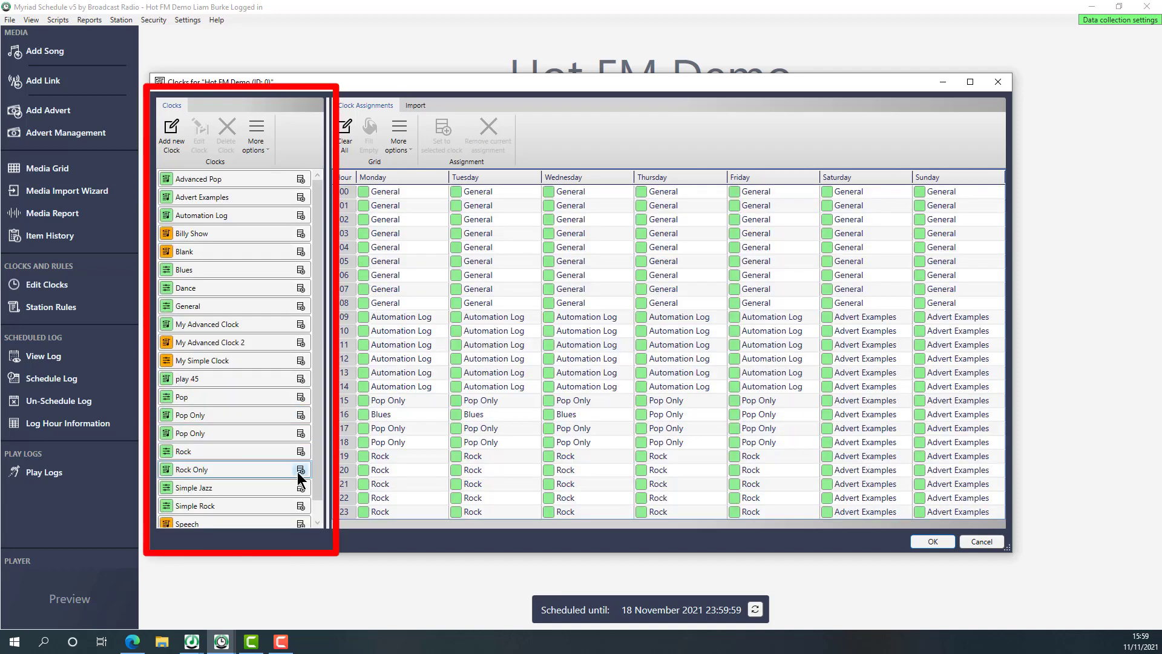
Open the clock "A Simple Clock" for editing and check its available scheduled log modes.
scroll(319, 511, "down", 1)
scroll(319, 469, "up", 1)
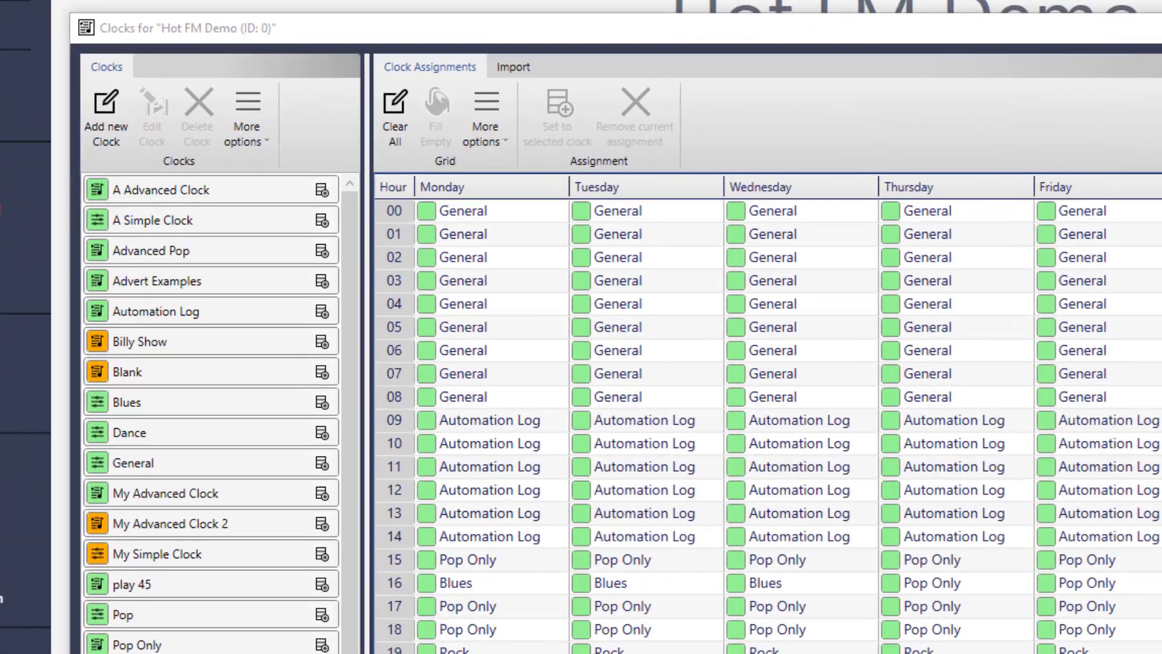
double_click(234, 223)
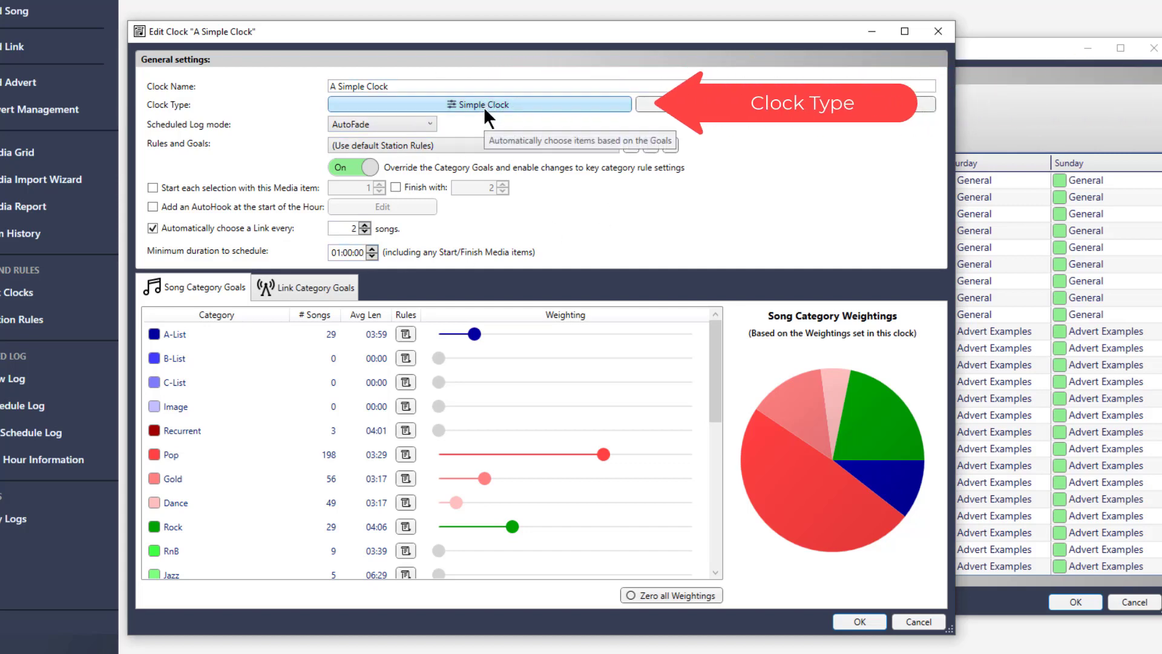
left_click(421, 123)
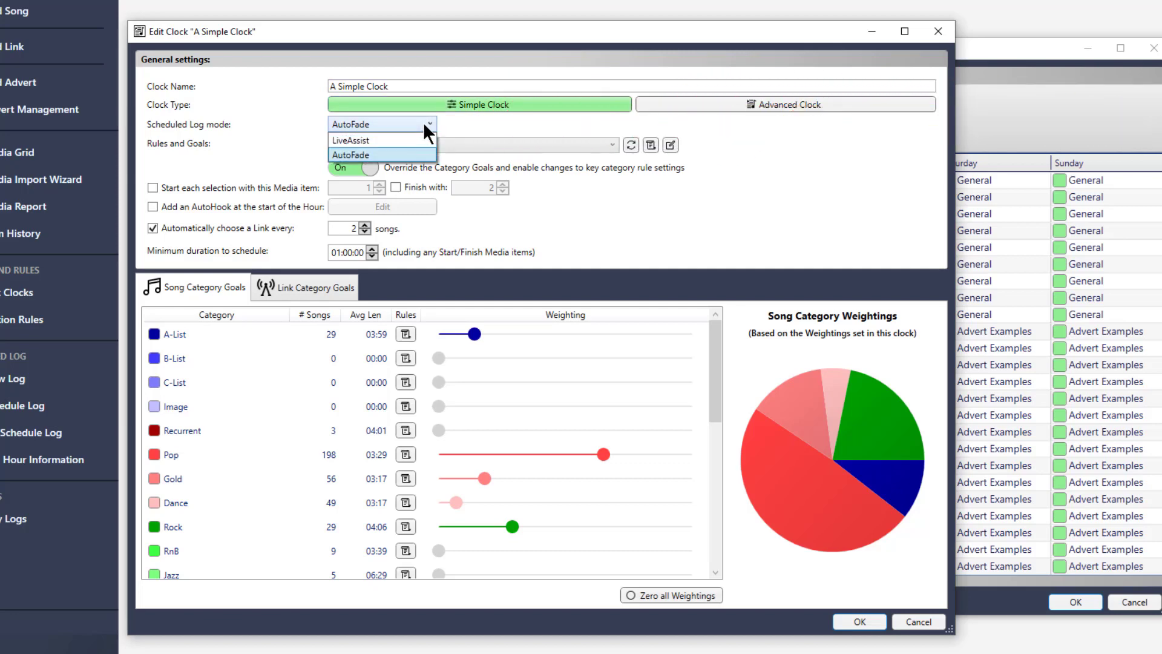
left_click(423, 121)
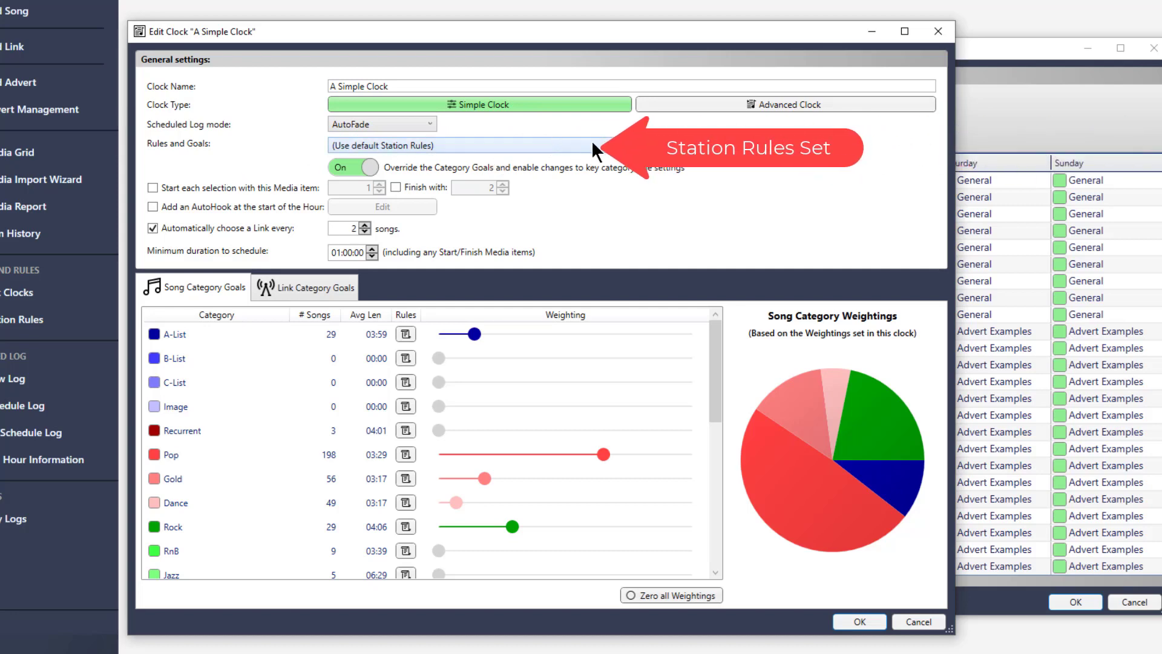
Set the clock's Rules and Goals to Main Station Rules.
left_click(611, 145)
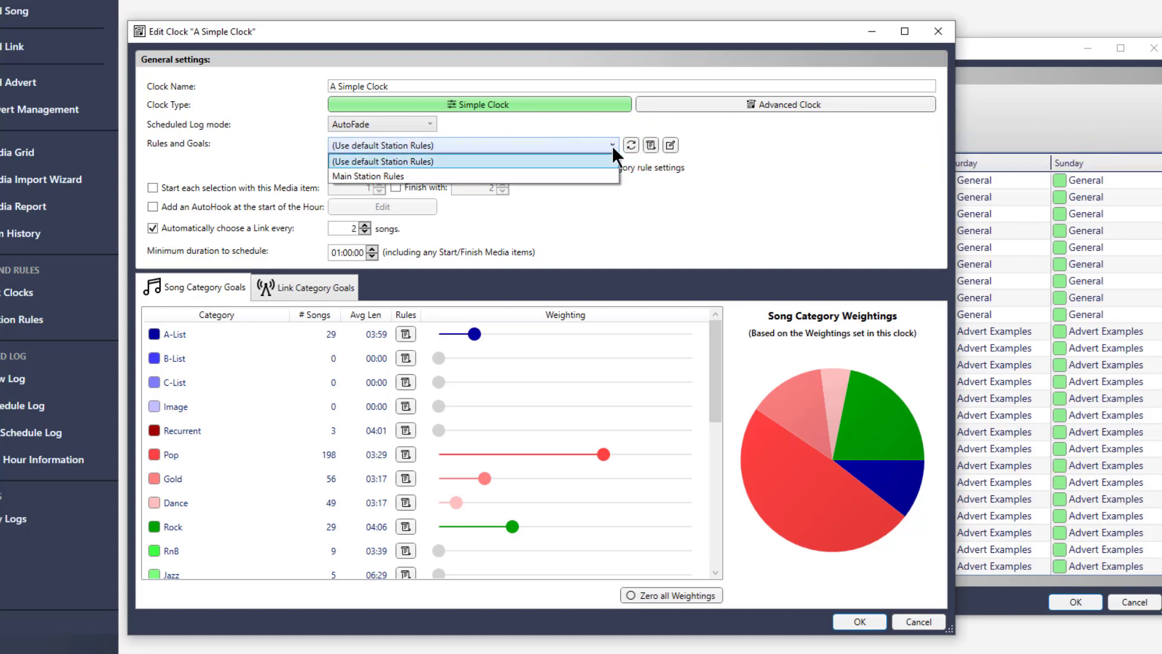
left_click(521, 149)
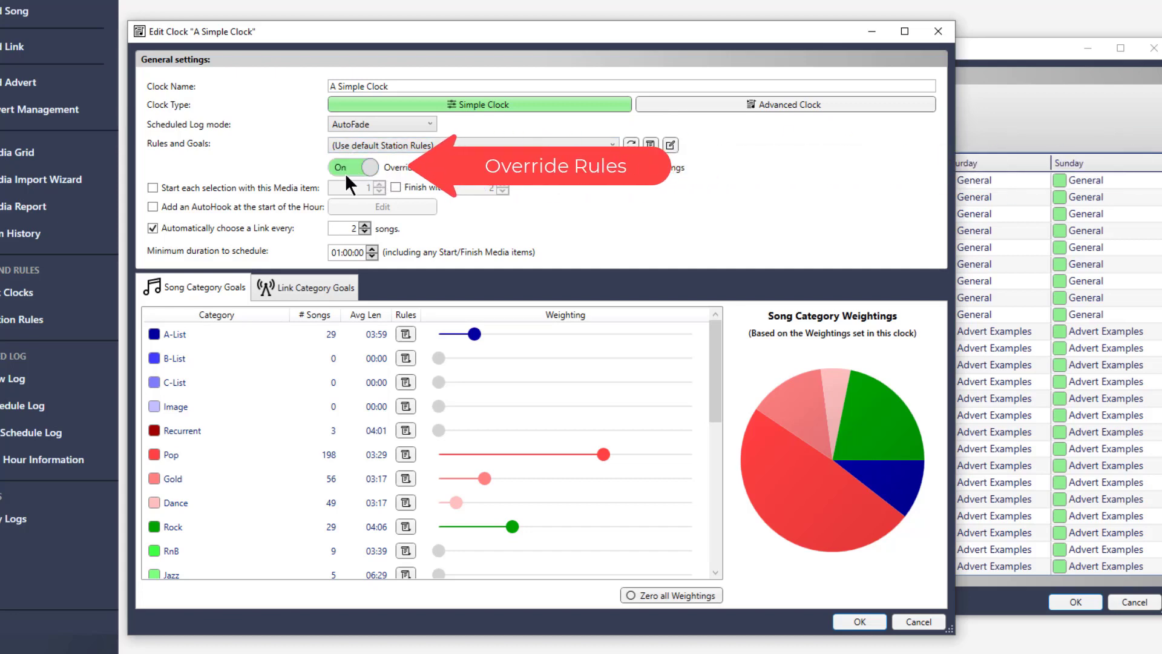
left_click(416, 144)
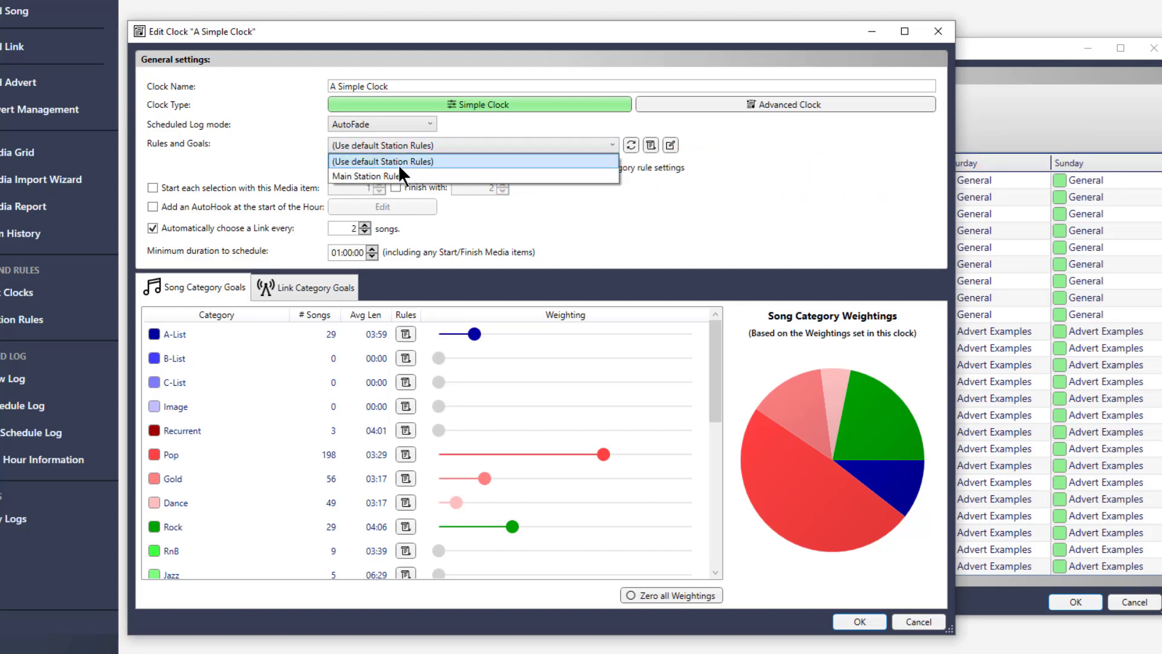
left_click(851, 147)
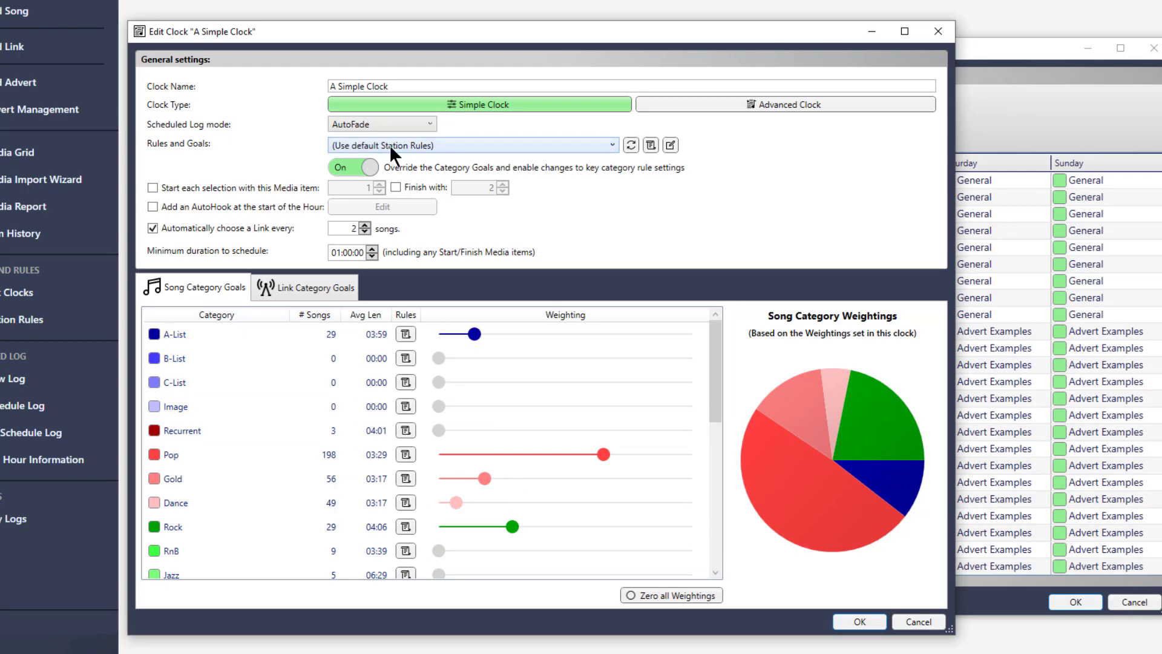
left_click(404, 143)
left_click(390, 175)
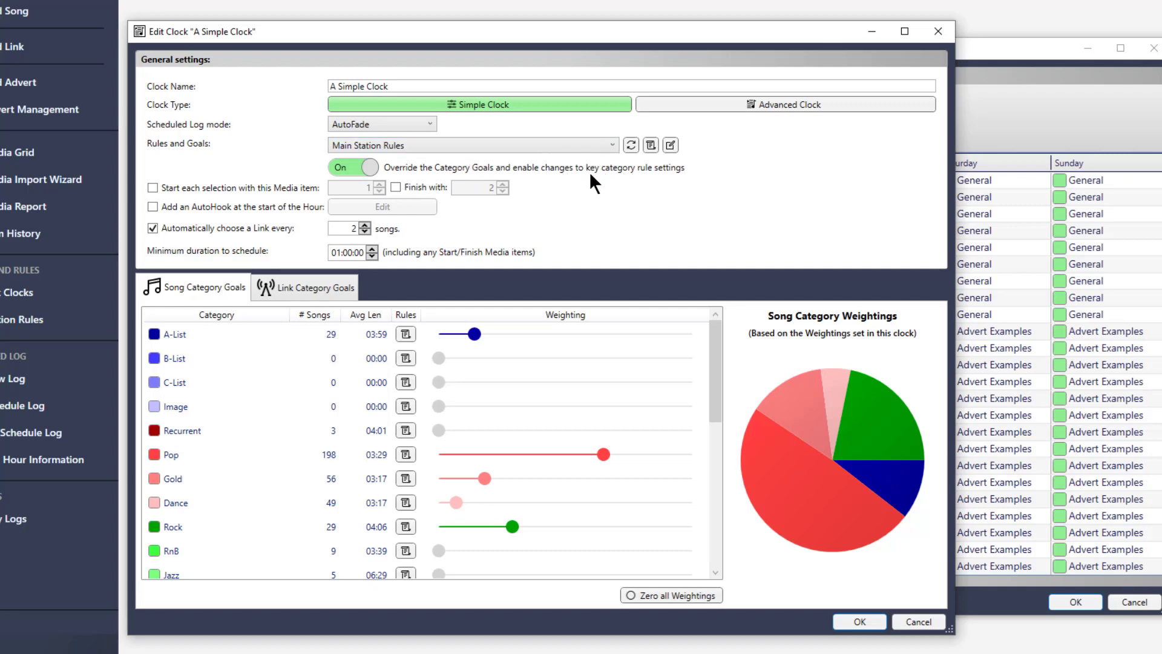
Try starting each selection with Media item 1 and finishing with Media item 2, and switch both options off again.
left_click(174, 187)
left_click(399, 187)
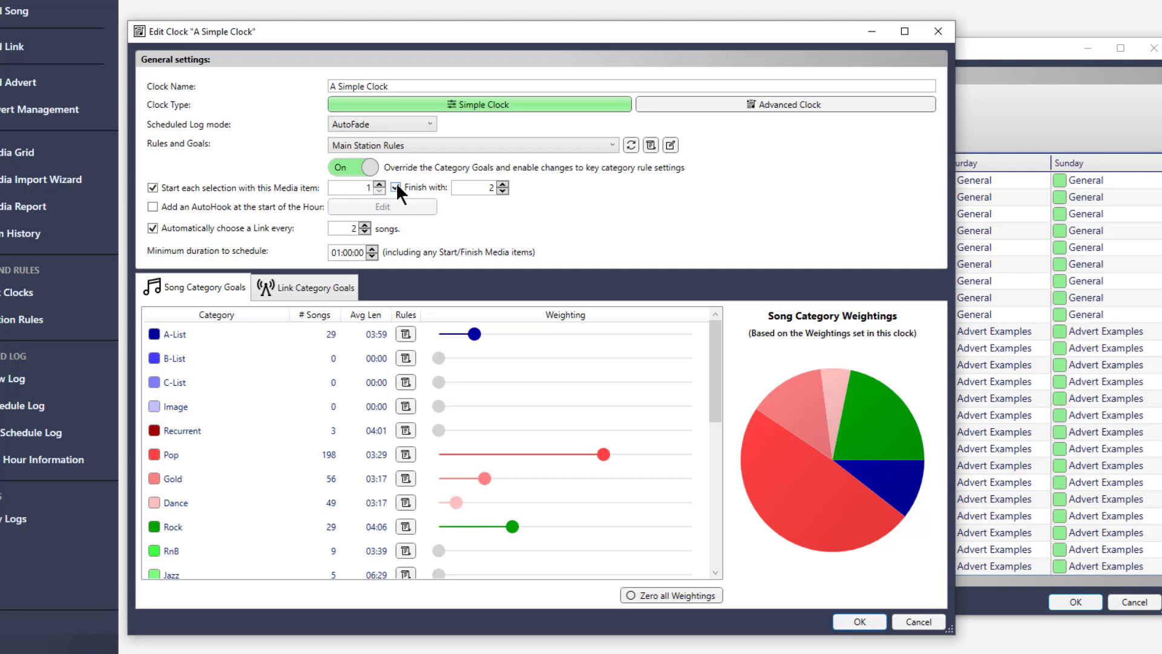
left_click(361, 187)
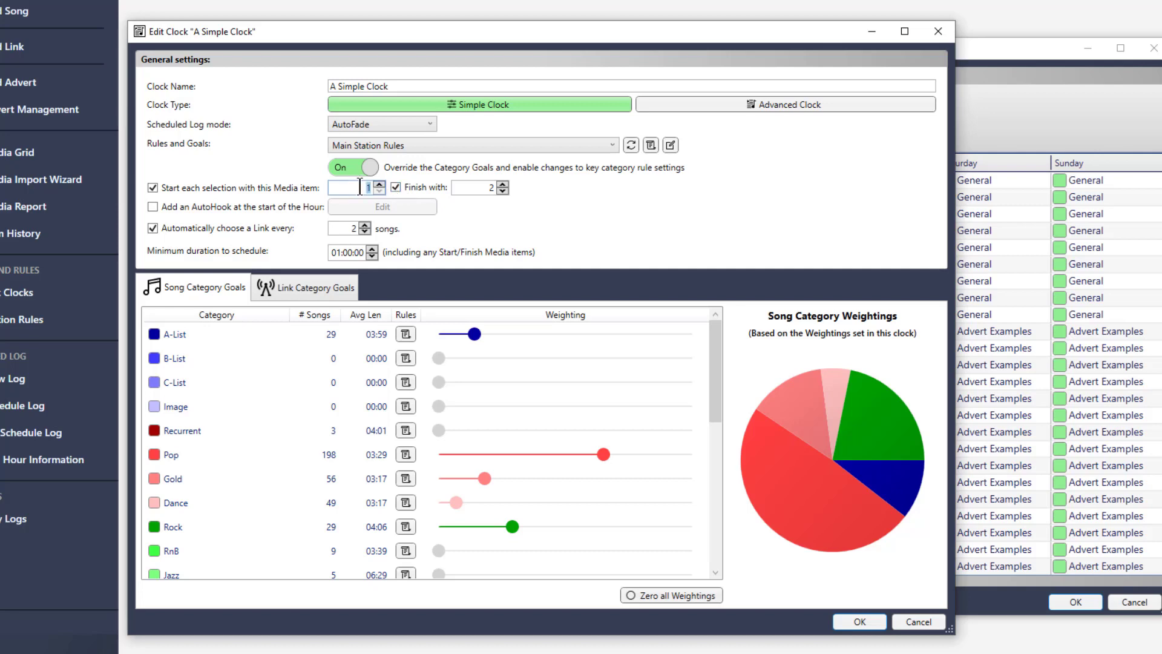
left_click(489, 187)
left_click(397, 187)
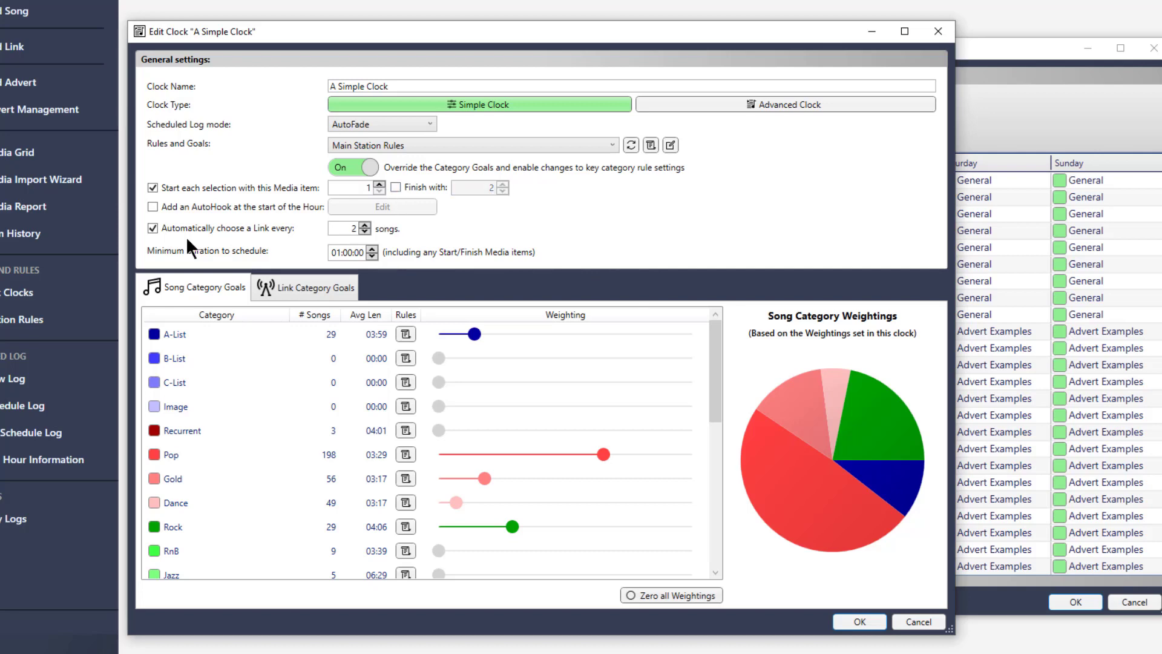
left_click(150, 187)
Add an AutoHook at the start of the hour and review its media items, hook count, hours ahead and item selection options.
left_click(152, 206)
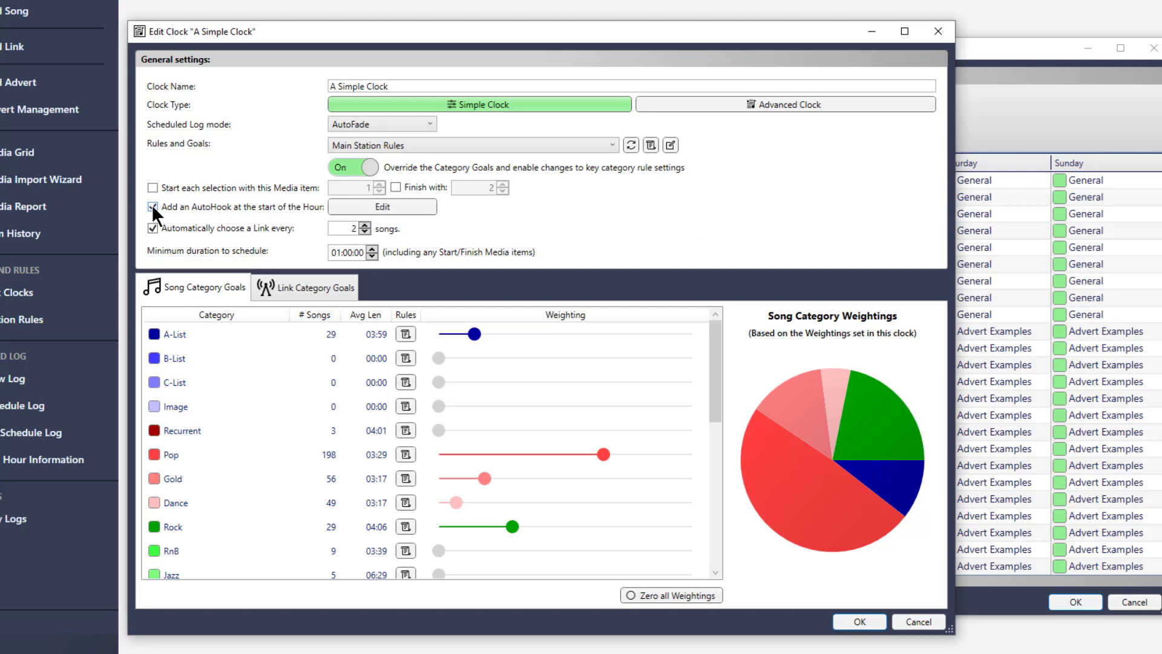
left_click(409, 206)
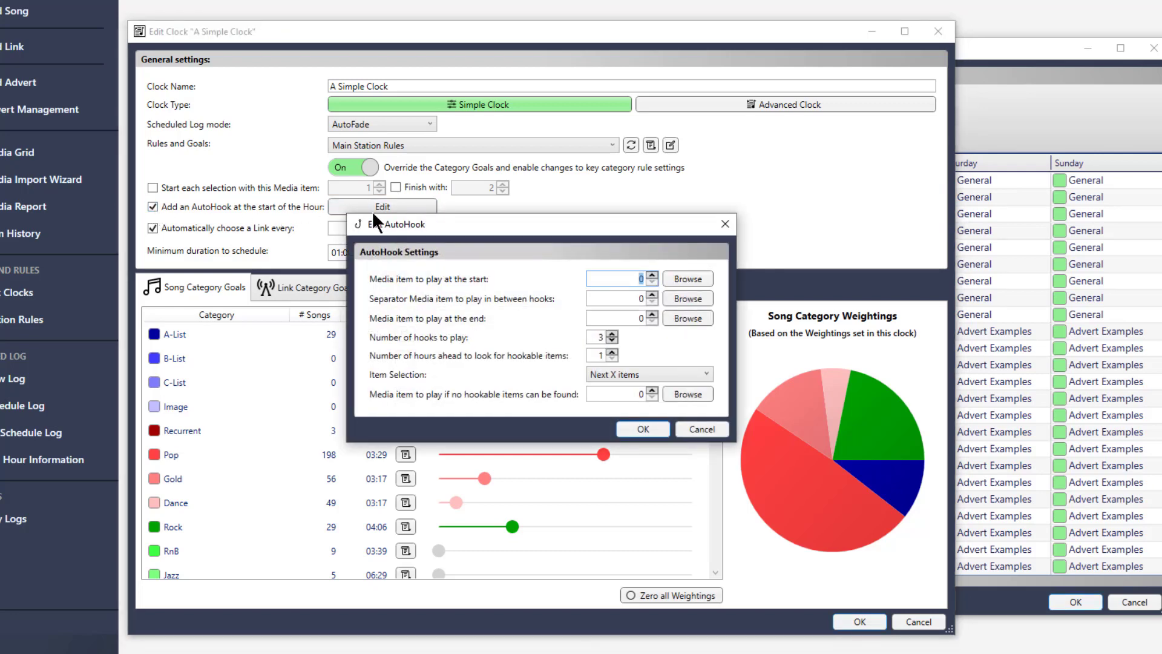
left_click(635, 279)
left_click(643, 297)
left_click(644, 318)
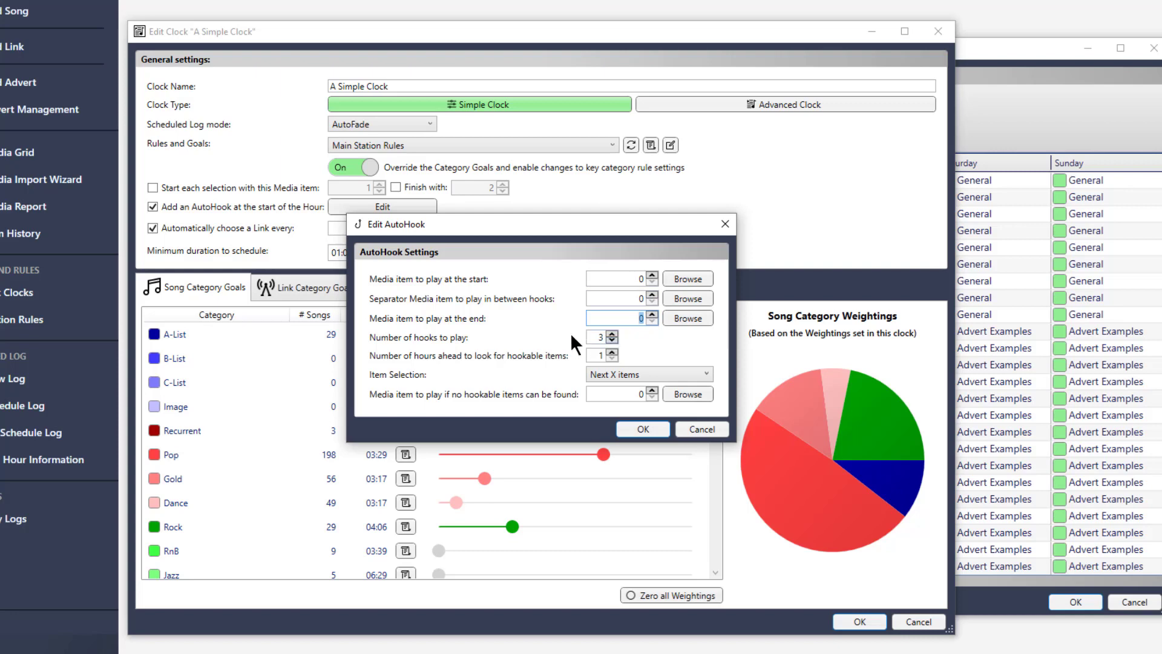
left_click(596, 338)
left_click(597, 354)
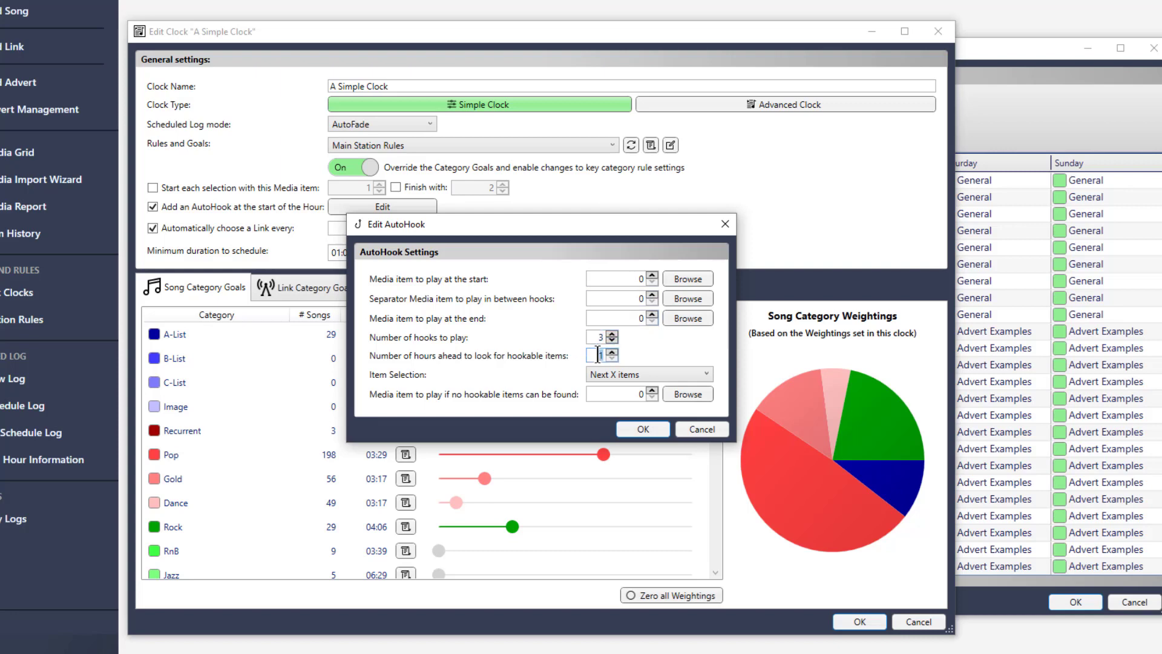
left_click(655, 373)
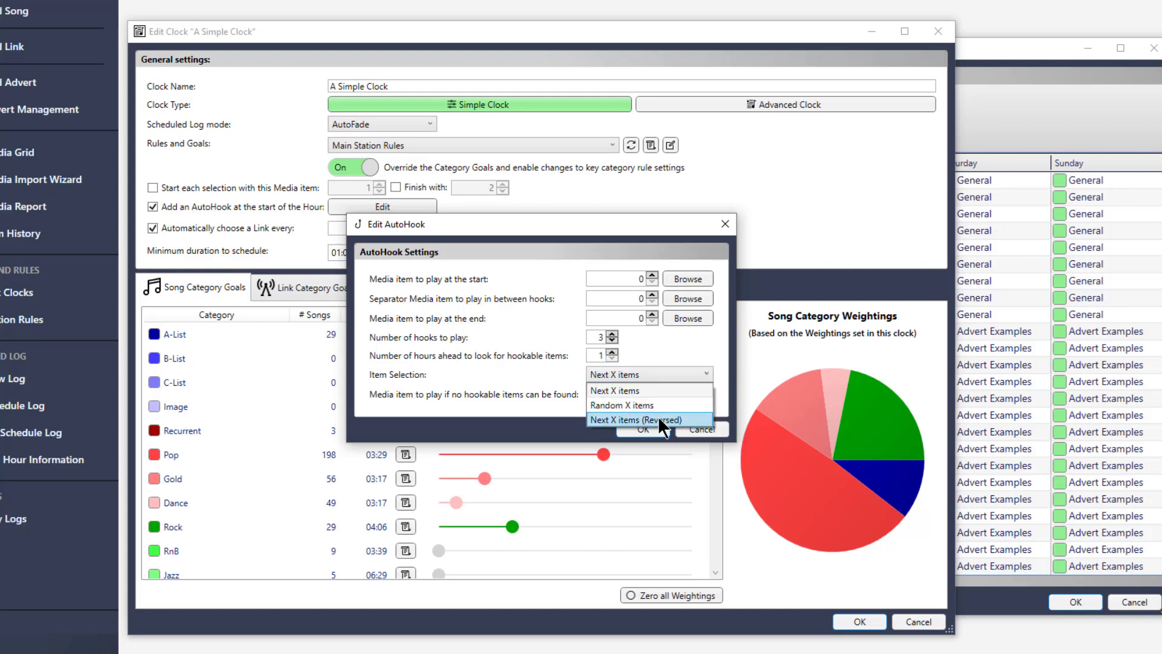
left_click(656, 355)
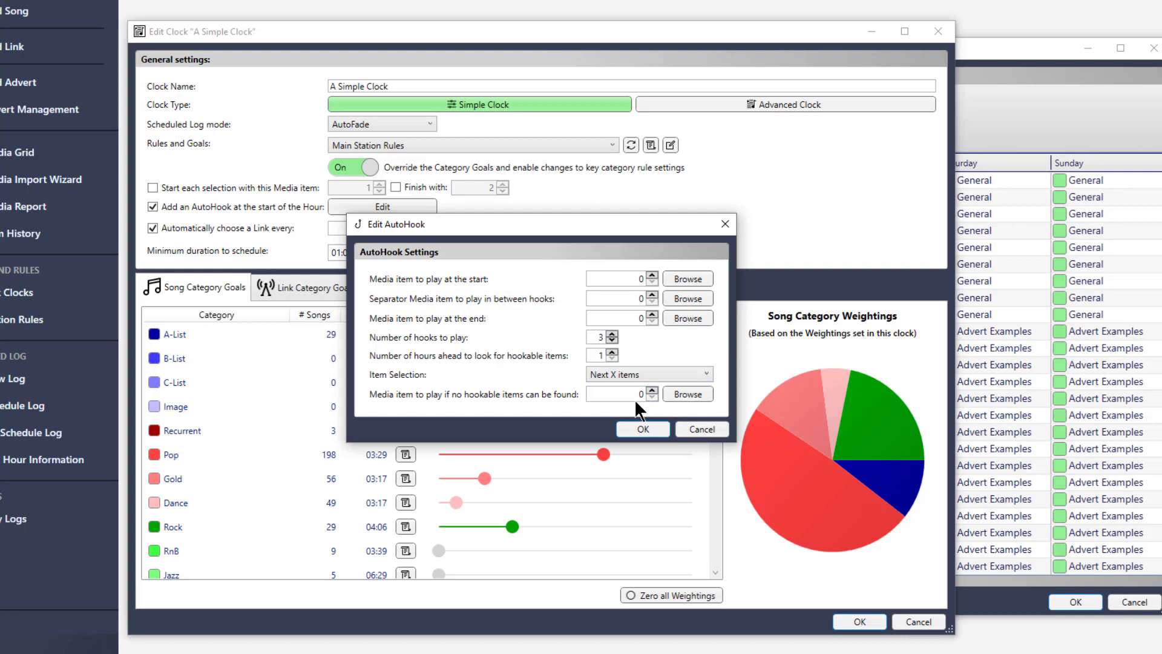
left_click(650, 427)
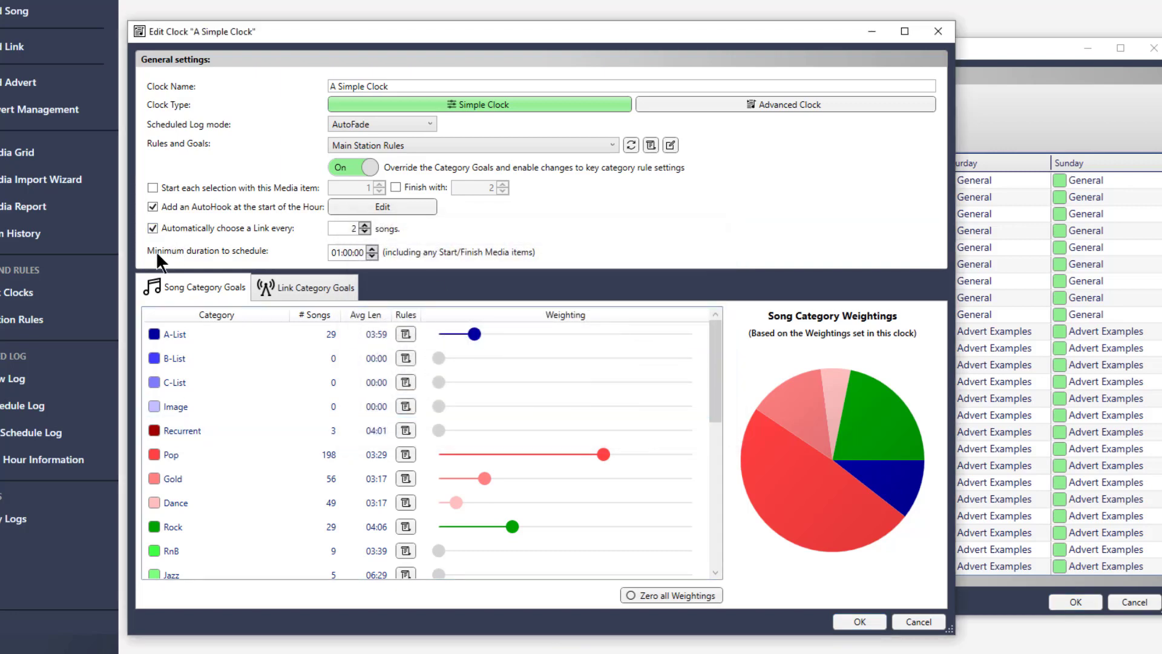
Remove the AutoHook from the start of the hour and switch automatic Link selection off and on again.
left_click(153, 227)
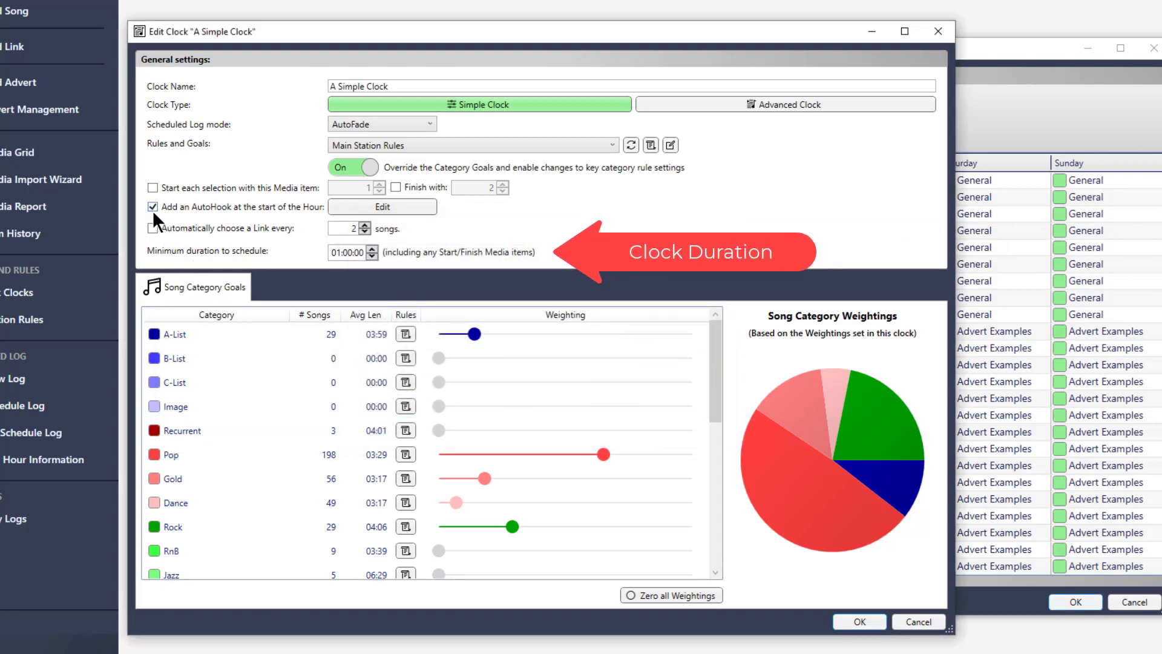
left_click(153, 207)
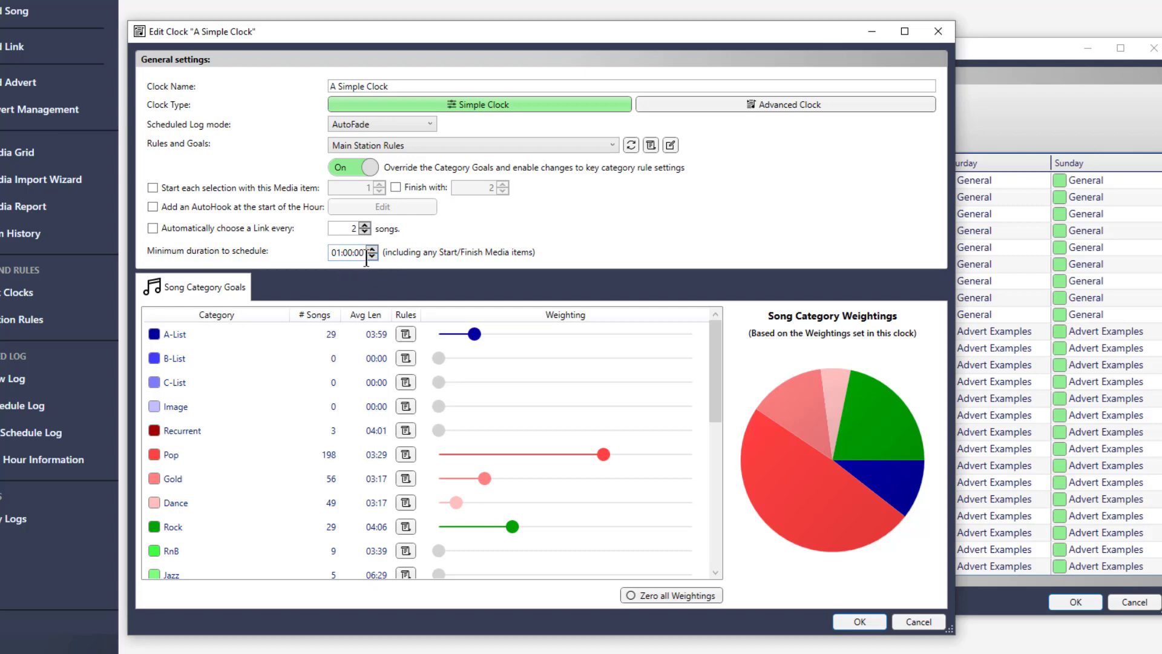
left_click(156, 227)
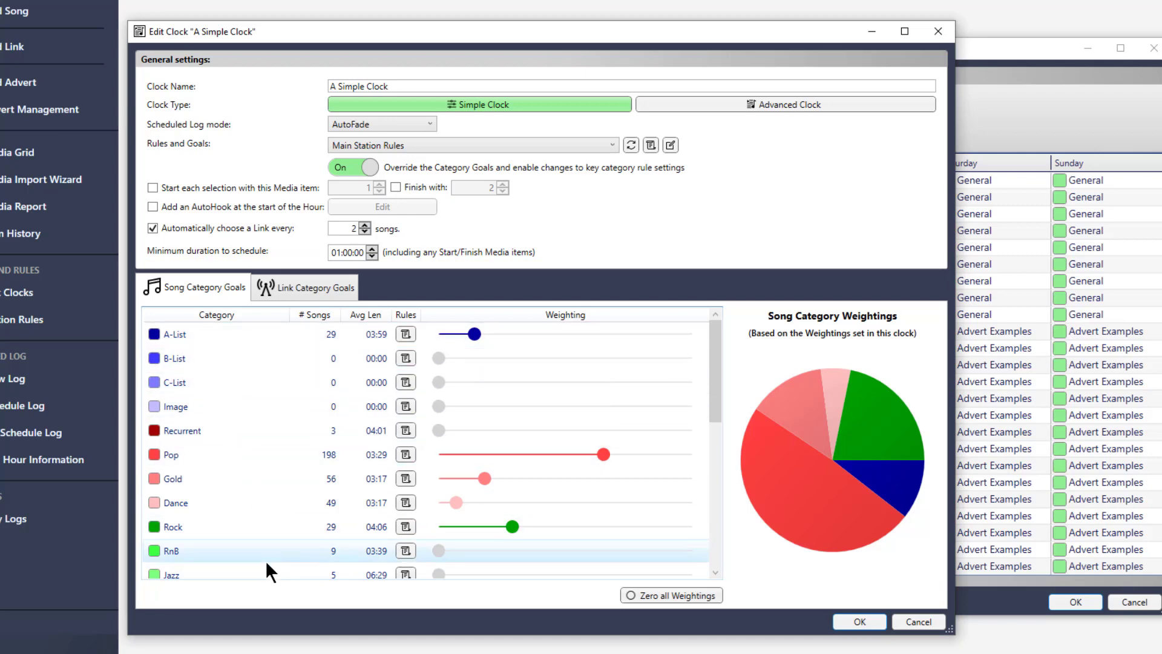
Look through the song categories and set the Dance category's weighting to 35.
scroll(239, 363, "down", 5)
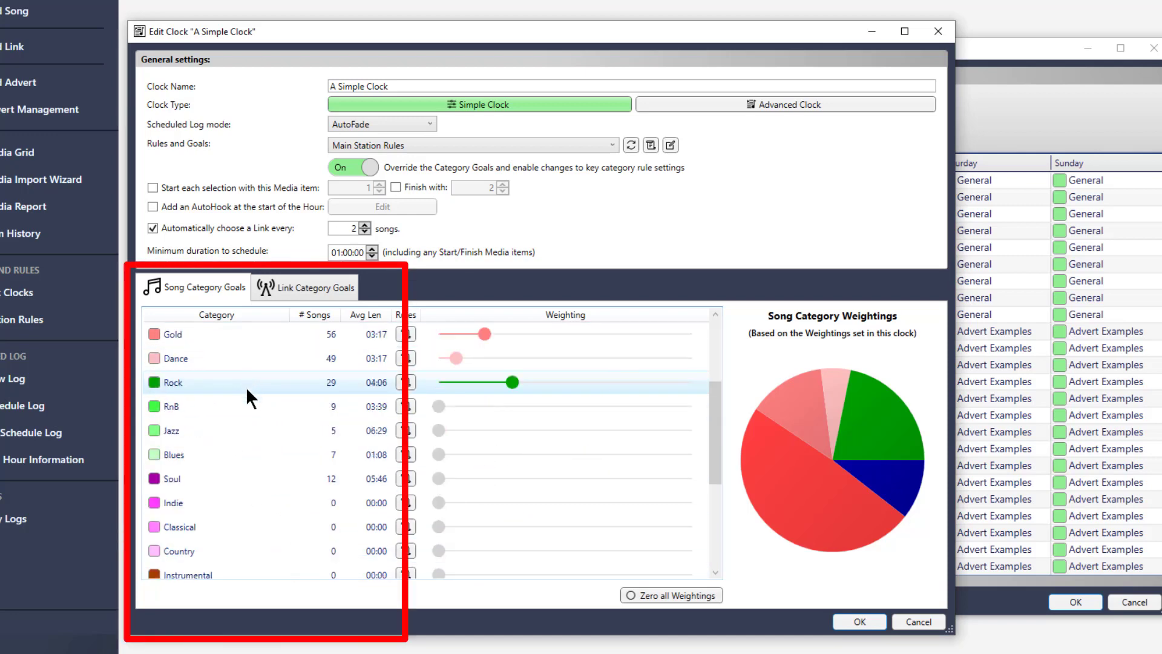
scroll(245, 462, "up", 1)
scroll(252, 459, "up", 4)
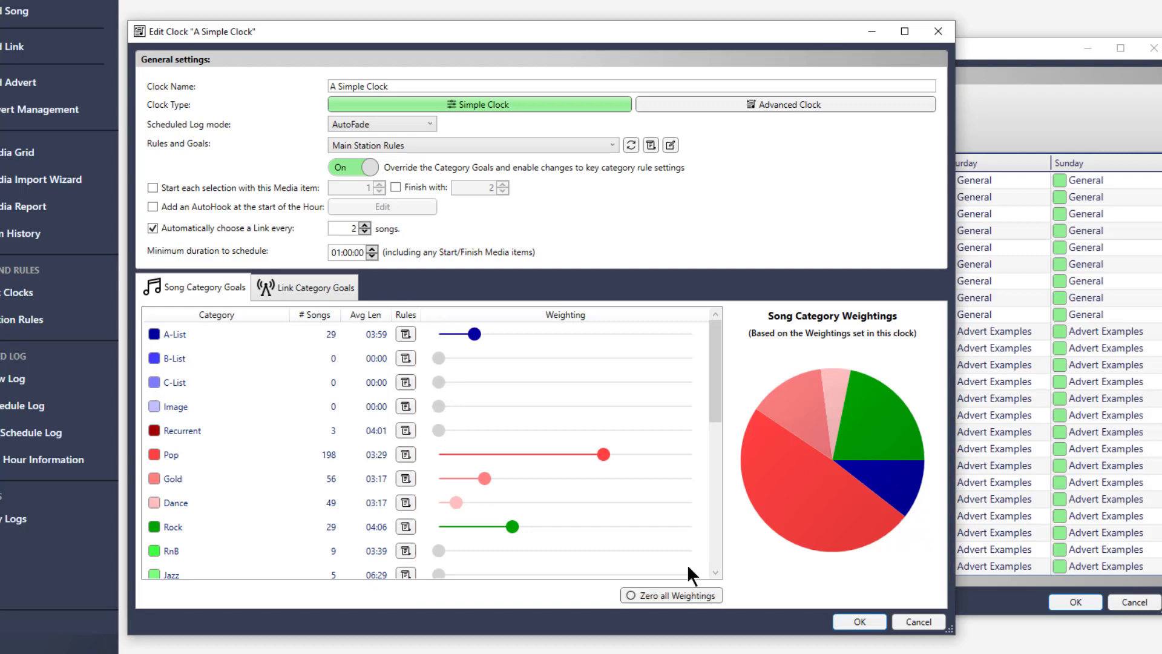
mouse_move(601, 458)
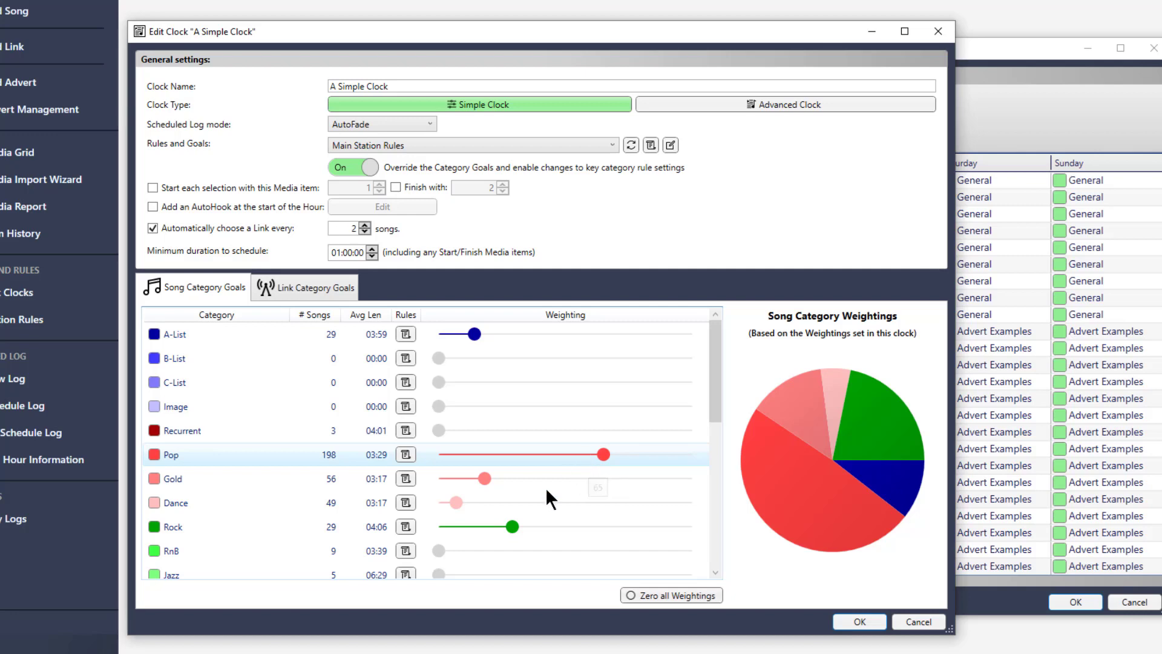
left_click_drag(455, 496, 527, 517)
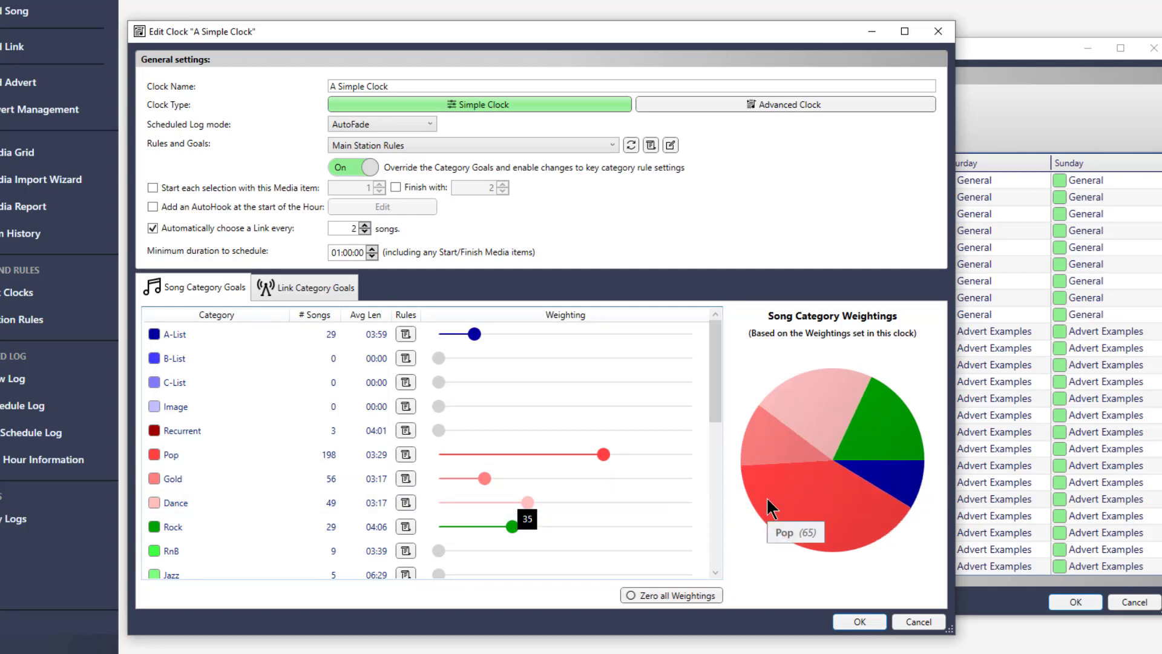
Override the Pop category's rules so the same song title cannot play within 3 hours, and make that rule unbreakable.
left_click(403, 455)
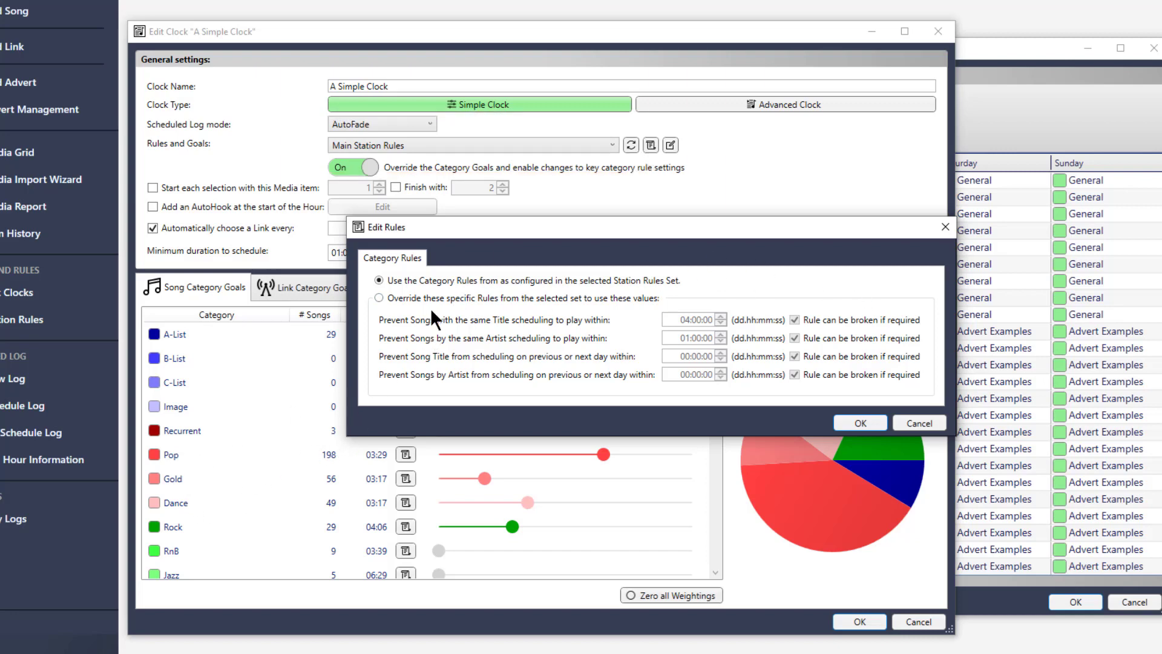
left_click(919, 422)
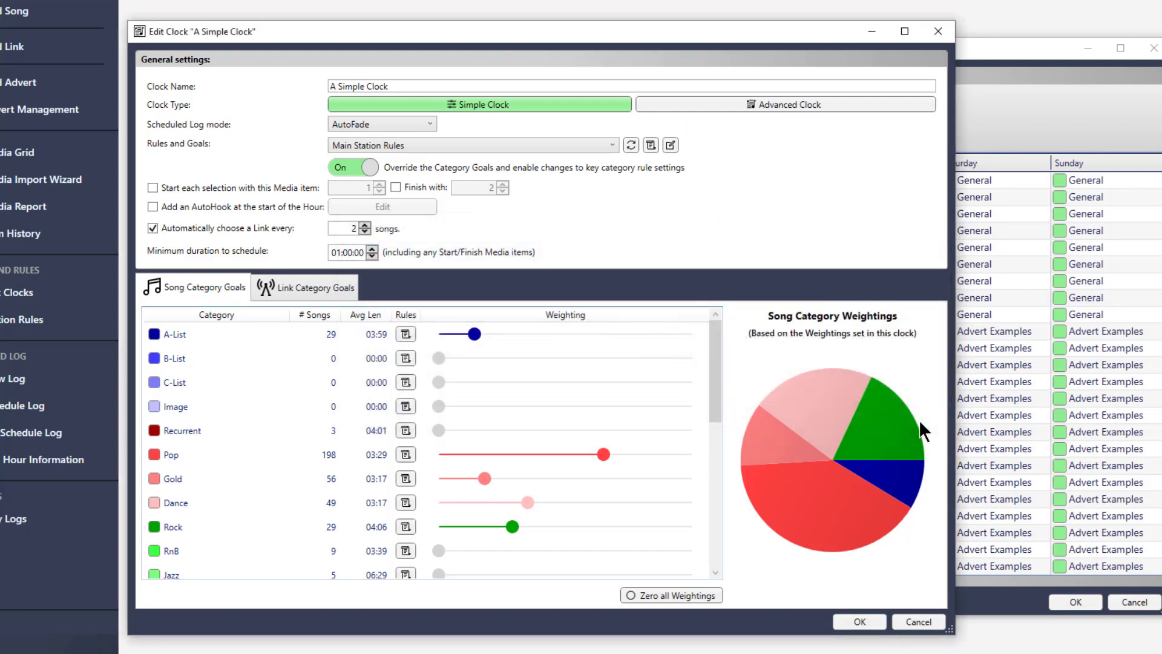
left_click(406, 455)
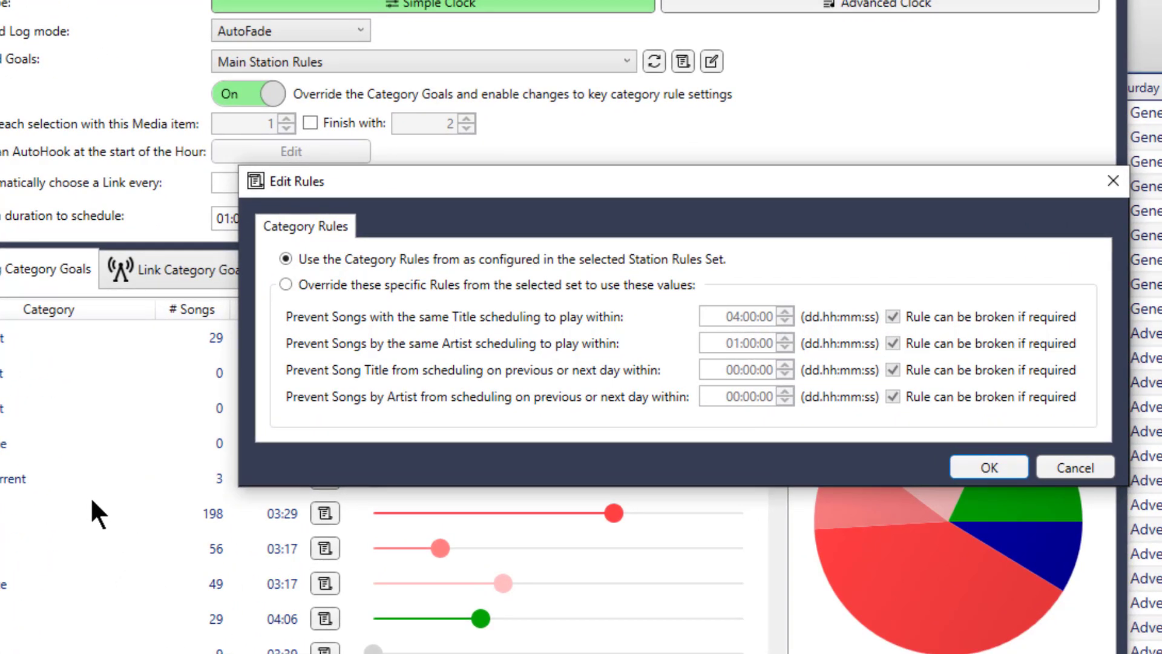
left_click(285, 285)
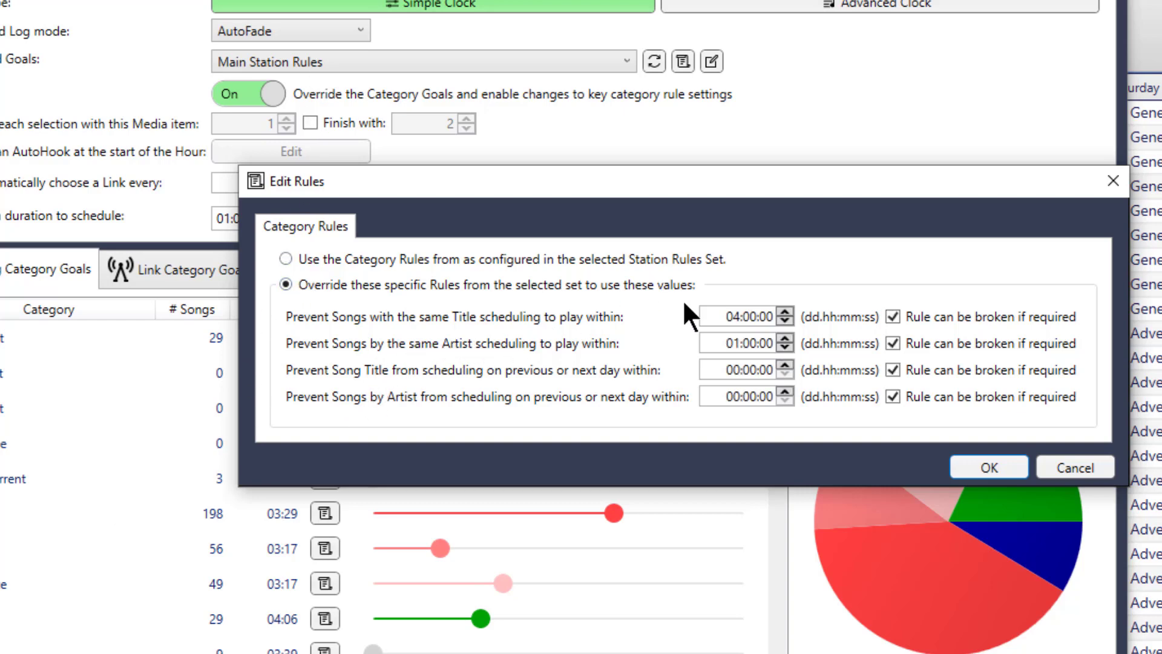
left_click(734, 313)
type("03")
left_click(891, 316)
left_click(996, 466)
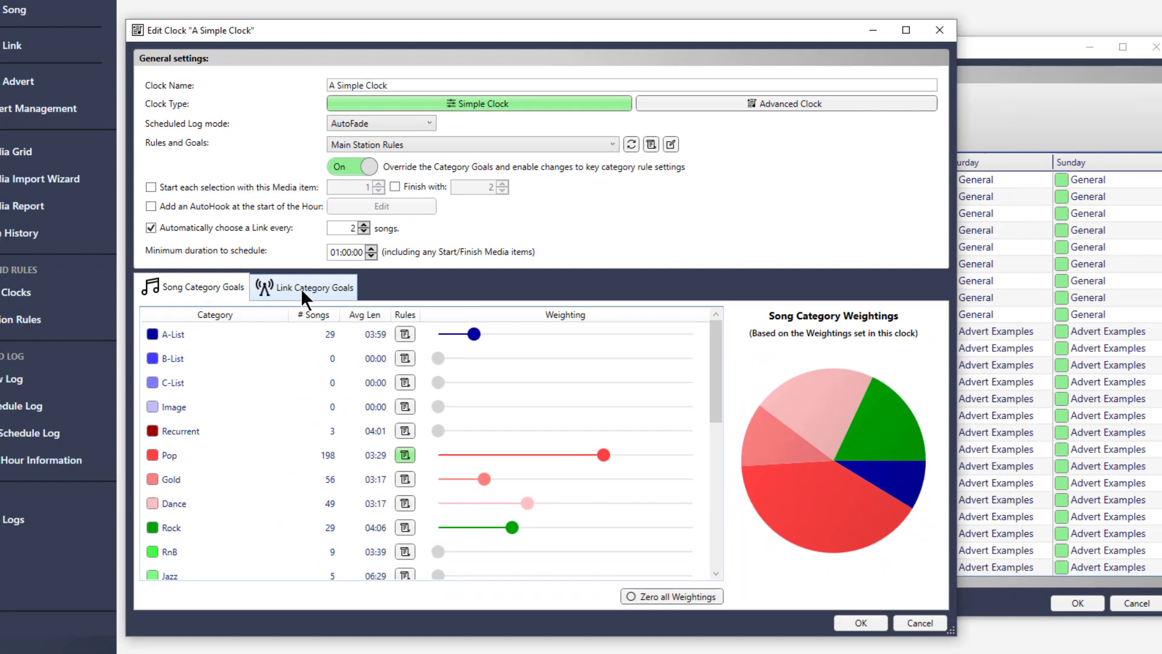
Set the link category weightings to 0 for Promos and 16 for Sweepers, and return to the song category goals.
left_click(303, 289)
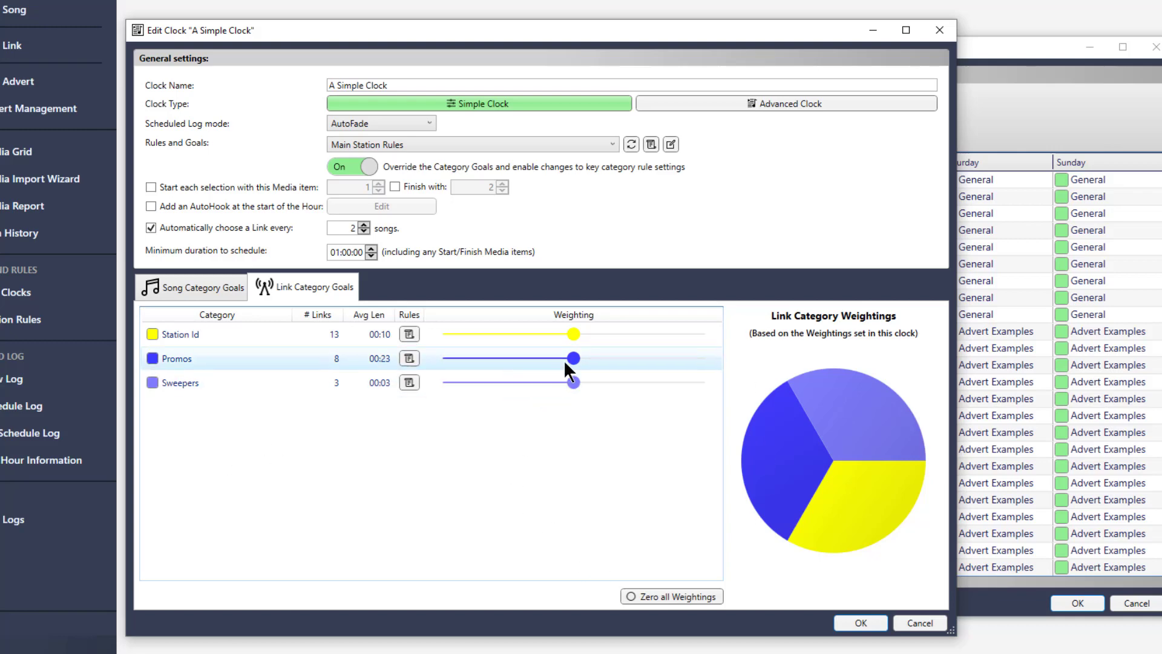
left_click_drag(573, 357, 410, 354)
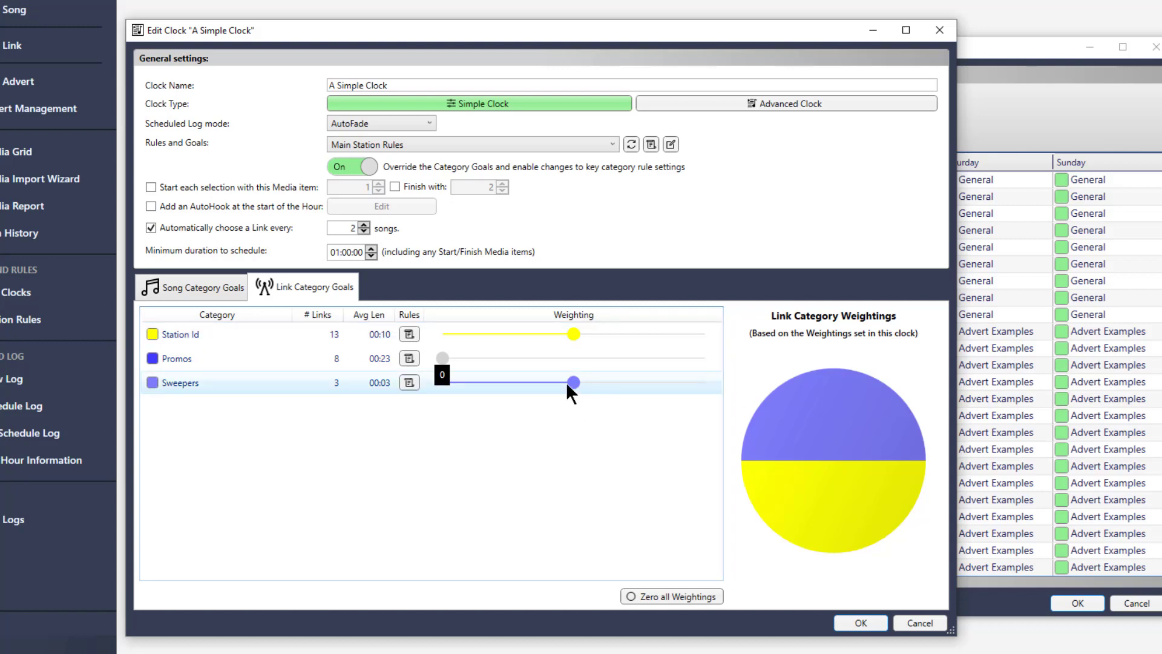
left_click_drag(568, 383, 482, 379)
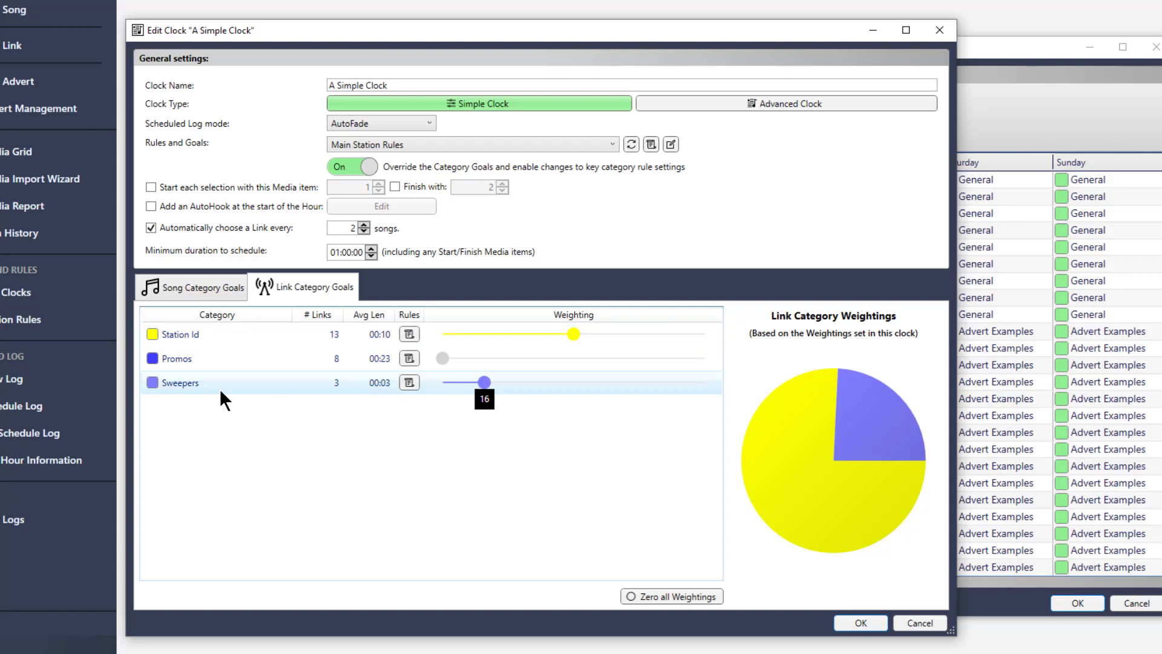
left_click(210, 287)
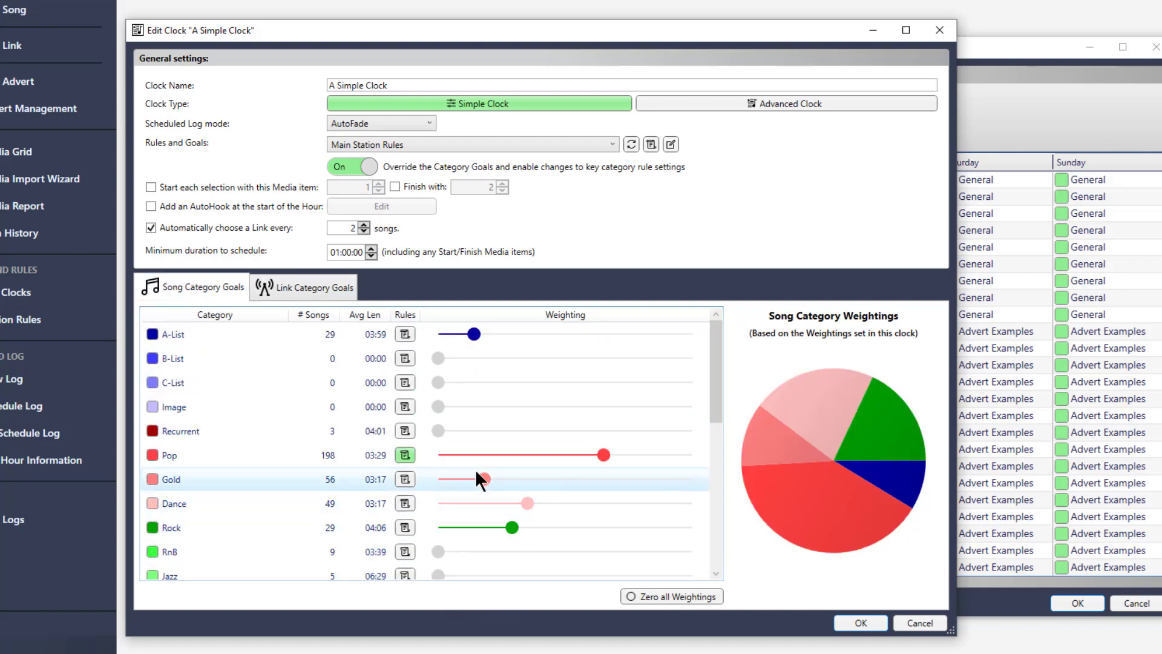
Try a weighting of 47 for the Indie song category, then return it to 0.
scroll(476, 469, "down", 3)
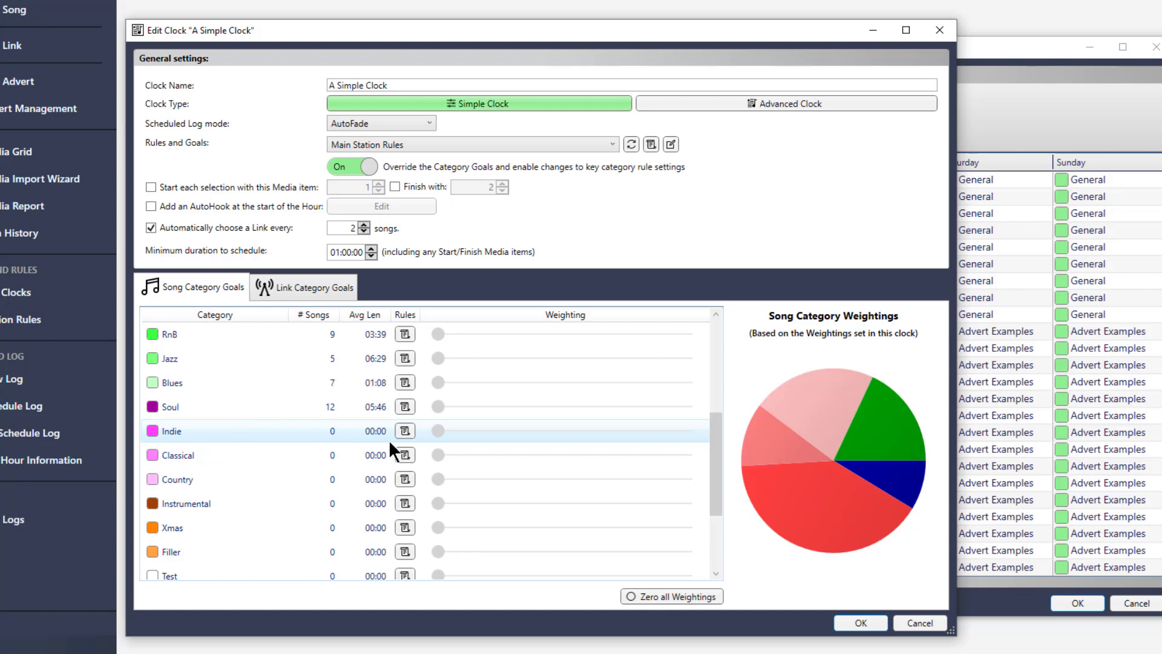
left_click_drag(437, 431, 551, 454)
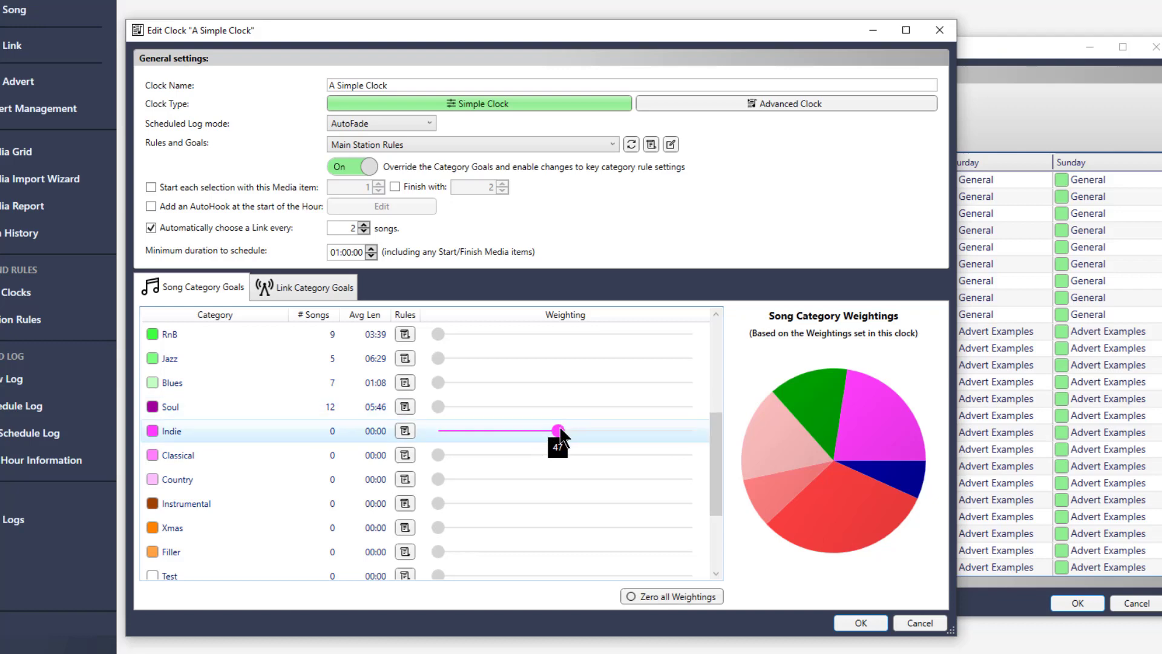
left_click_drag(557, 431, 427, 408)
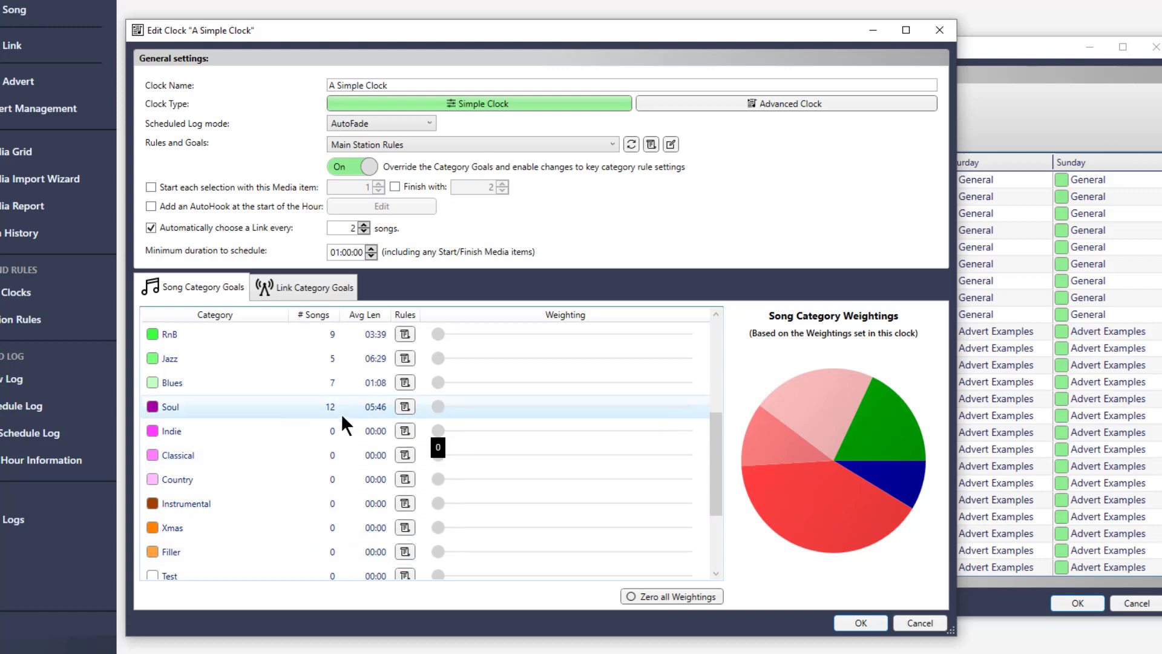
Try a weighting of 79 for the Jazz song category, then return it to 0.
scroll(348, 532, "up", 1)
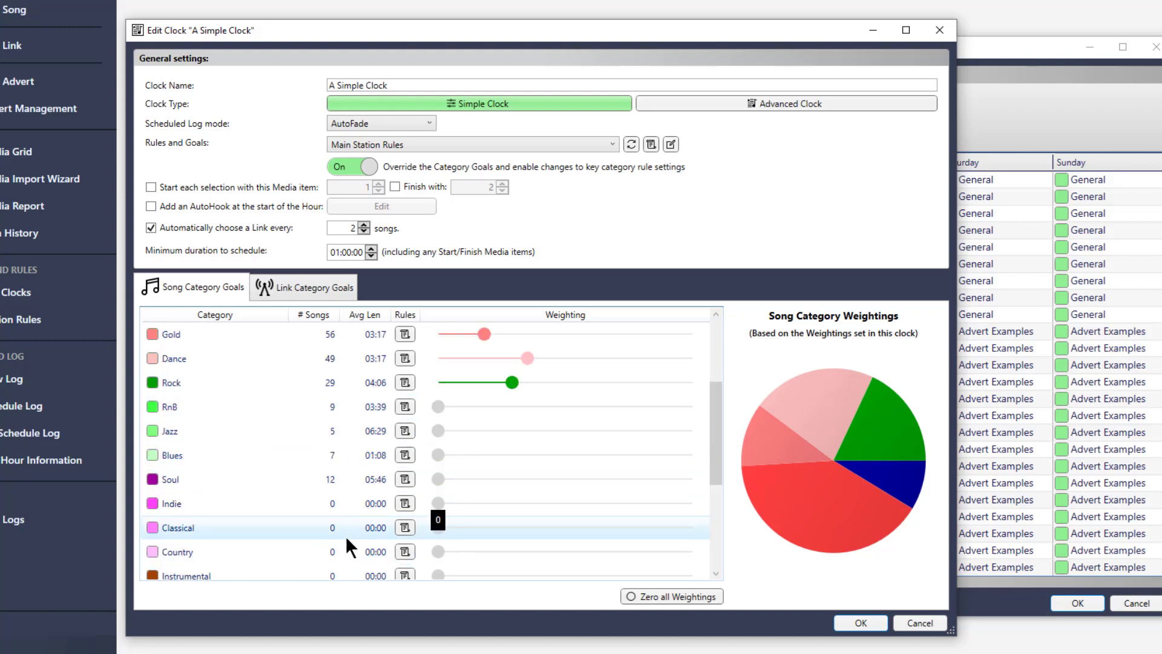
scroll(339, 507, "up", 1)
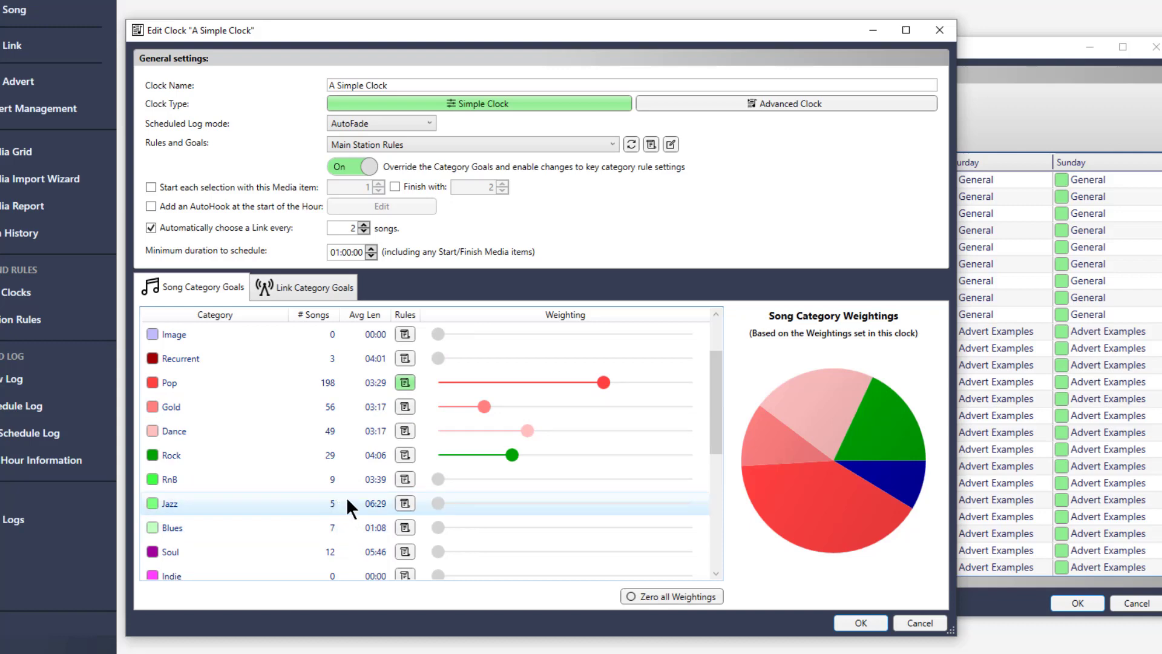
left_click_drag(433, 501, 640, 512)
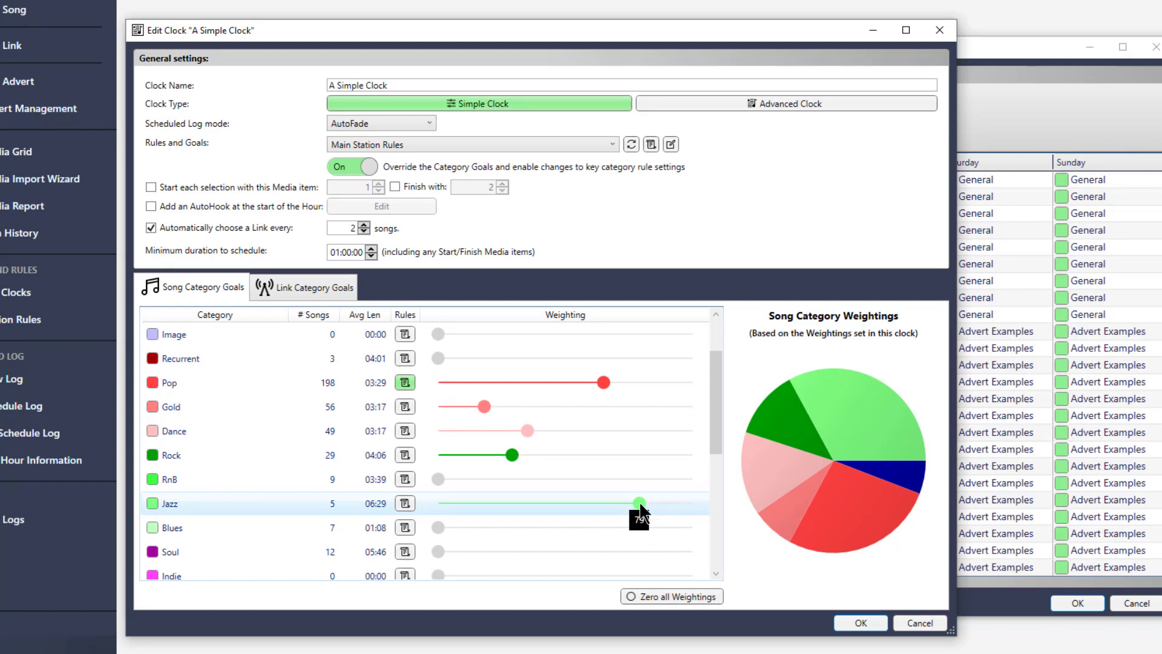
left_click_drag(640, 513, 405, 482)
scroll(516, 488, "up", 1)
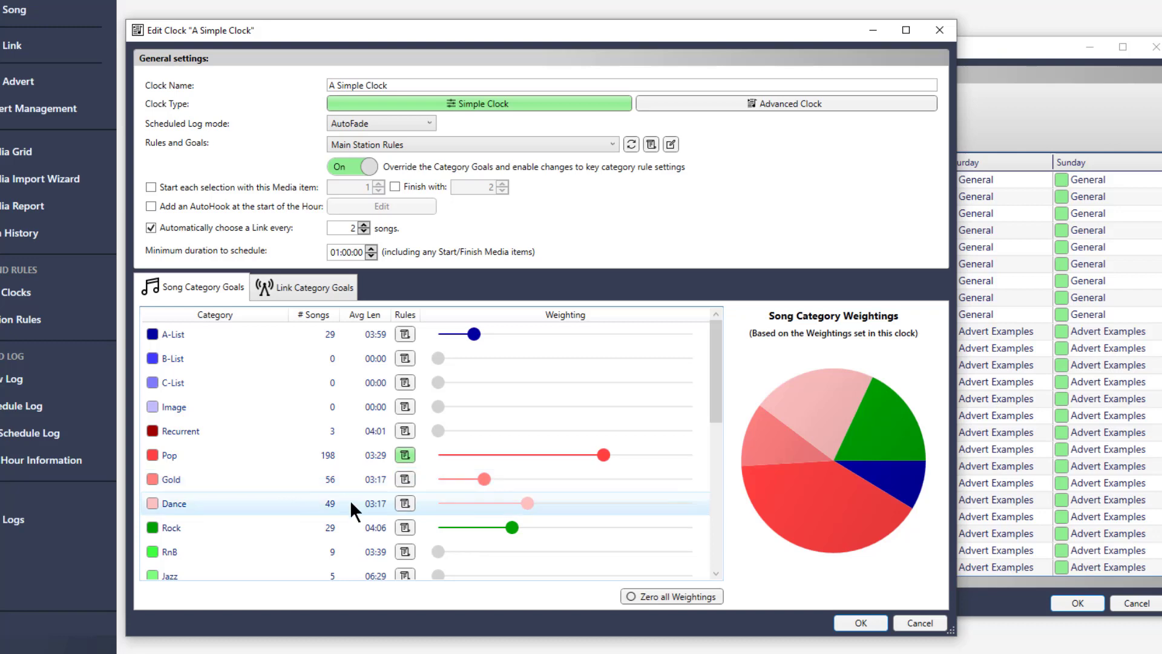
Save the simple clock and open "A Advanced Clock" for editing.
left_click(862, 623)
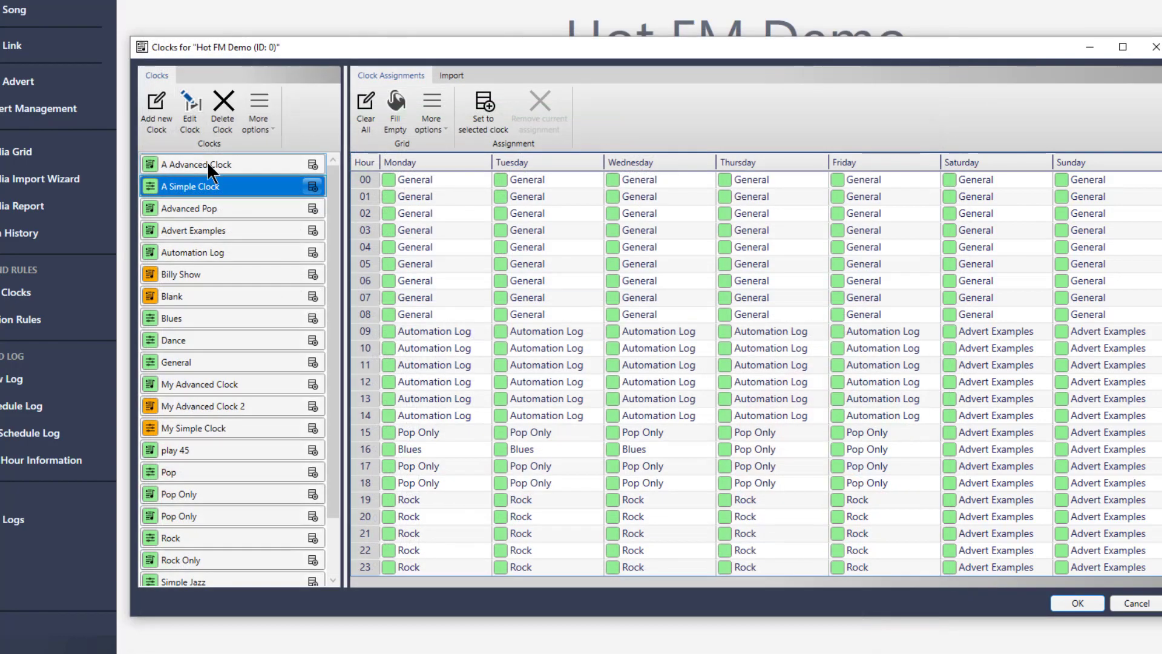
double_click(208, 164)
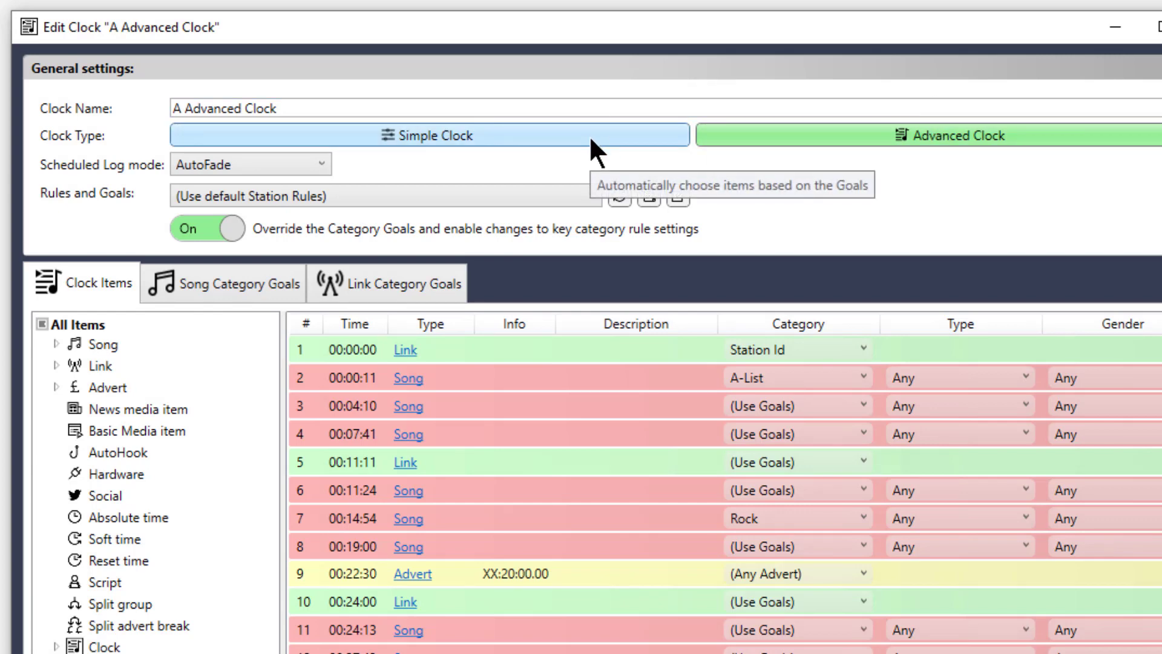
Review the advanced clock's scheduled log mode and rules choices, keeping AutoFade and the default Station Rules.
left_click(247, 159)
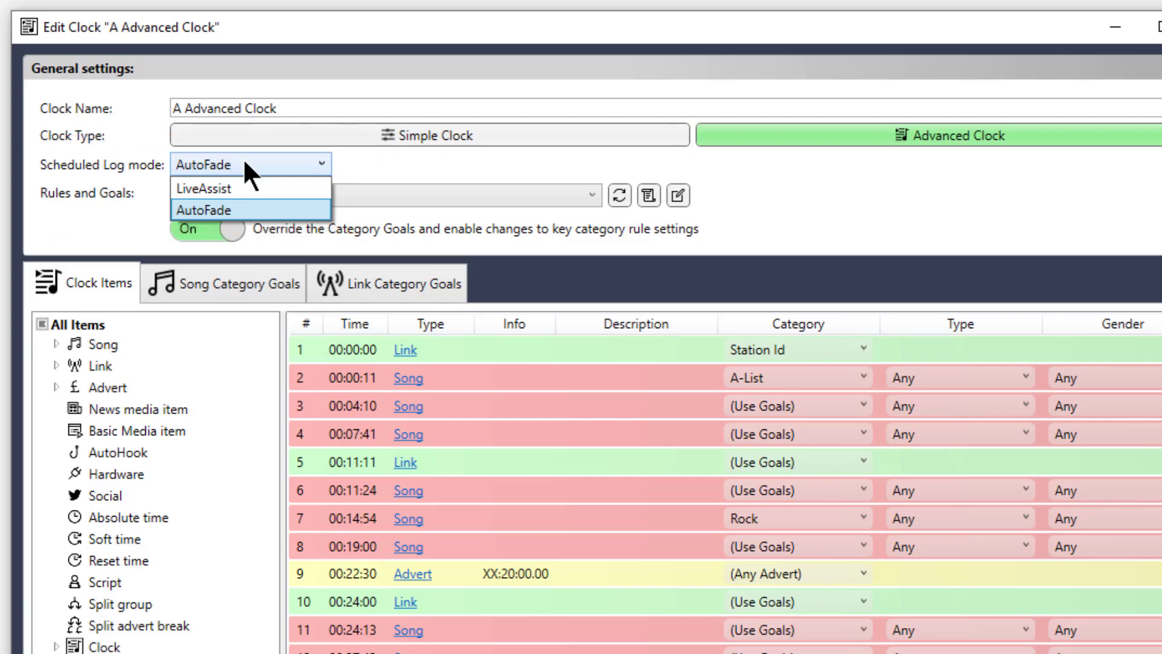
left_click(535, 161)
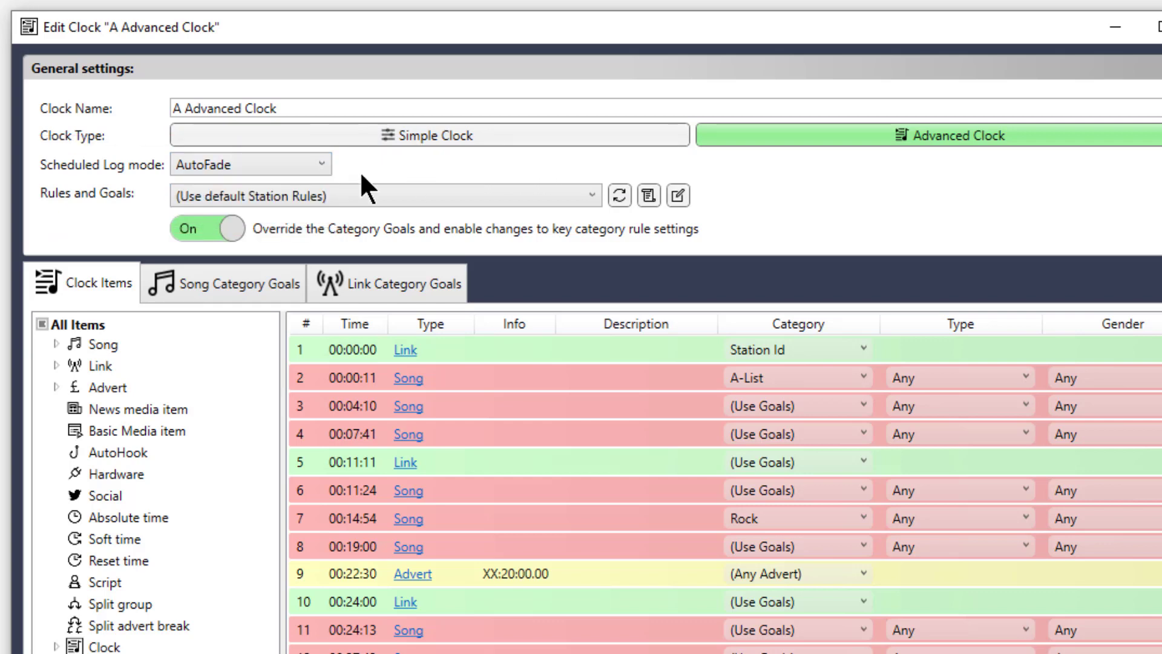
left_click(393, 192)
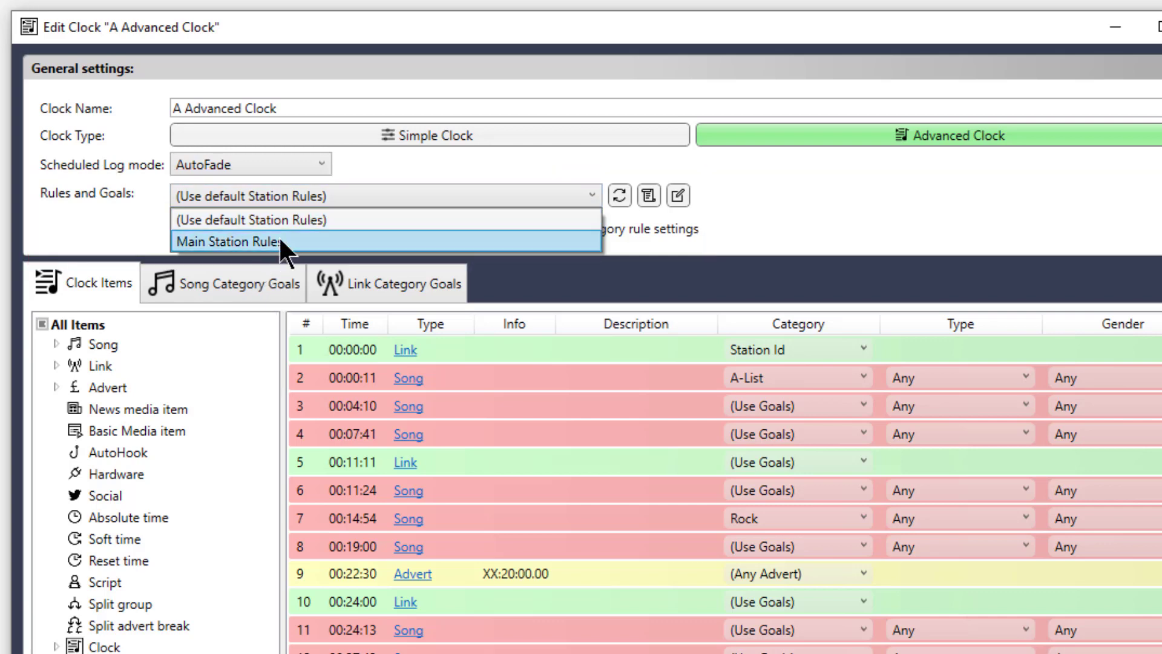
left_click(782, 196)
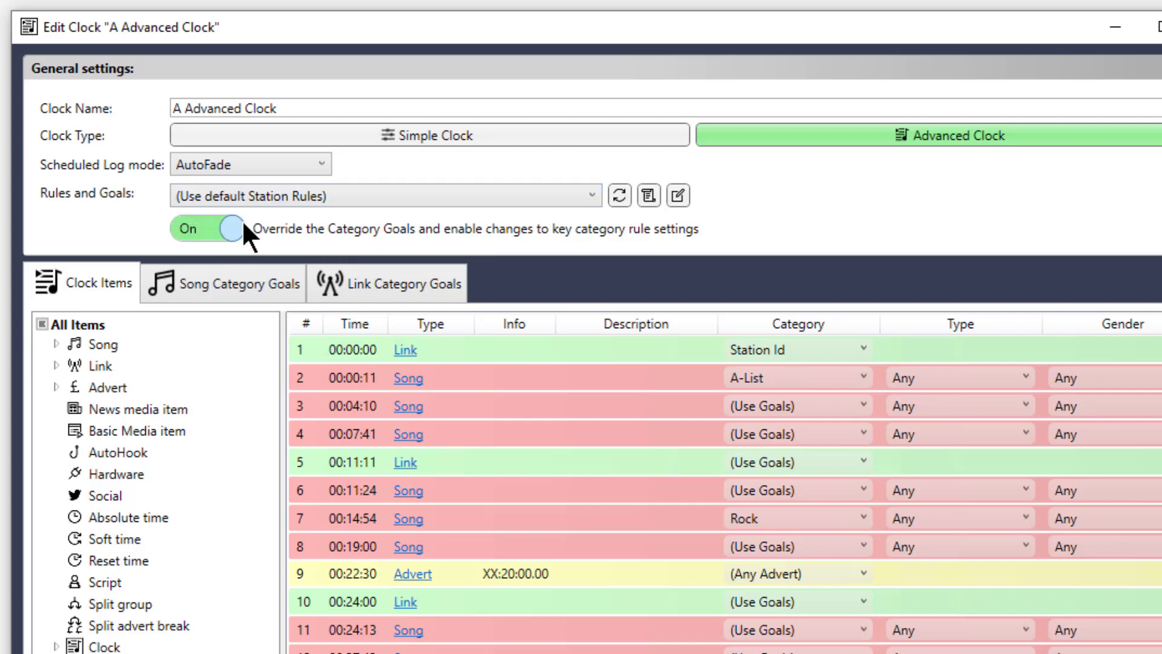
left_click(383, 197)
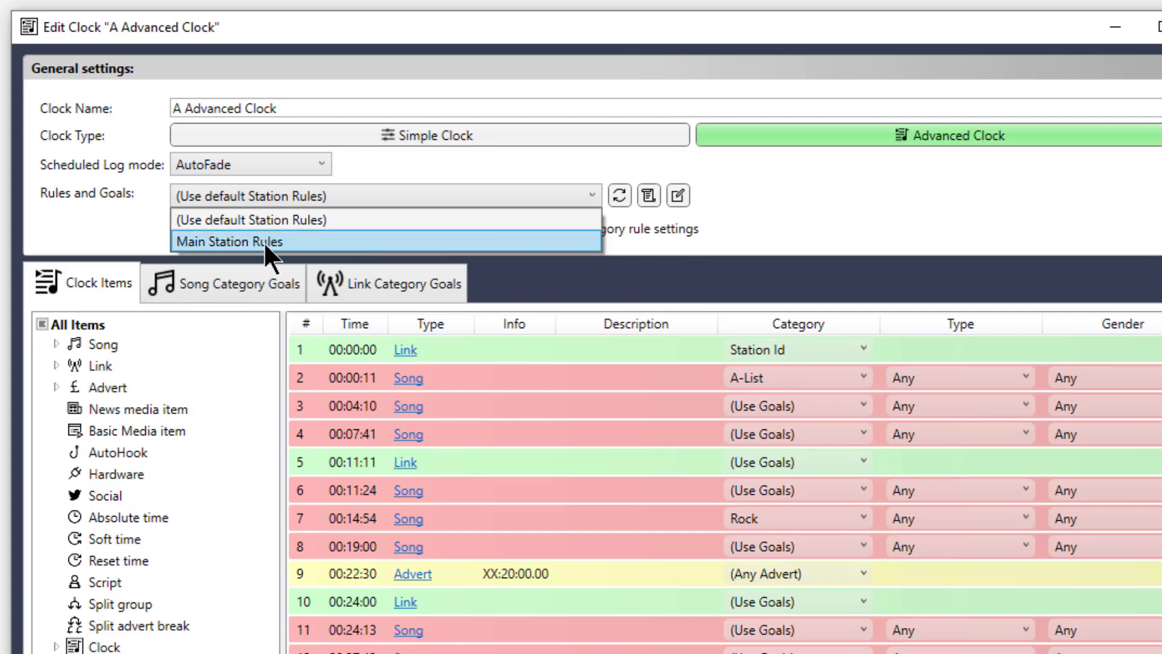
left_click(270, 220)
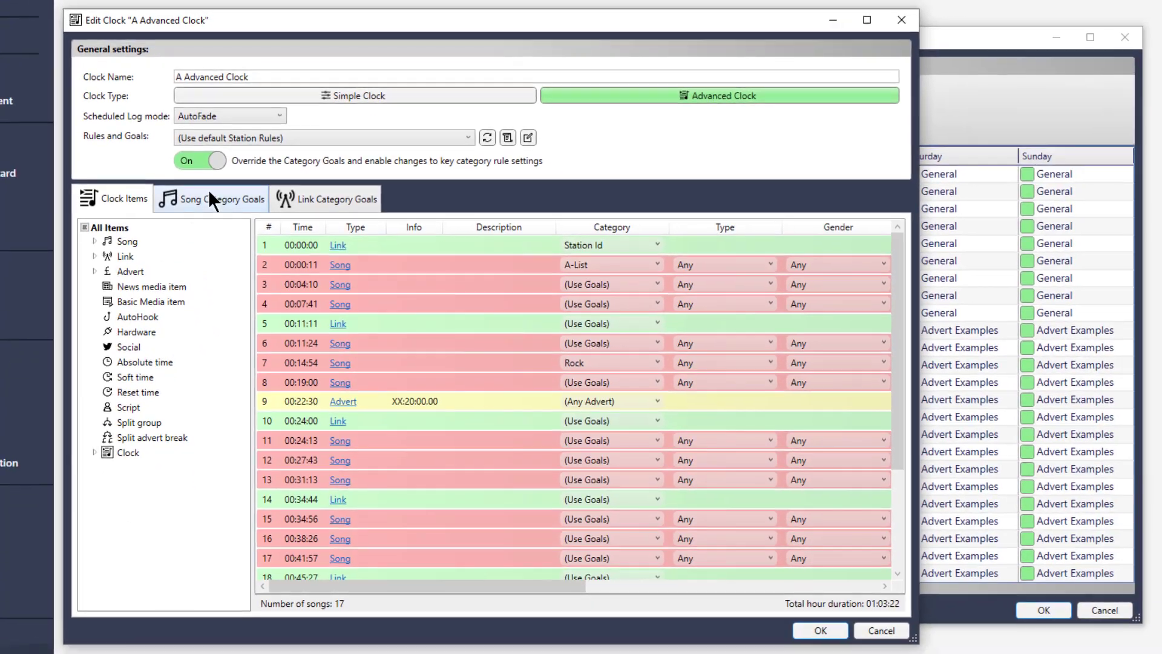
Show the song category goals, switch off the category goals override and assign Main Station Rules to the clock.
left_click(208, 192)
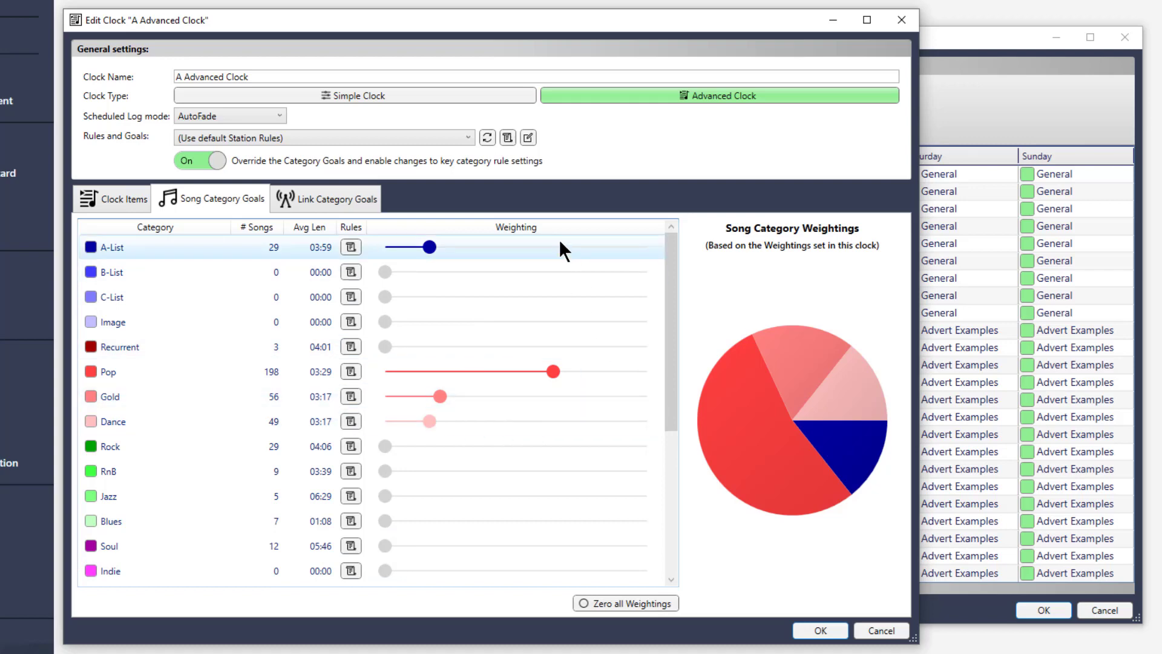
left_click(185, 162)
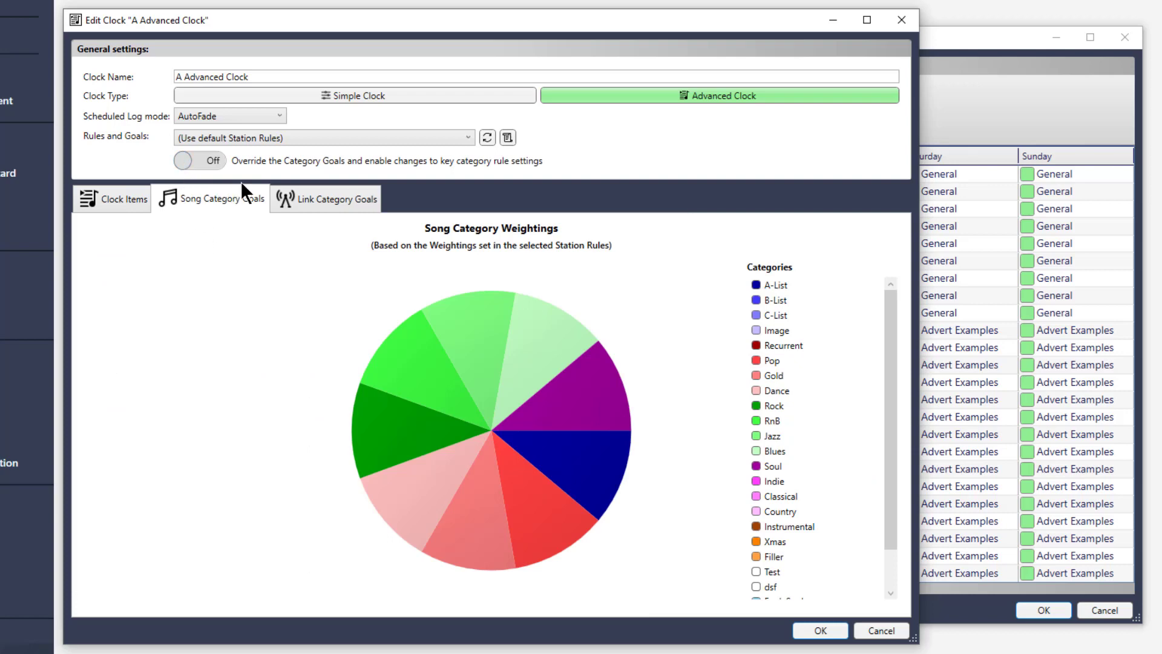
left_click(316, 140)
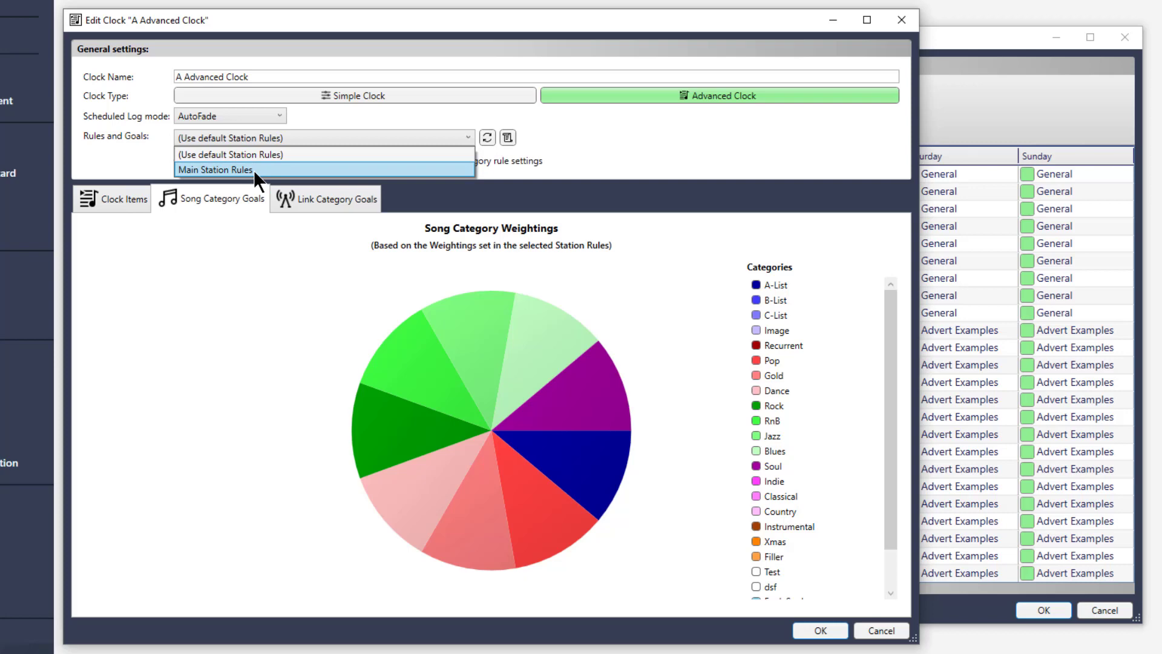
left_click(256, 173)
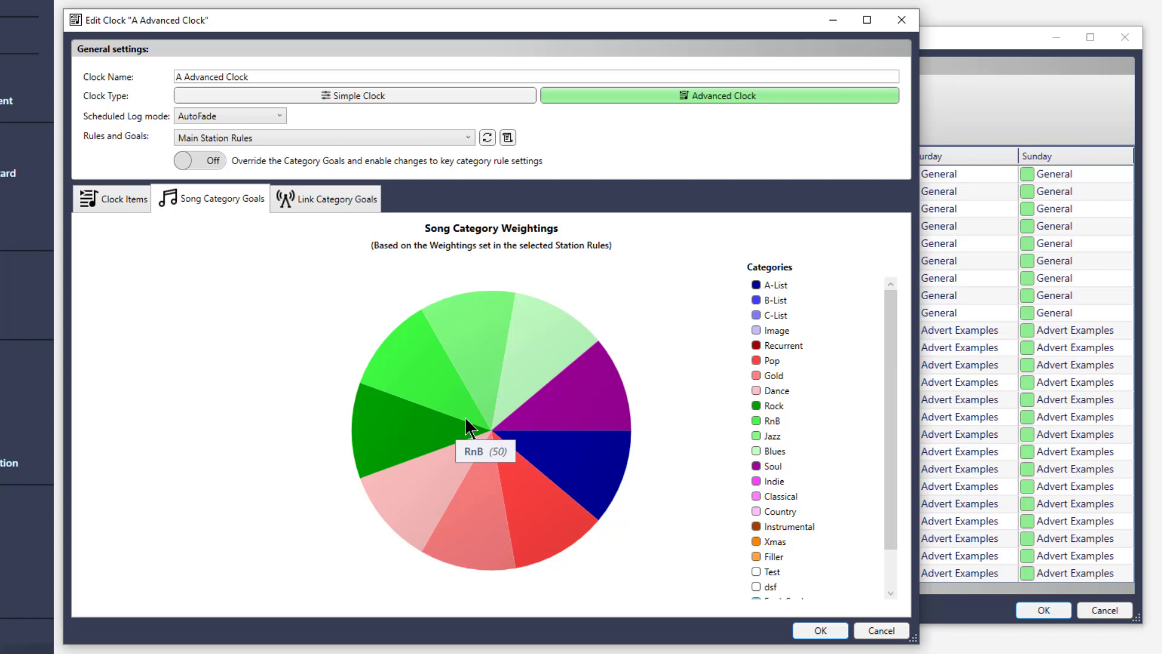
Return the clock's rules and goals to the default Station Rules and switch the category goals override back on.
left_click(301, 140)
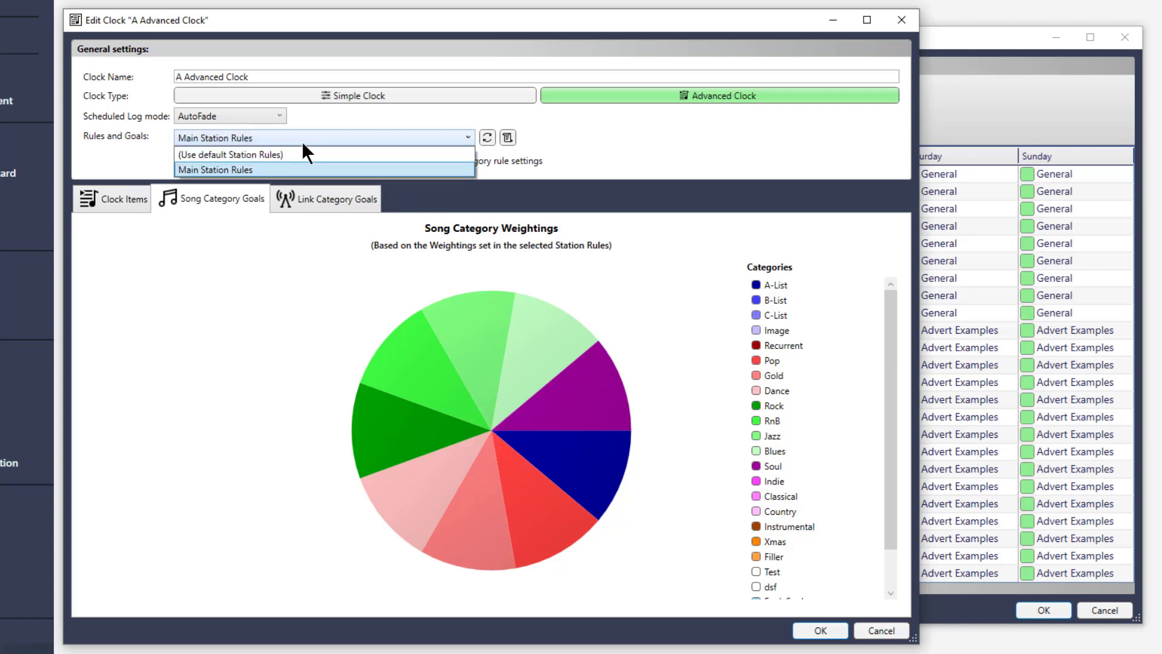
left_click(241, 169)
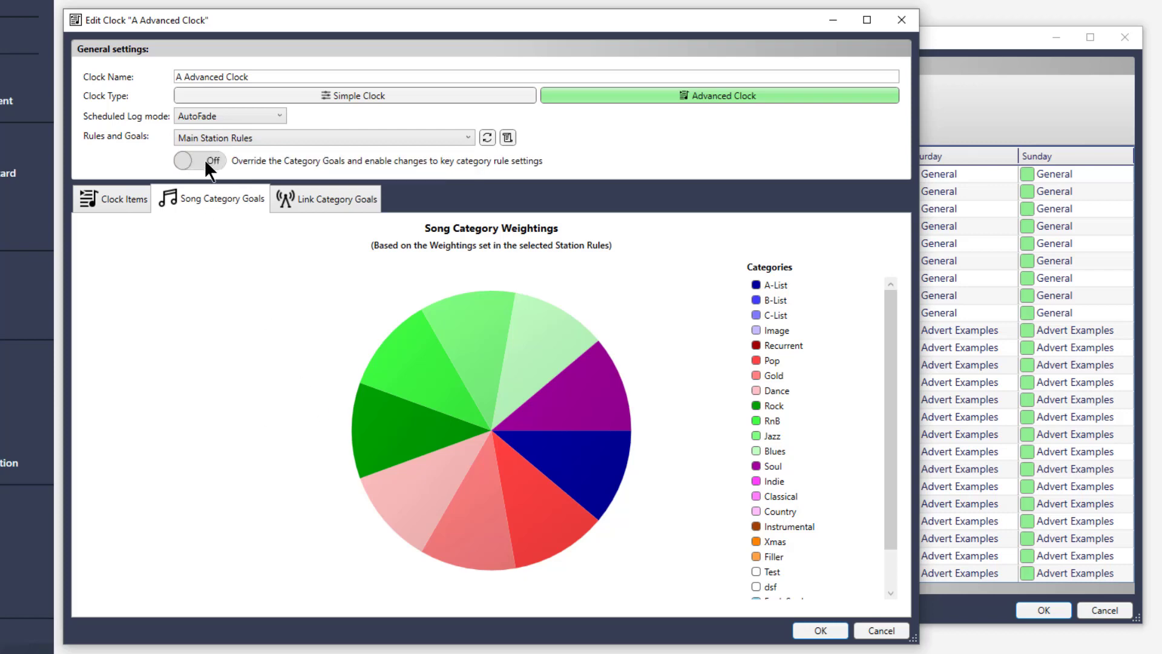
left_click(287, 137)
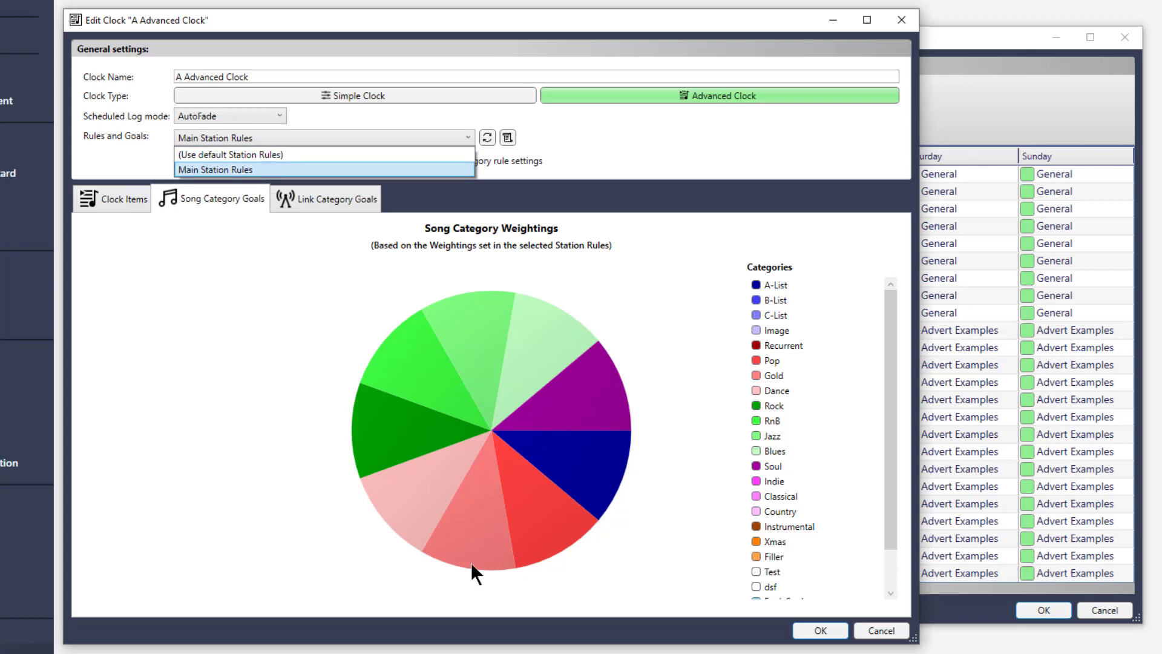
left_click(200, 170)
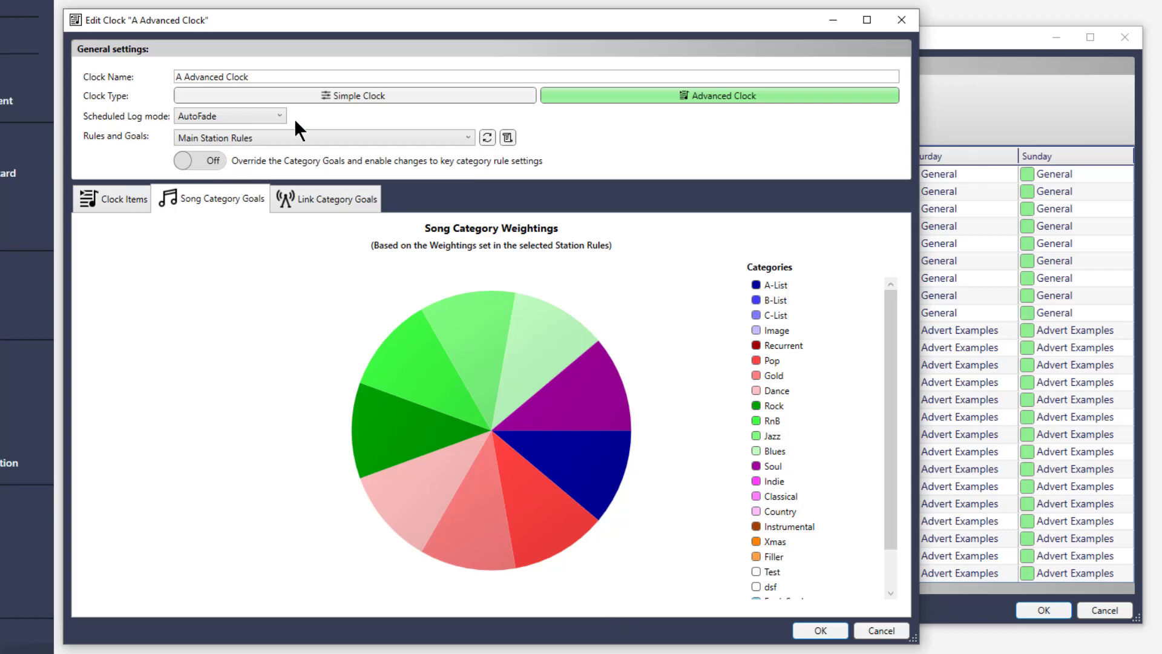
left_click(285, 136)
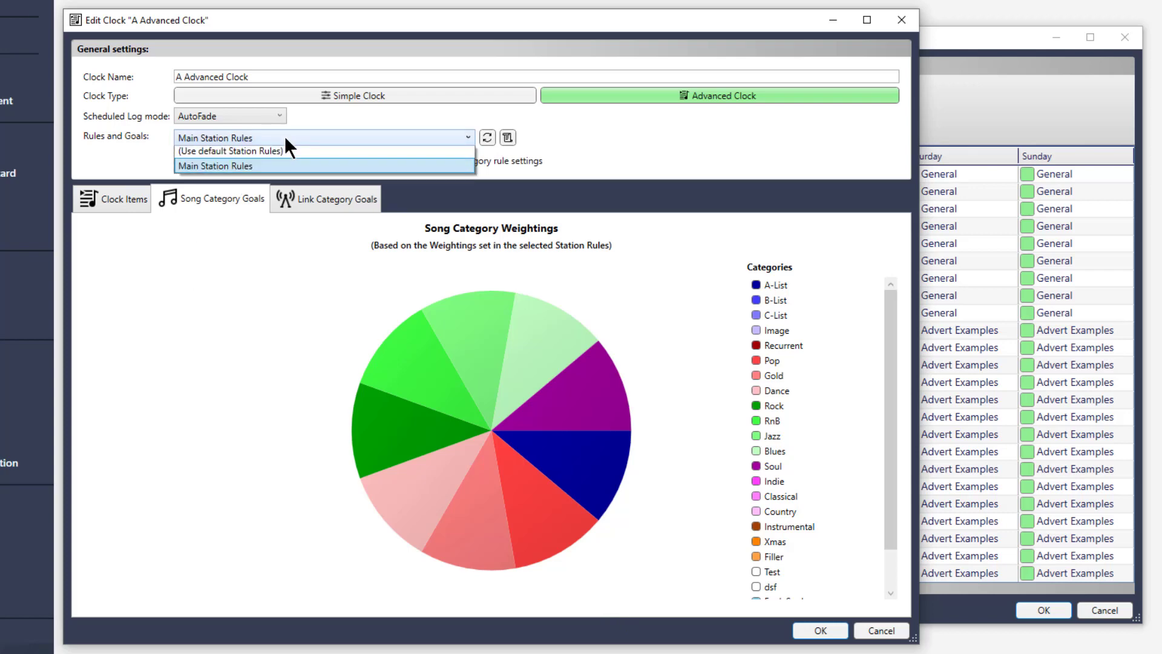
left_click(251, 155)
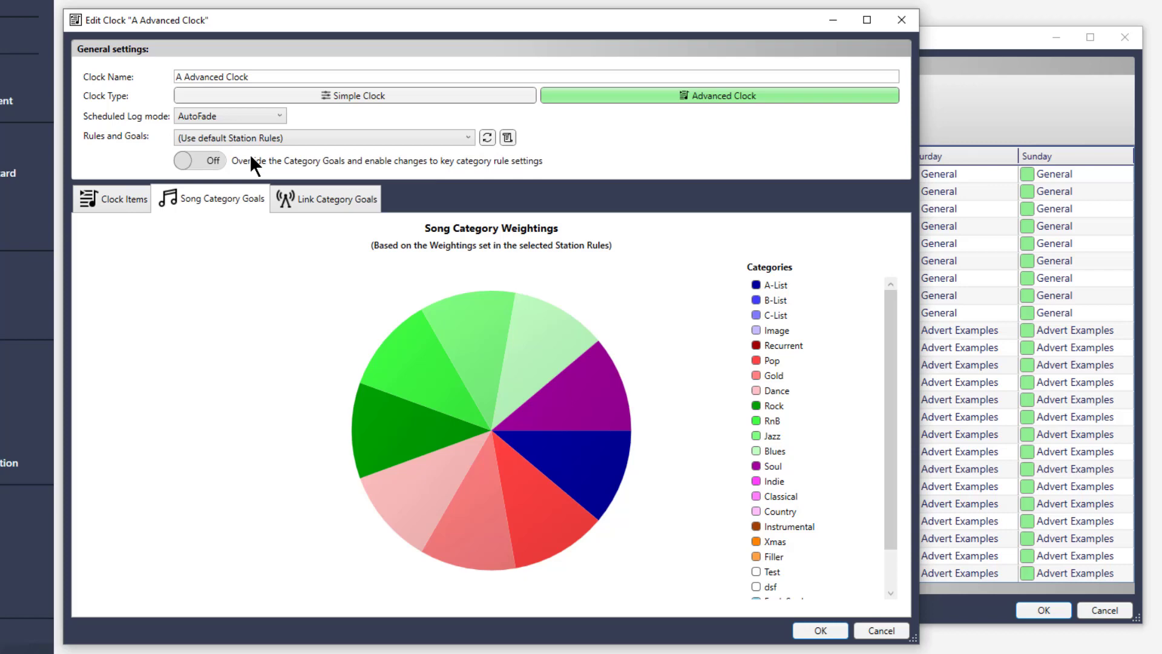
left_click(207, 162)
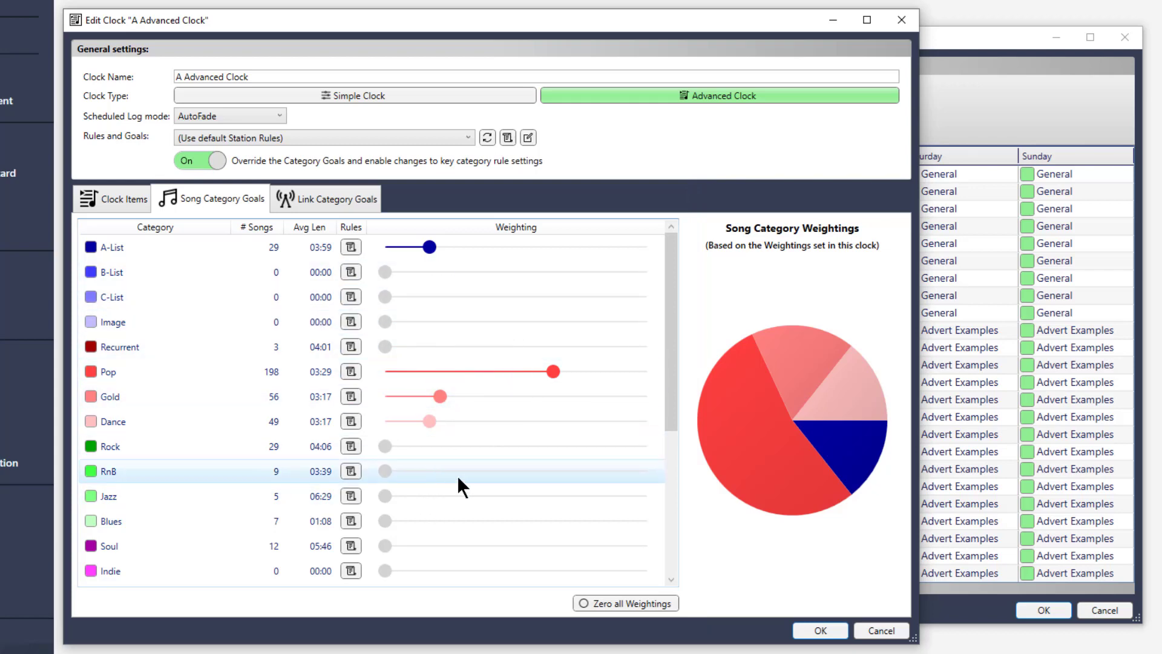
Examine the advanced clock's item list across all its columns, including the tag, change and remove options, and down its rows.
left_click(118, 197)
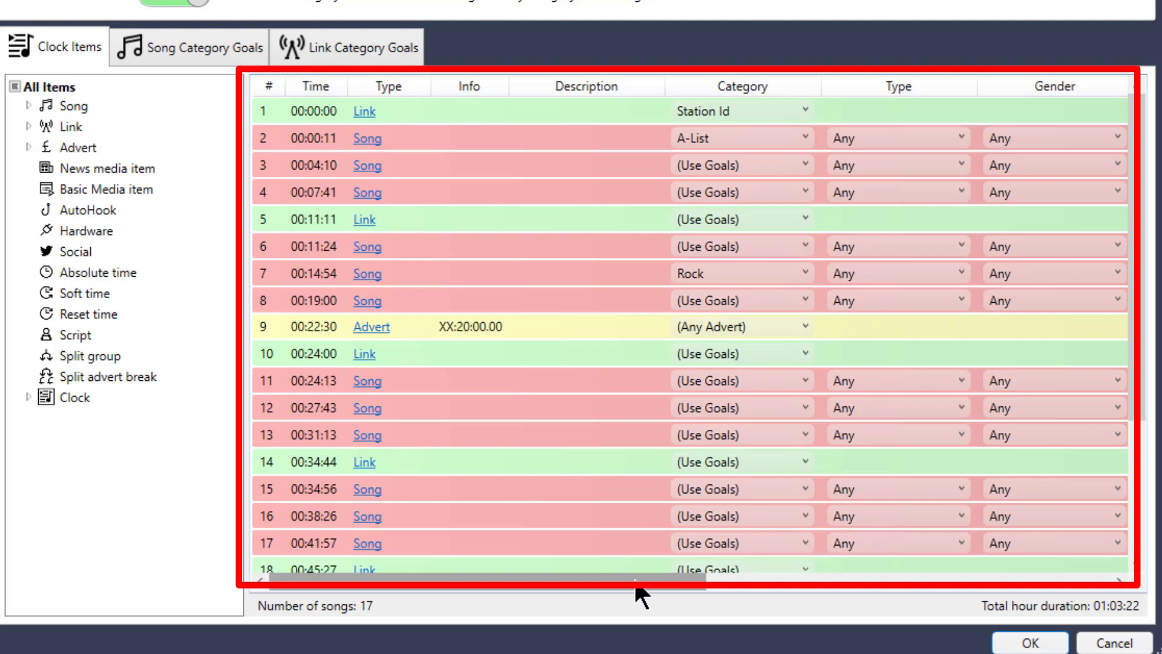
mouse_move(633, 577)
left_mouse_down()
mouse_move(844, 594)
mouse_move(1105, 583)
mouse_move(579, 573)
mouse_move(689, 582)
left_mouse_up()
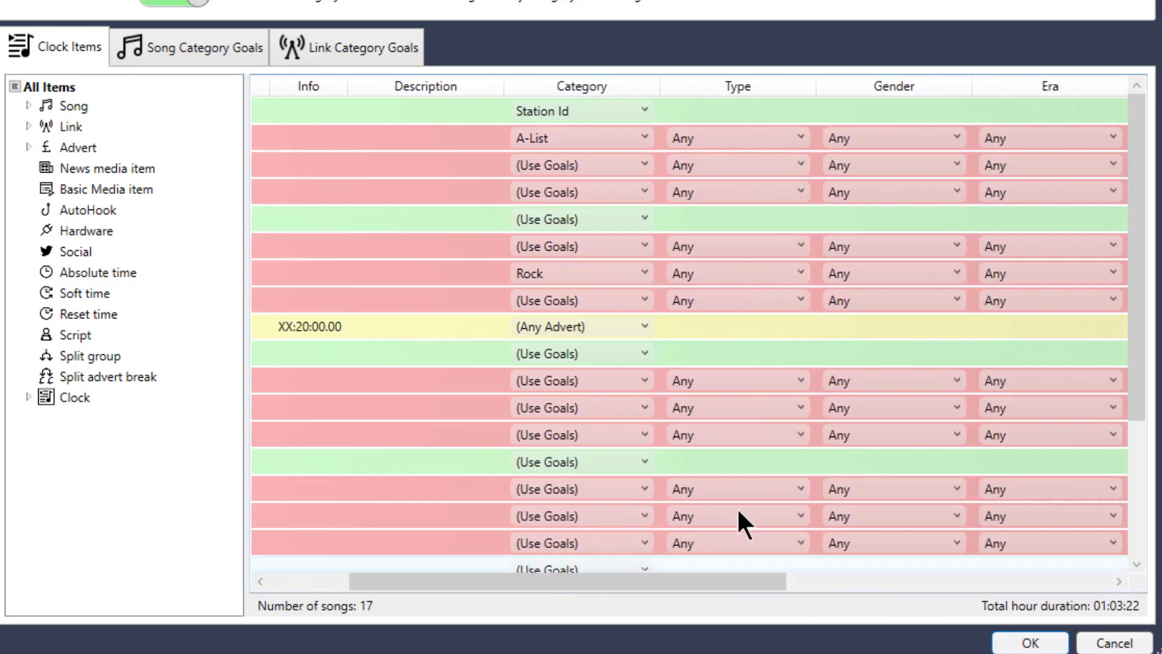
left_click_drag(488, 583, 569, 584)
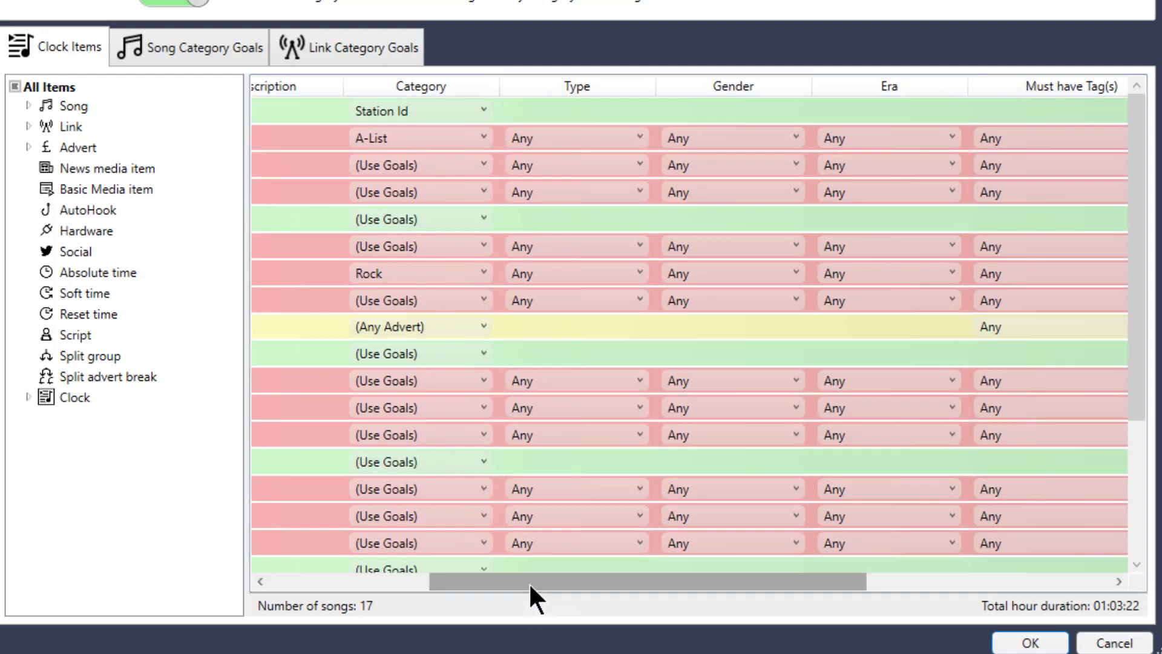
left_click_drag(528, 582, 733, 611)
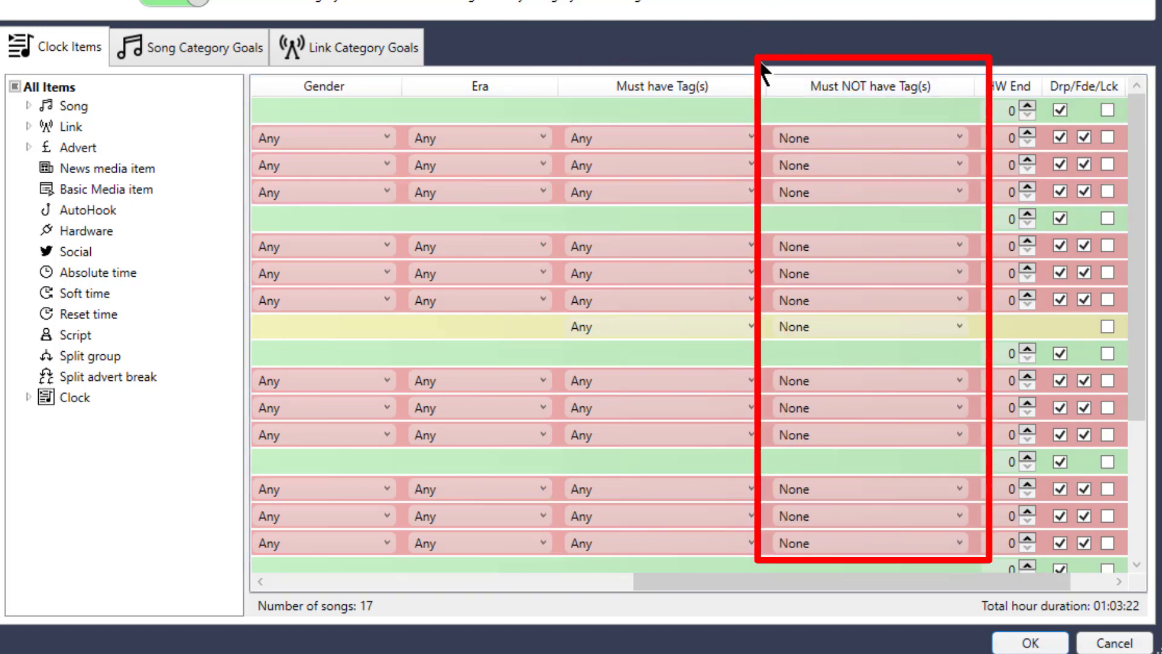
mouse_move(718, 580)
left_mouse_down()
mouse_move(578, 578)
mouse_move(465, 602)
mouse_move(737, 582)
mouse_move(908, 620)
left_mouse_up()
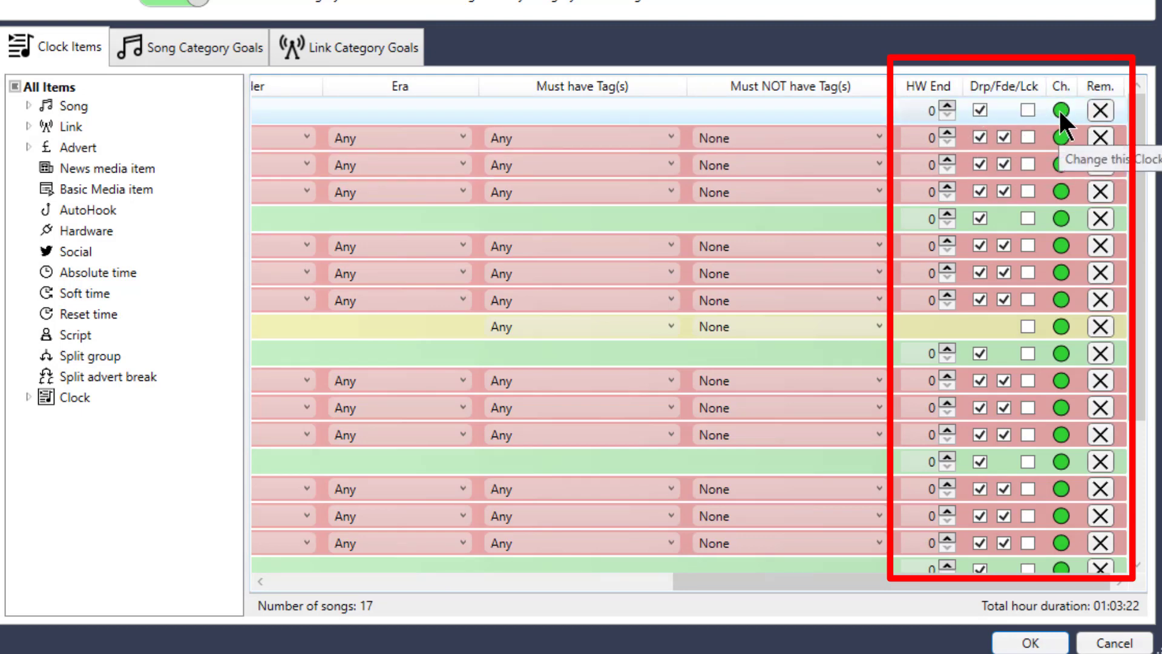
left_click(1060, 137)
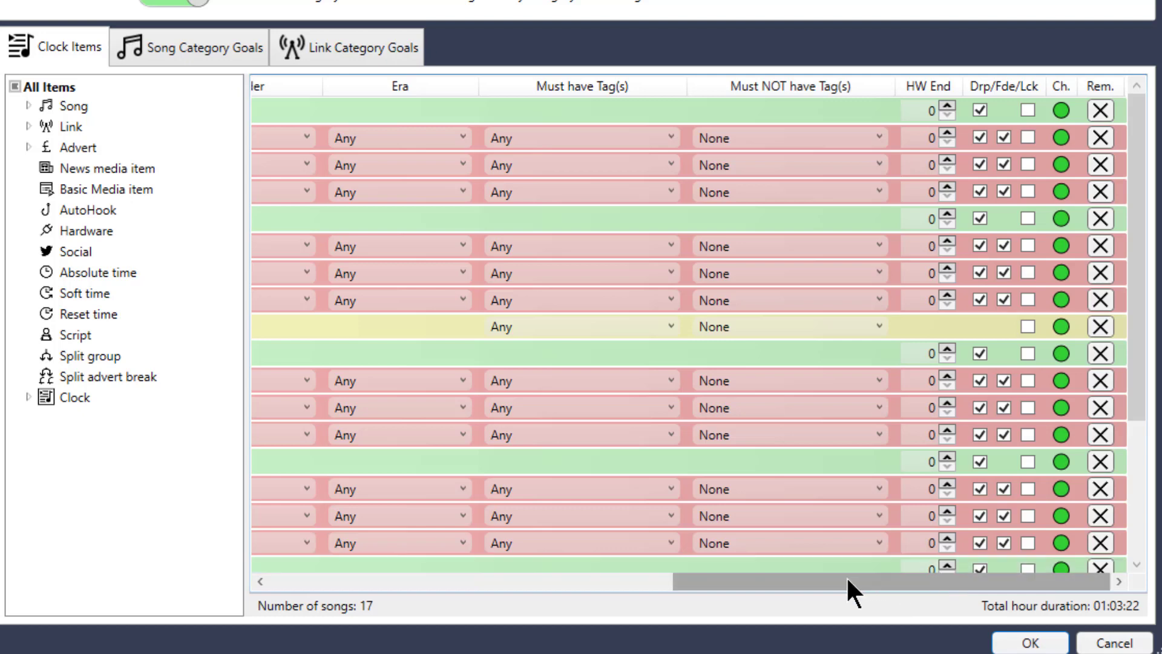
left_click_drag(846, 578, 323, 530)
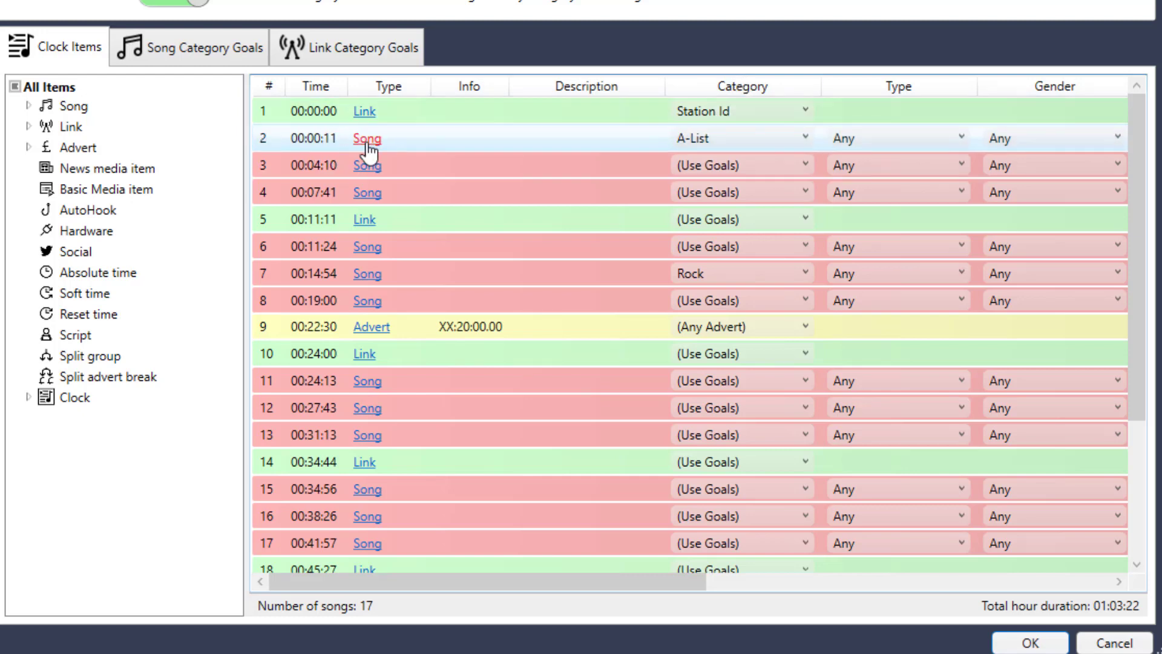
left_click_drag(496, 581, 441, 576)
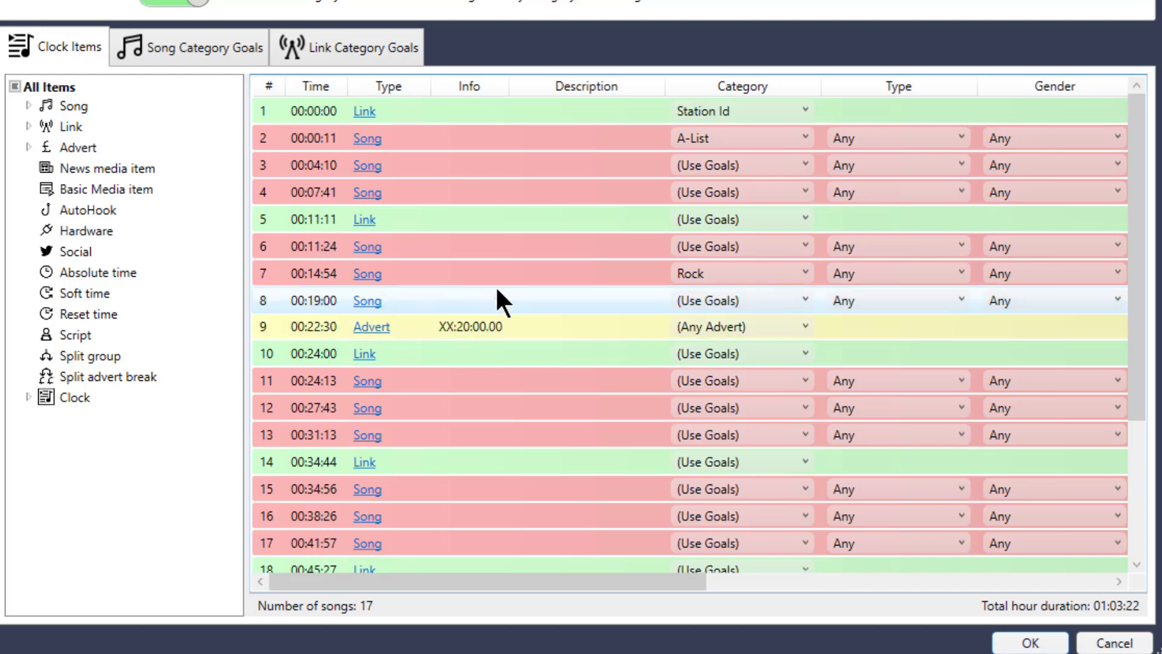
scroll(456, 378, "down", 2)
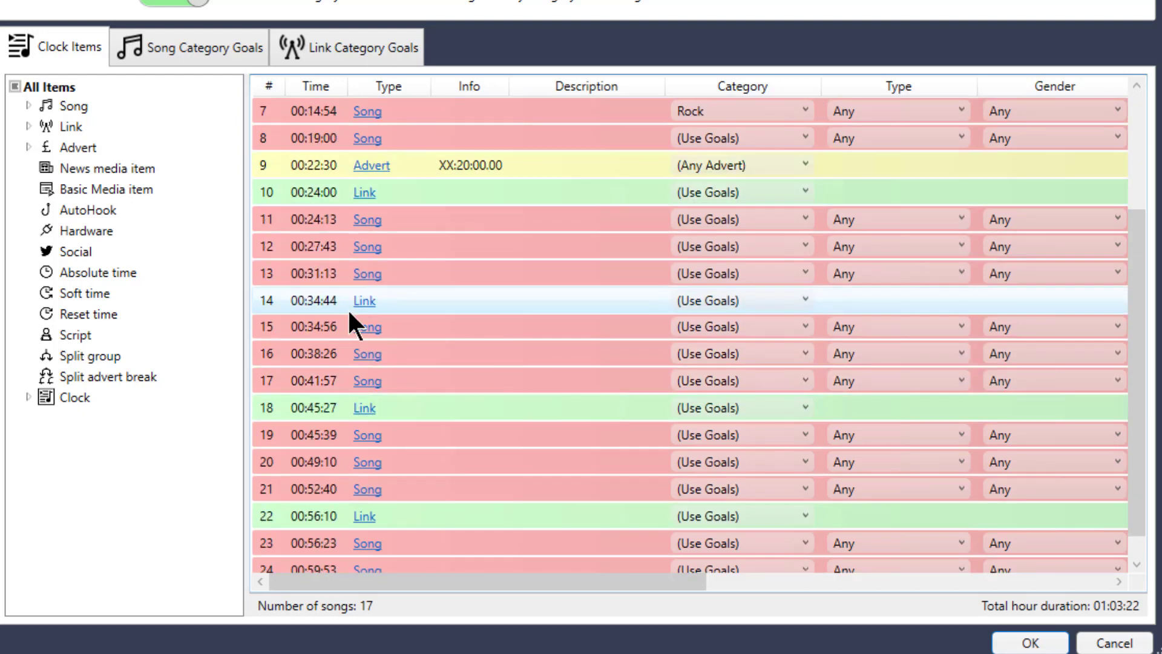
Insert a General advert break after the 00:45:27 link and a Social item after the 00:34:56 song in the advanced clock.
scroll(357, 311, "down", 1)
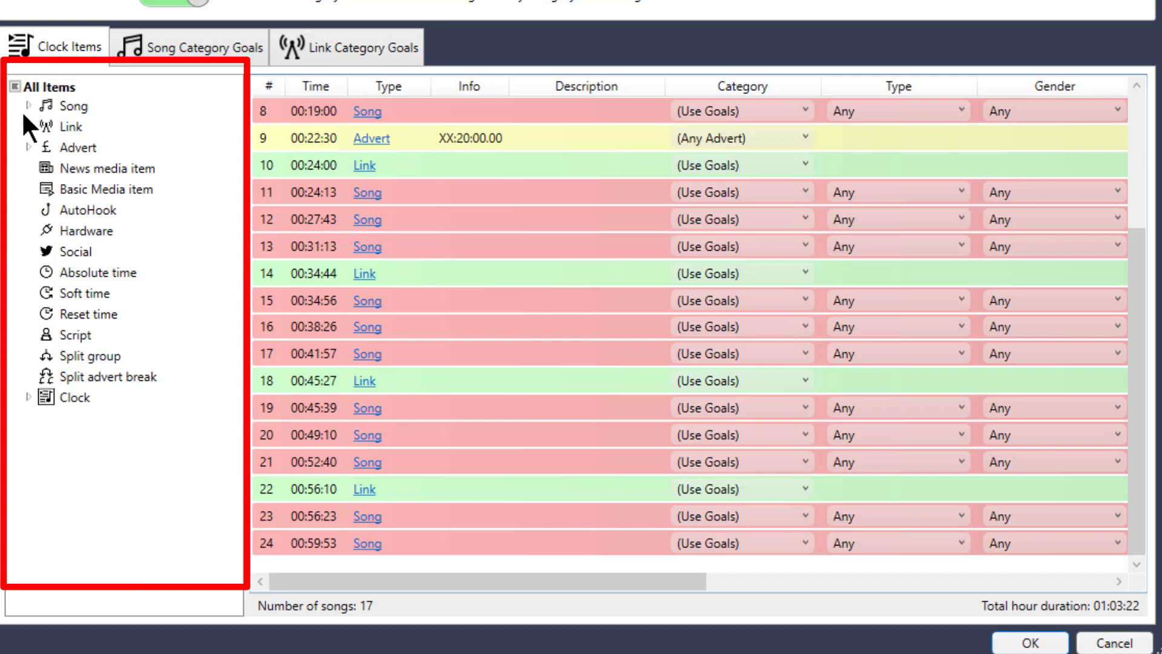
left_click(28, 145)
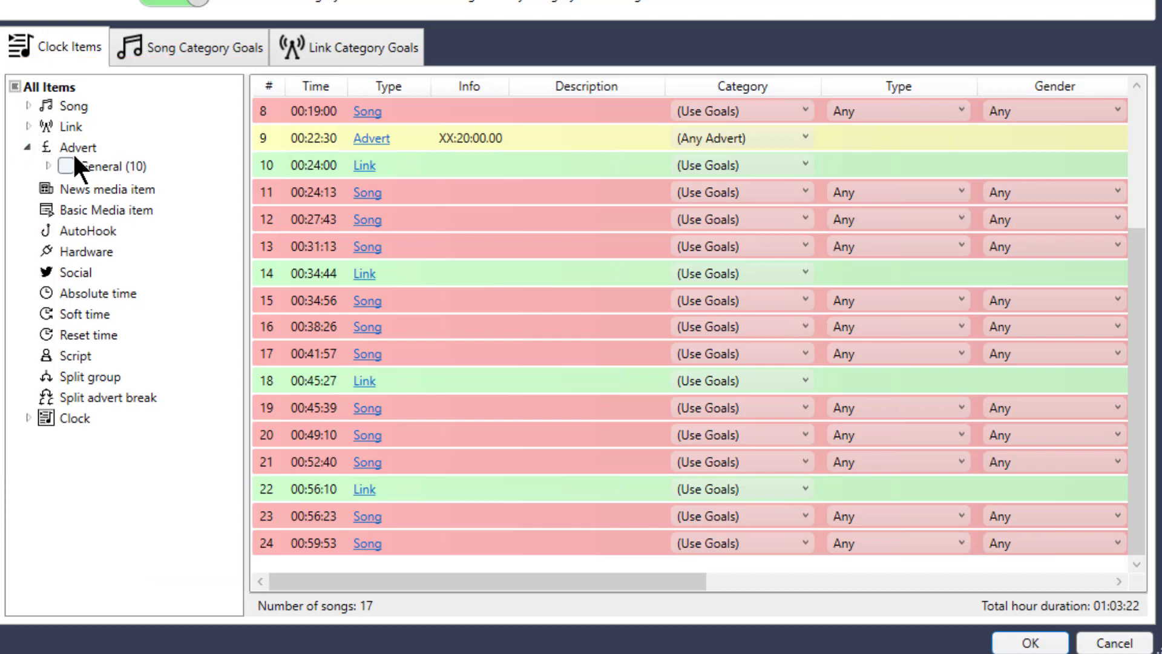
left_click_drag(89, 164, 399, 400)
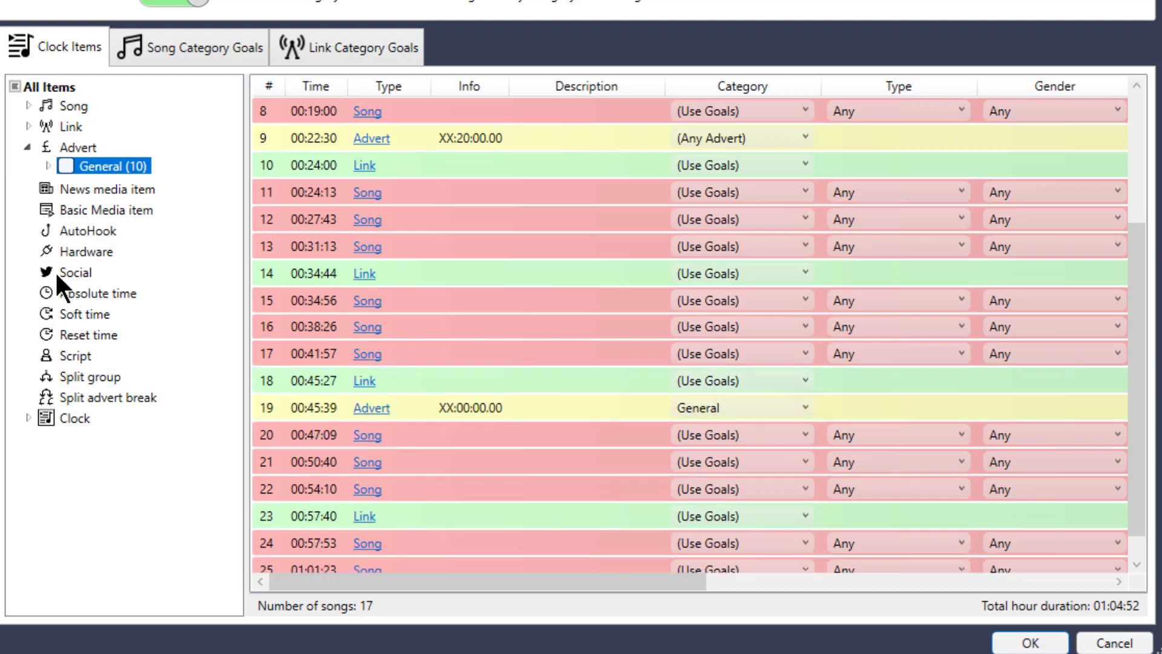
left_click_drag(56, 272, 437, 330)
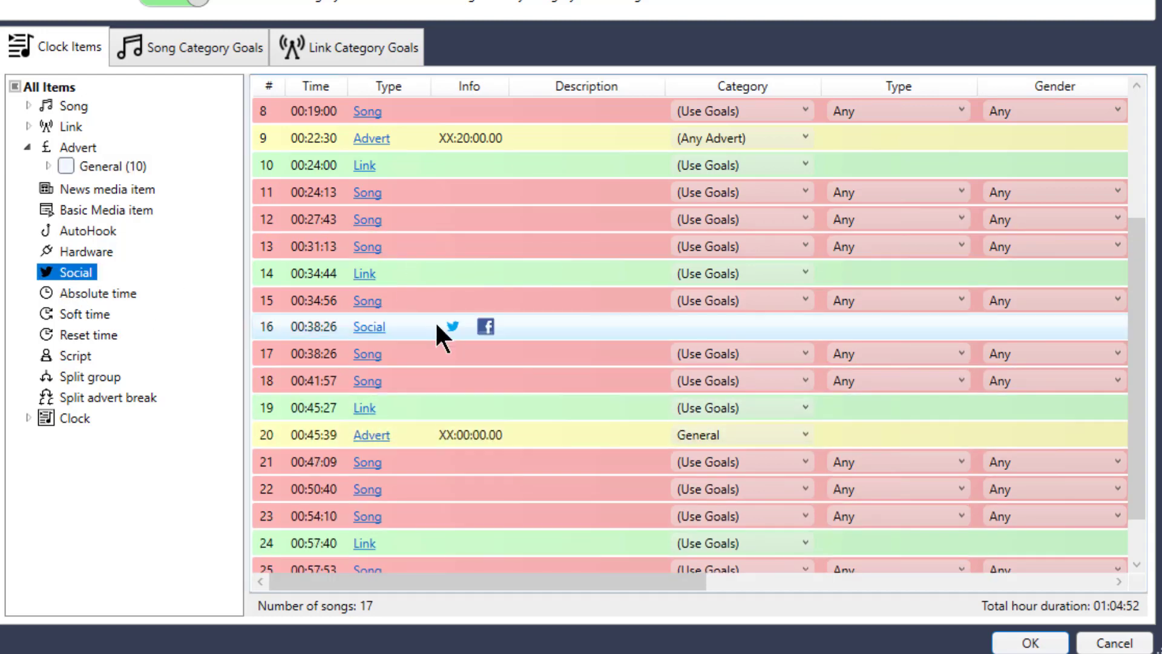
left_click(437, 326)
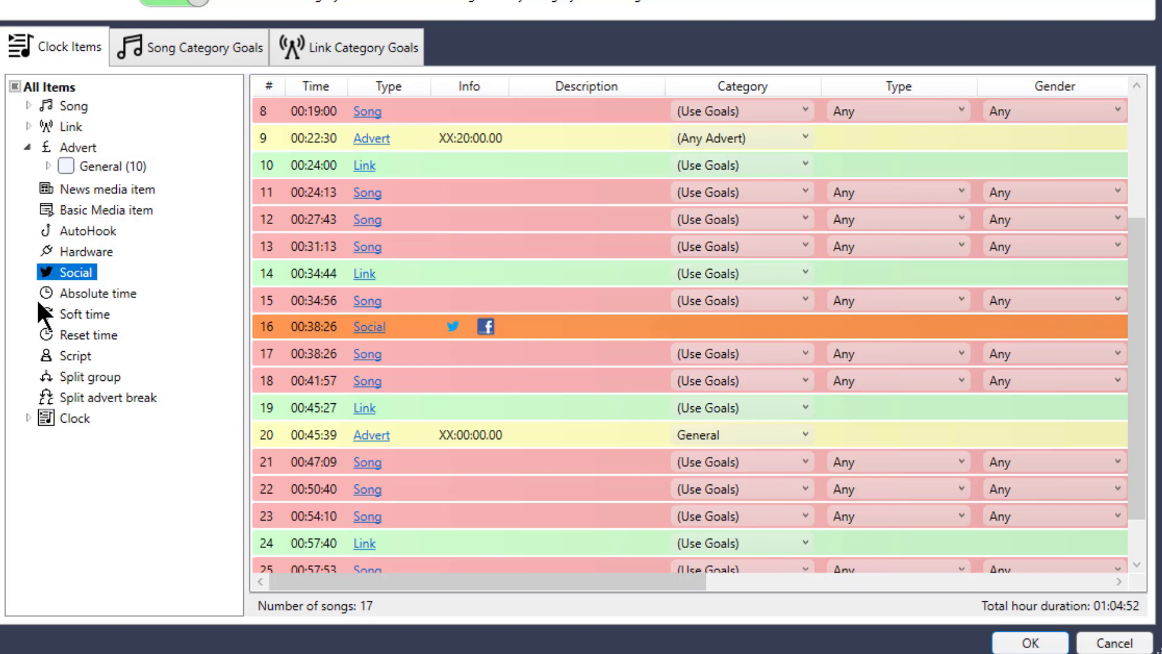
Insert an absolute time item at XX:55:00.00 near the end of the hour and close the advanced clock.
left_click_drag(48, 286, 435, 492)
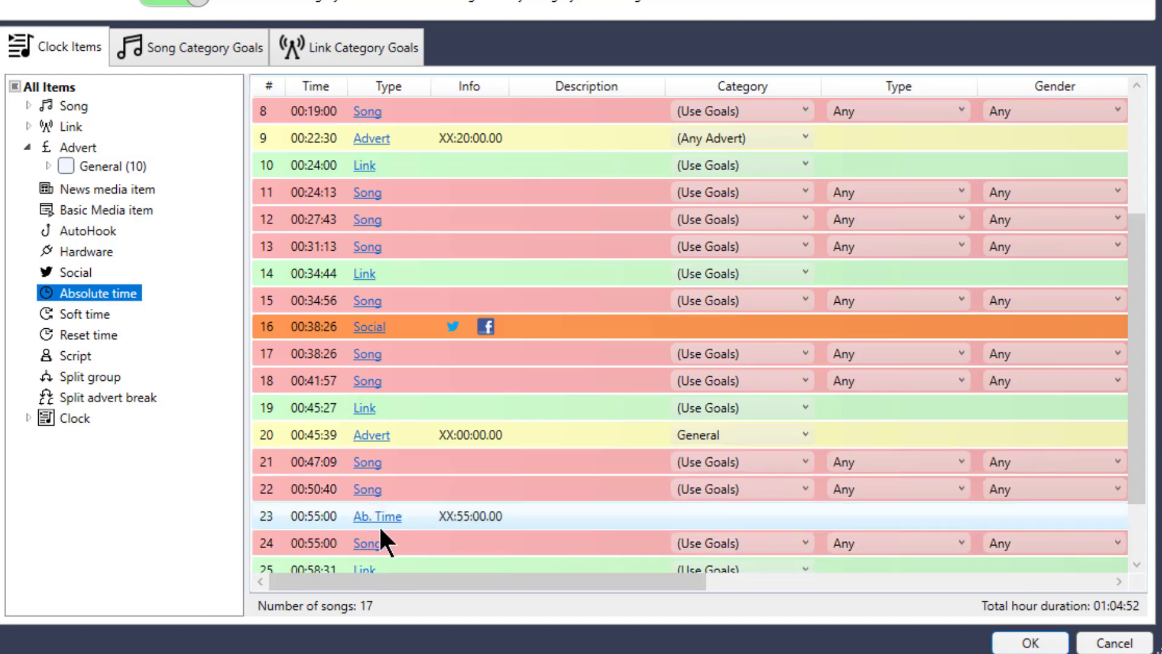
scroll(607, 427, "down", 1)
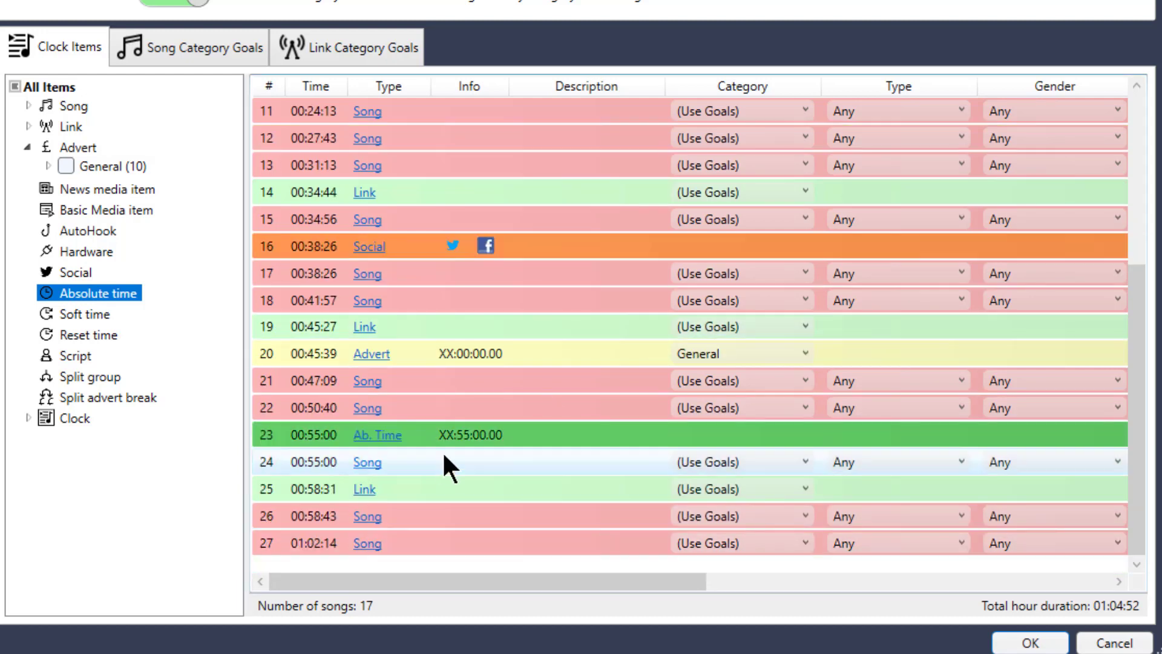
scroll(501, 459, "up", 4)
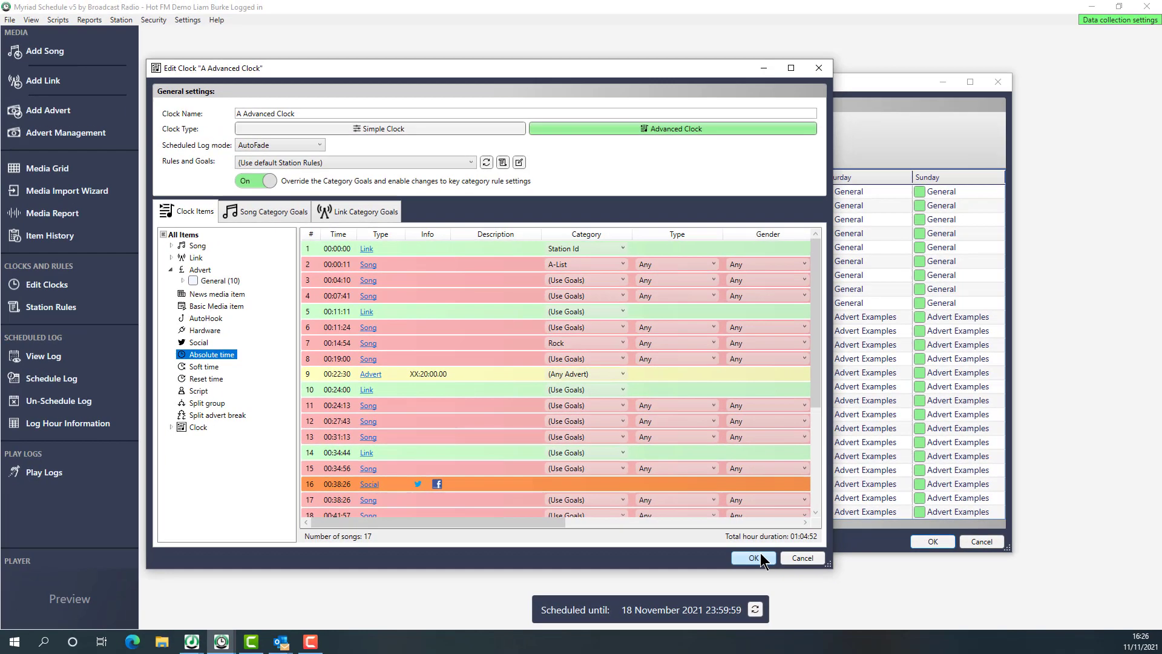
left_click(871, 589)
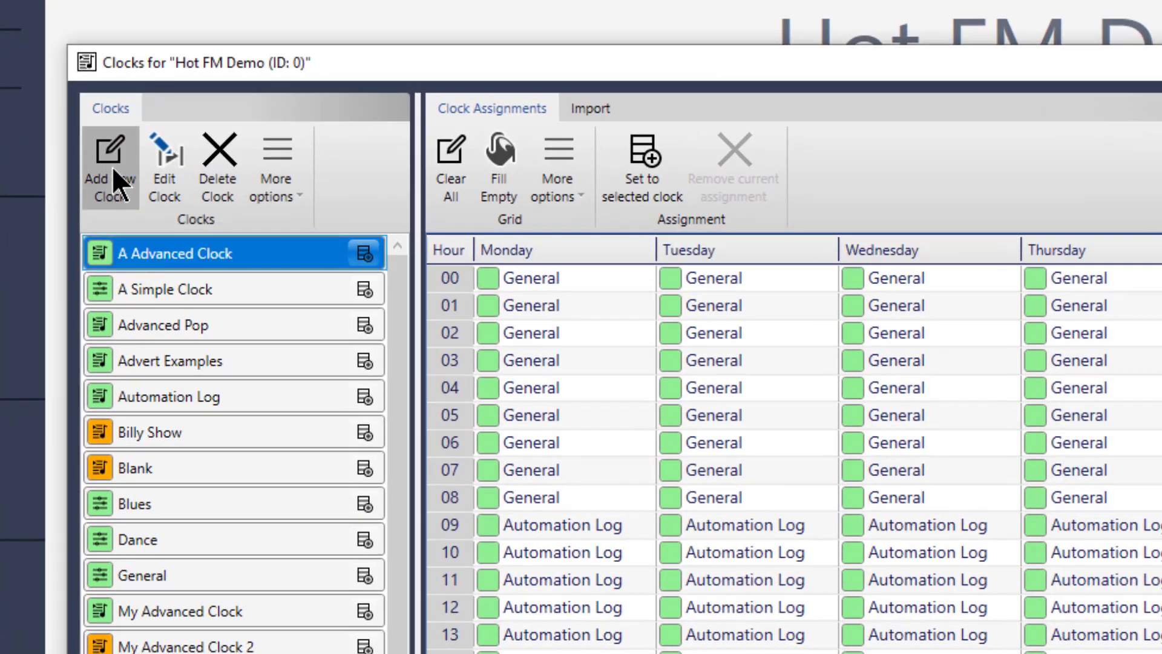
Create a new simple clock named Overnights with the scheduled log mode AutoFade.
left_click(114, 164)
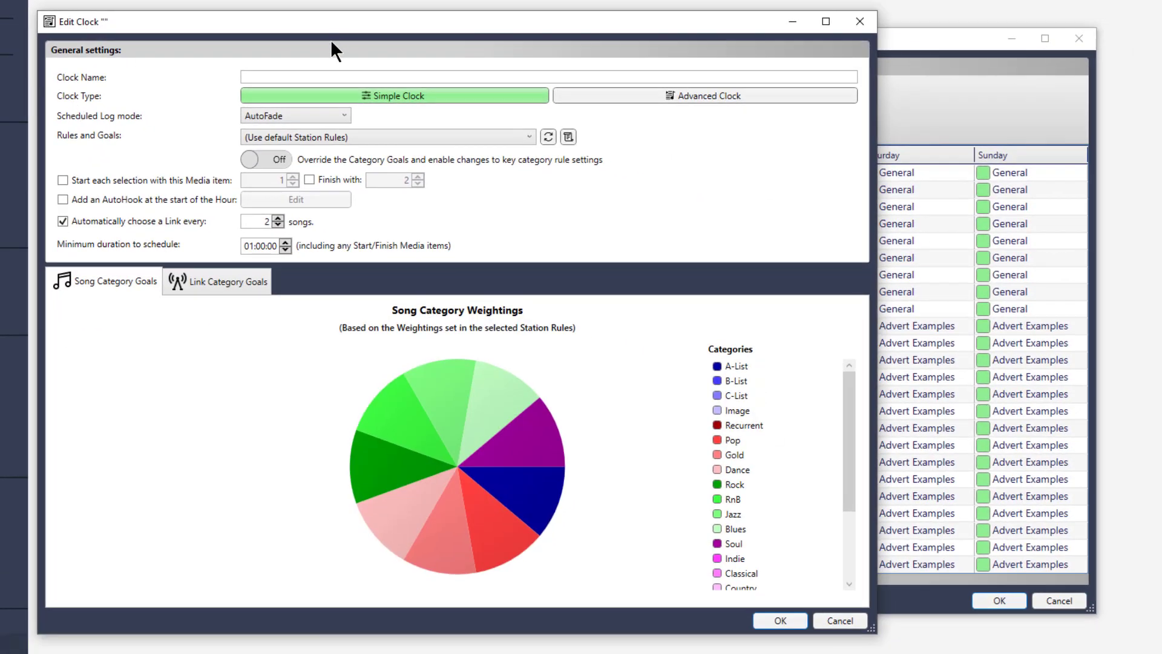
left_click(302, 76)
type("Overnights")
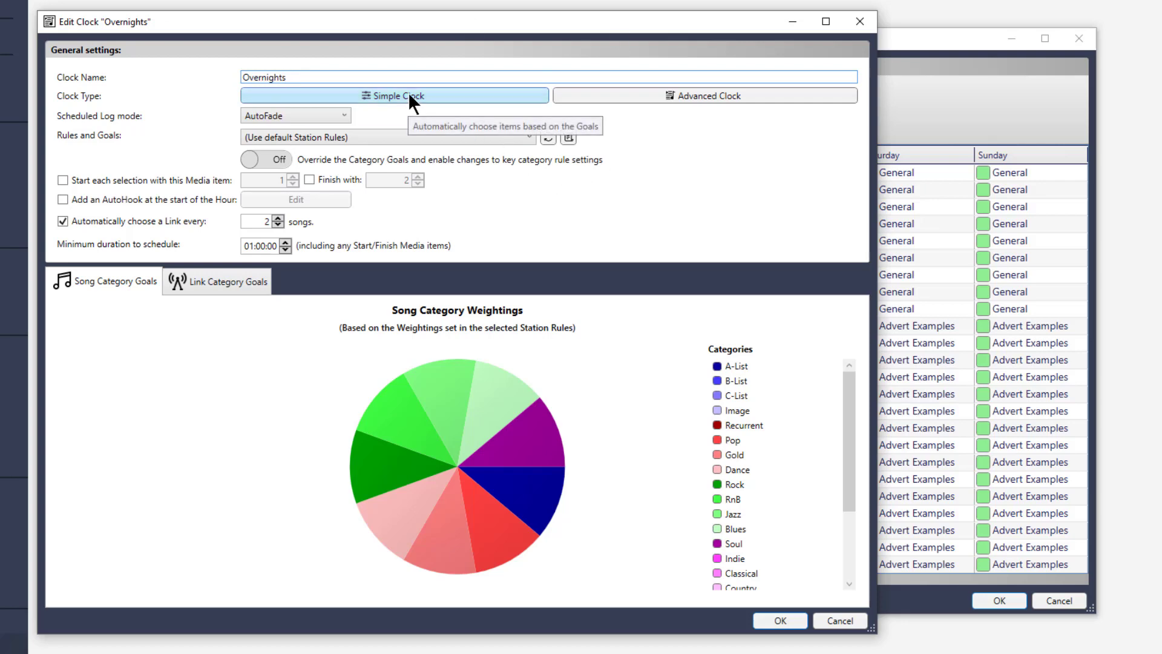
left_click(343, 117)
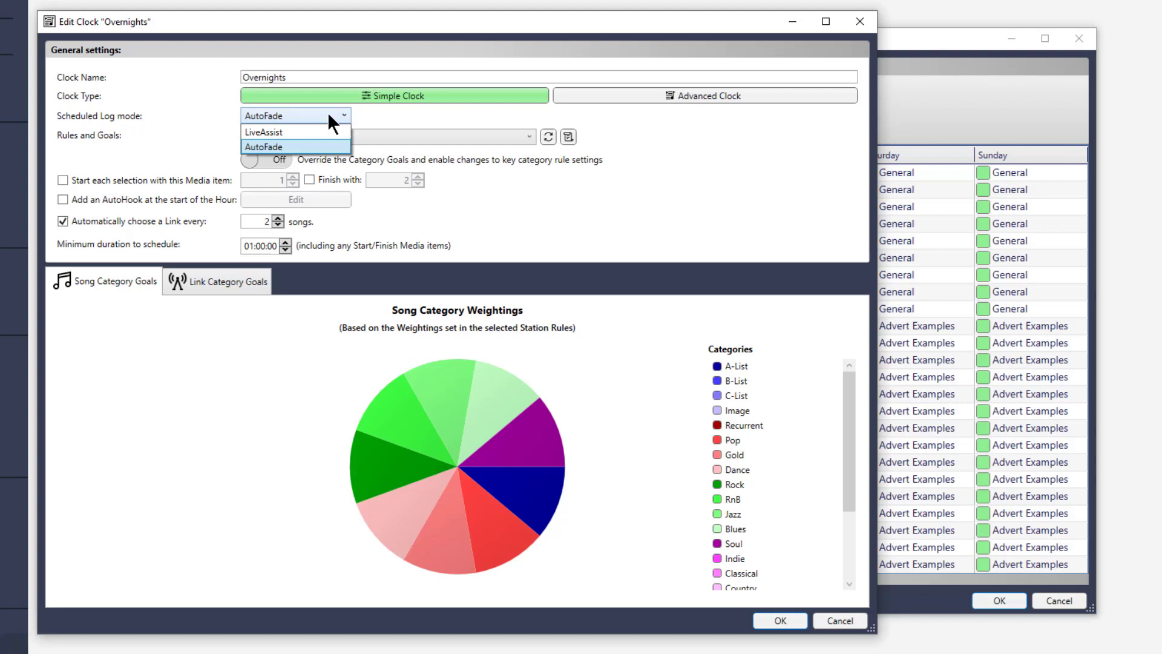
left_click(311, 145)
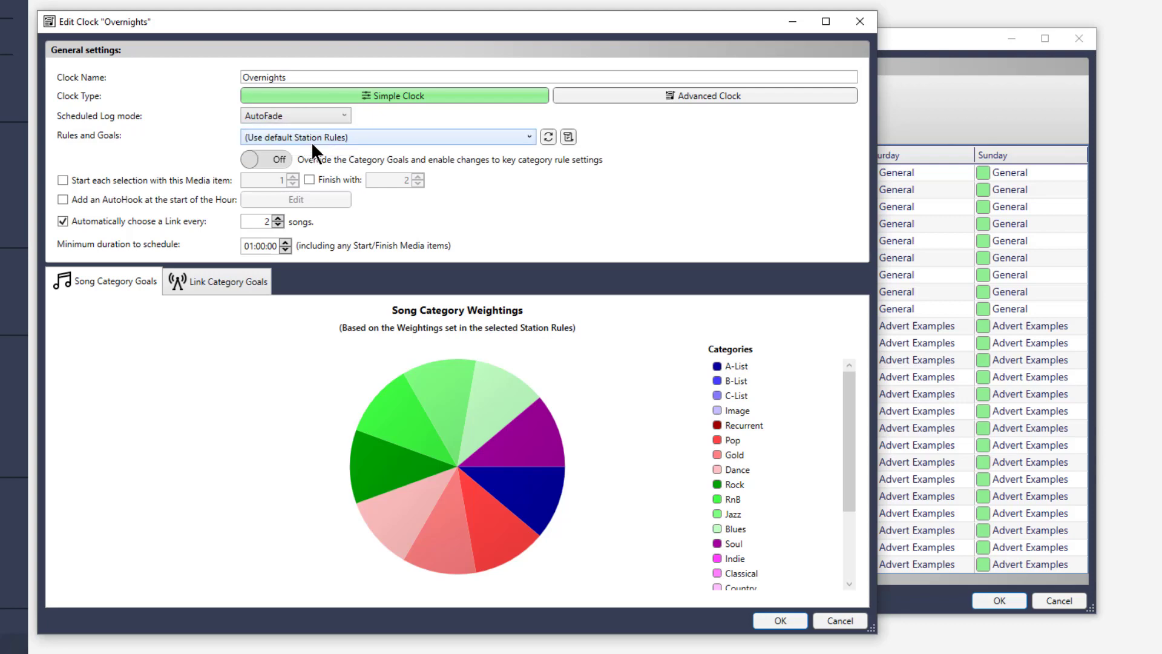
Keep the default Station Rules for the Overnights clock and switch on its category goals override.
left_click(435, 139)
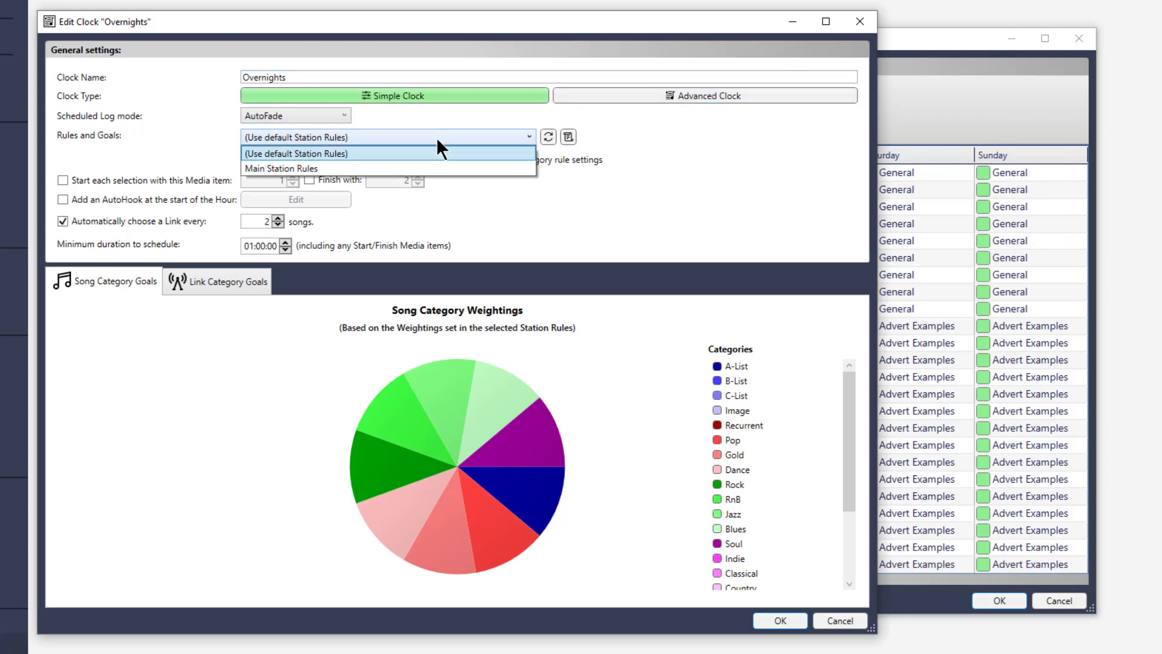
left_click(338, 156)
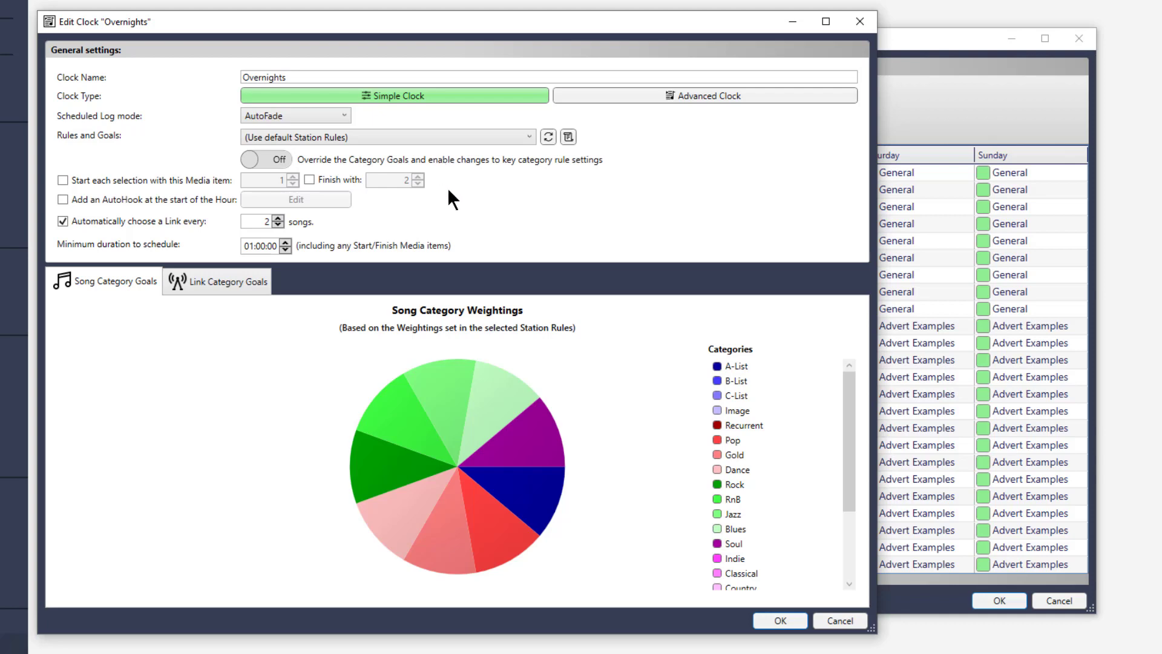
mouse_move(410, 469)
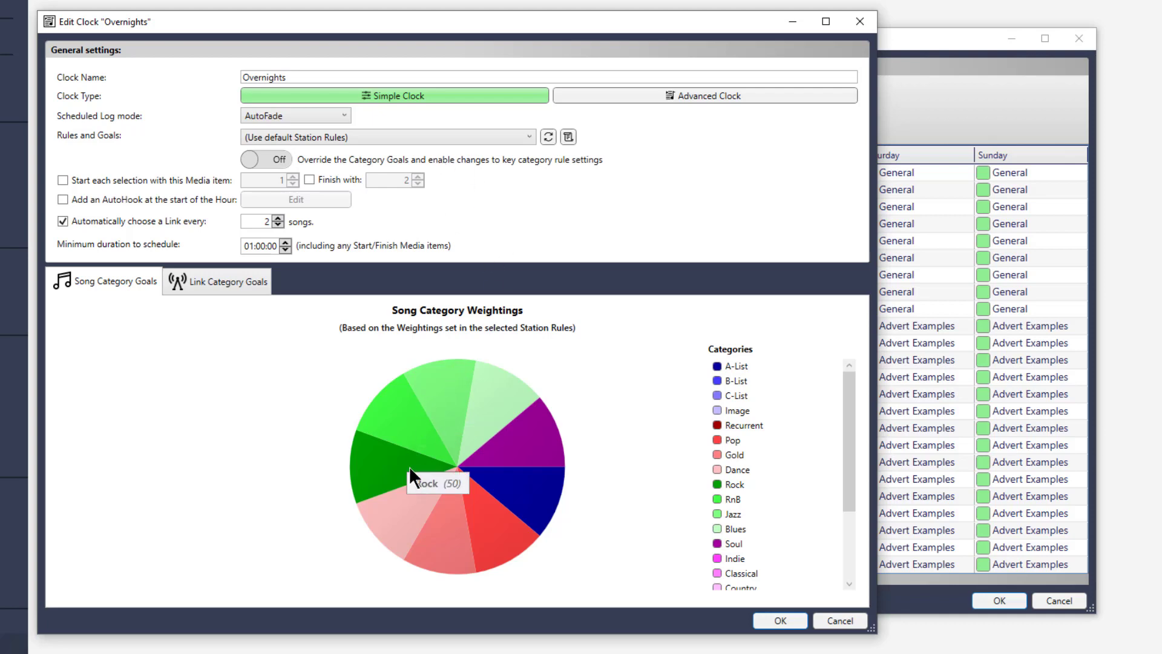
mouse_move(406, 443)
left_click(409, 137)
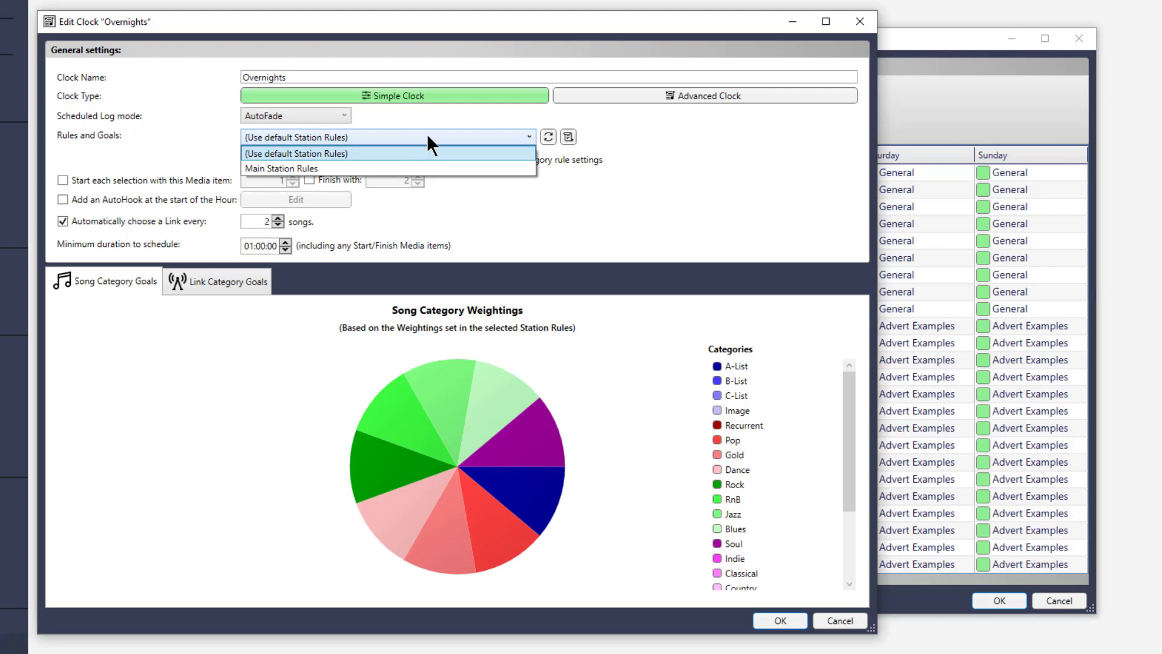
left_click(428, 137)
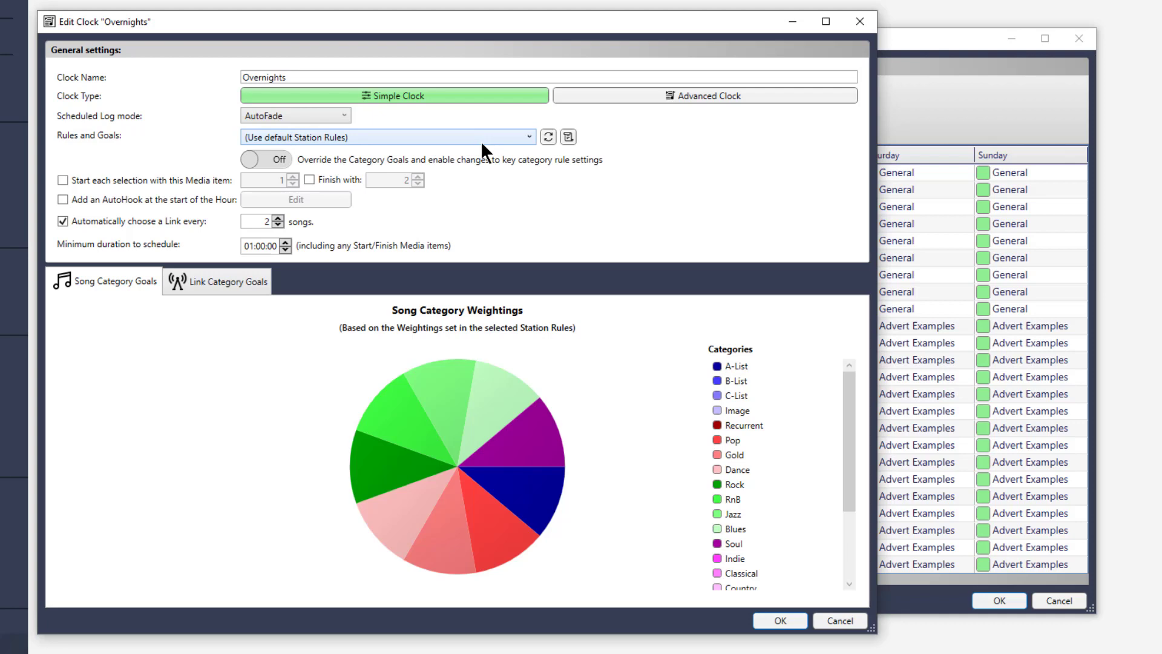
left_click(269, 159)
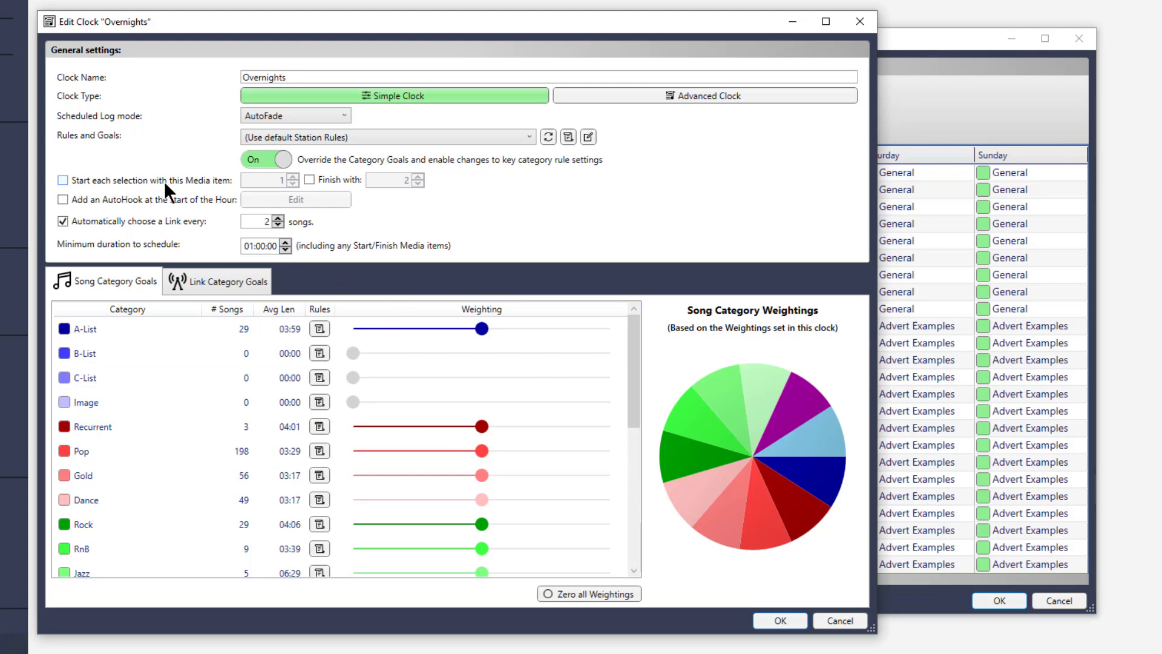
Start each selection with media item 2 and have a link chosen automatically every 3 songs.
left_click(63, 176)
left_click(275, 180)
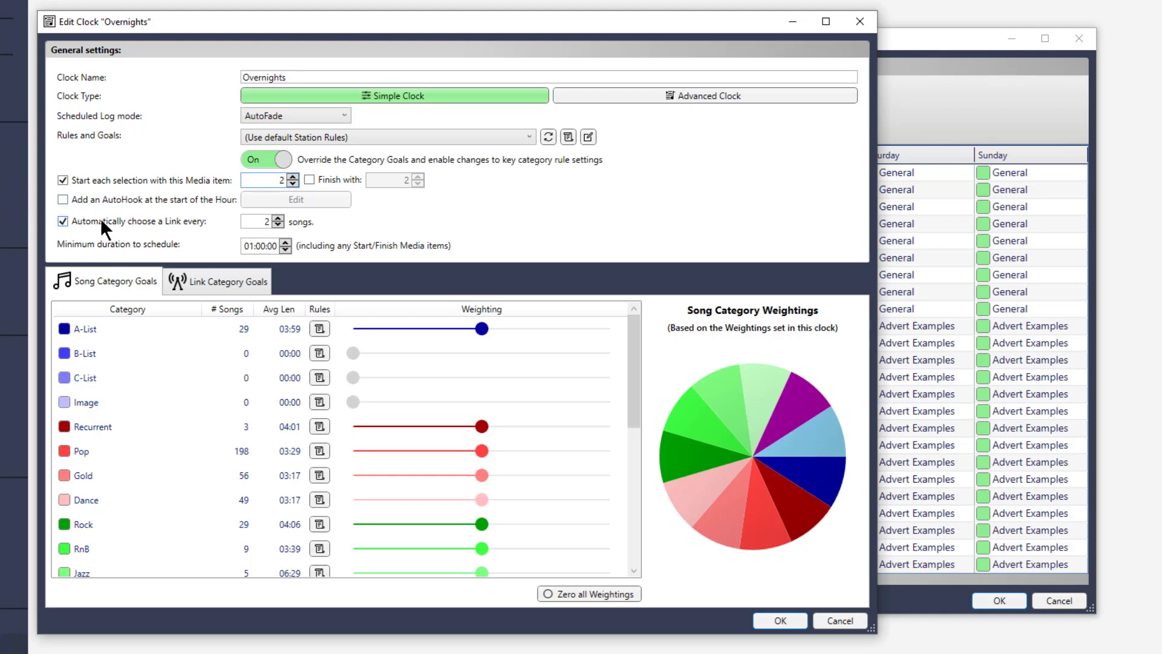
left_click(277, 218)
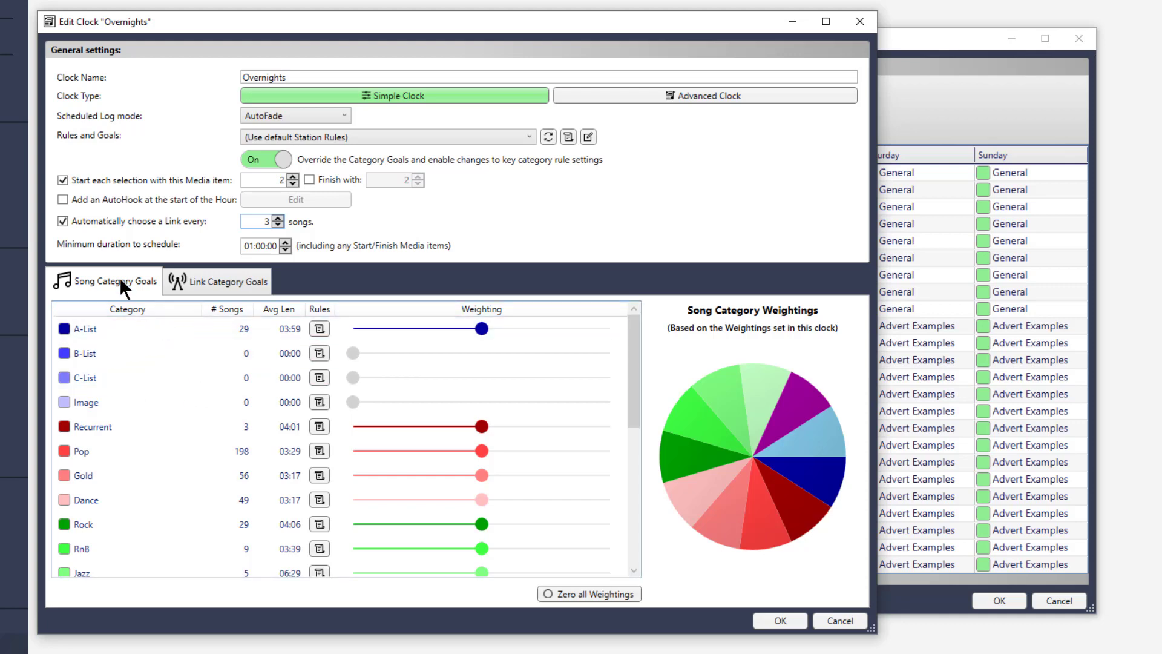
Examine the clock's link category goals and the full list of song category goals with their weightings.
left_click(209, 283)
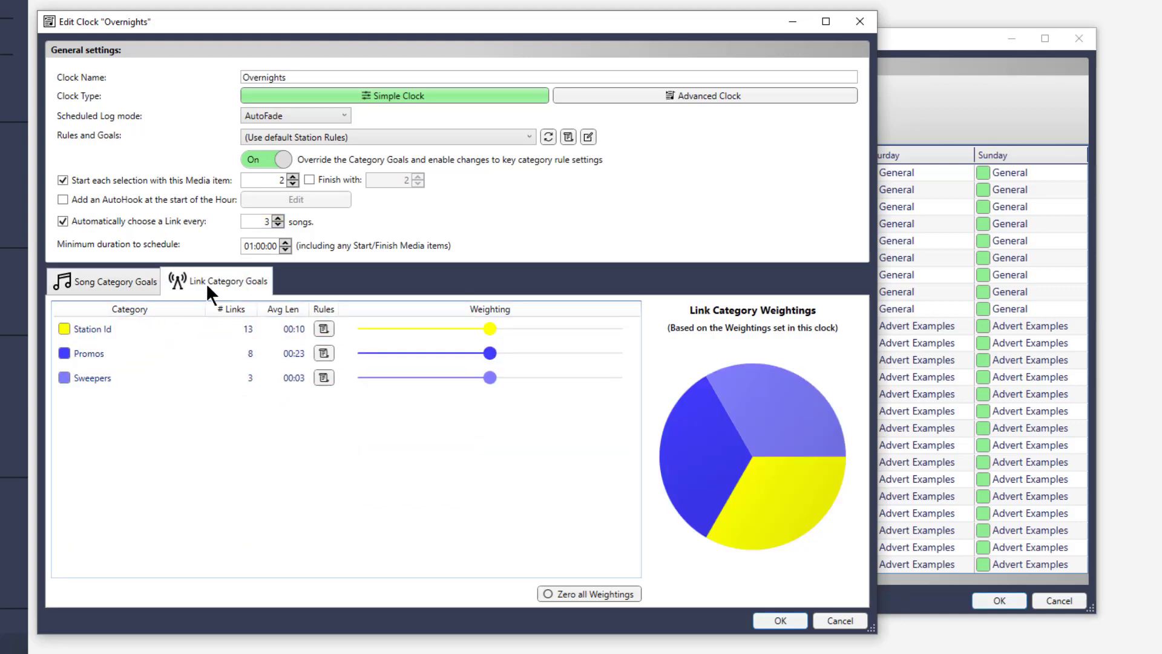
left_click(100, 280)
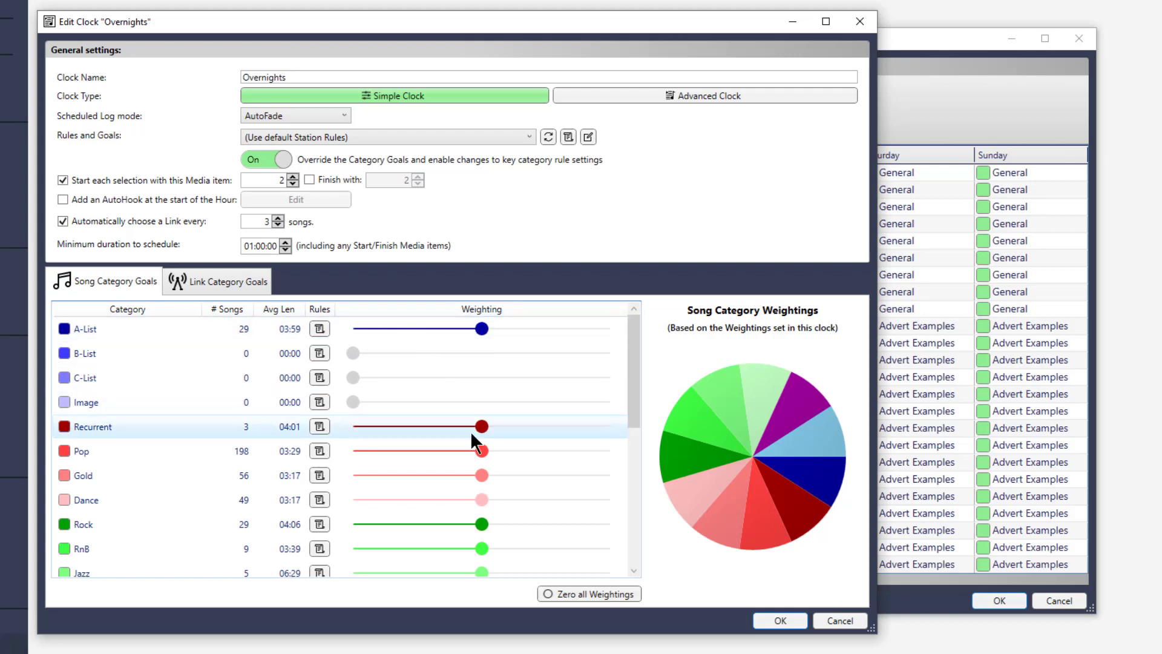
scroll(508, 411, "down", 4)
scroll(492, 408, "up", 1)
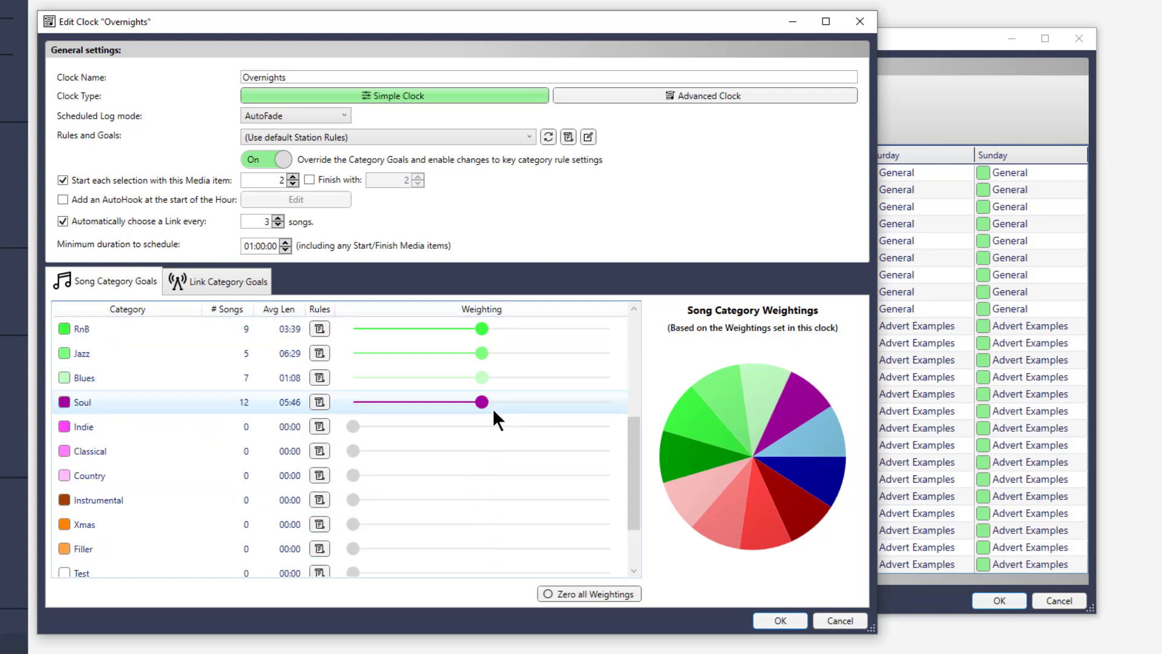
scroll(493, 408, "up", 3)
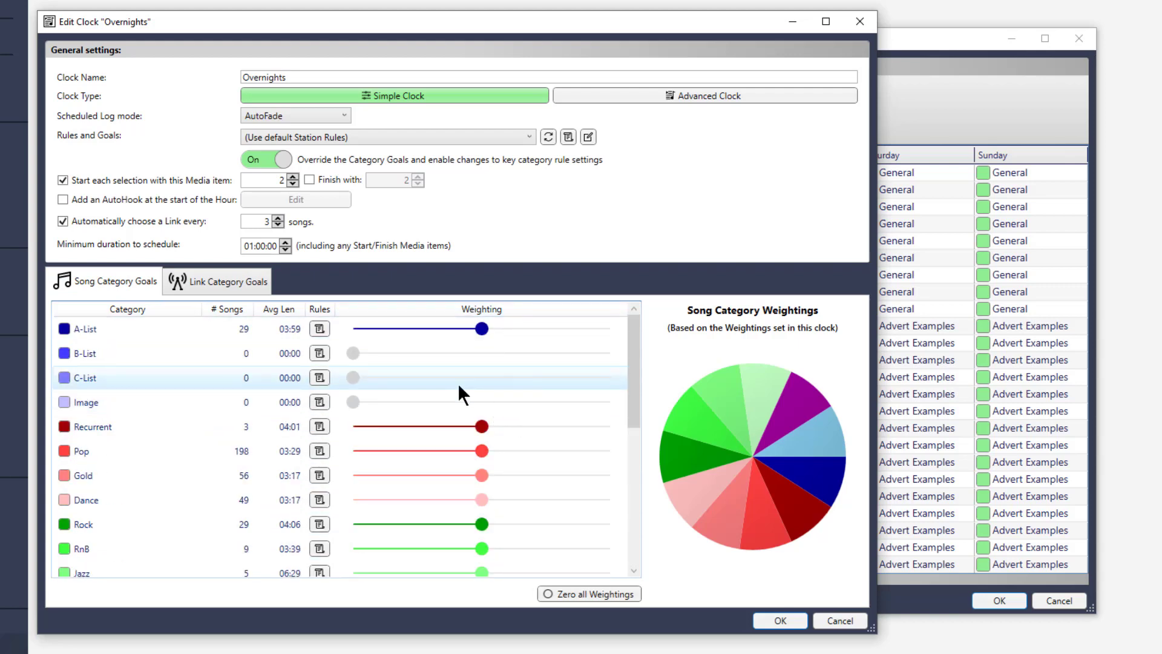
scroll(447, 388, "down", 4)
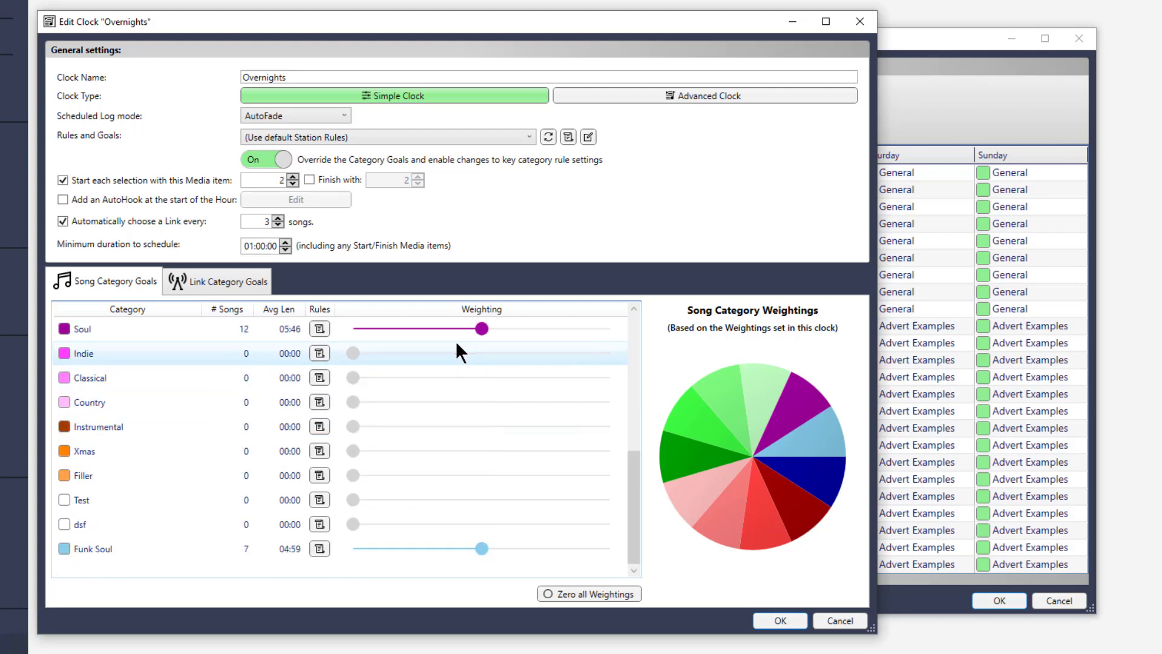
scroll(457, 344, "up", 4)
scroll(456, 343, "down", 4)
scroll(456, 344, "up", 4)
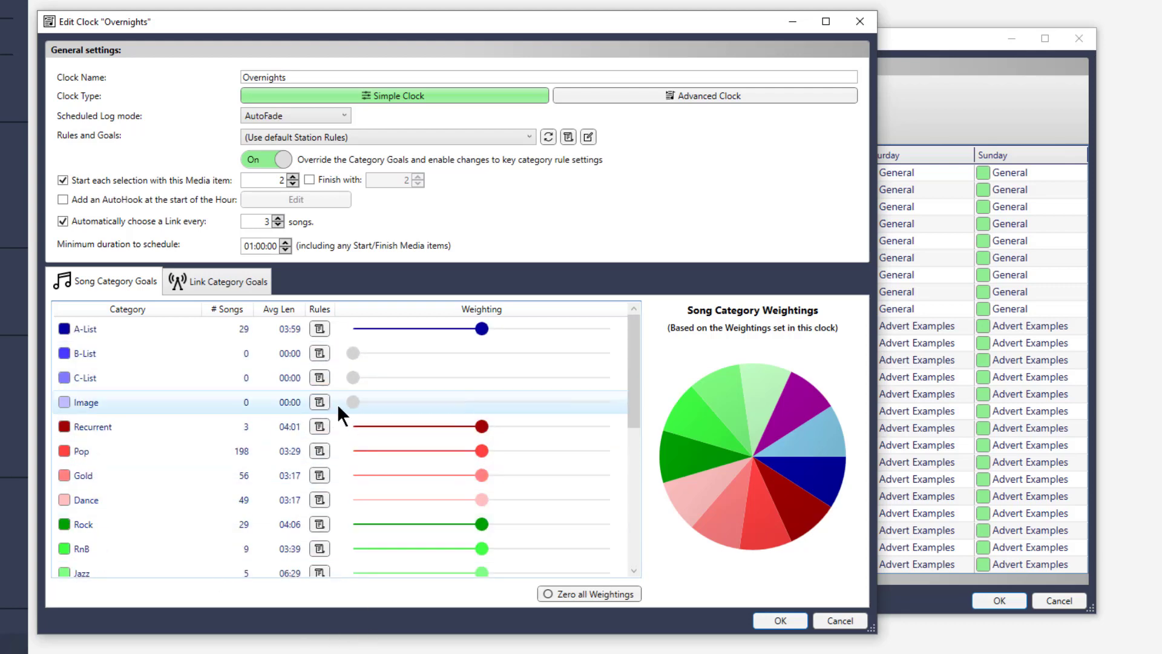
Zero all the song category weightings of the Overnights clock and check the whole list.
left_click(591, 597)
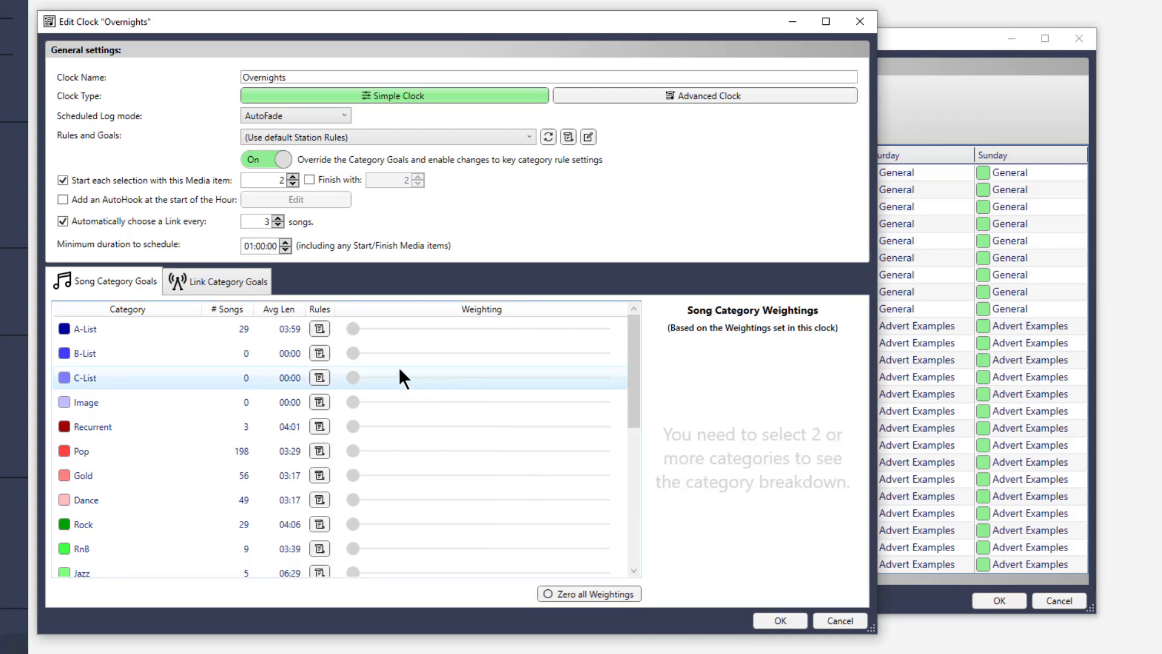
scroll(396, 394, "down", 5)
scroll(394, 424, "up", 5)
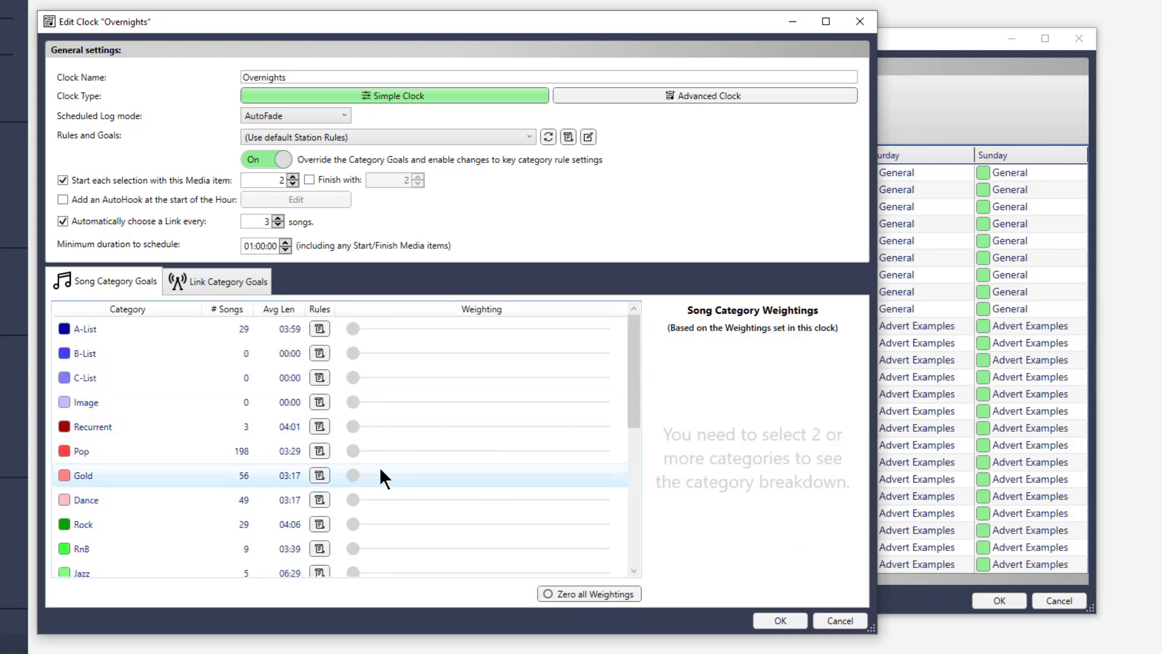
Set the song category weightings to about 76 for Pop, 14 for A-List, and about 10 each for Rock and Gold.
mouse_move(357, 453)
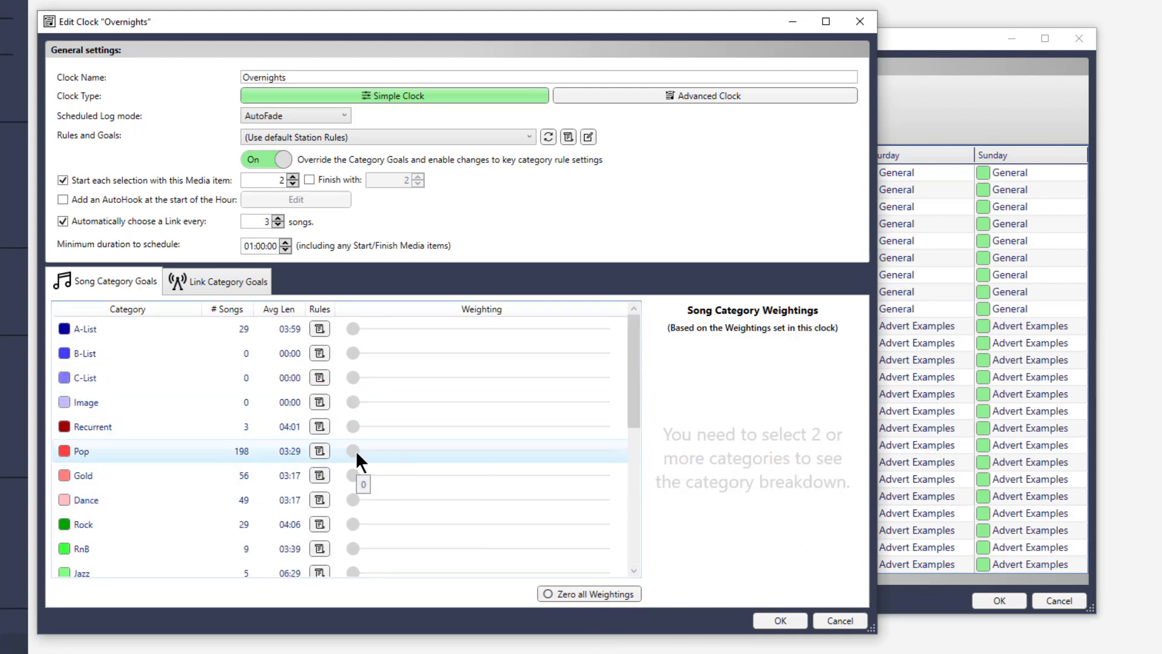
left_click_drag(356, 453, 554, 455)
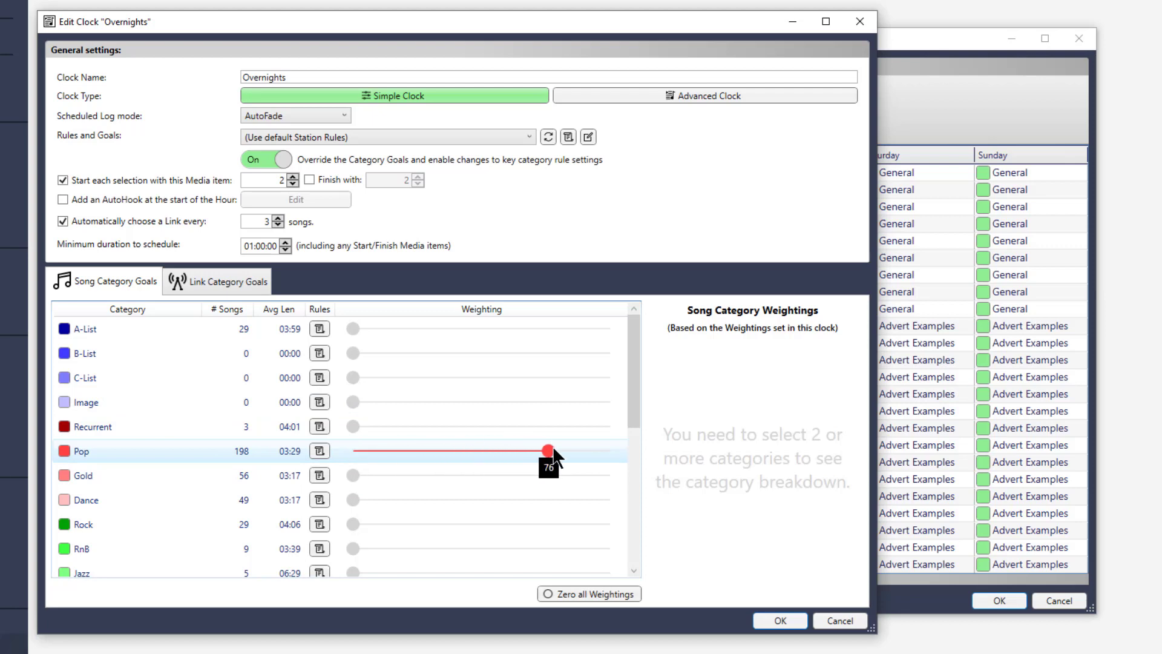
left_click_drag(353, 328, 391, 337)
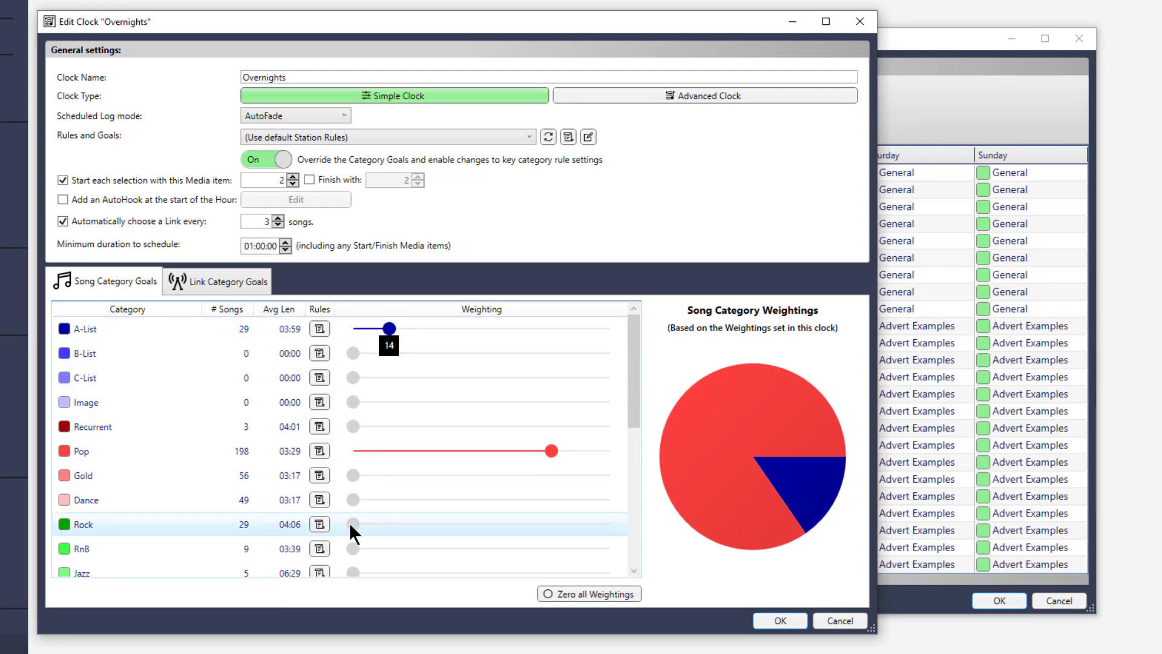
left_click_drag(351, 517, 376, 505)
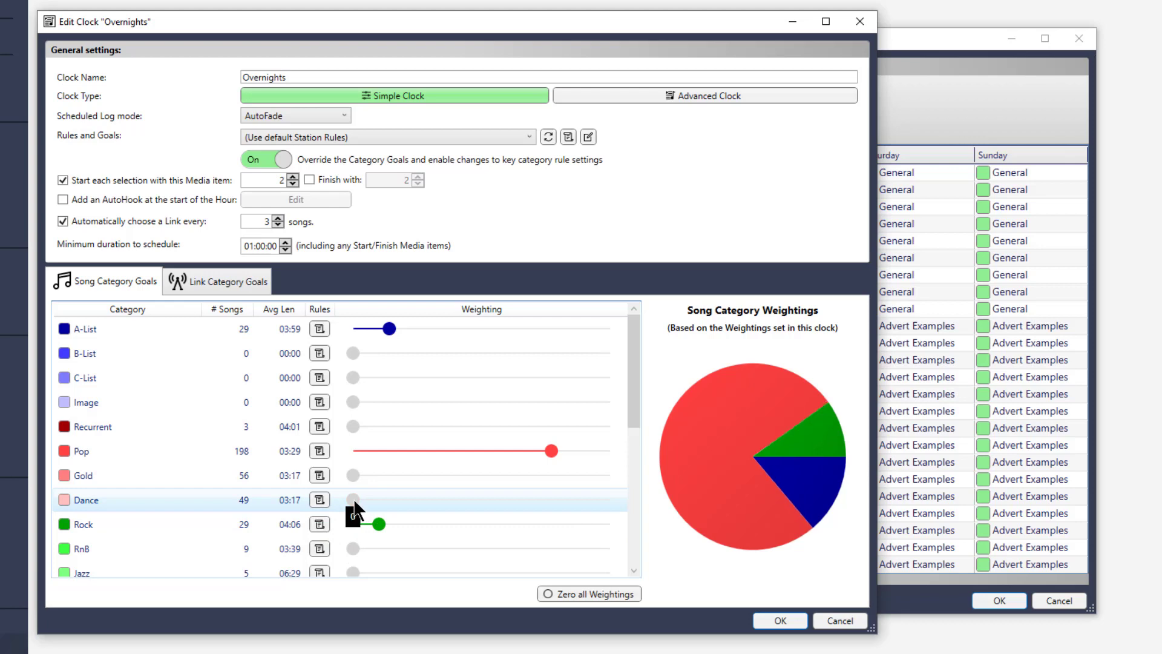
left_click_drag(361, 466, 380, 473)
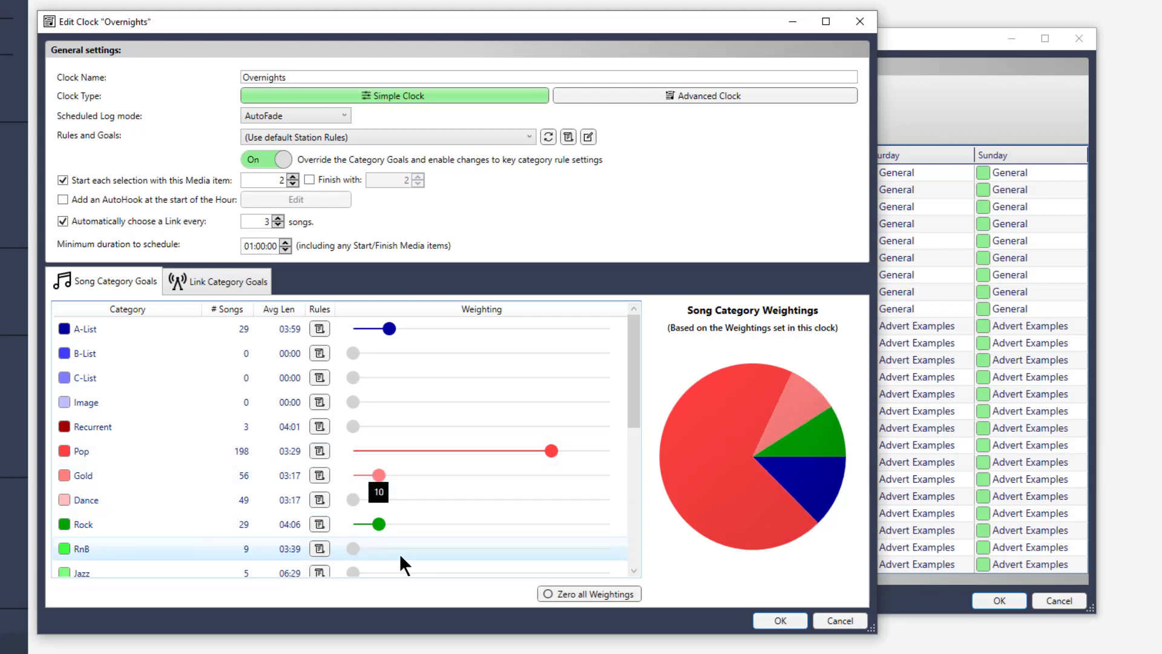
scroll(294, 490, "down", 3)
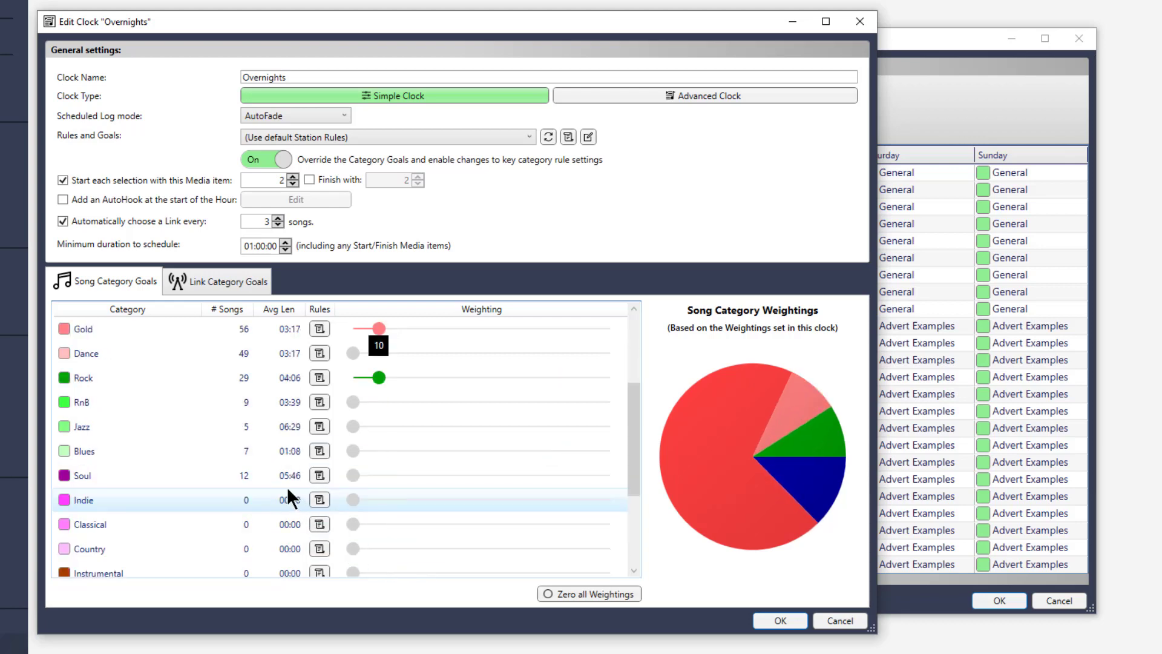
Examine each category's share in the Overnights clock's song category weightings chart.
scroll(272, 448, "up", 3)
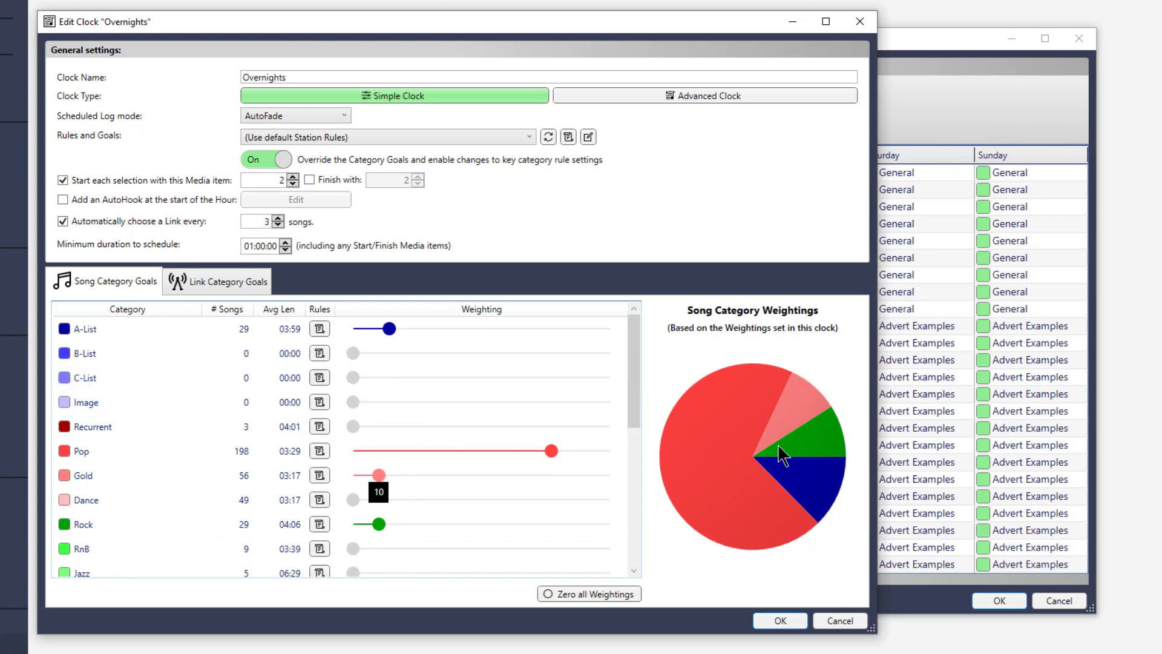
mouse_move(742, 471)
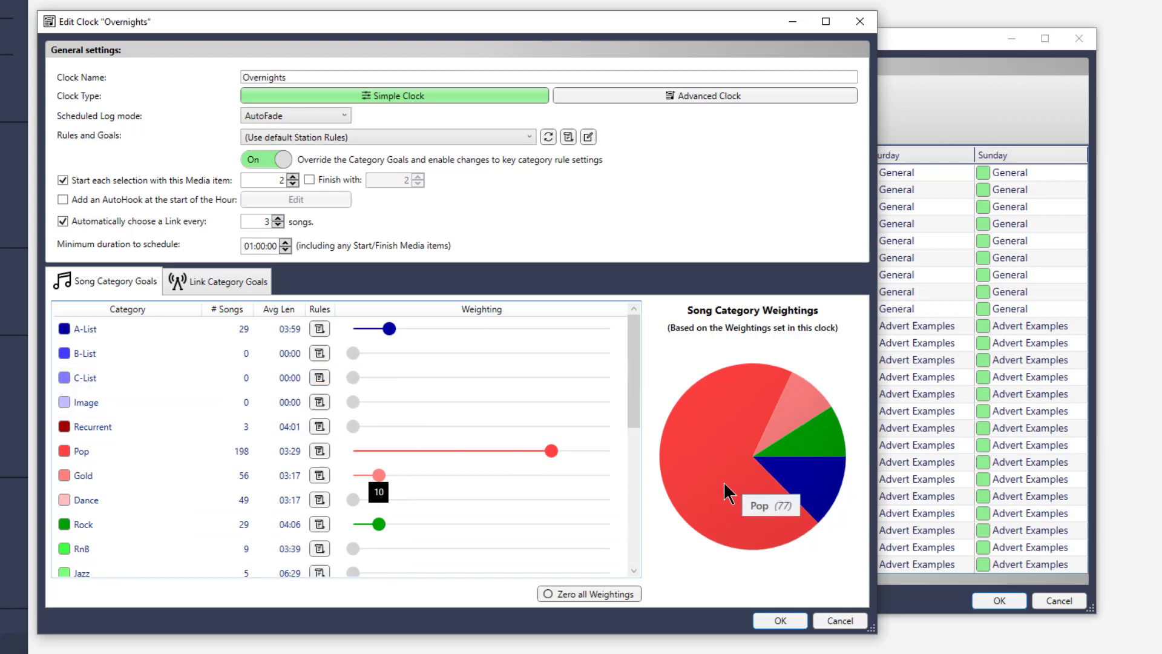
mouse_move(819, 445)
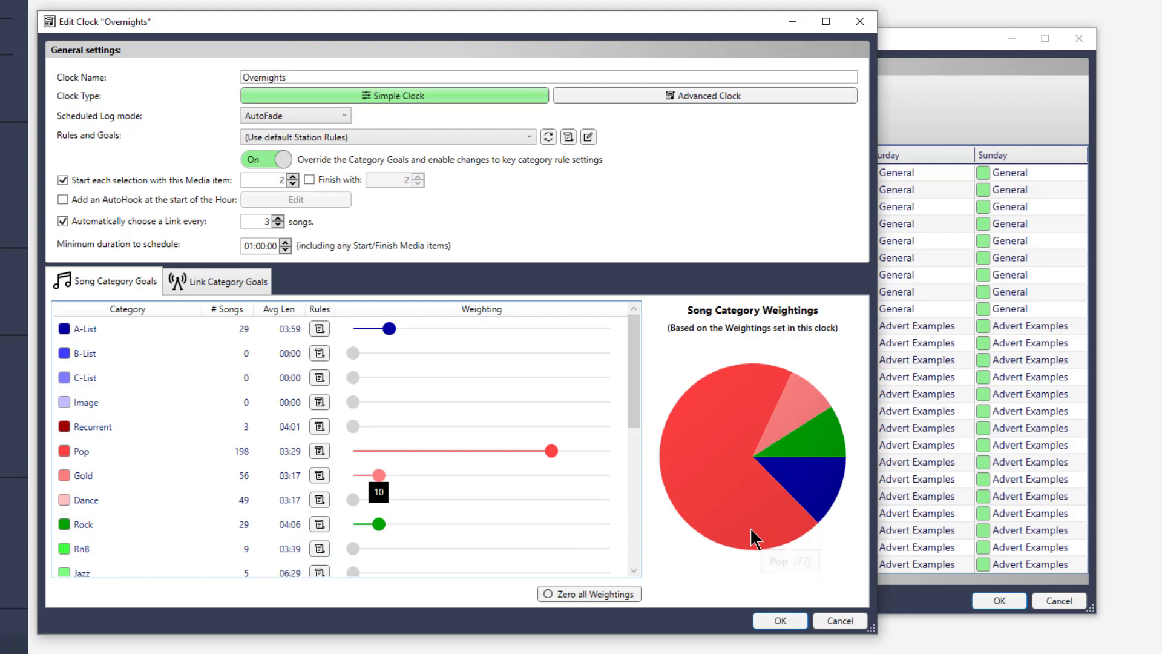
mouse_move(752, 538)
Set the link category weightings of the Overnights clock to 100 for Station Id, 0 for Promos and 33 for Sweepers.
left_click(230, 276)
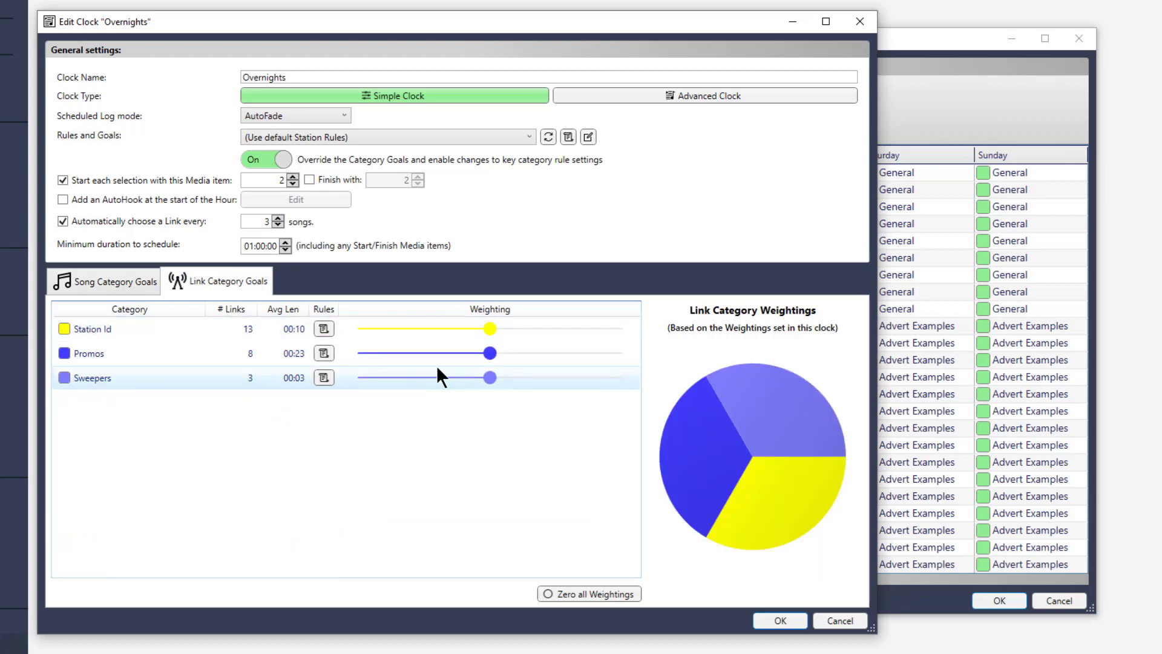
left_click_drag(493, 353, 386, 388)
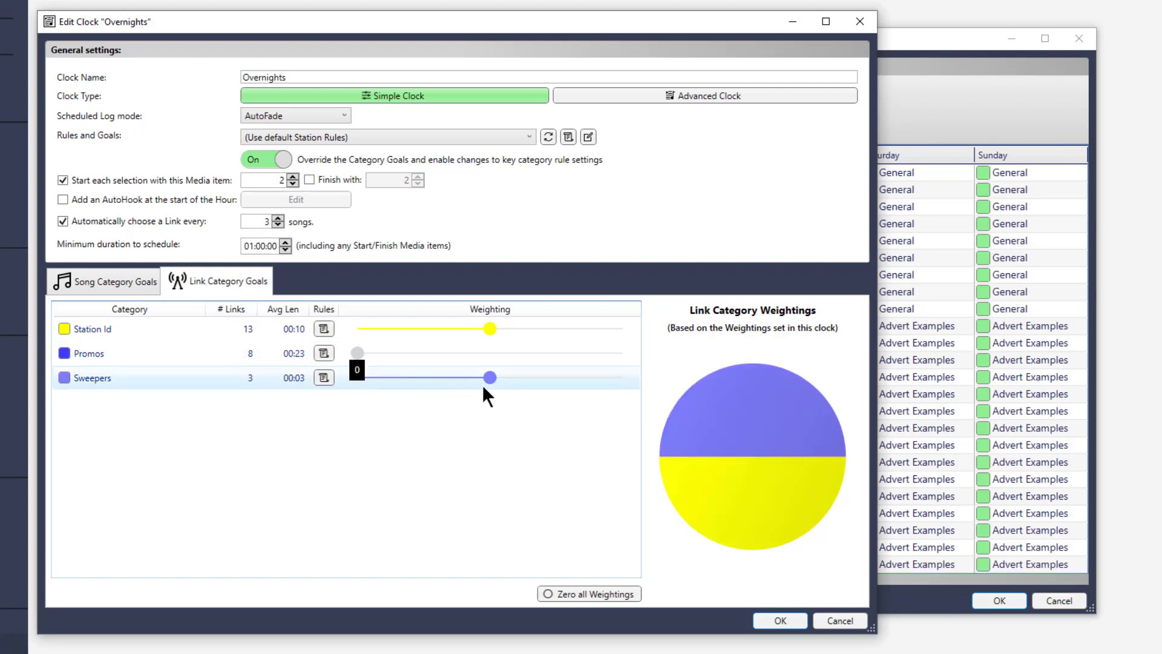
left_click_drag(490, 377, 386, 369)
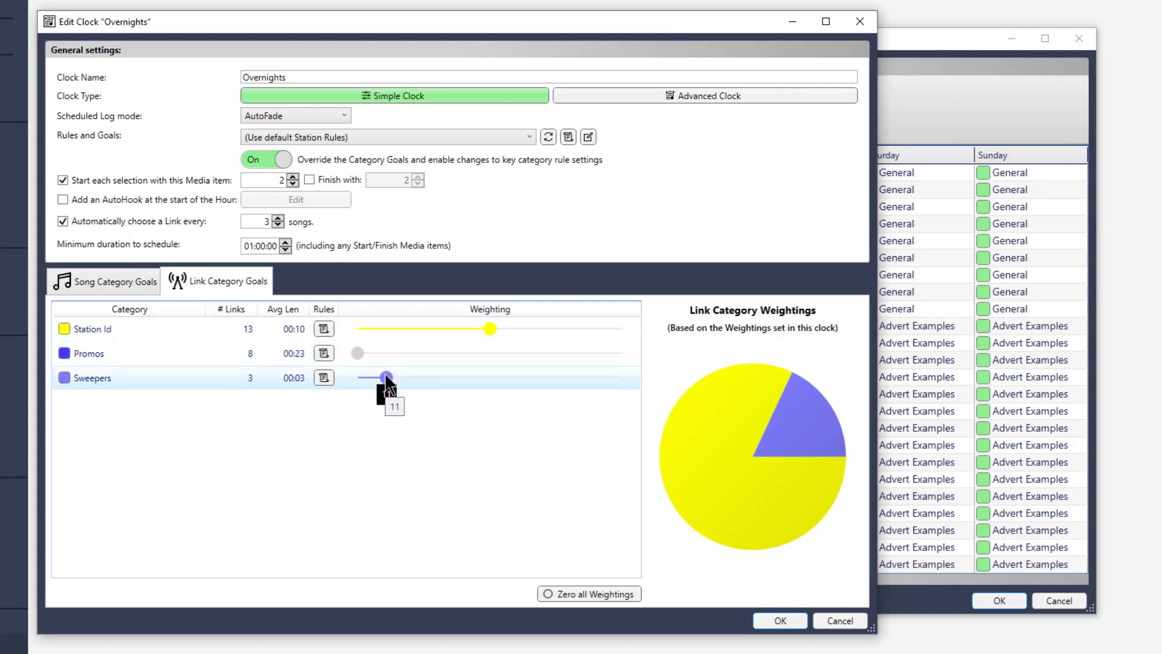
left_click_drag(386, 377, 357, 377)
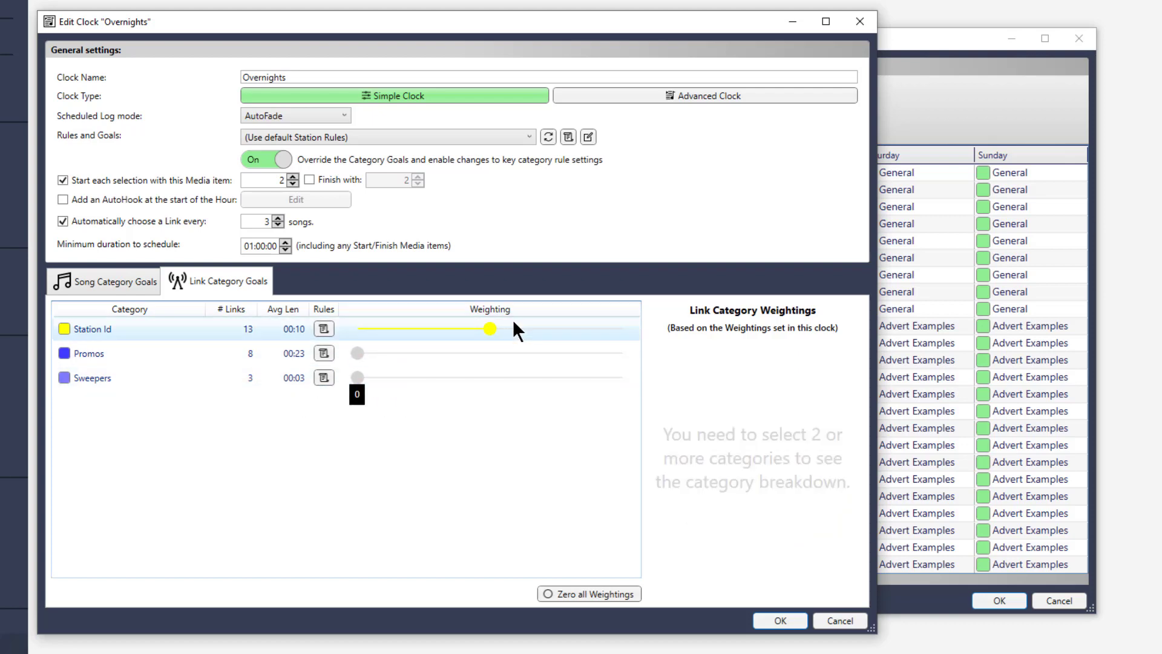
left_click_drag(491, 327, 633, 344)
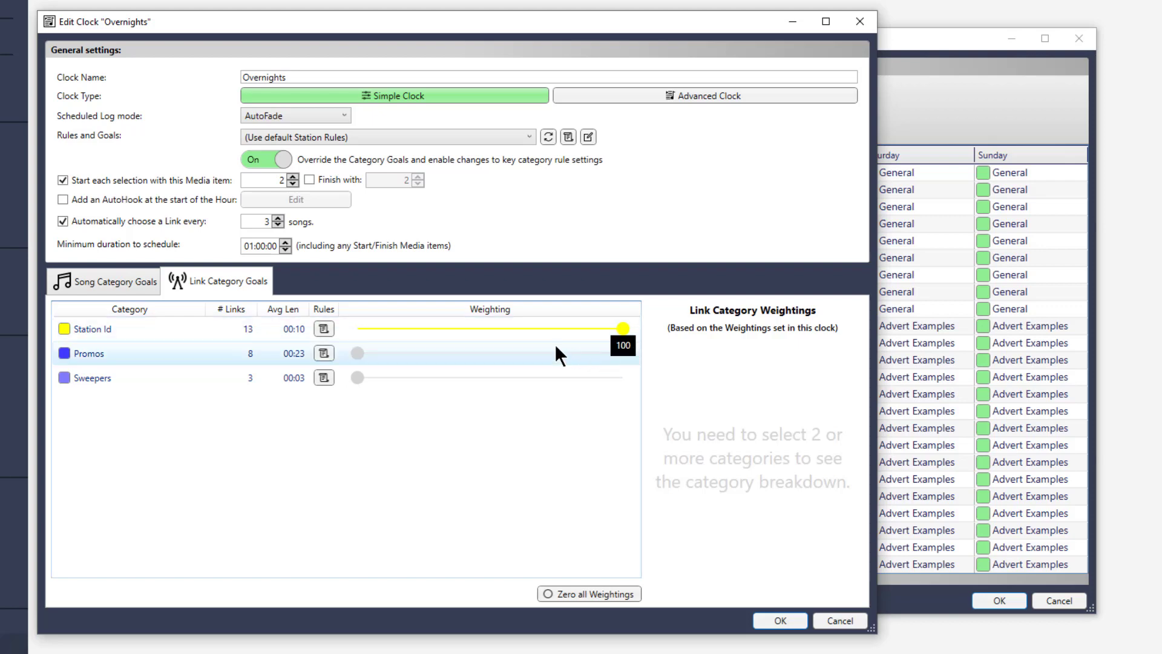
left_click(378, 372)
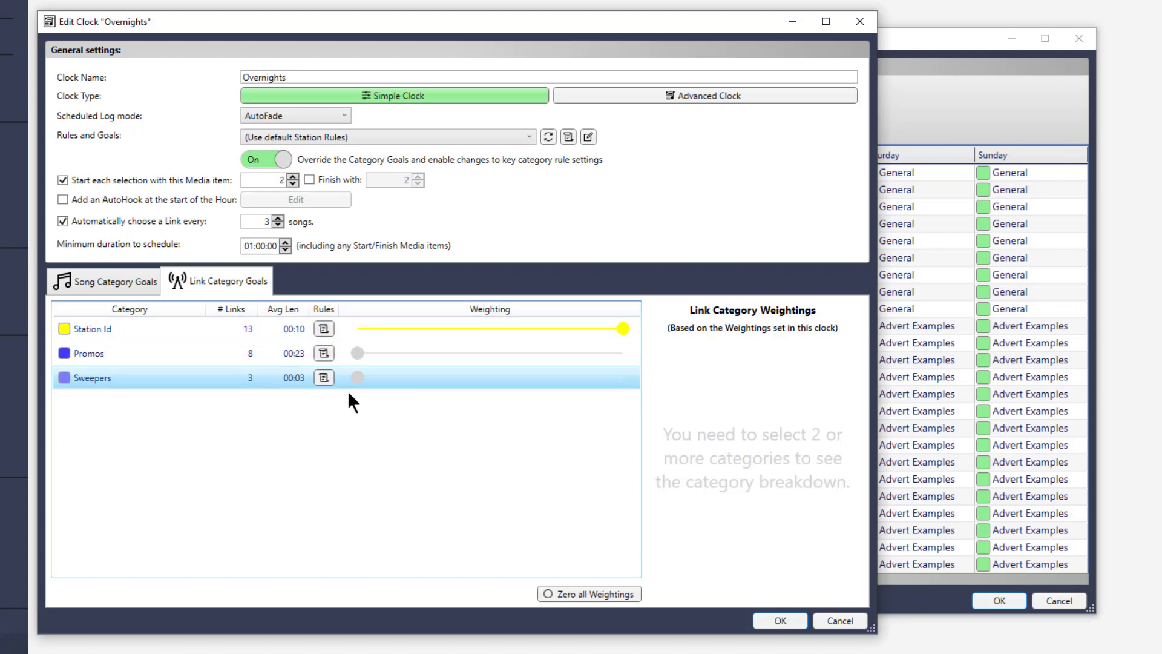
left_click_drag(358, 377, 444, 378)
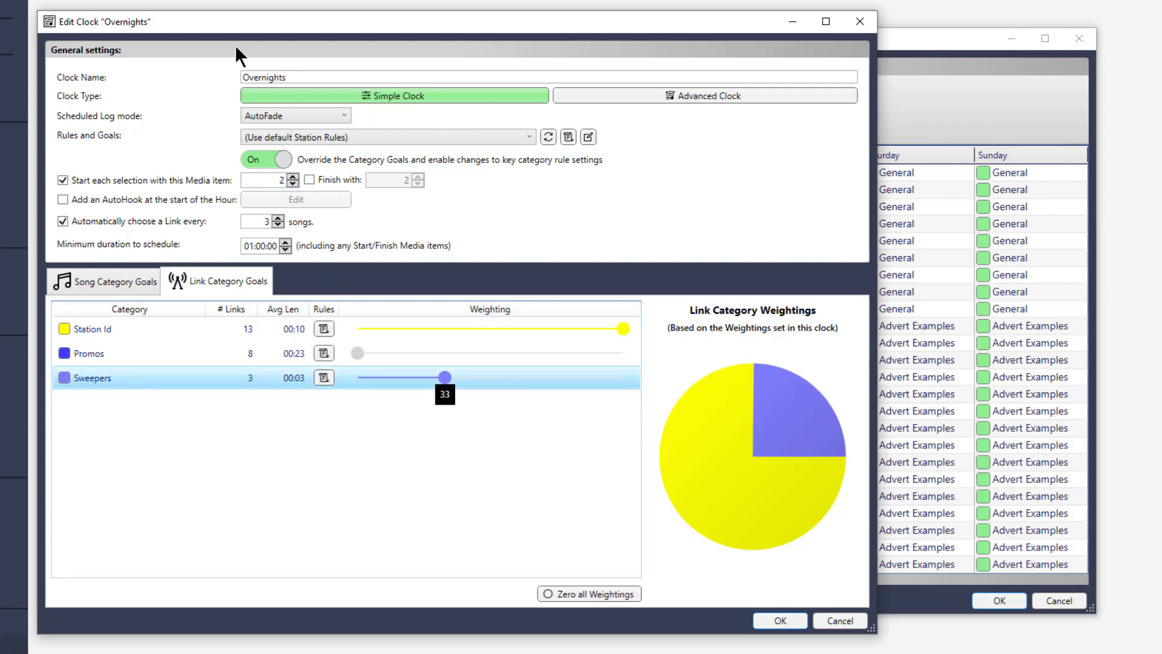
Save the Overnights clock and select it in the clock list.
left_click(244, 75)
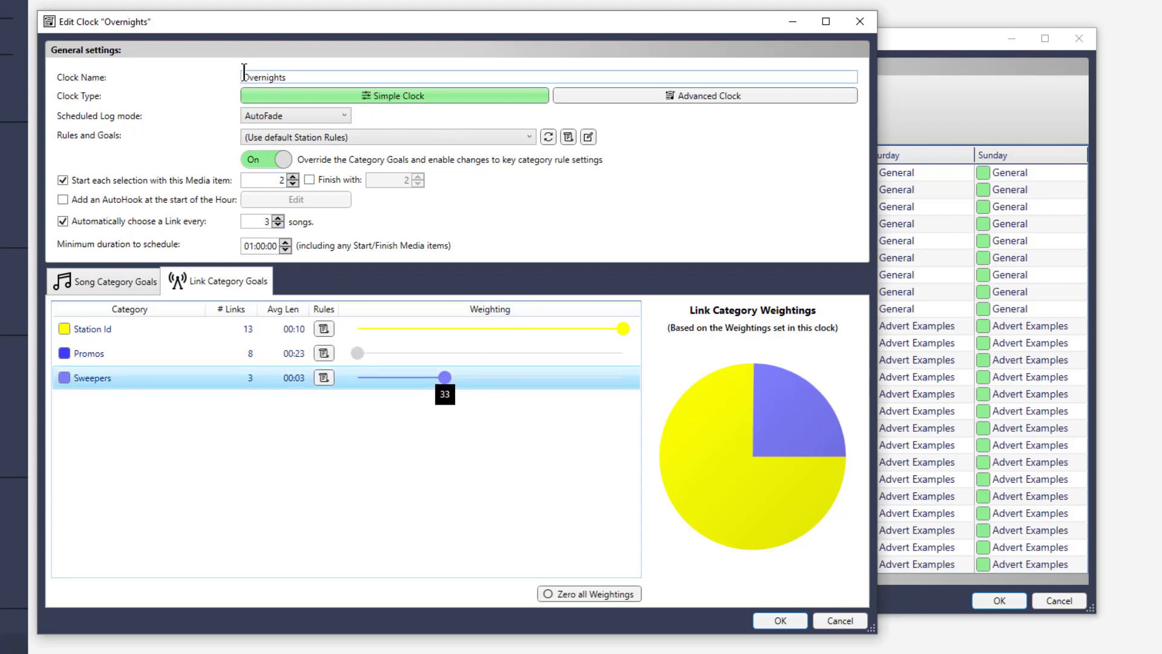
left_click(780, 619)
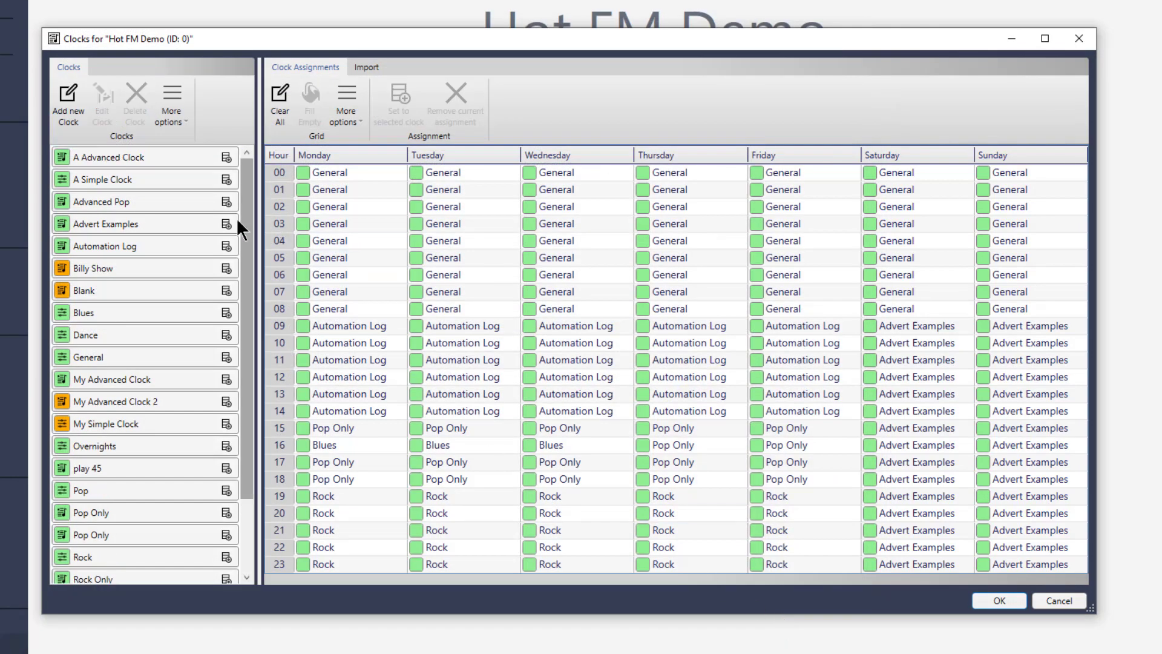
left_click(101, 445)
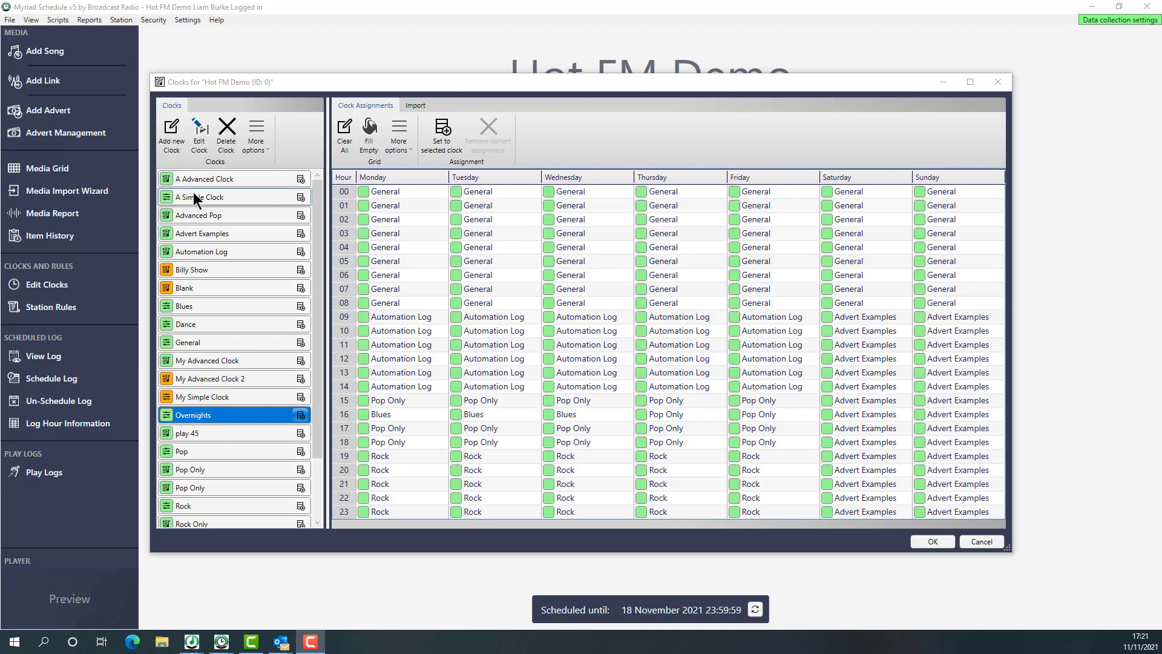
Add a new advanced clock named Breakfast Advanced with LiveAssist as its scheduled log mode.
left_click(175, 135)
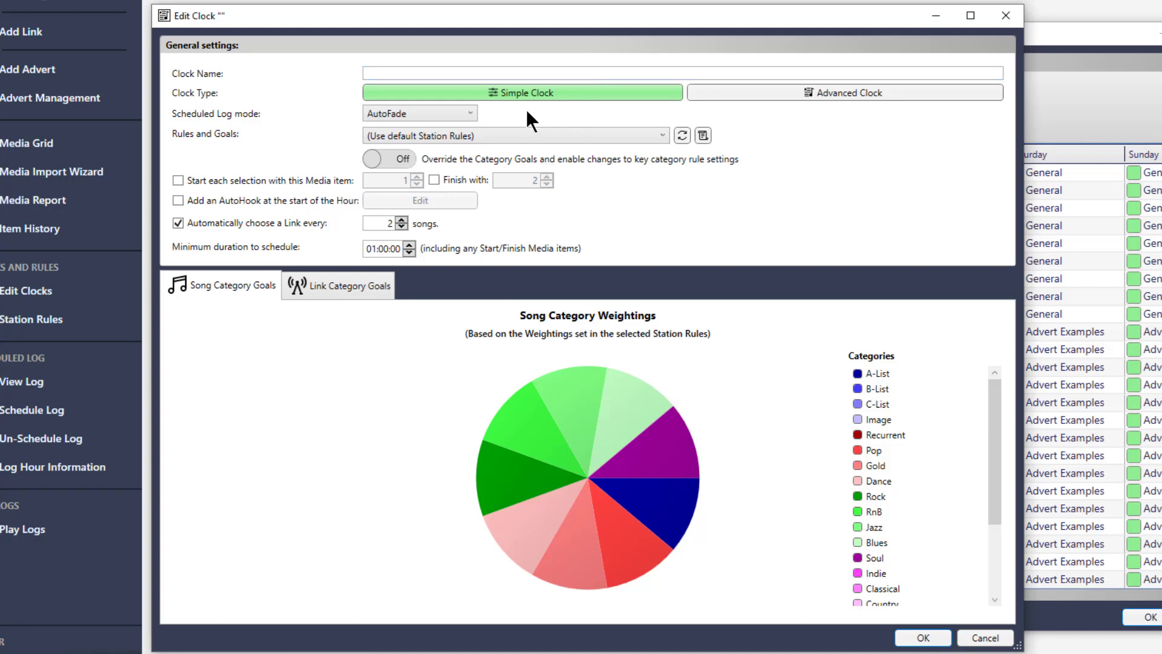
left_click(498, 70)
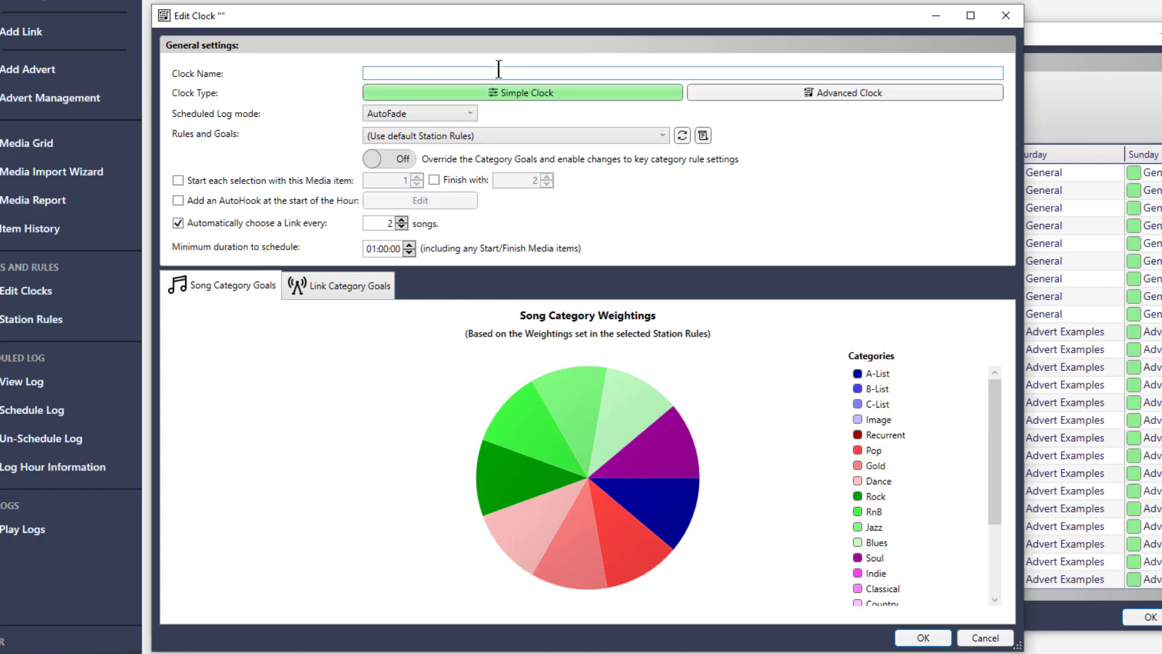
type("Breakfast Advanced")
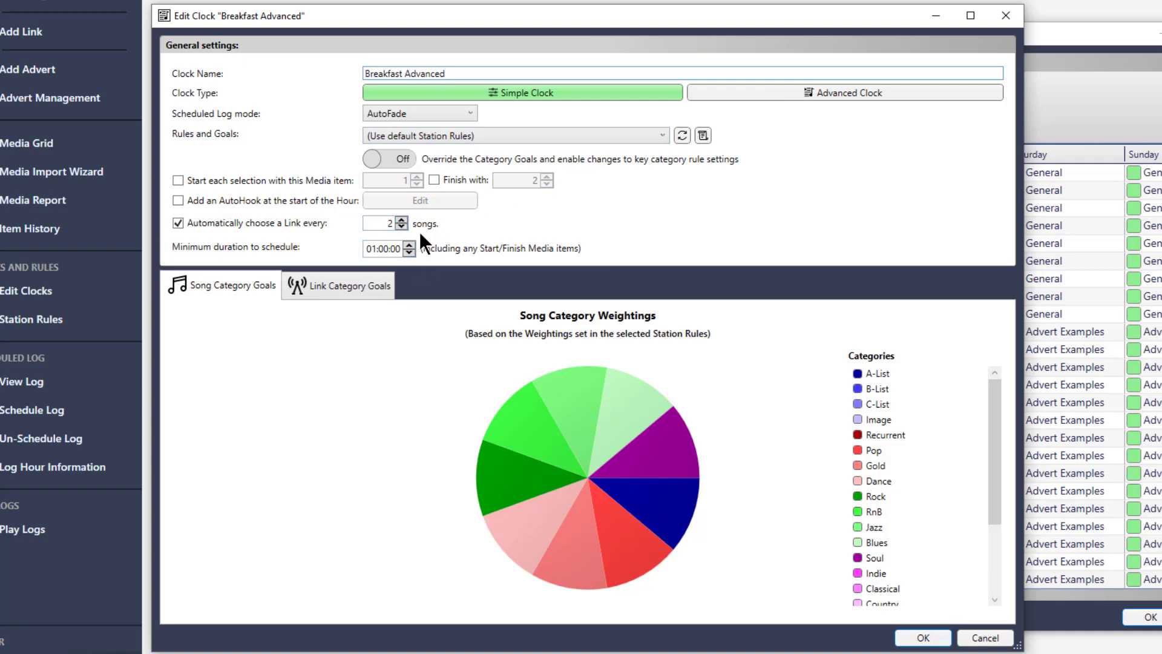
left_click(841, 93)
left_click(763, 392)
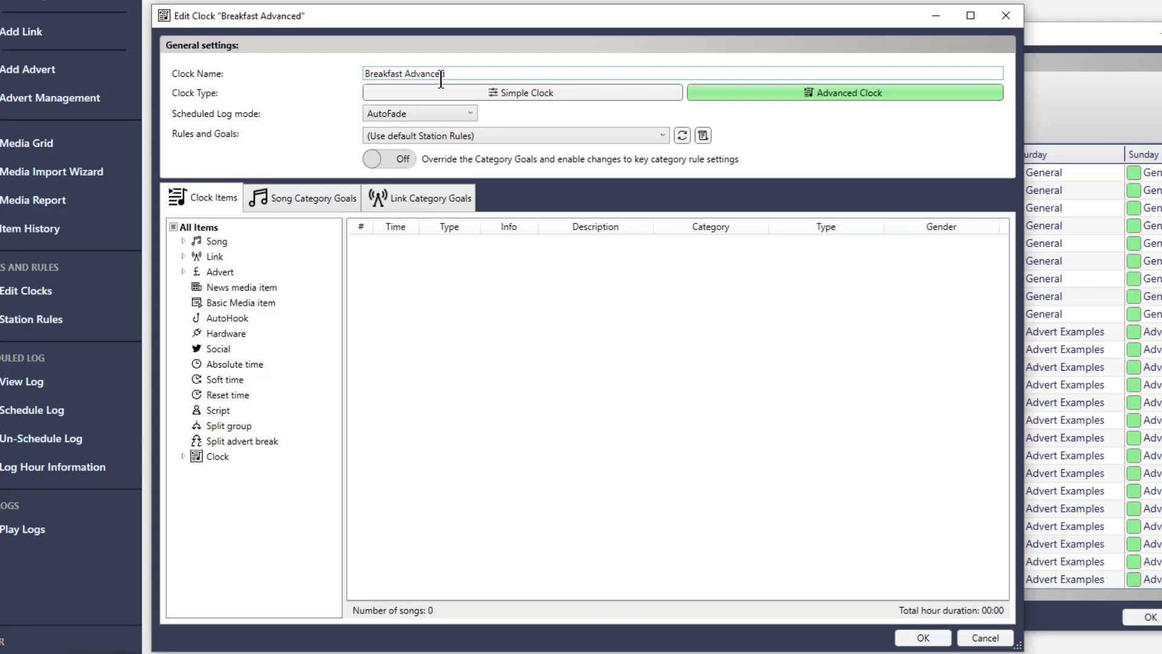
left_click(468, 113)
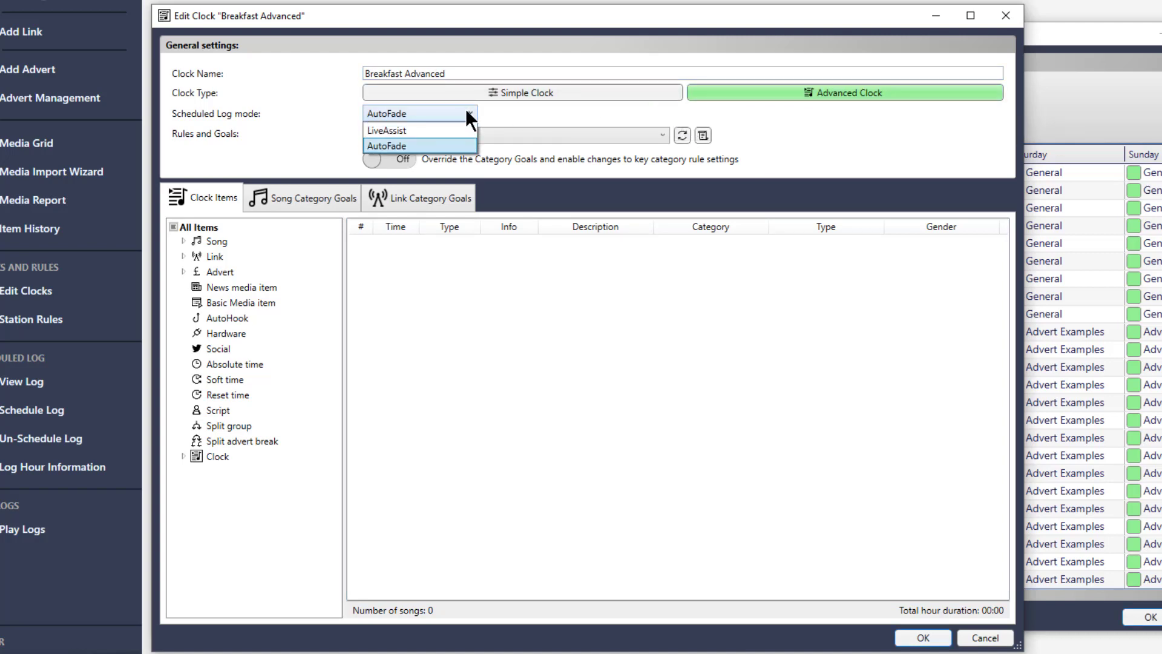
left_click(419, 129)
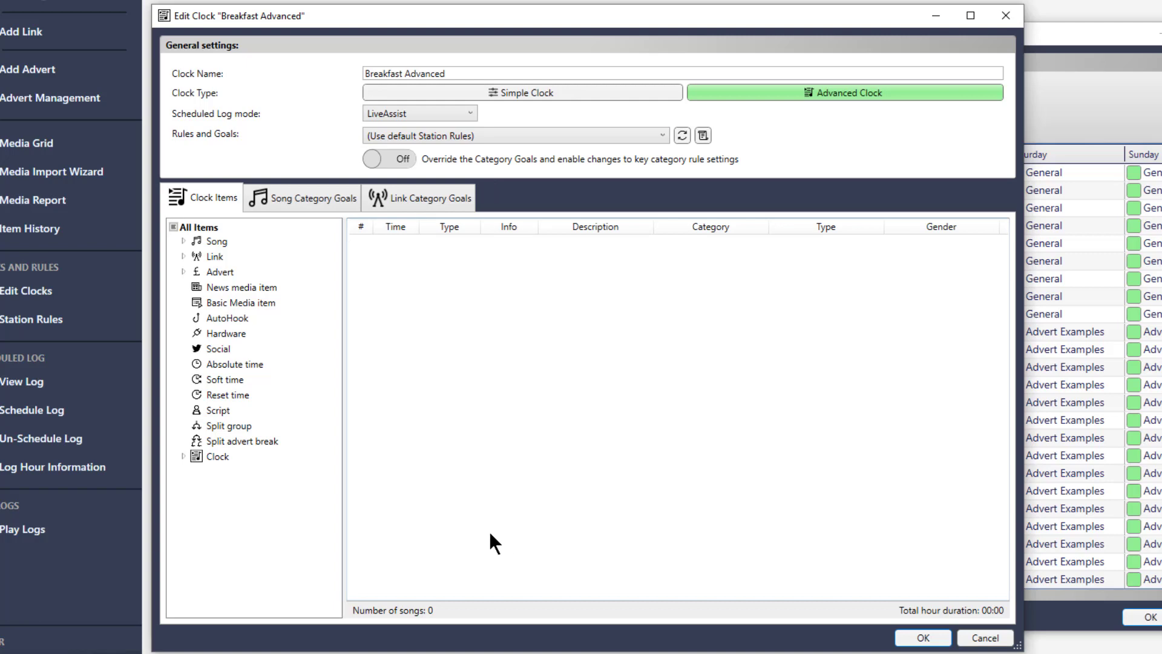
Review the new clock's song and link category goals and return to its clock items.
left_click(290, 197)
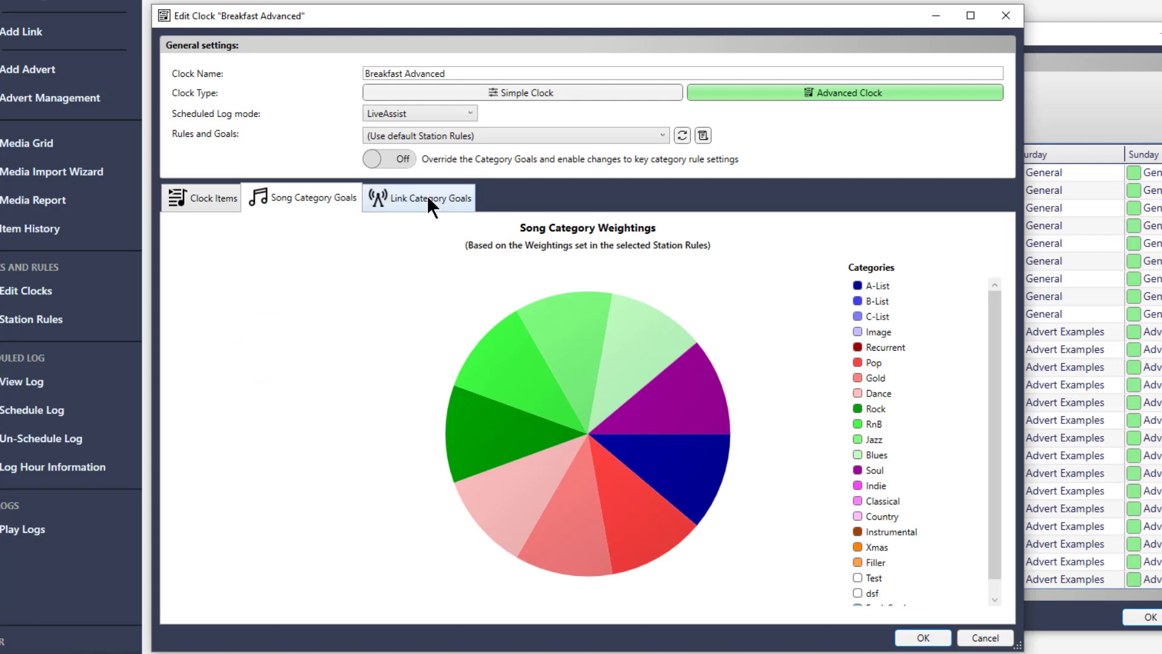
left_click(430, 206)
left_click(320, 205)
left_click(192, 203)
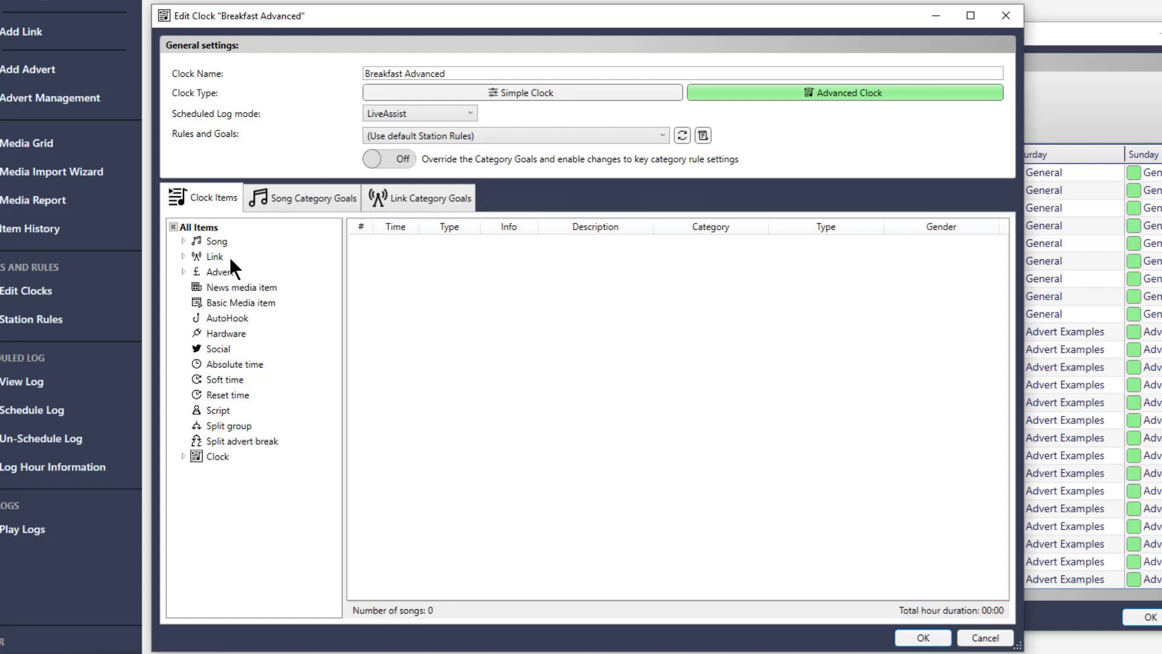
Add a general link item that uses the category goals, look through its columns and remove it again.
left_click(183, 255)
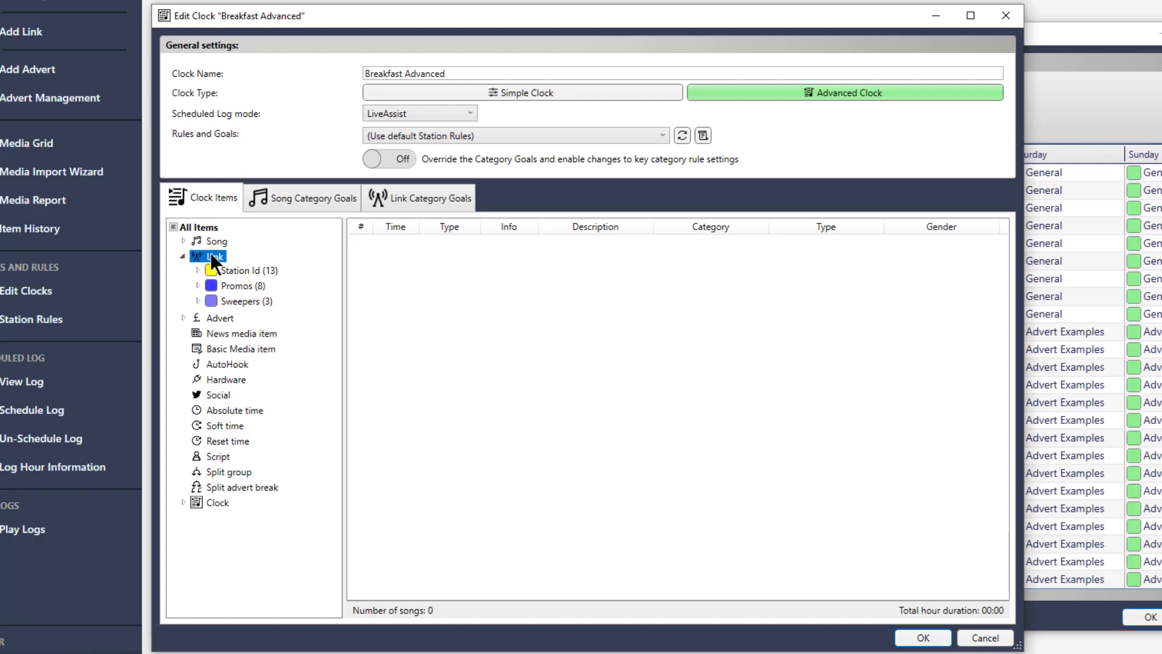
left_click_drag(215, 256, 491, 277)
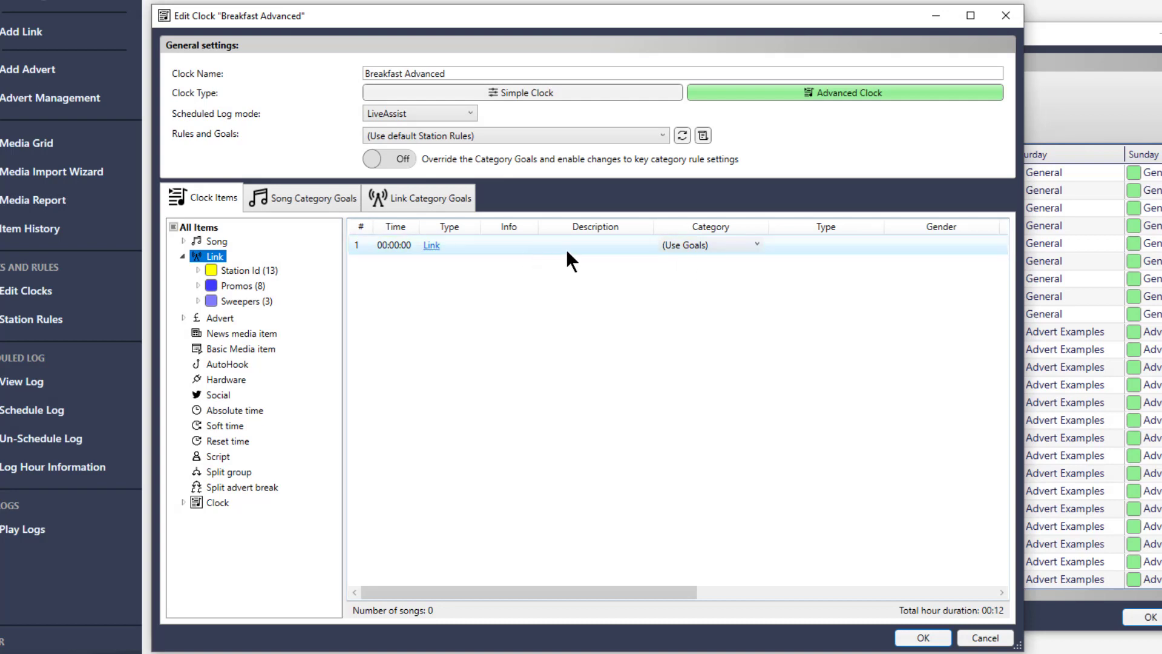
left_click(705, 245)
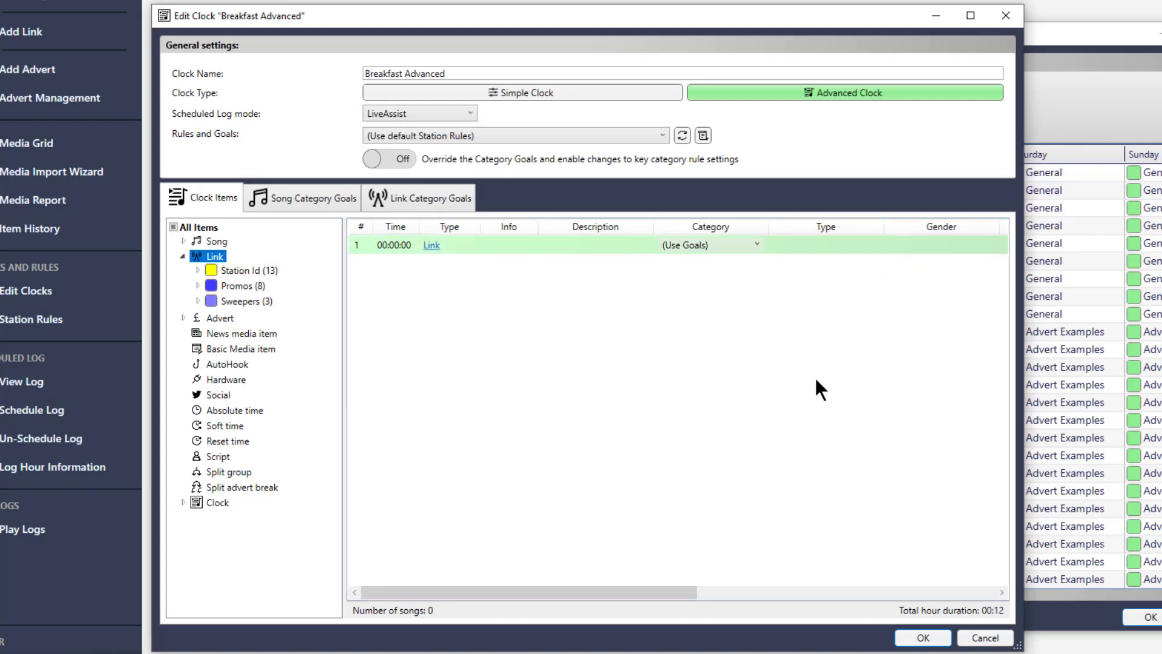
left_click_drag(660, 590, 1132, 199)
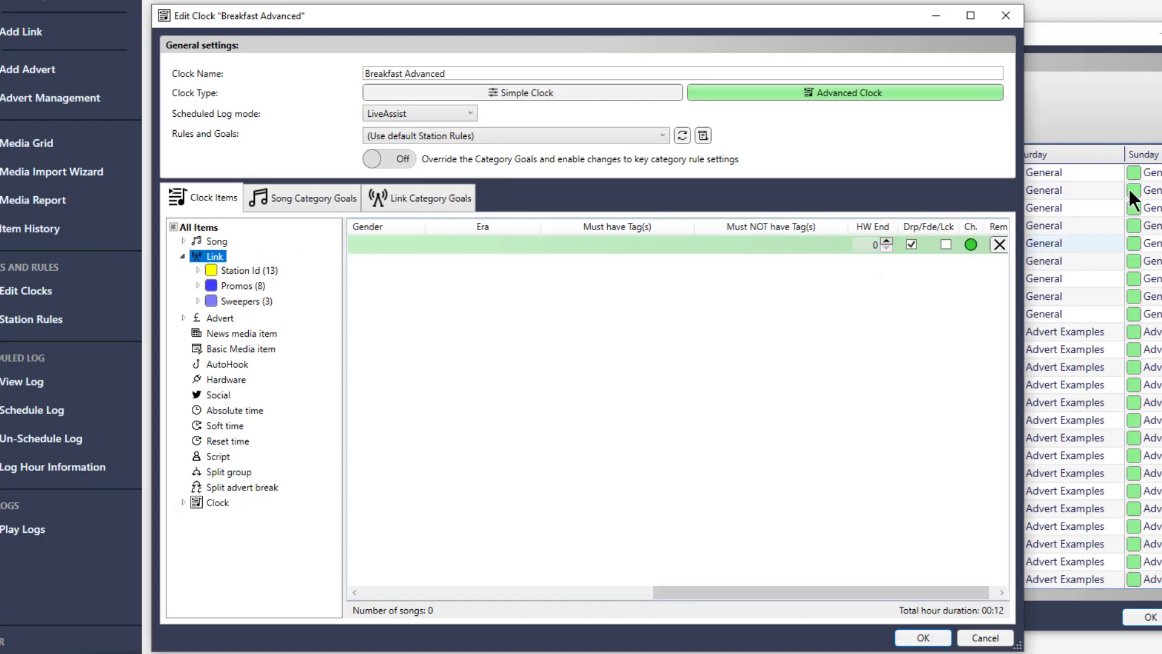
left_click(999, 244)
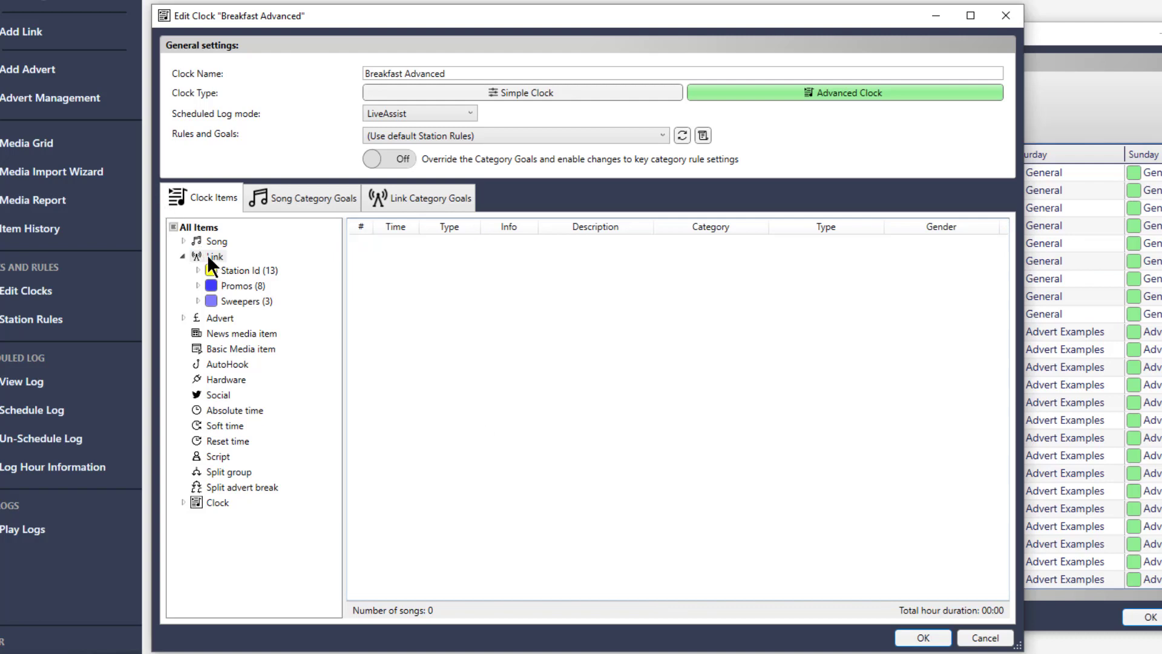
Add a link from the Station Id category as the first item of the Breakfast Advanced clock.
left_click(240, 268)
left_click_drag(238, 266, 483, 259)
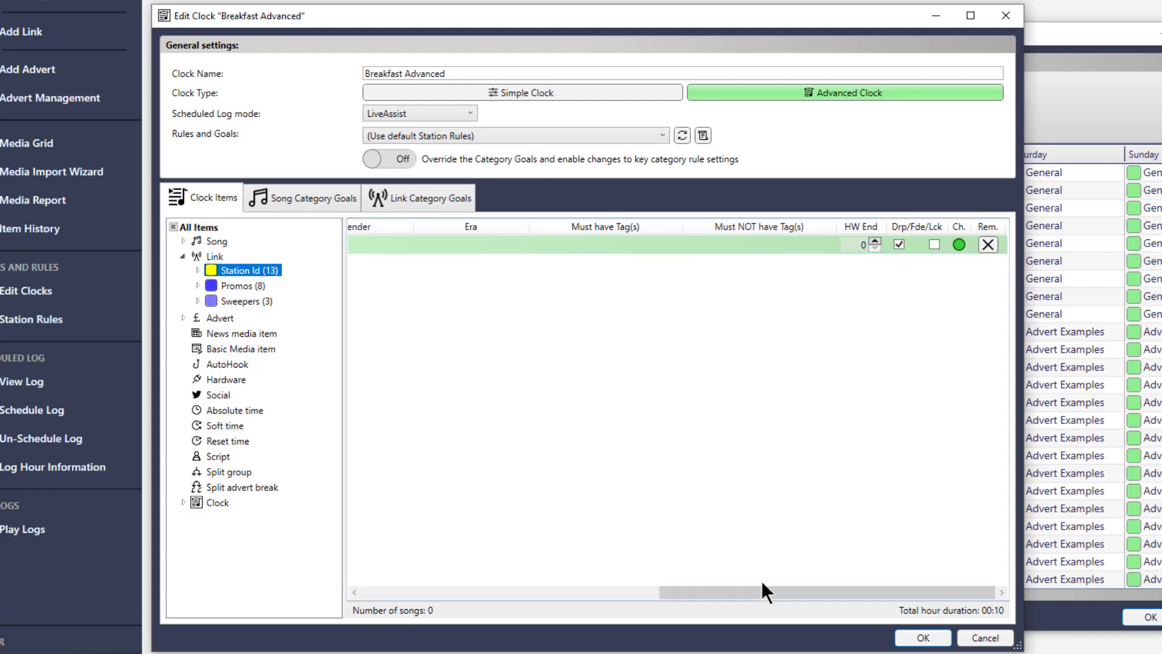
left_click_drag(761, 592, 440, 598)
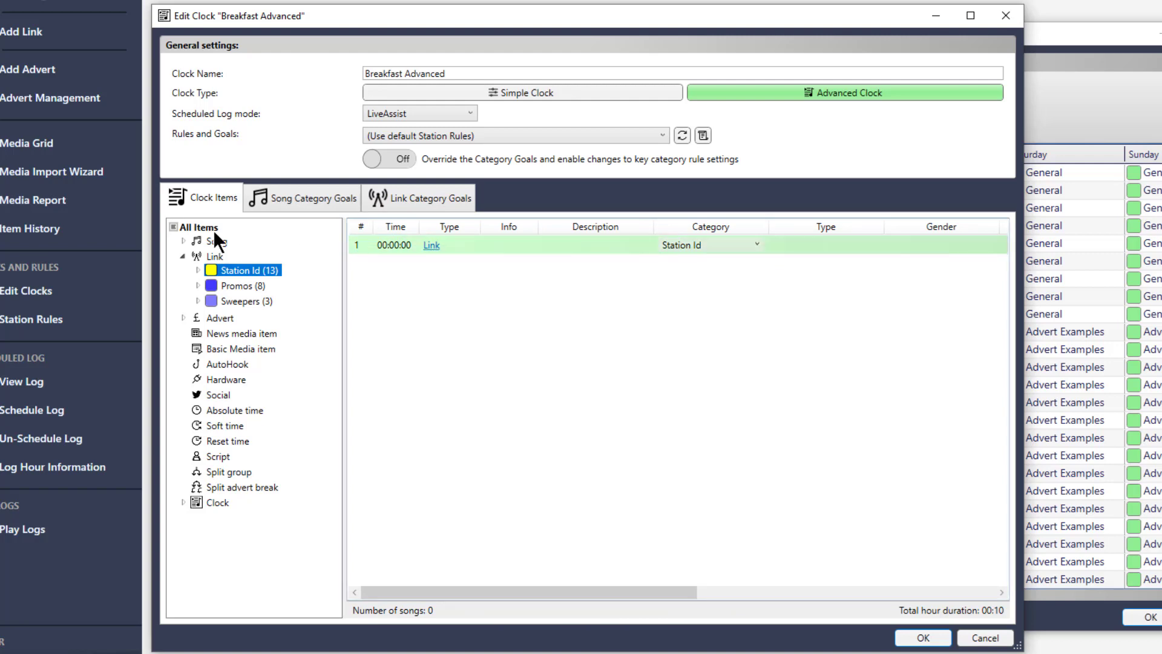
Insert the first listed Top of Hour Promo - Hot FM link at the clock's start and remove the unspecific Station Id link.
left_click(198, 268)
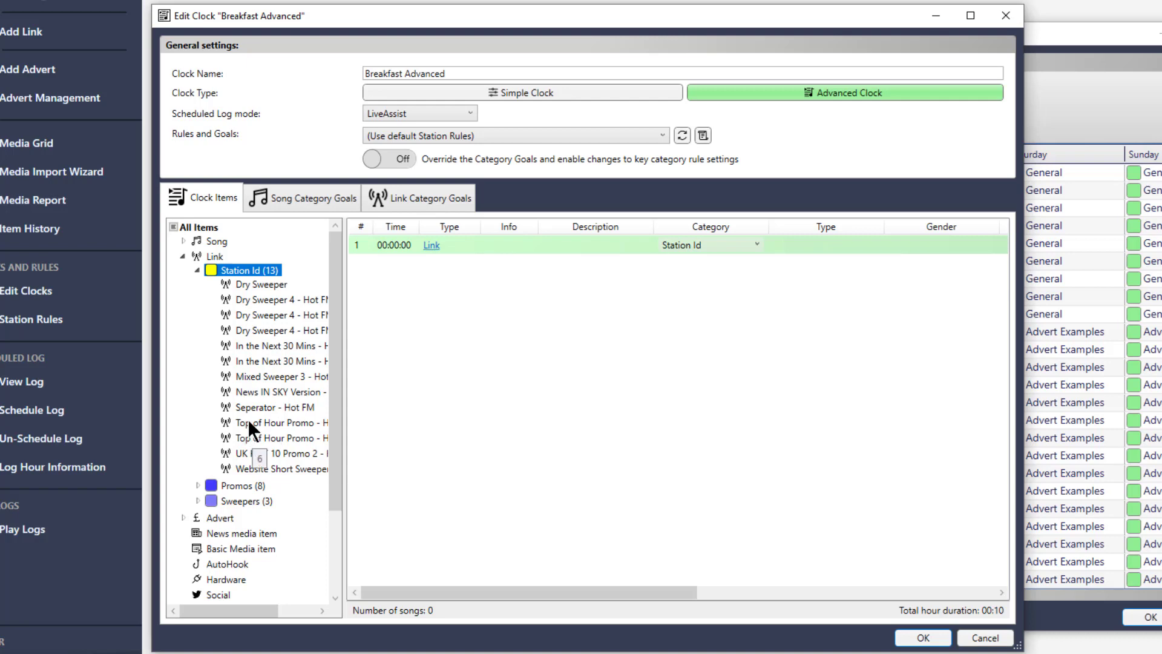
left_click_drag(248, 418, 505, 300)
left_click_drag(516, 254, 521, 255)
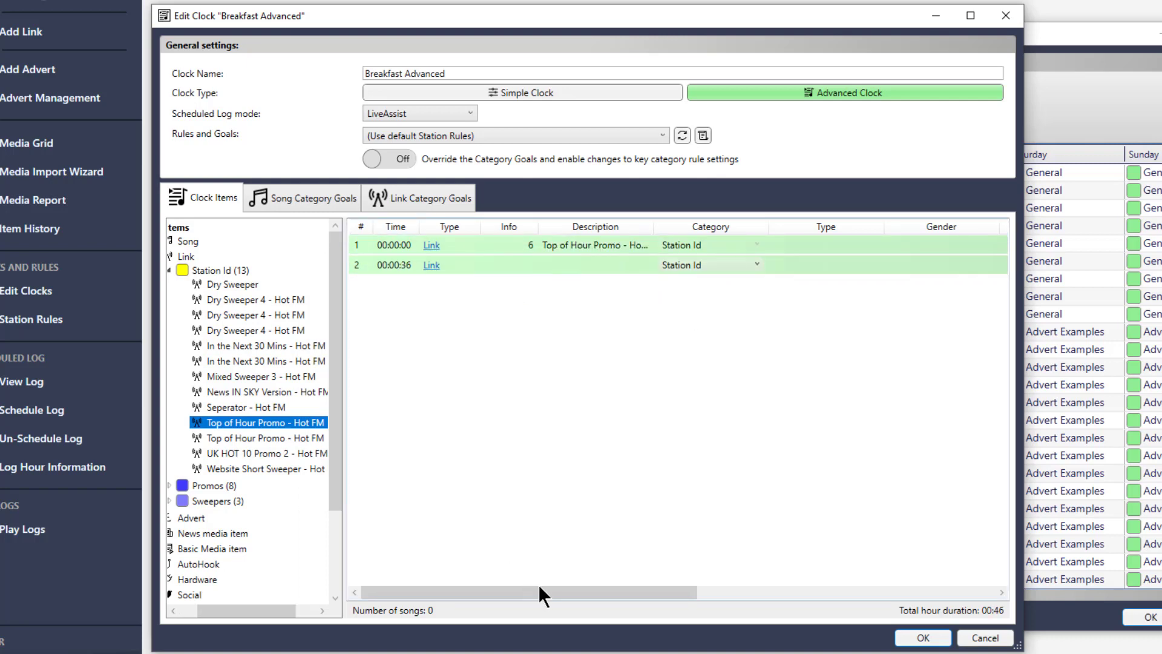
left_click_drag(539, 586, 922, 593)
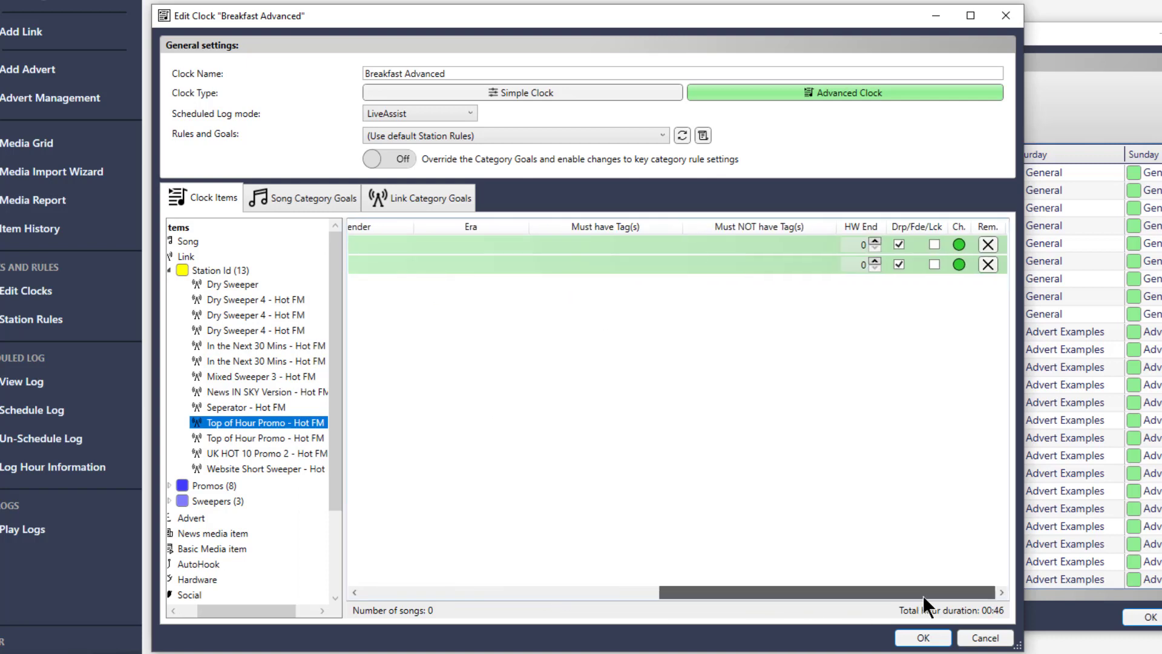
left_click(988, 264)
left_click_drag(762, 590, 357, 590)
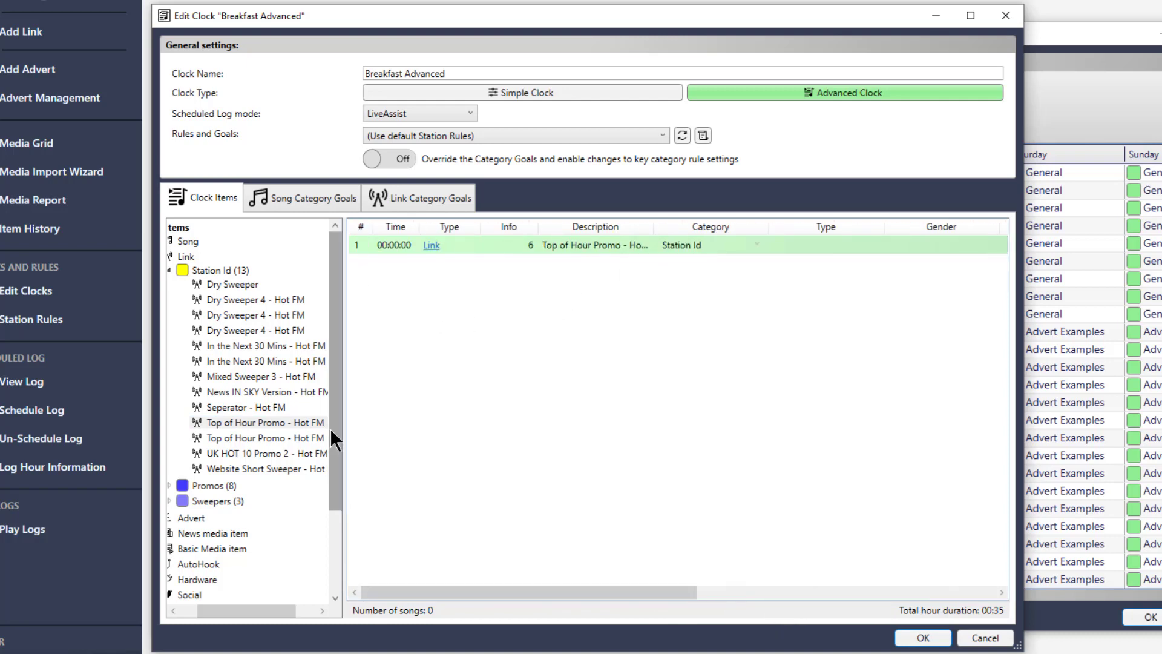
Add a general song using the category goals and a Pop category song after the opening link, and look through the Pop song list.
left_click_drag(216, 605, 195, 599)
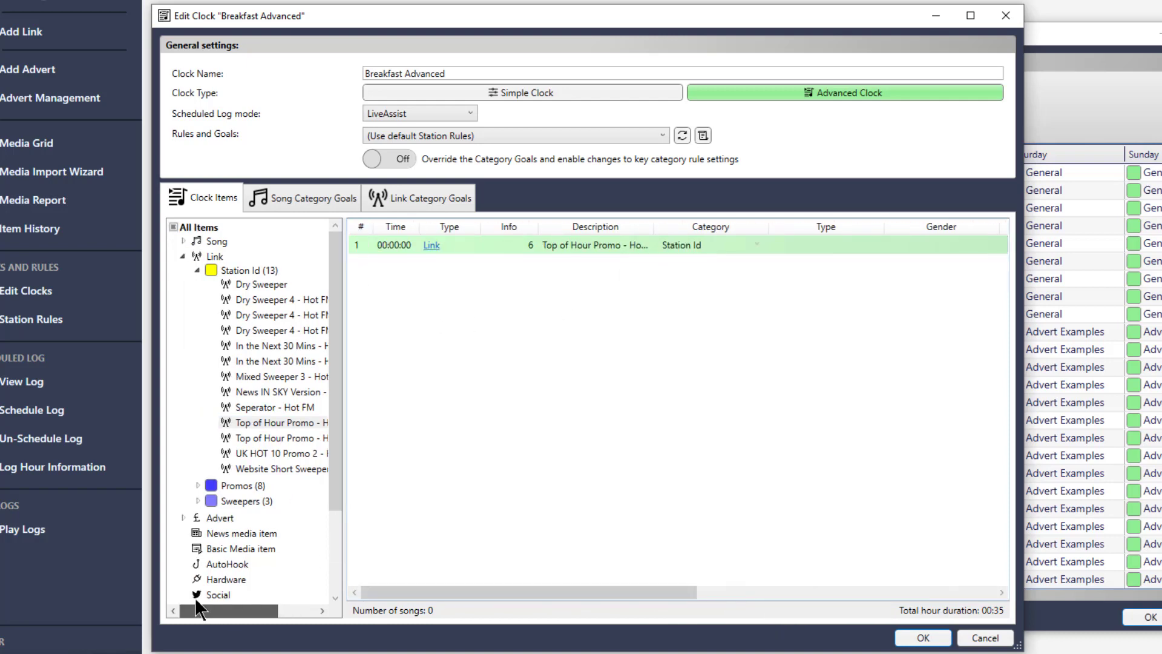
left_click(198, 268)
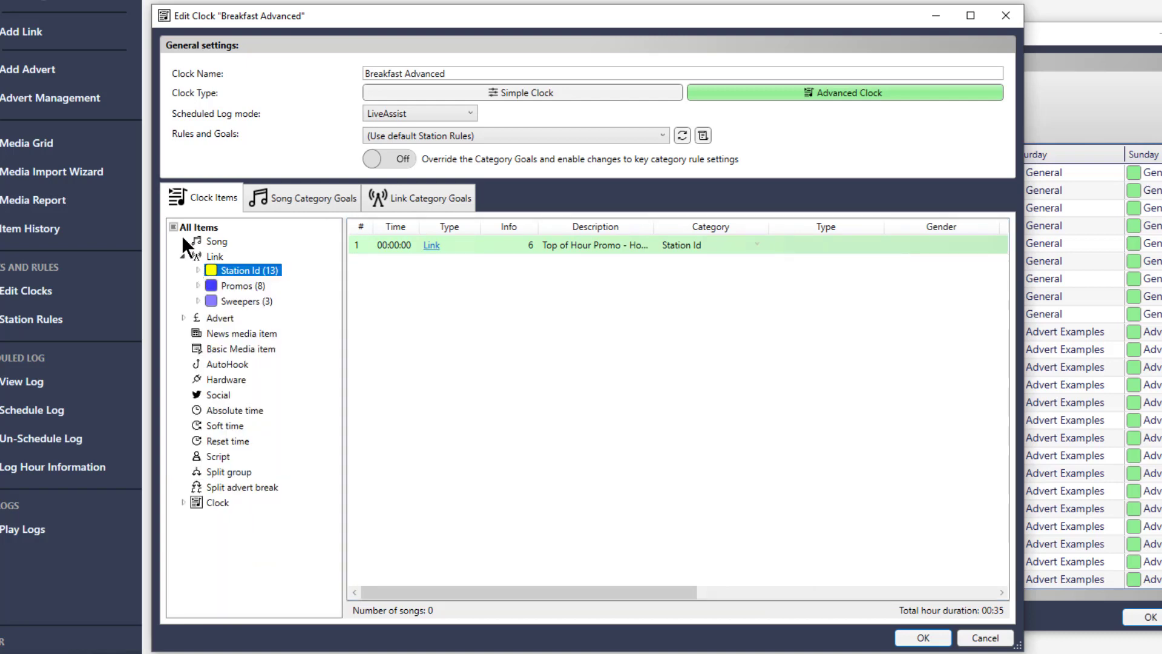
left_click(182, 237)
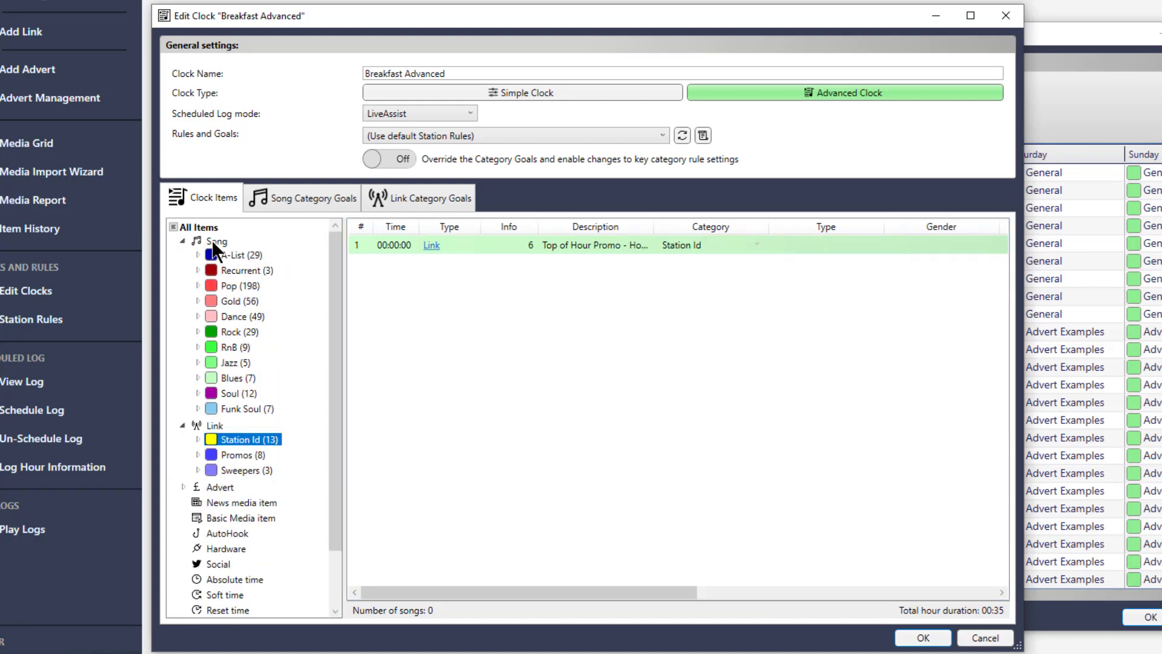
left_click_drag(216, 242, 429, 310)
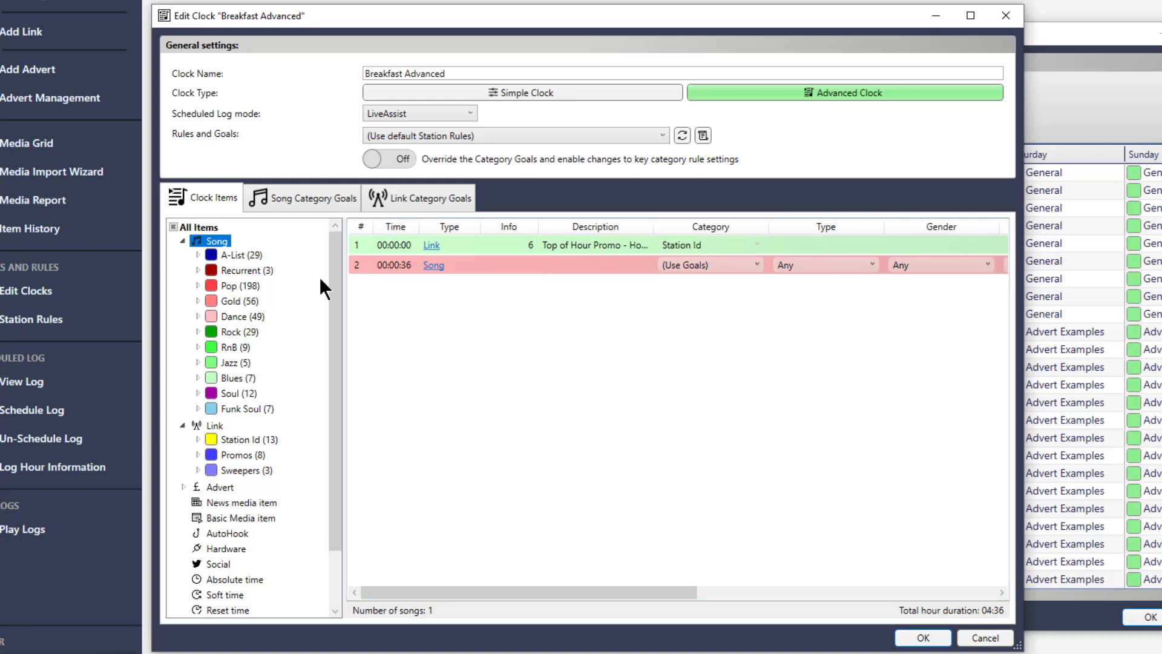
left_click_drag(222, 283, 434, 308)
left_click(197, 283)
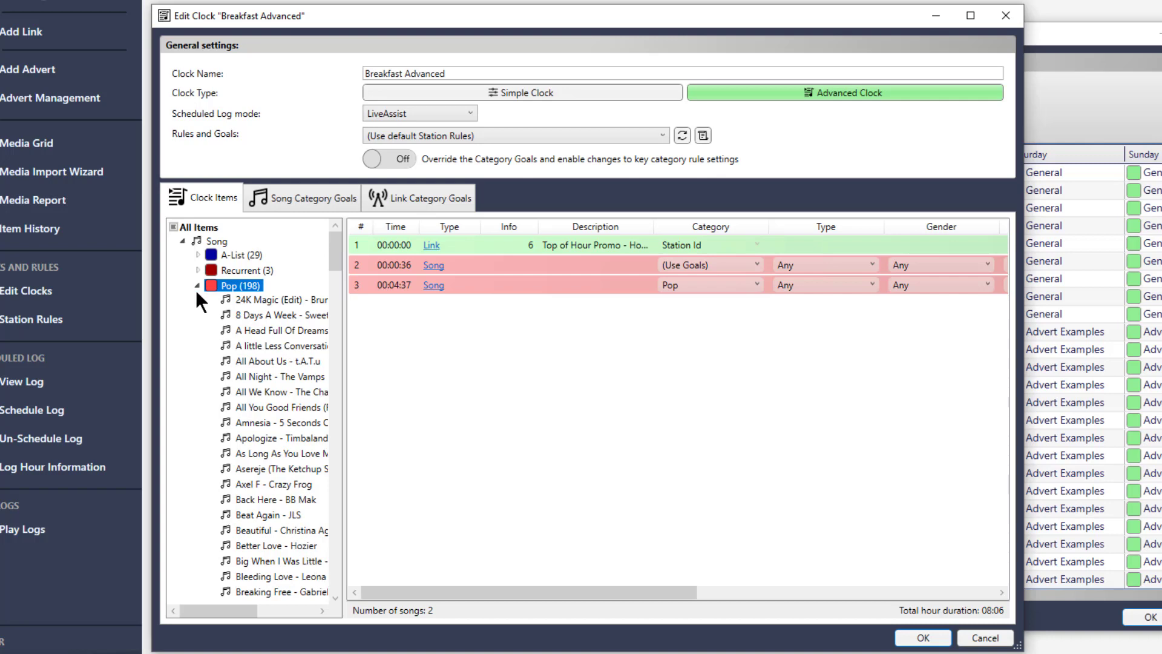
left_click(197, 284)
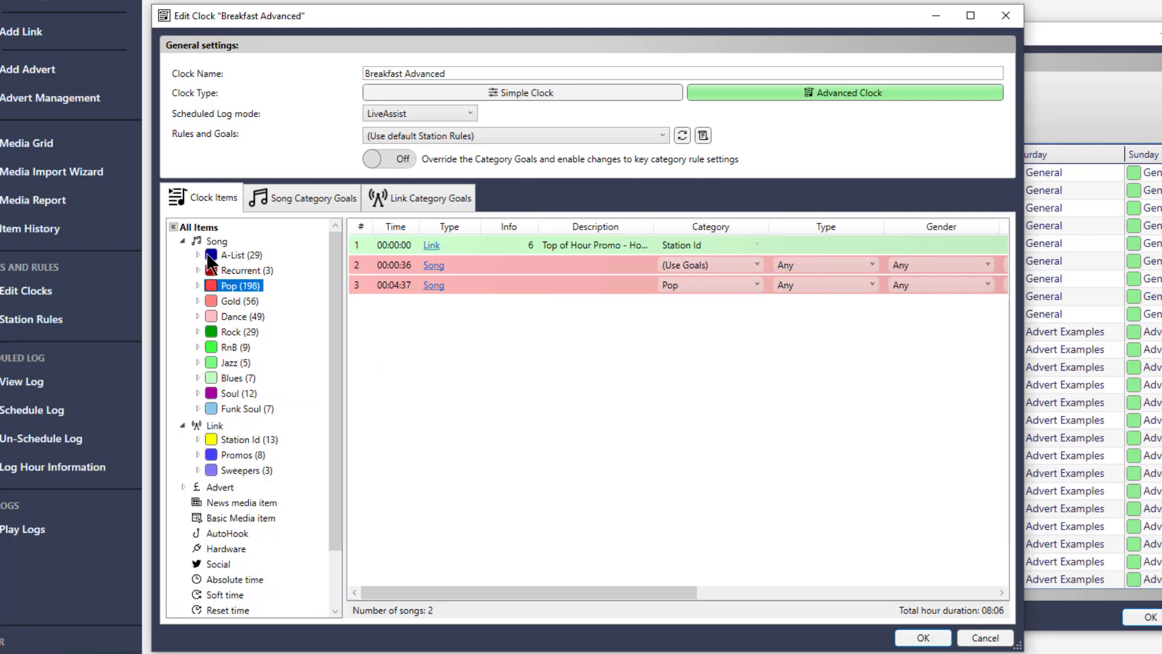
Extend the clock with a link and two songs that use the category goals, followed by a Rock category song.
left_click_drag(209, 427, 499, 357)
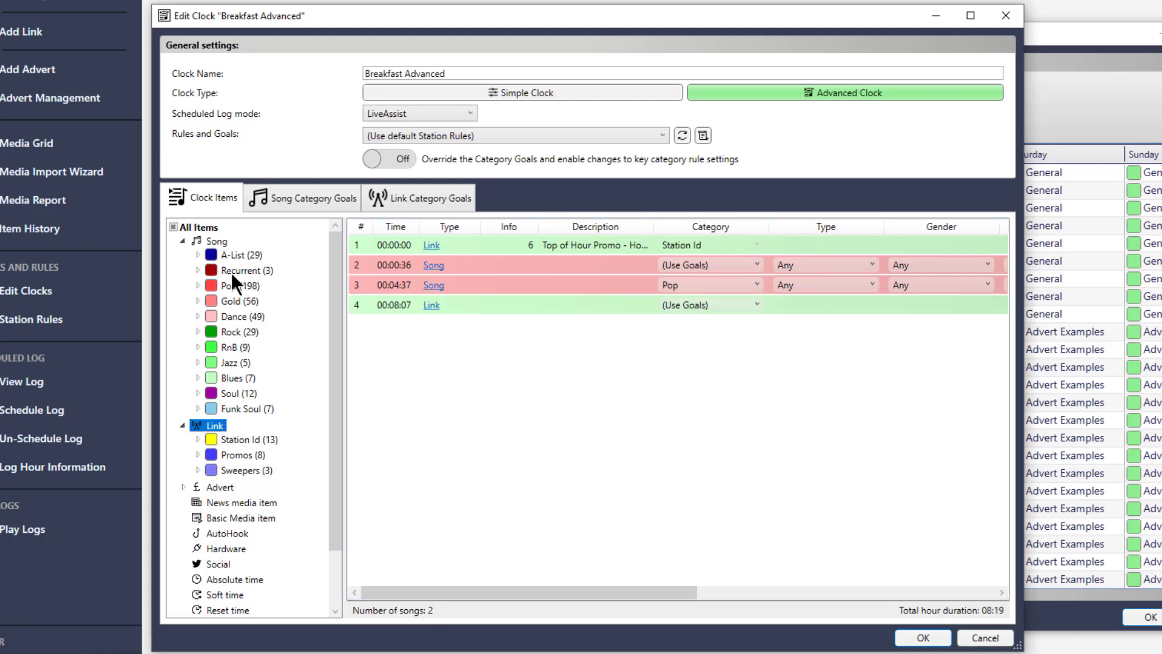
left_click_drag(213, 244, 459, 381)
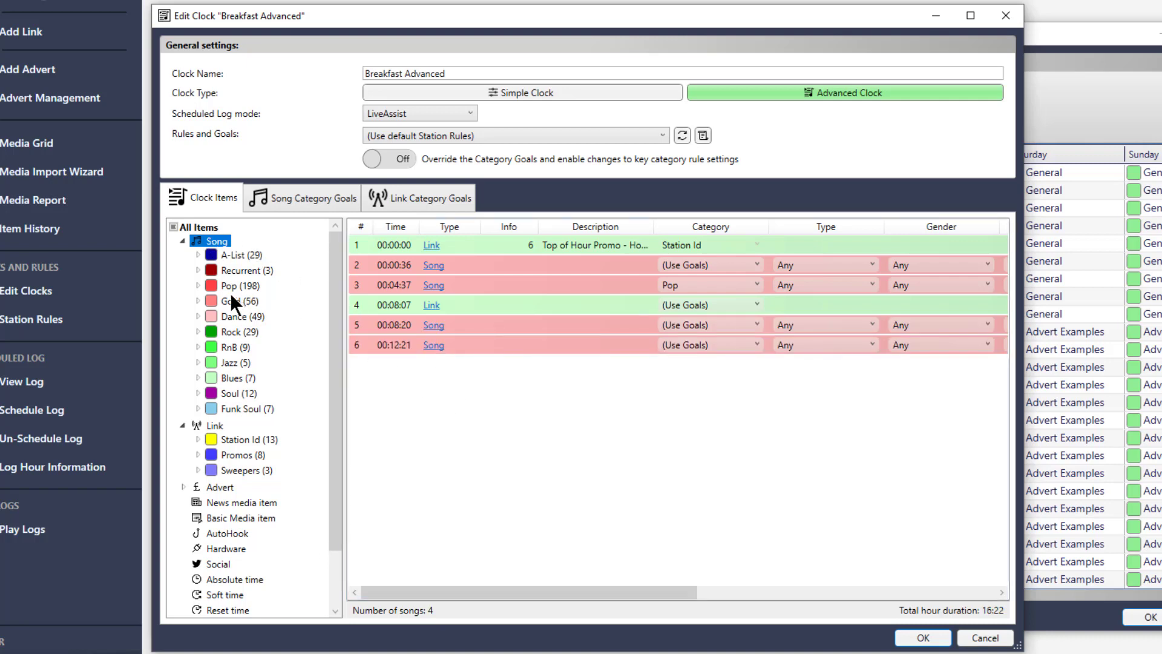
left_click_drag(233, 331, 480, 370)
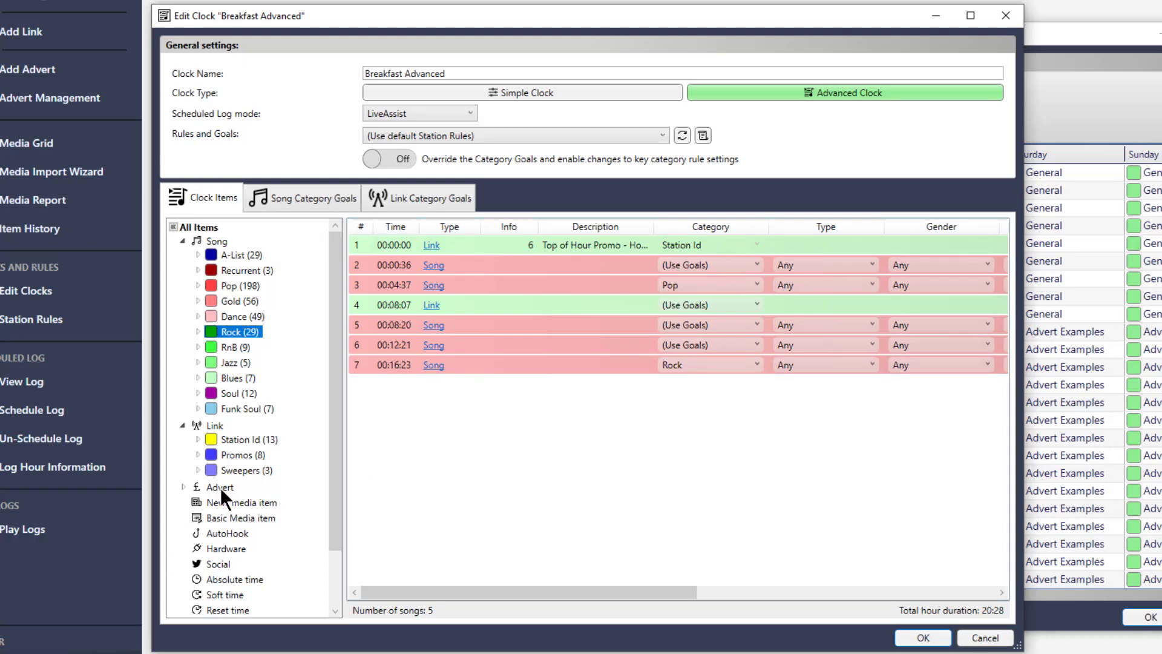
Add an advert item at the end of the clock and set its category to General.
left_click_drag(220, 488, 467, 412)
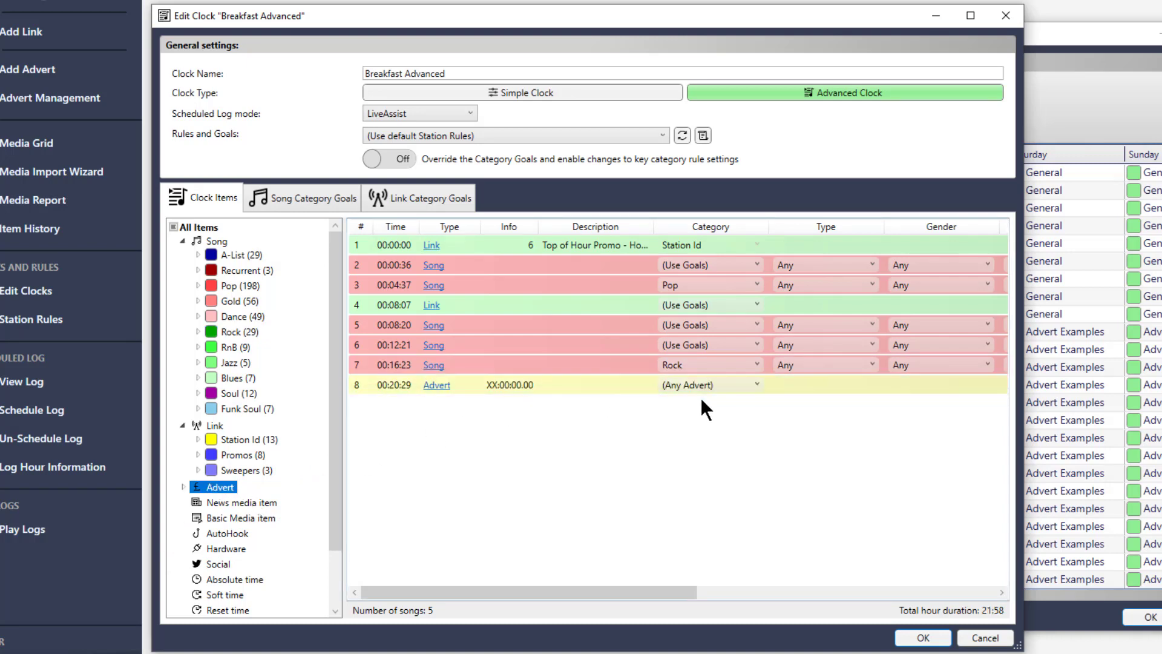
left_click(716, 385)
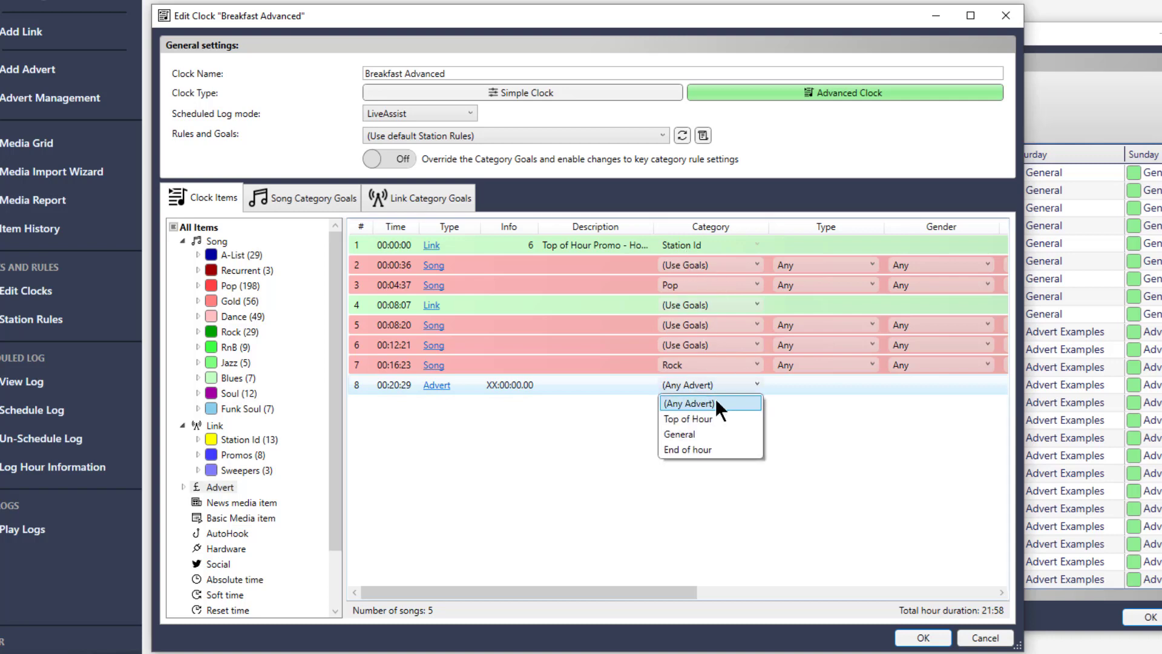
left_click(685, 434)
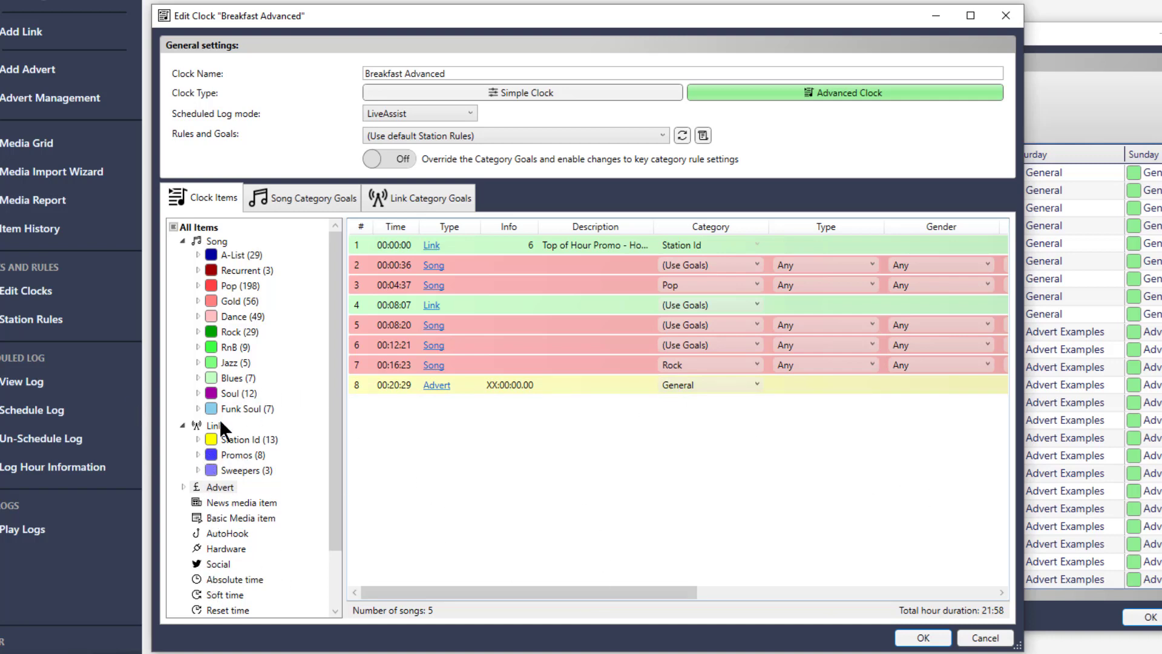
Examine the clock items' columns, from type, gender and era through the tag, drop, fade and lock settings.
left_click_drag(461, 590, 363, 605)
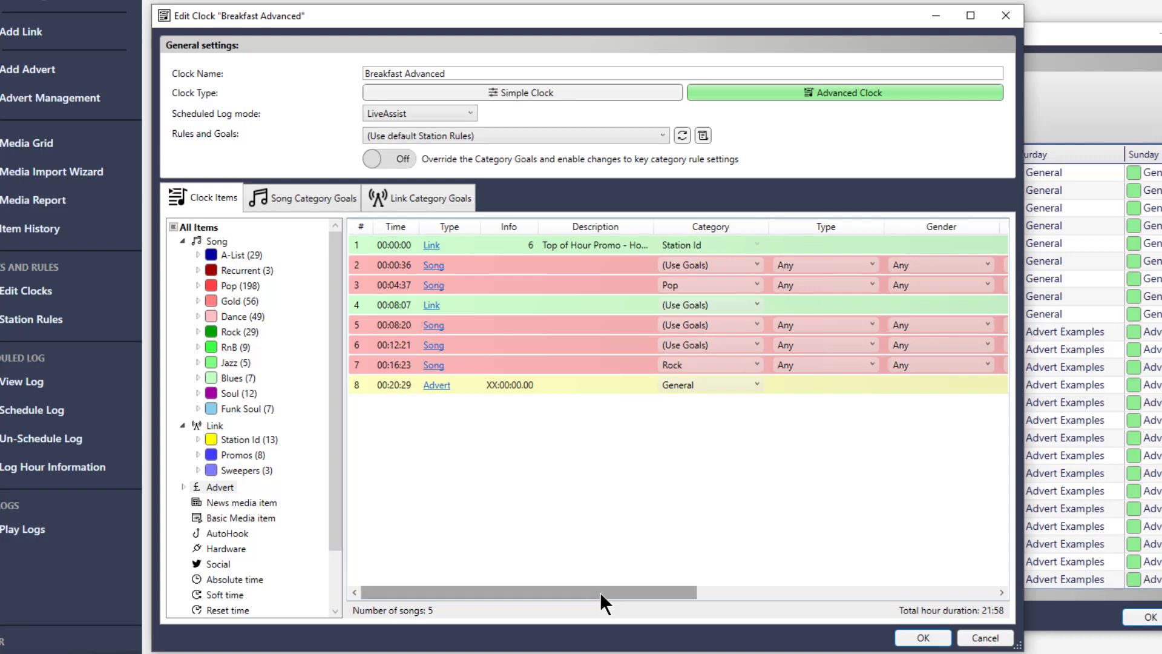
left_click_drag(600, 592, 938, 605)
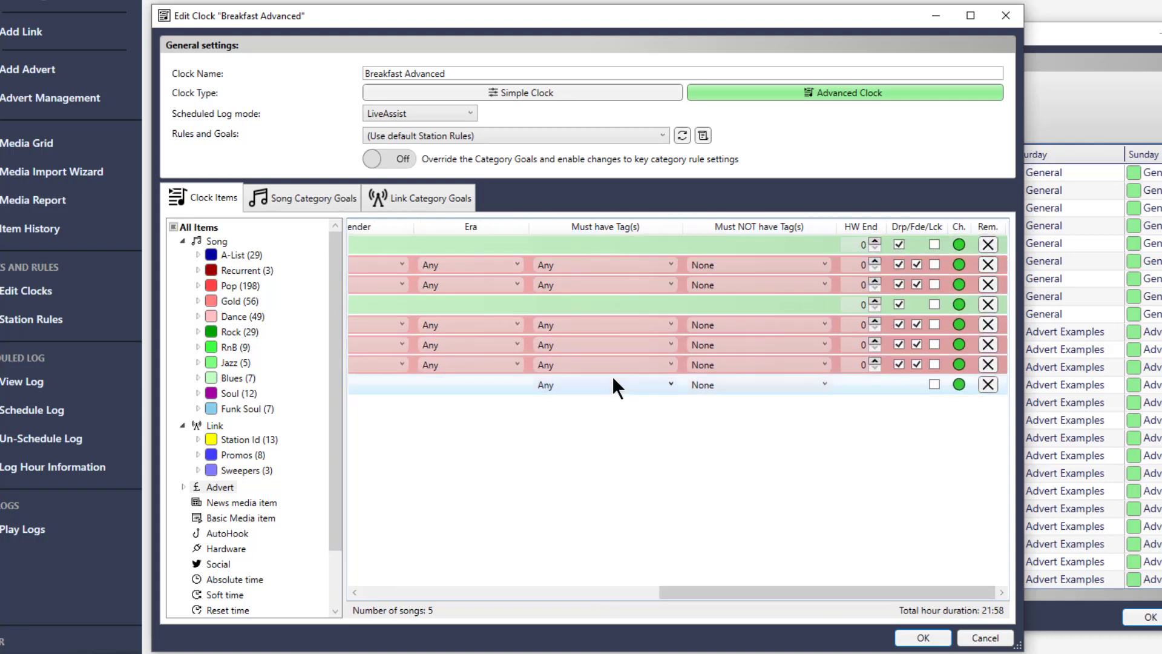
left_click_drag(694, 586, 525, 578)
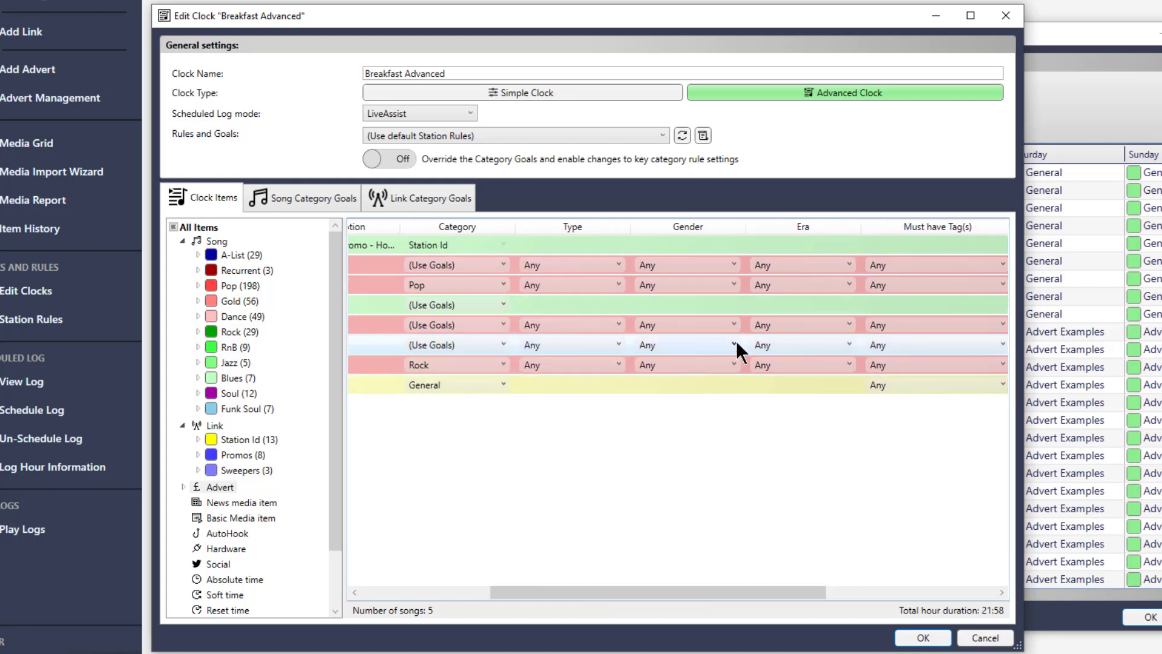
left_click_drag(691, 594, 902, 581)
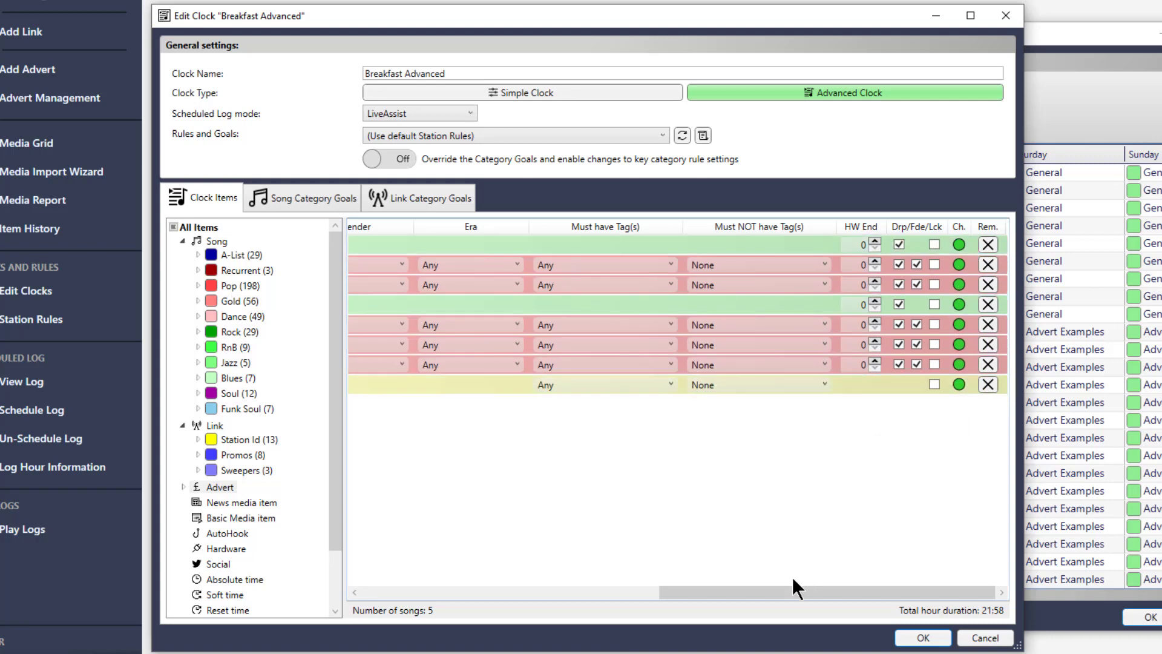
left_click_drag(793, 592, 369, 593)
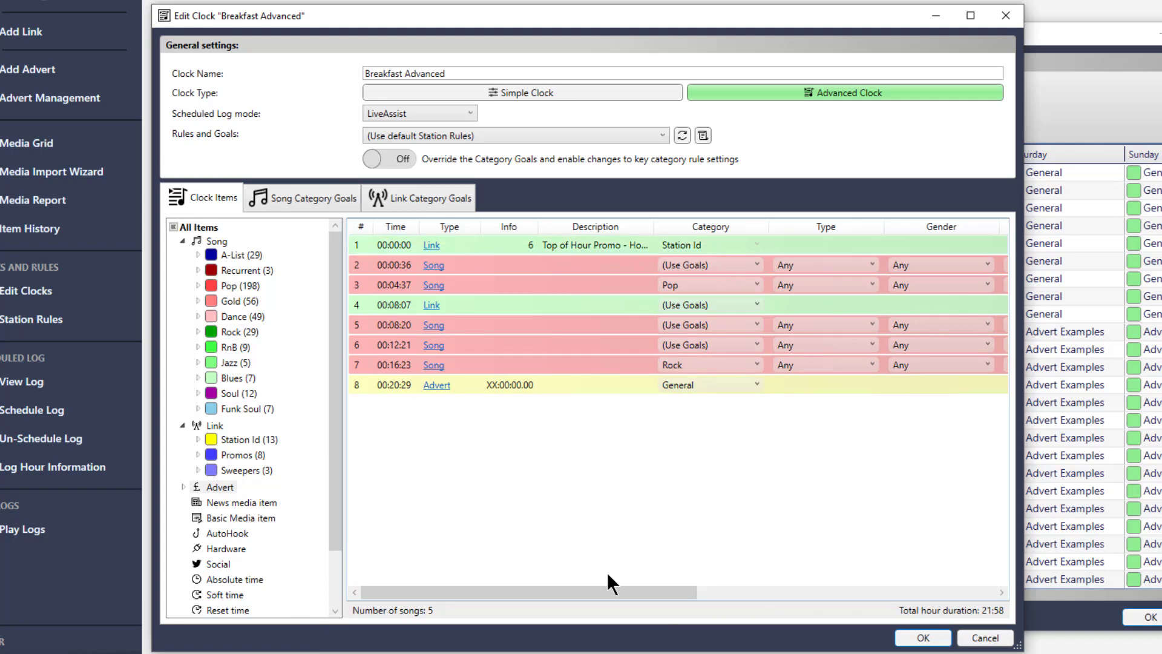
left_click_drag(618, 593, 550, 567)
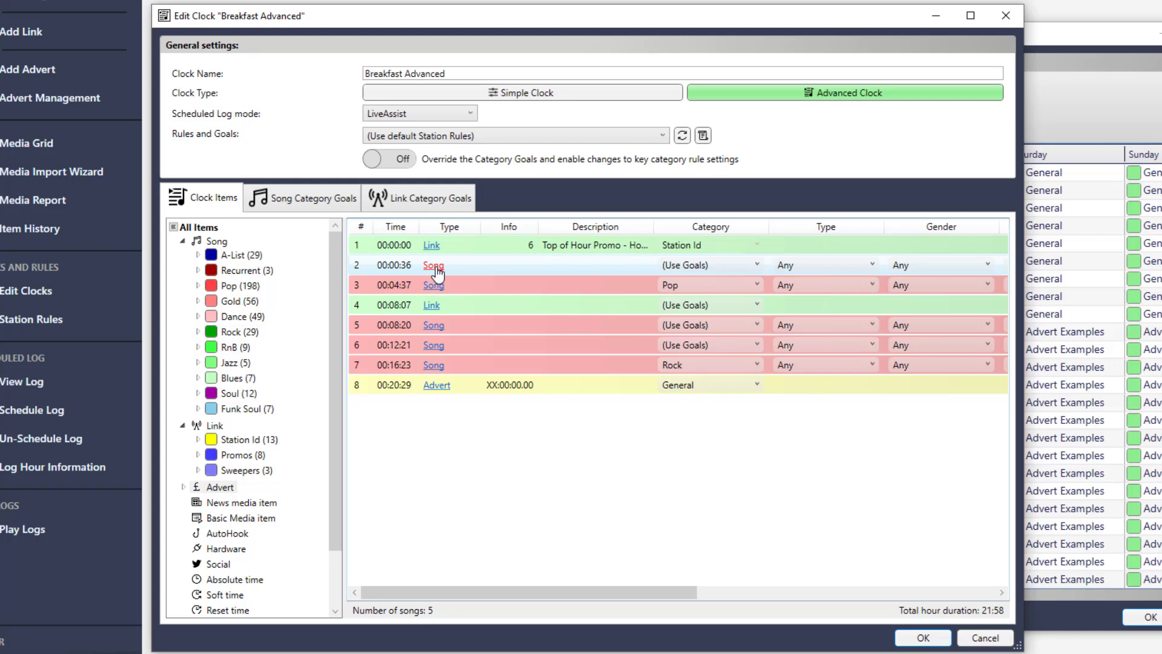
Review the first song's category options and the song category goals, briefly enabling the goals override before returning to the clock items.
left_click(756, 265)
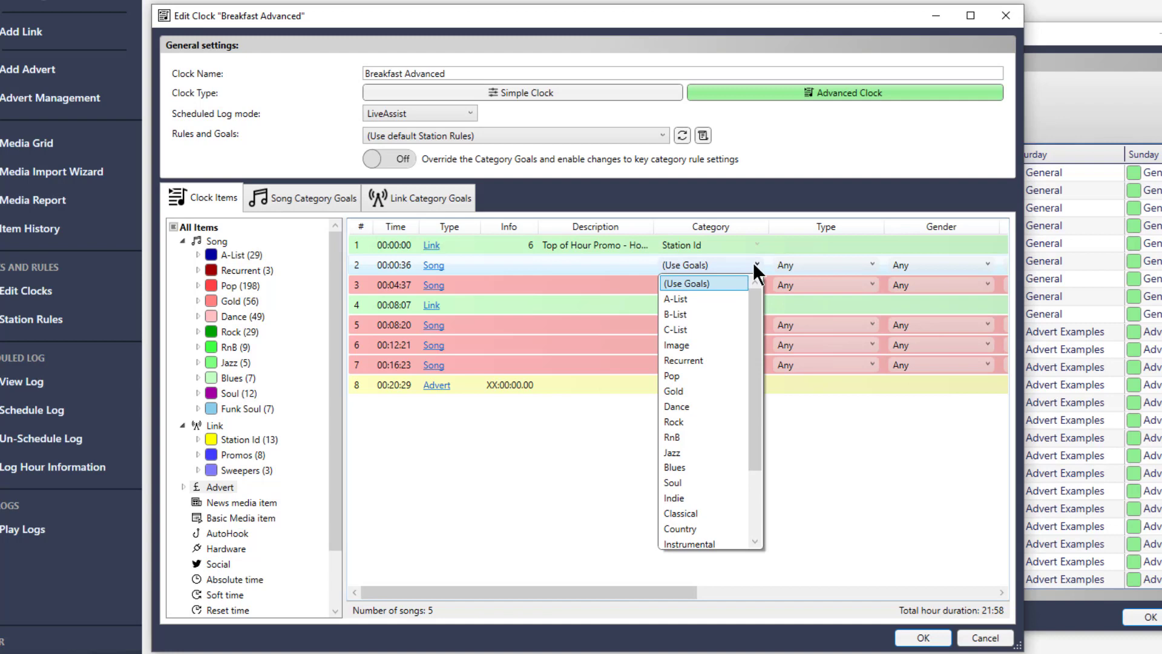
left_click(694, 282)
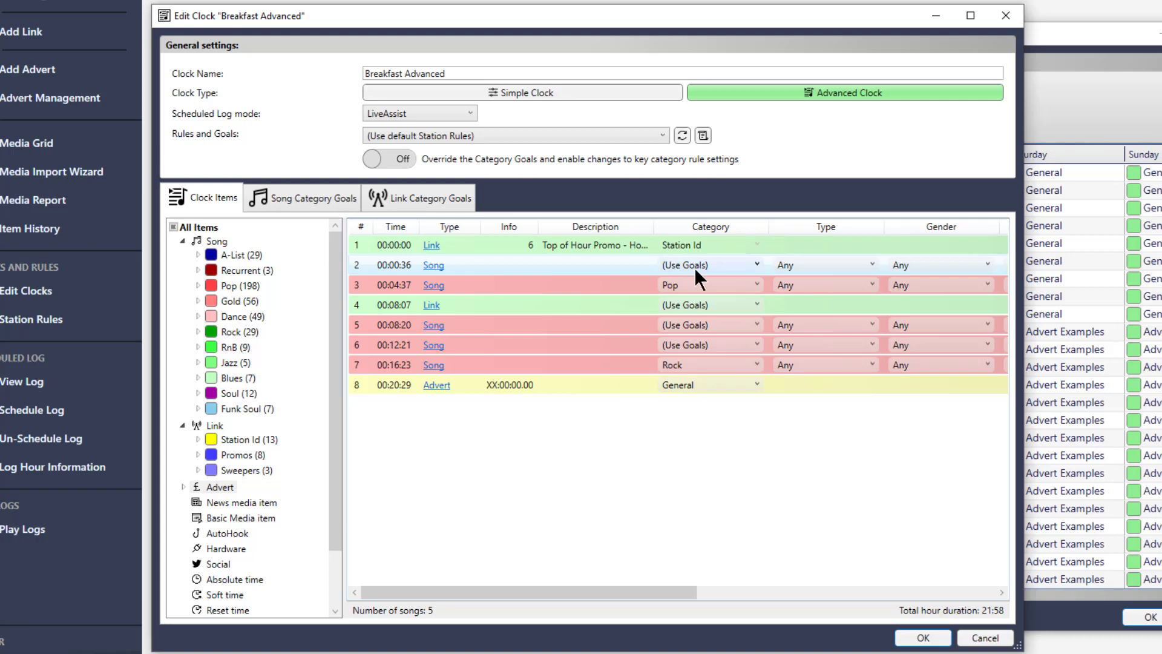
left_click(313, 210)
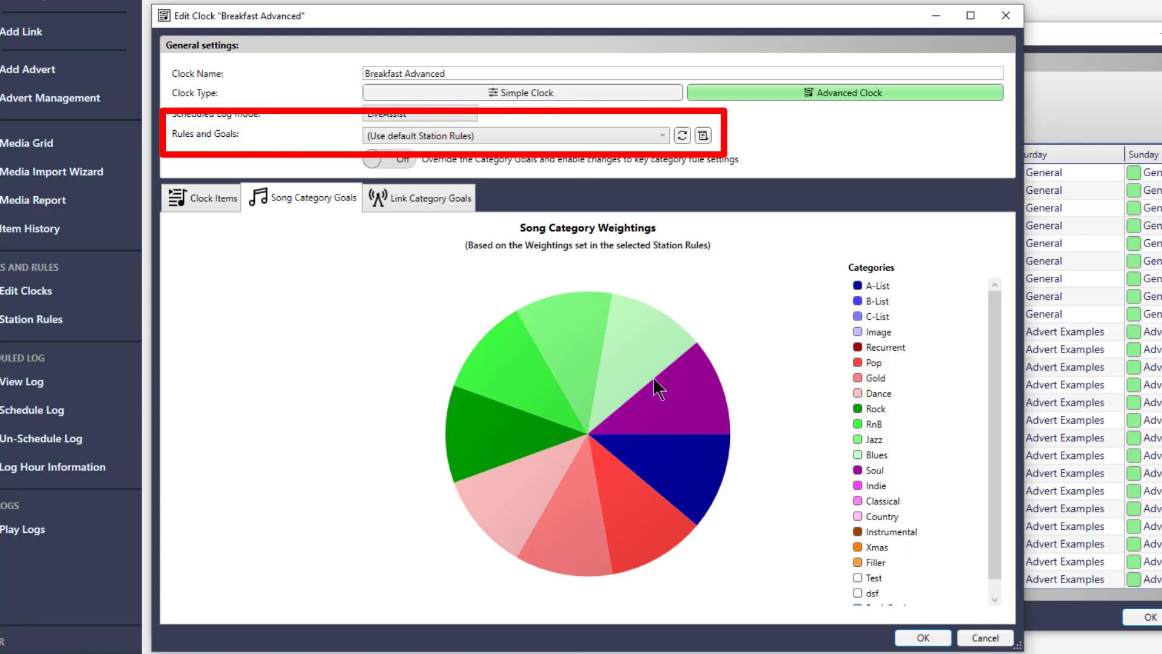
left_click(391, 158)
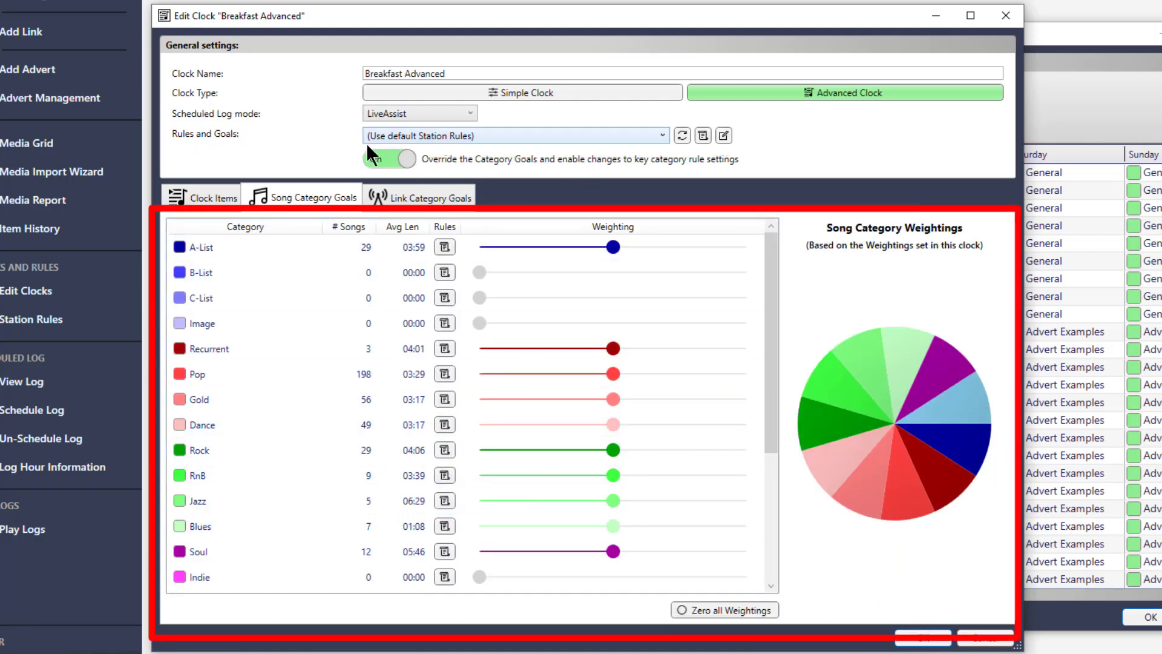
left_click(375, 156)
left_click(190, 203)
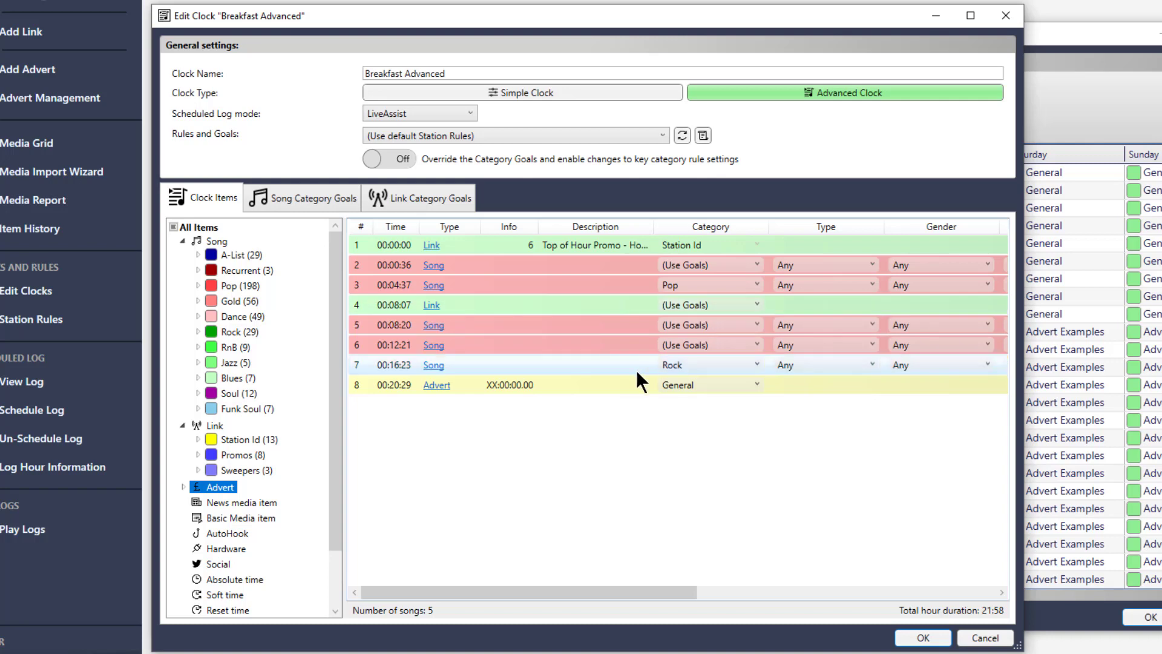
Try the Any Advert category on the advert item, then set it back to General.
left_click(694, 385)
left_click(714, 401)
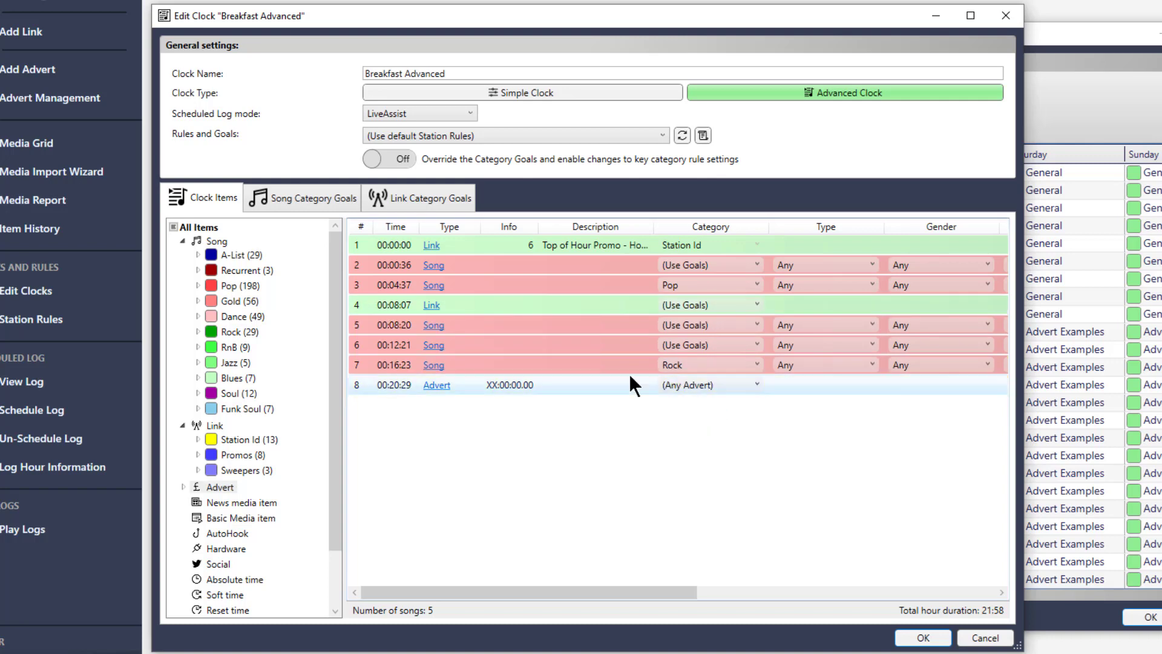
left_click(700, 386)
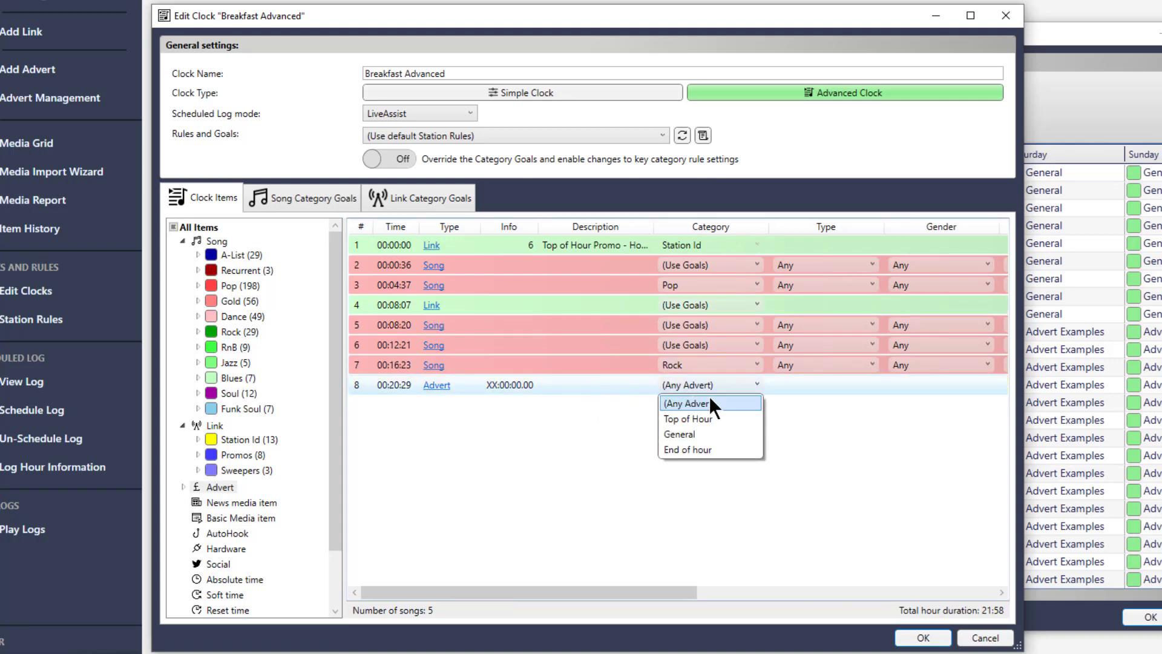
left_click(695, 433)
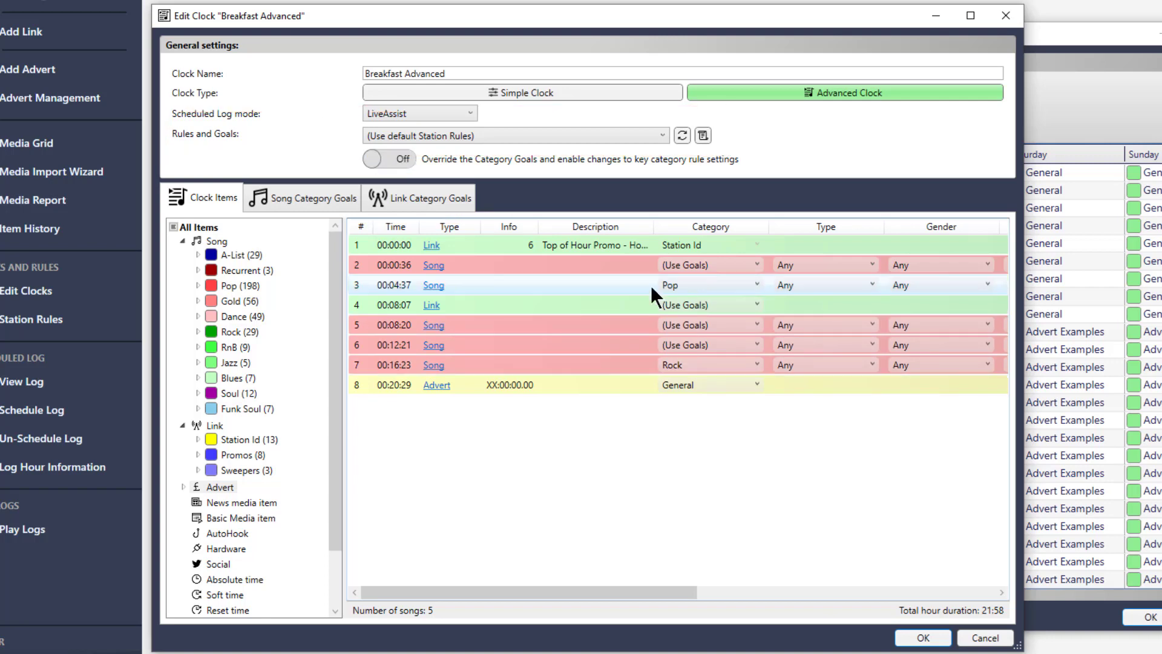
Check the first song's category options, try its Classics and Modern types, and clear both again.
left_click(754, 266)
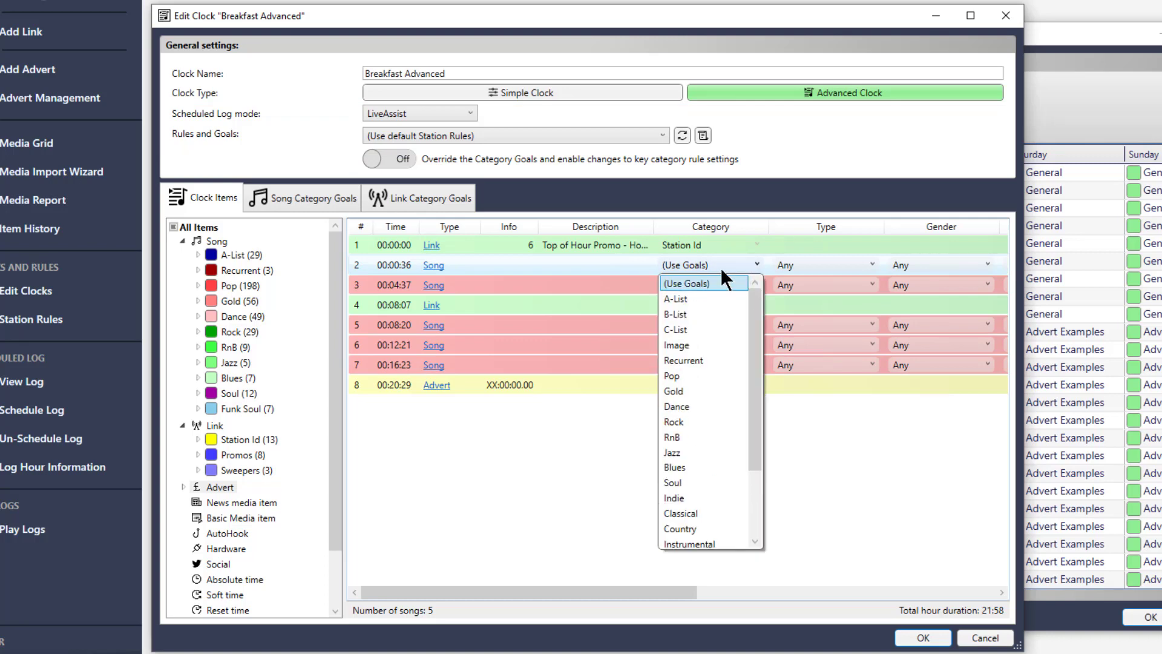
left_click(745, 264)
left_click(864, 276)
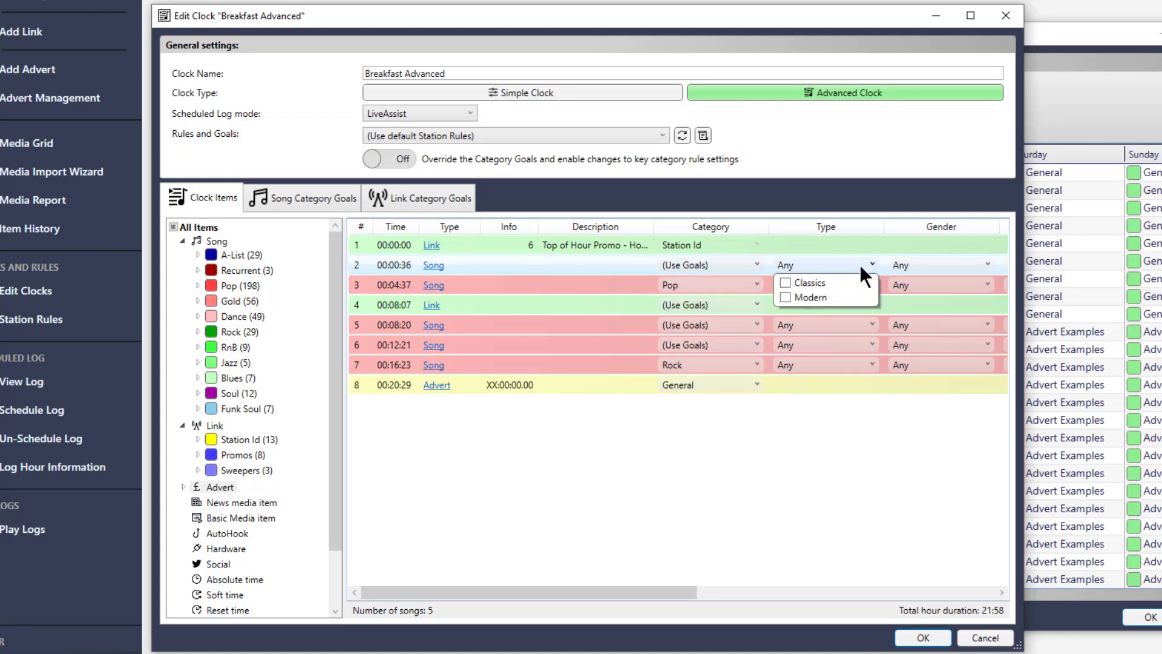
left_click(785, 296)
left_click(785, 282)
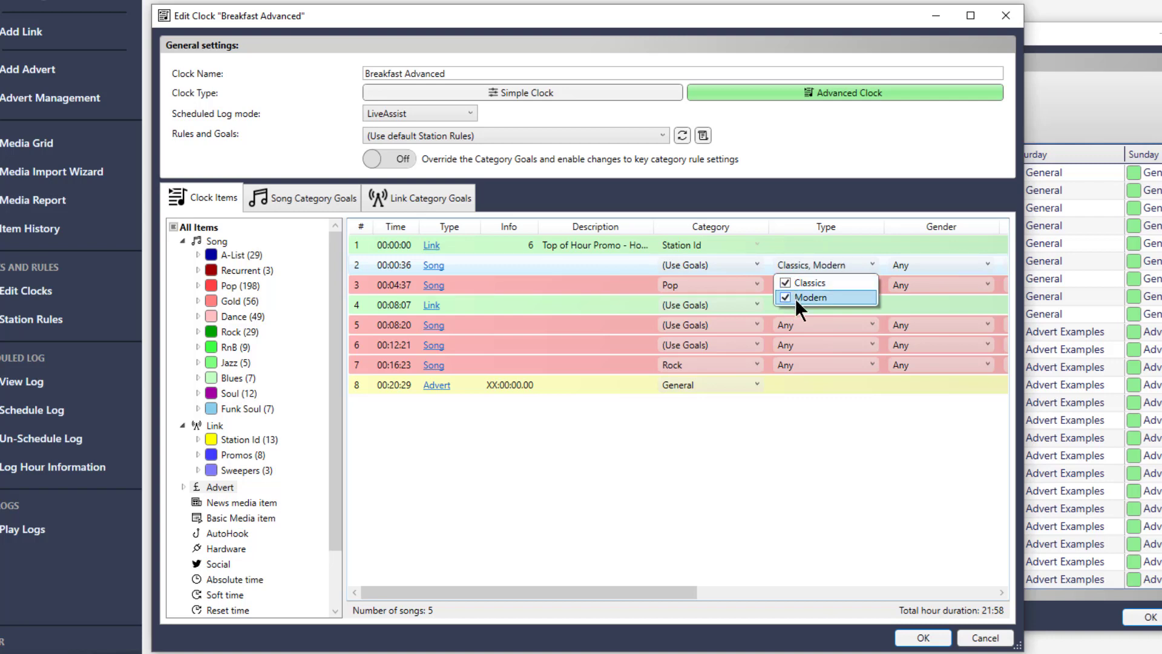
left_click(784, 296)
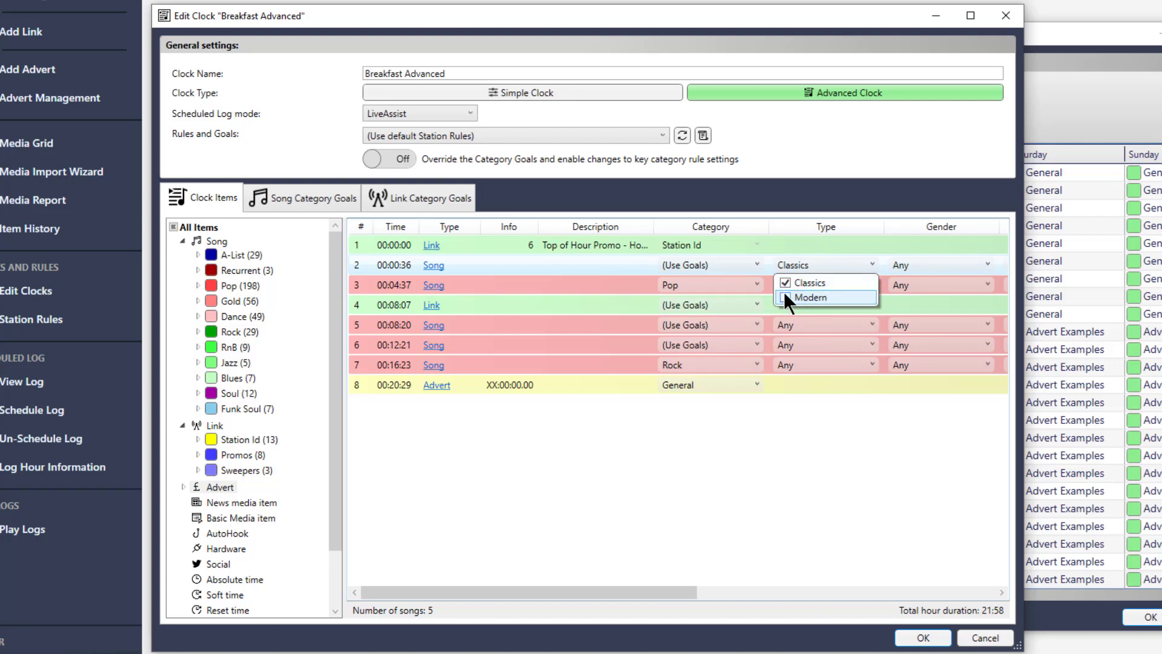
left_click(784, 282)
Look through the gender and era filter options of the first song item.
left_click(679, 594)
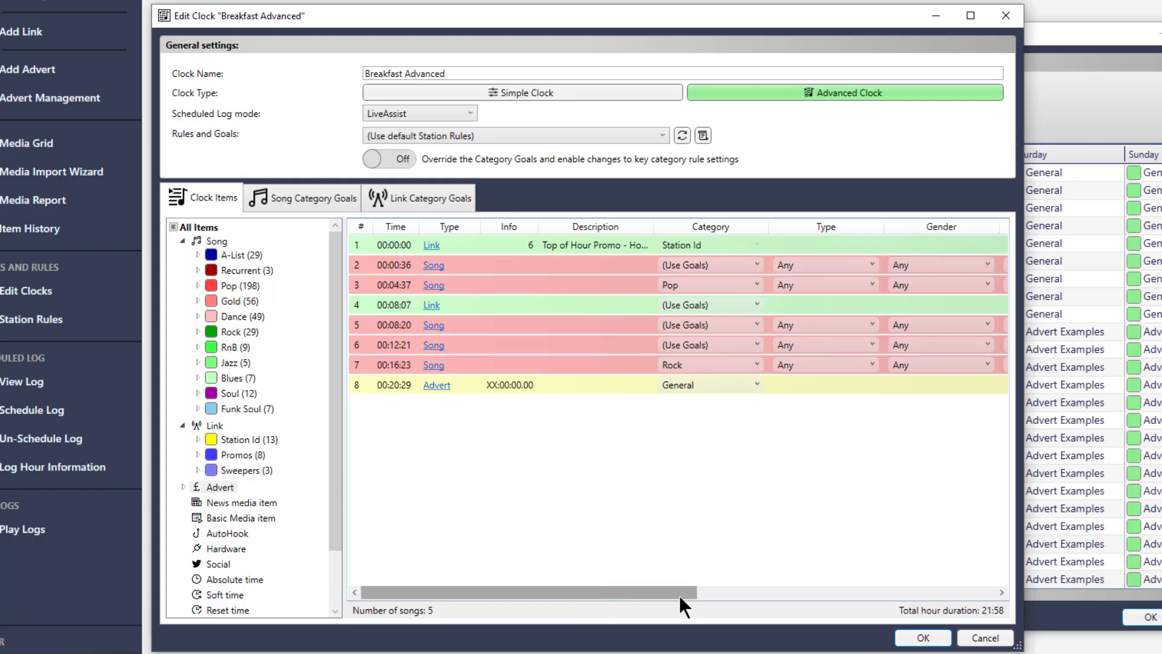
left_click(714, 592)
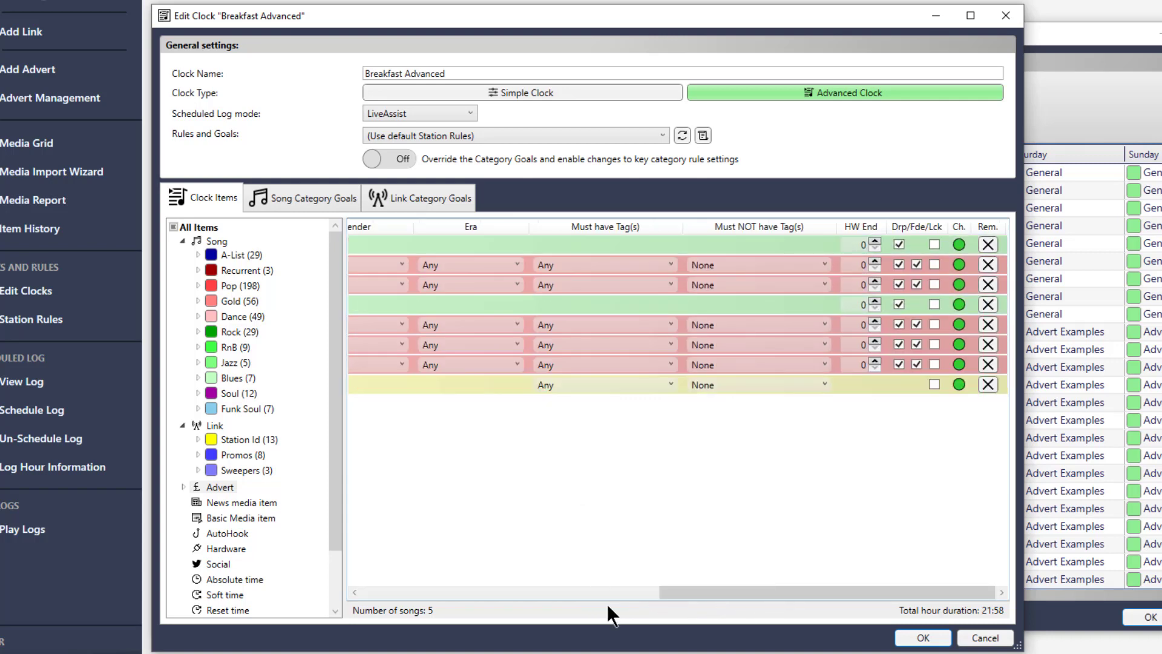
left_click_drag(667, 591, 585, 589)
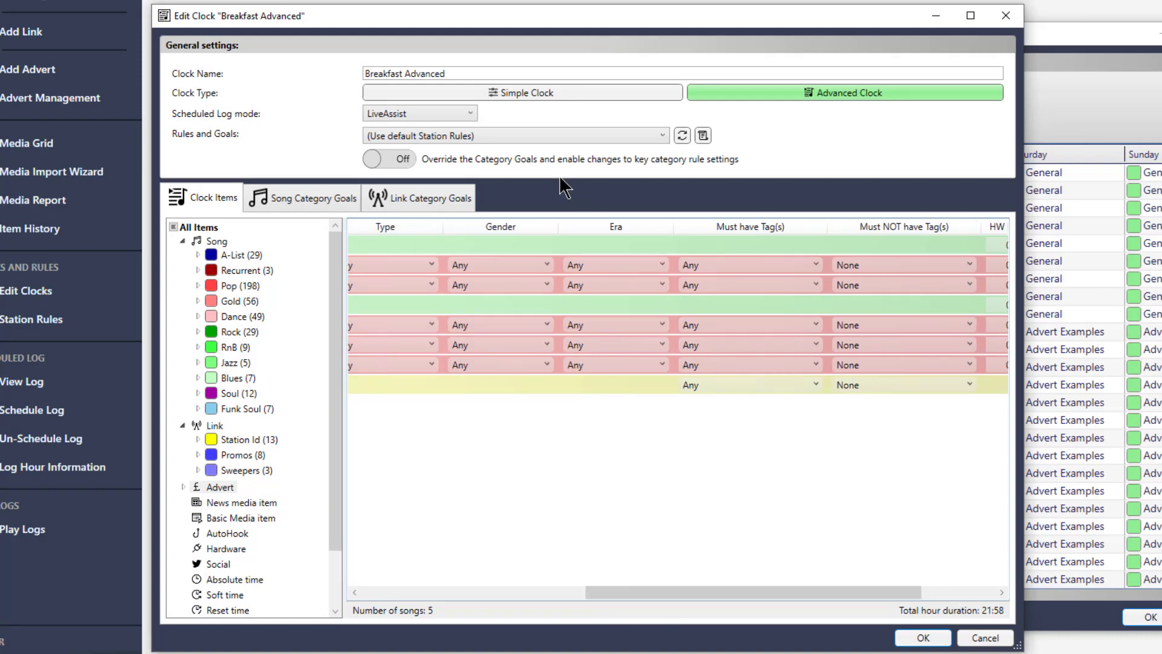
left_click(488, 264)
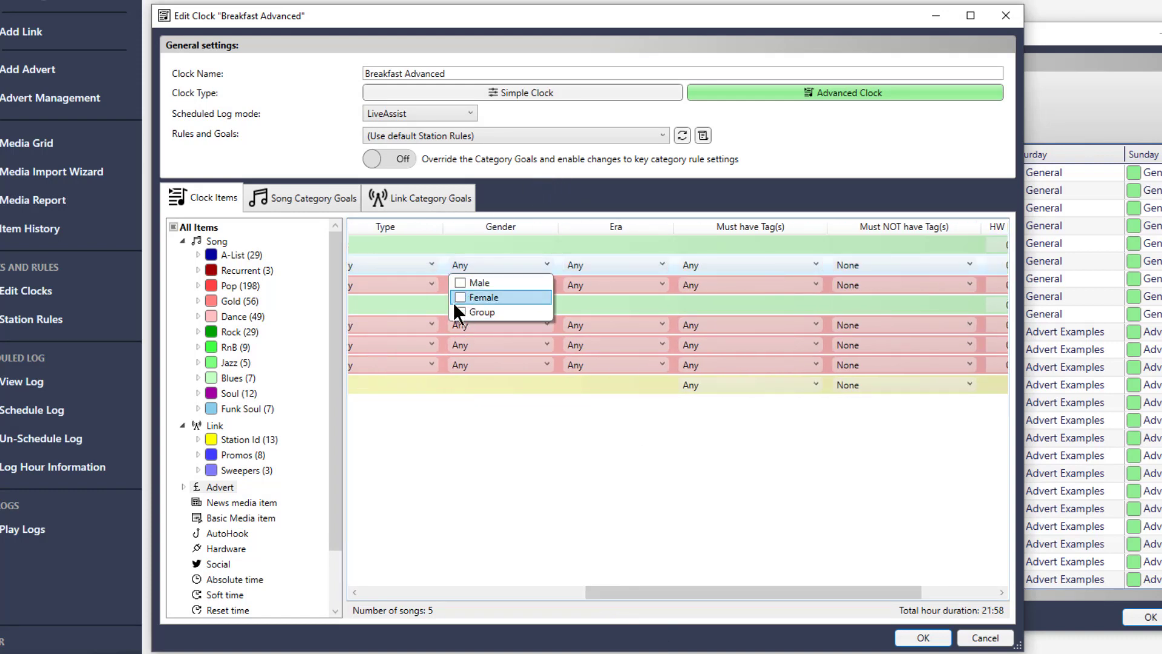
left_click(587, 270)
left_click(587, 265)
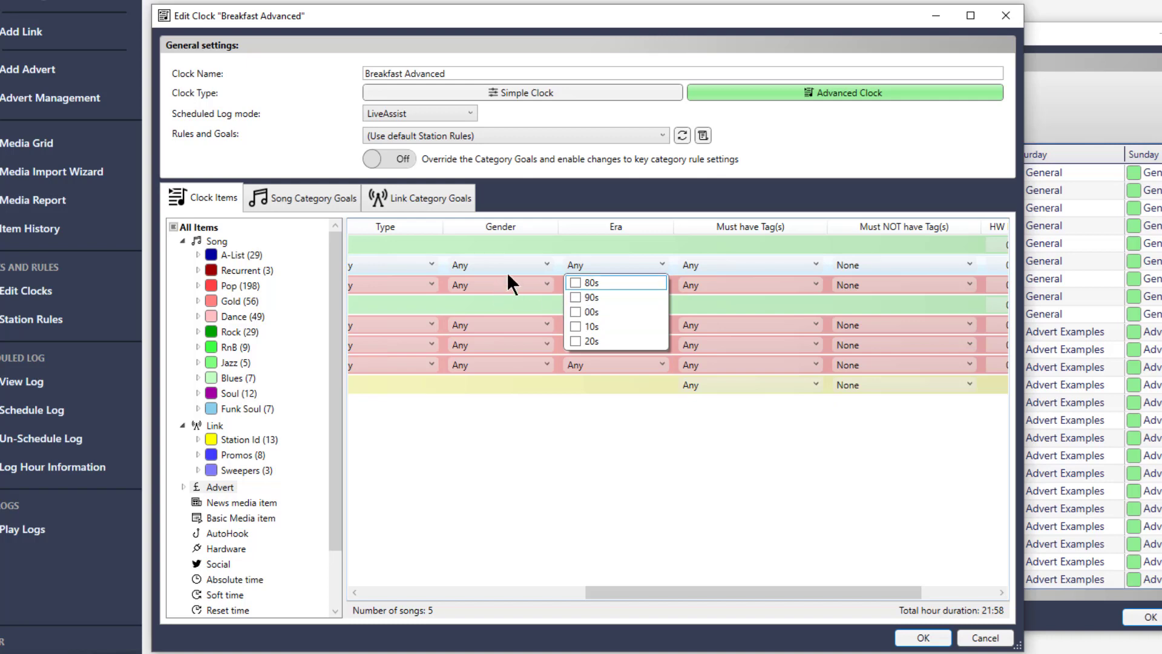
Require the first song item to have the Hour Opener tag.
left_click(564, 455)
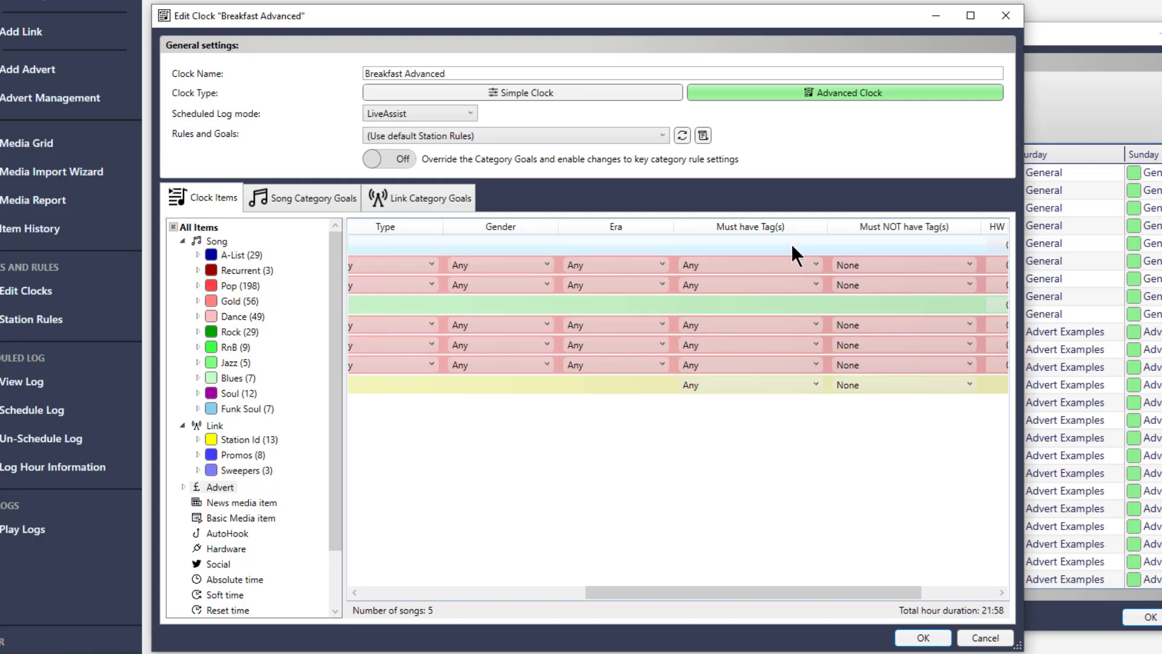
left_click(816, 265)
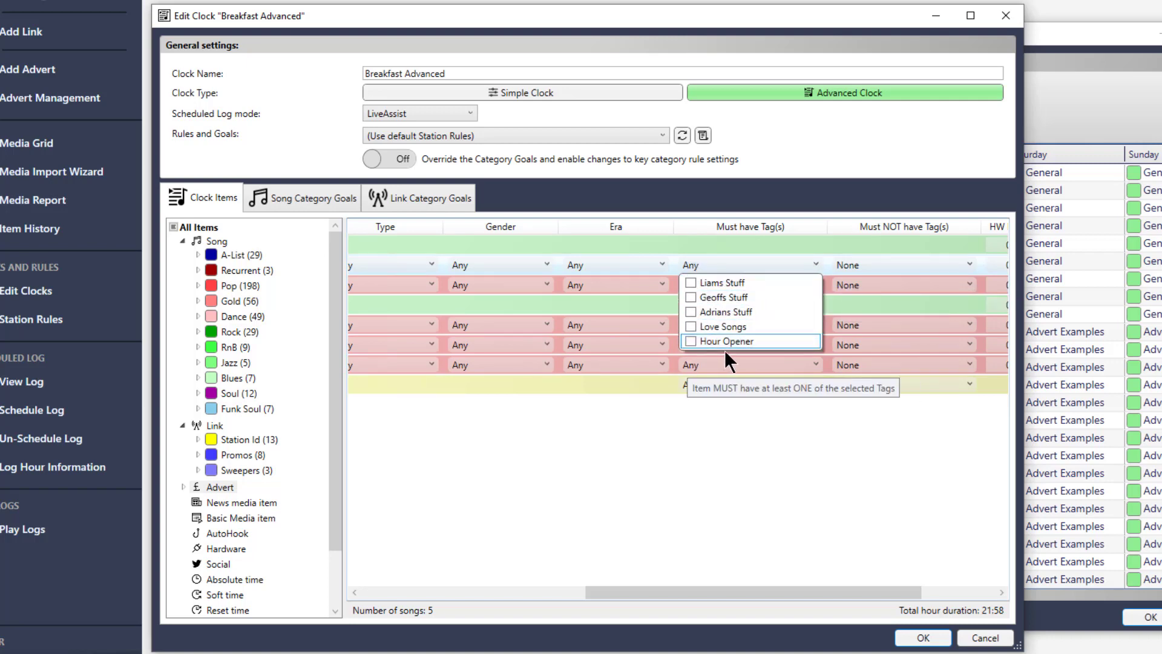
left_click(694, 342)
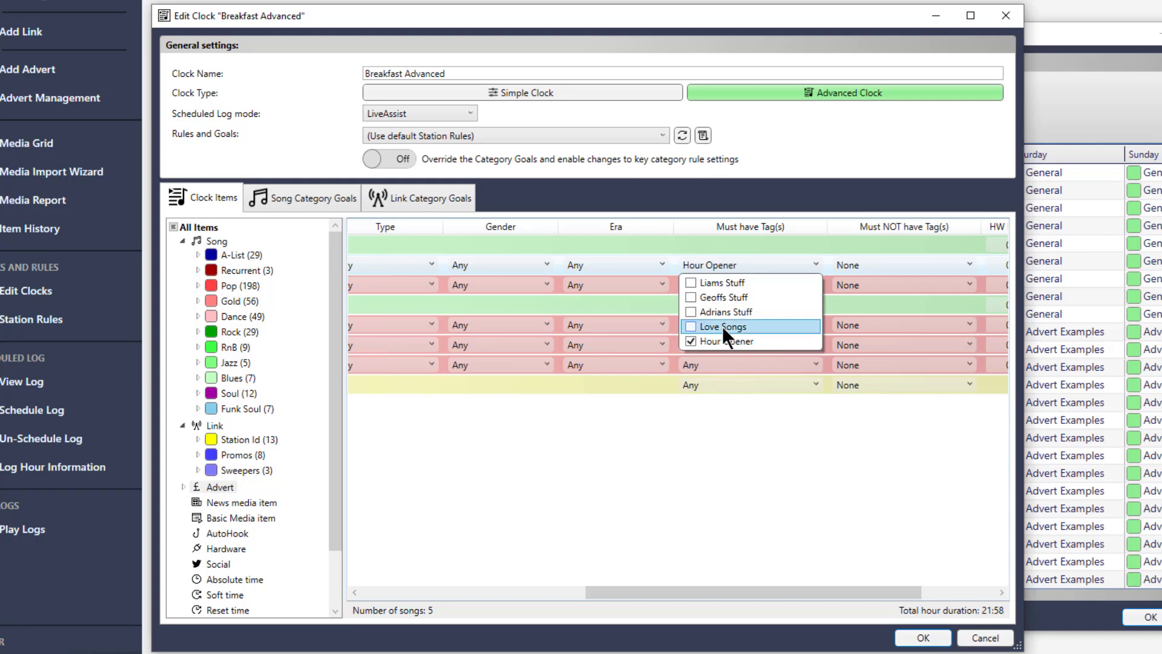
left_click(702, 467)
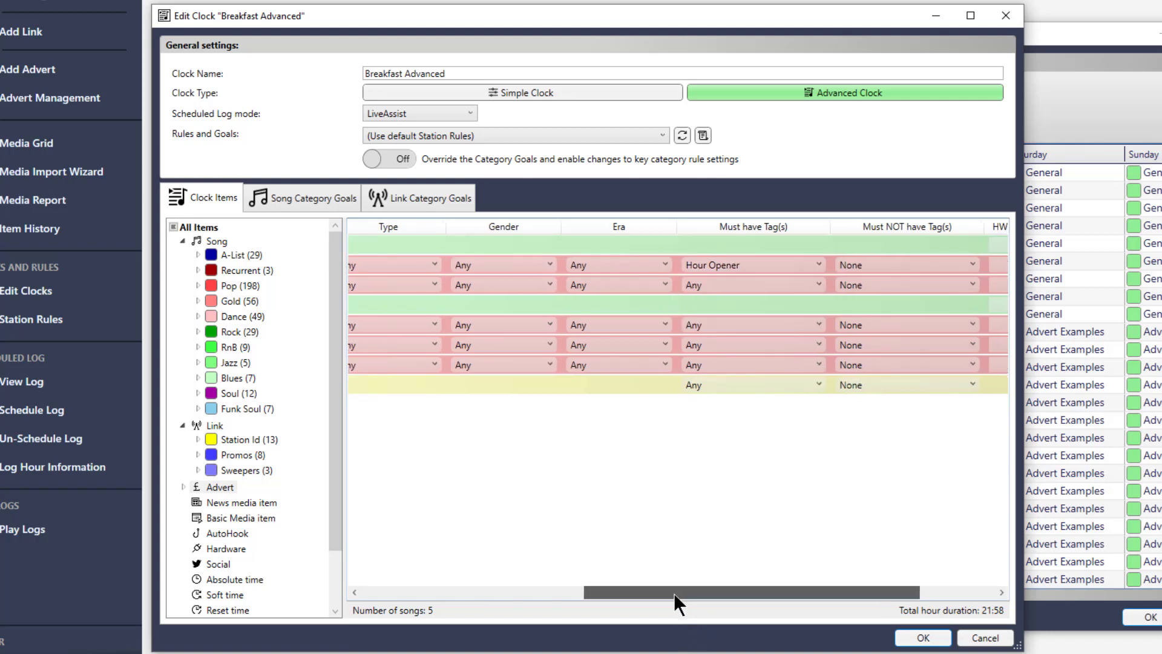
Exclude songs tagged Love Songs from the first song item.
left_click_drag(673, 593, 508, 593)
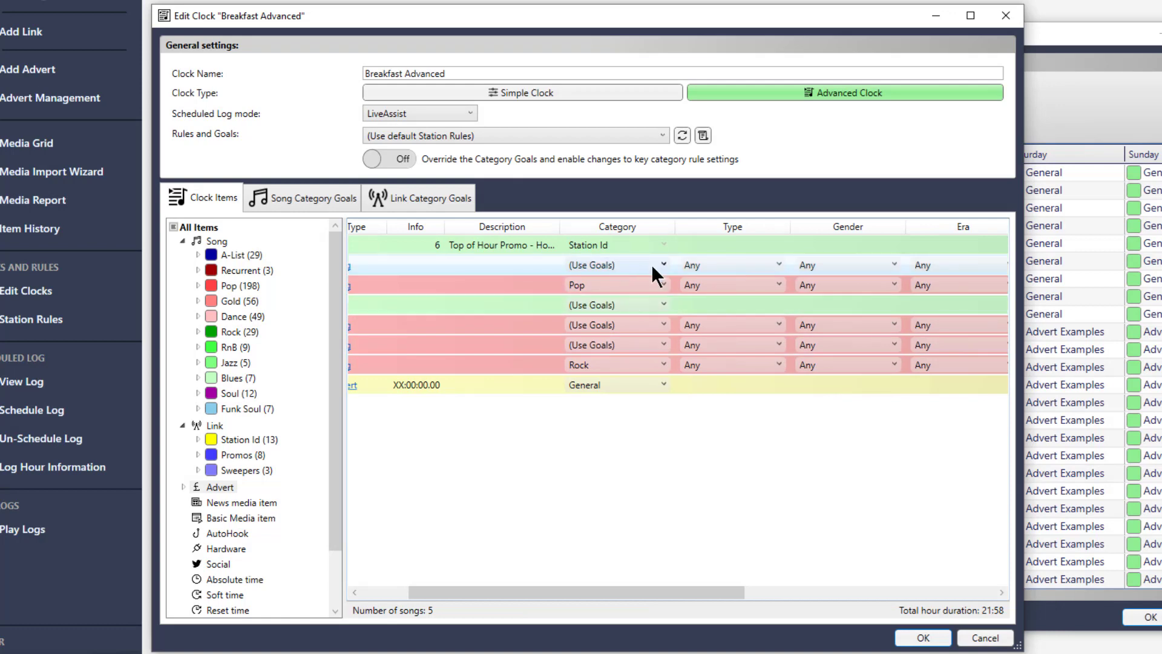
left_click_drag(640, 587, 885, 587)
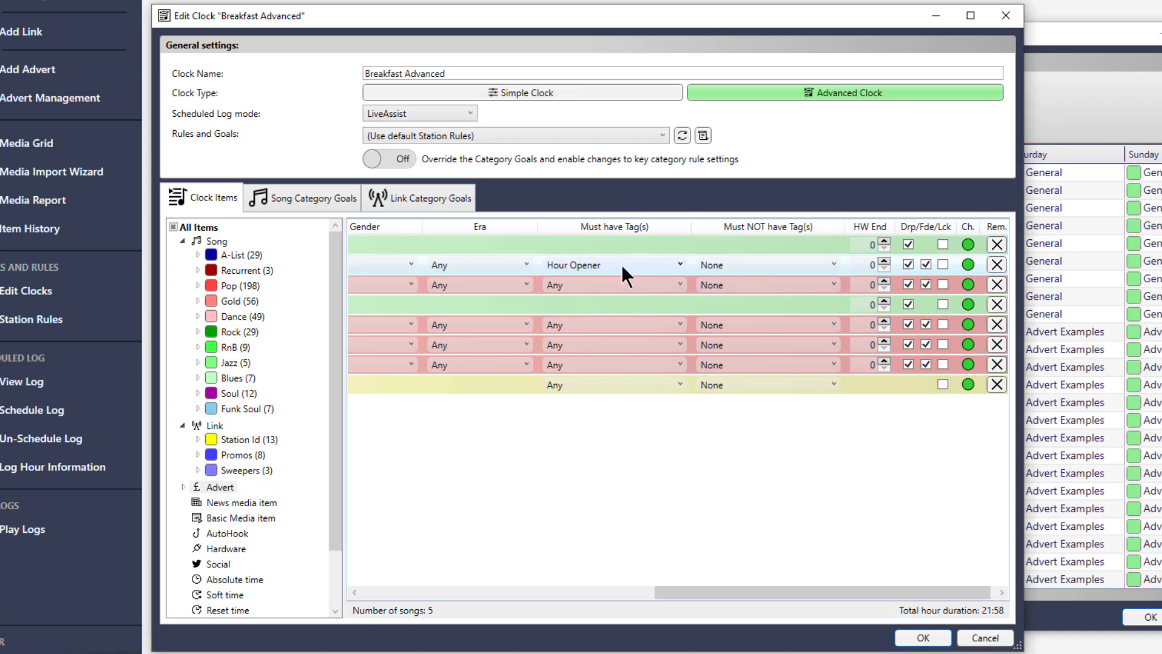
left_click(836, 277)
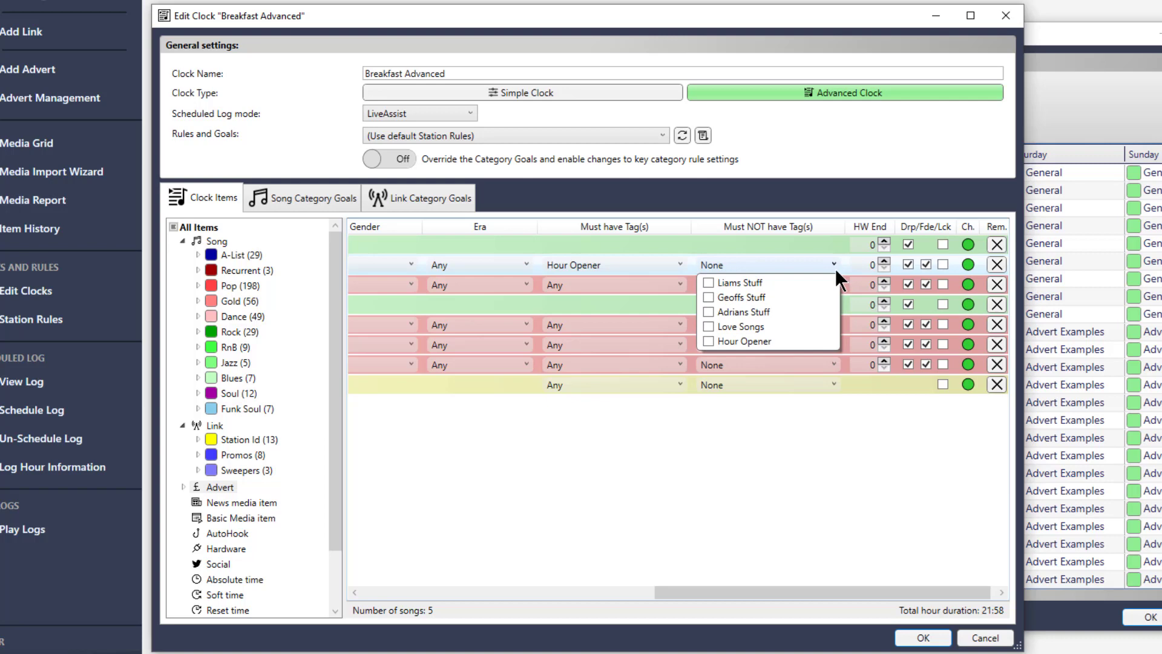
left_click(708, 326)
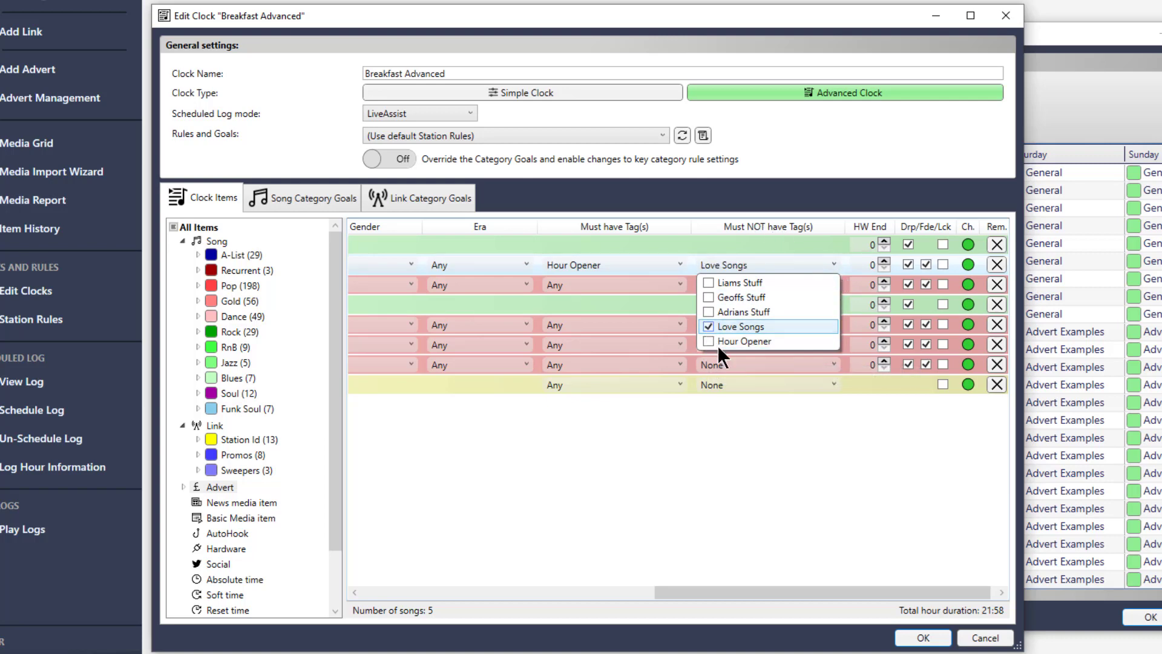
left_click(800, 505)
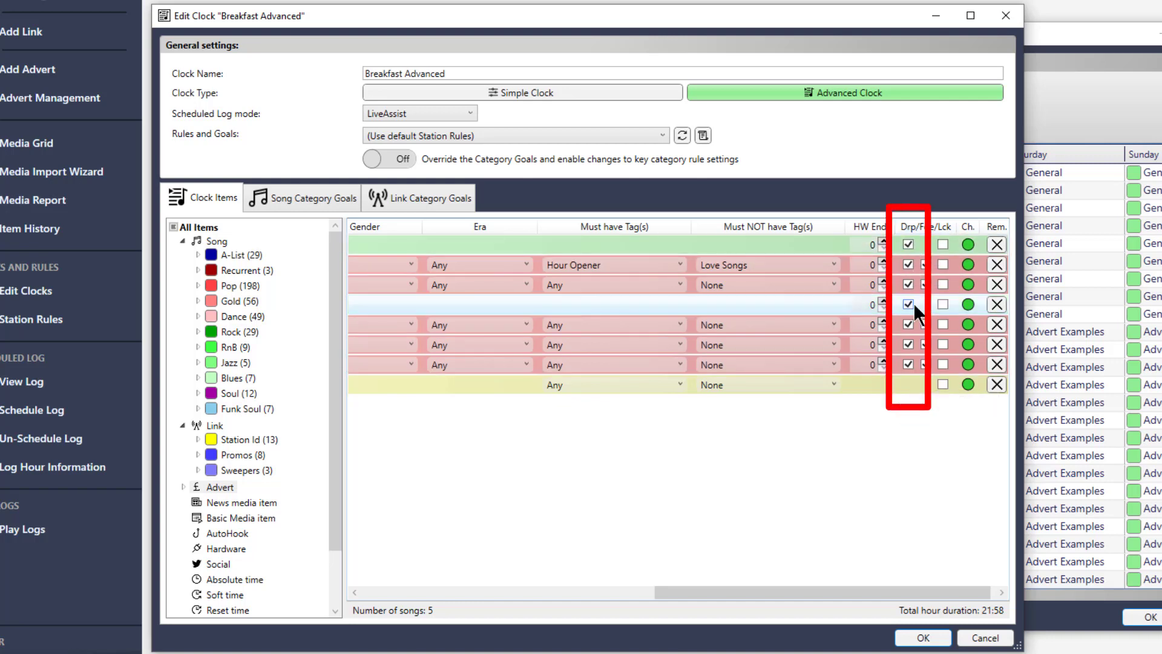
Try the drop, fade and lock options of the first song item, then restore their original settings.
left_click(905, 263)
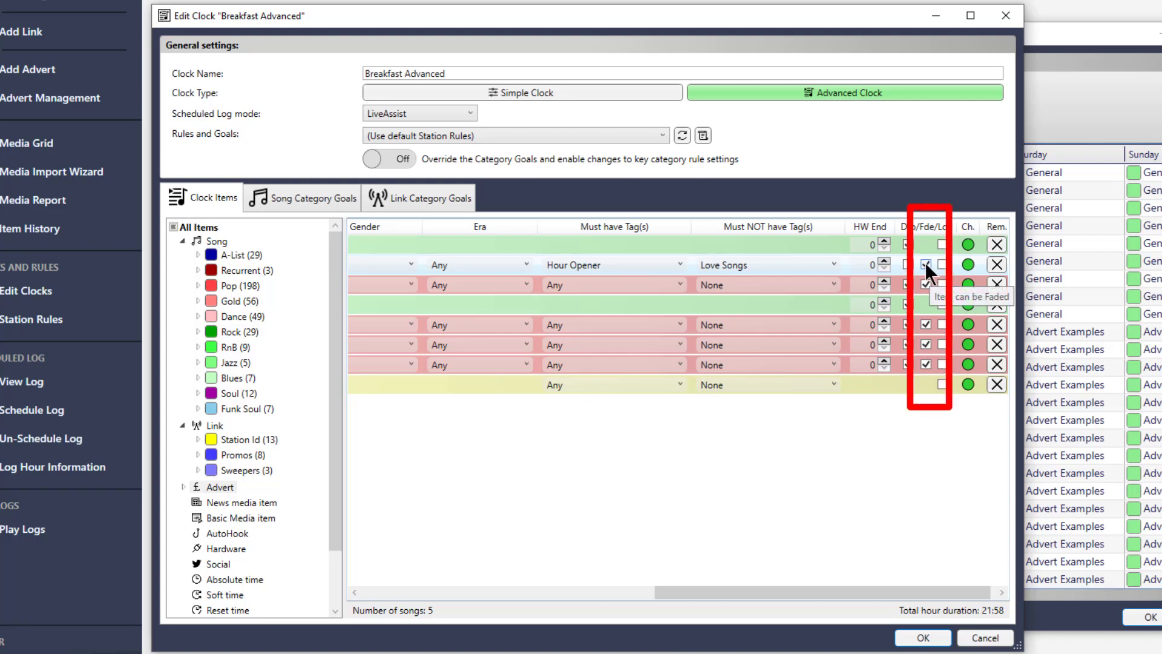
left_click(923, 265)
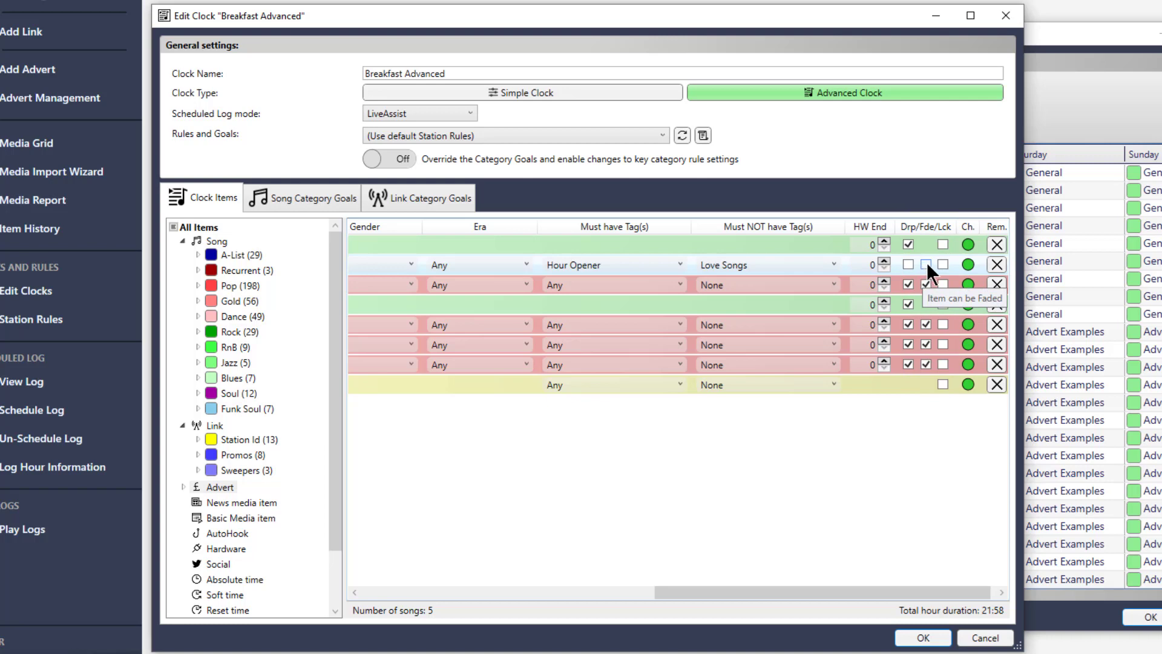
left_click(926, 264)
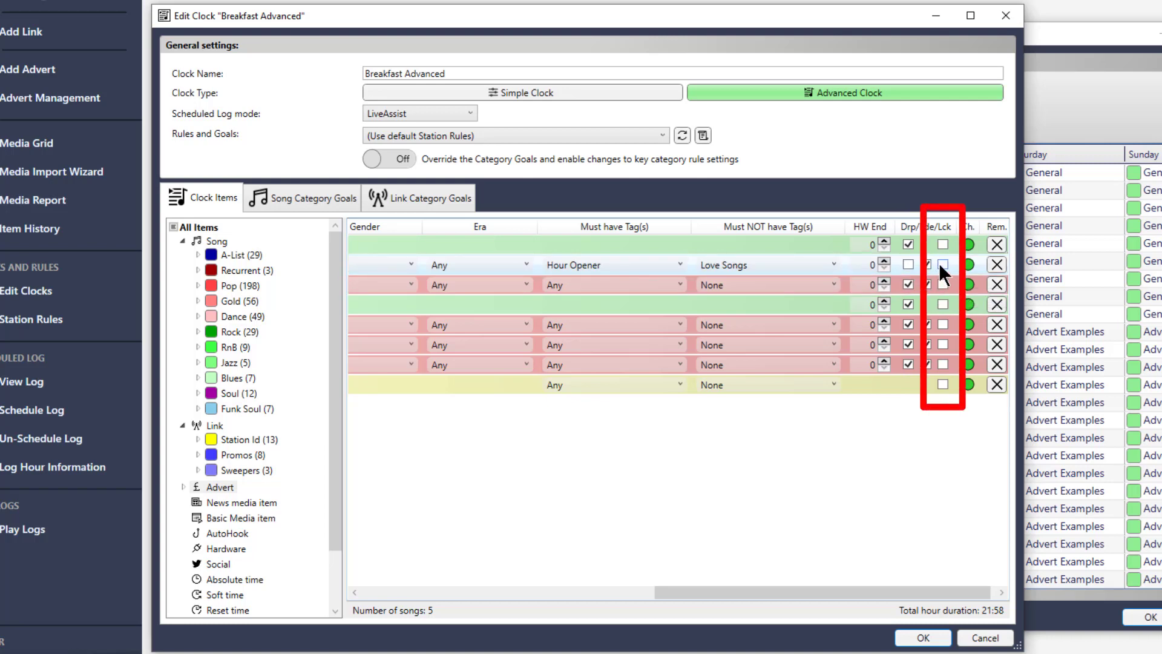
left_click(940, 264)
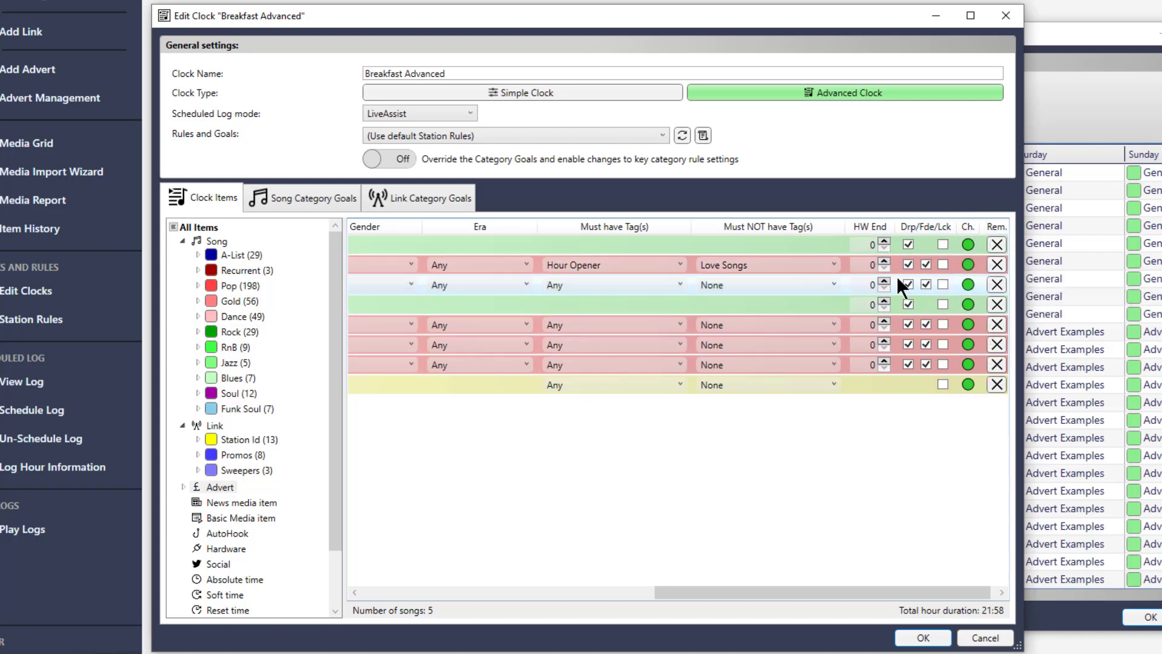
Switch the first song item's chain setting to stop.
left_click(969, 264)
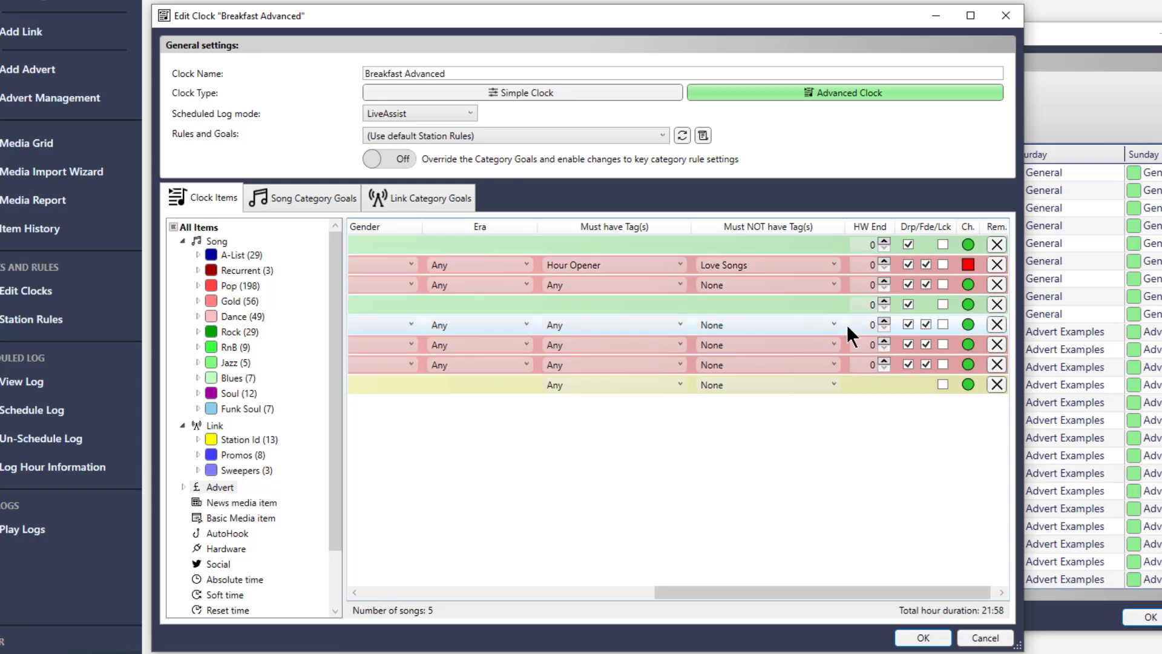
Copy all eight clock items and paste the set twice at the end of the clock.
left_click_drag(733, 591, 381, 596)
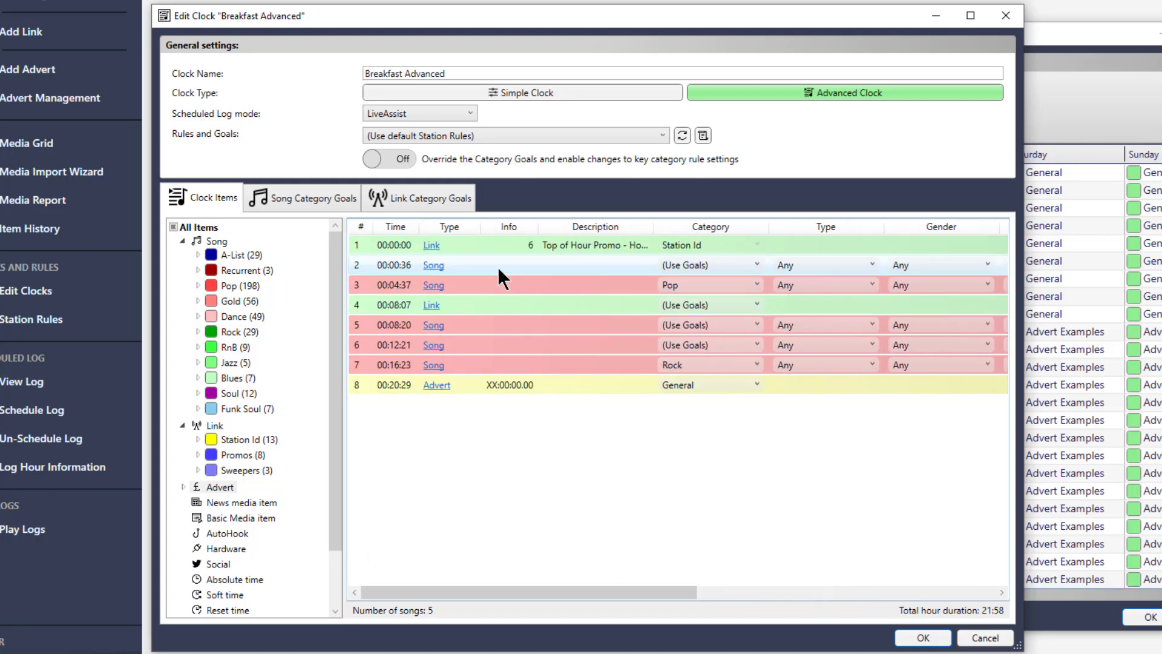
left_click(494, 248)
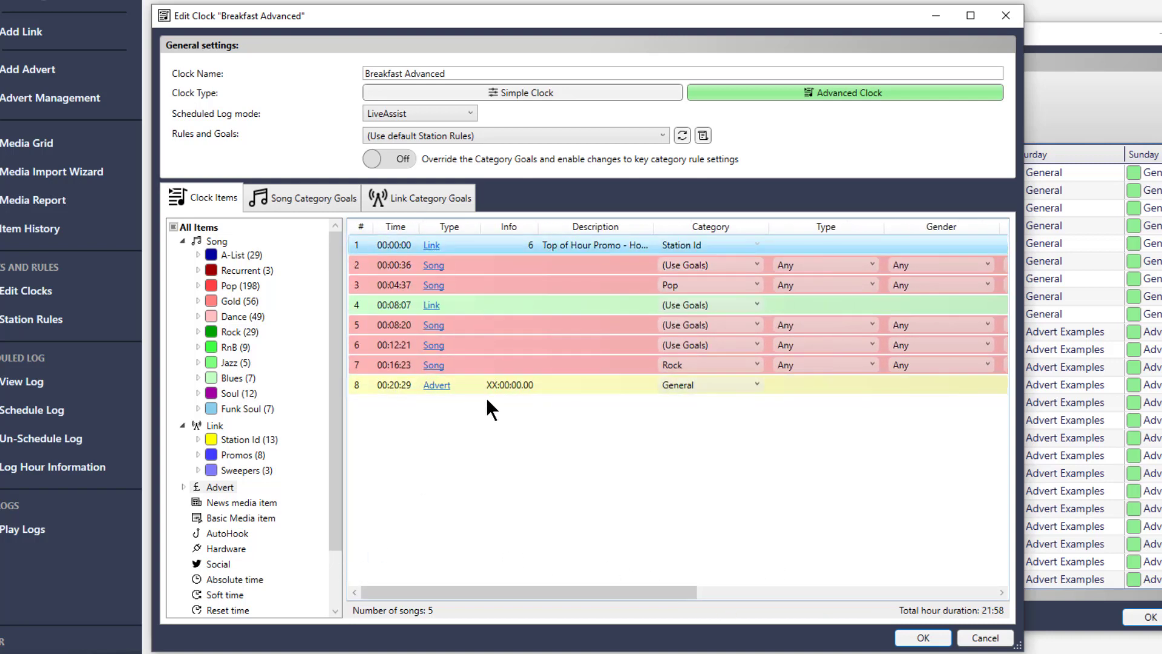
left_click(558, 381, "shift")
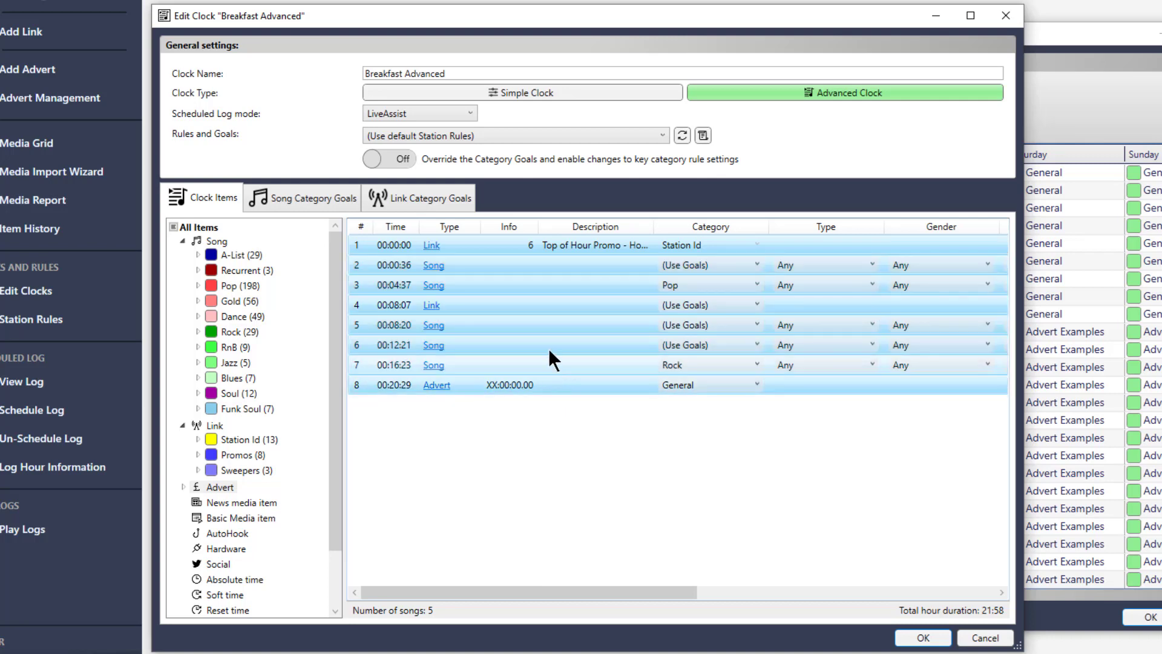
right_click(541, 314)
left_click(599, 378)
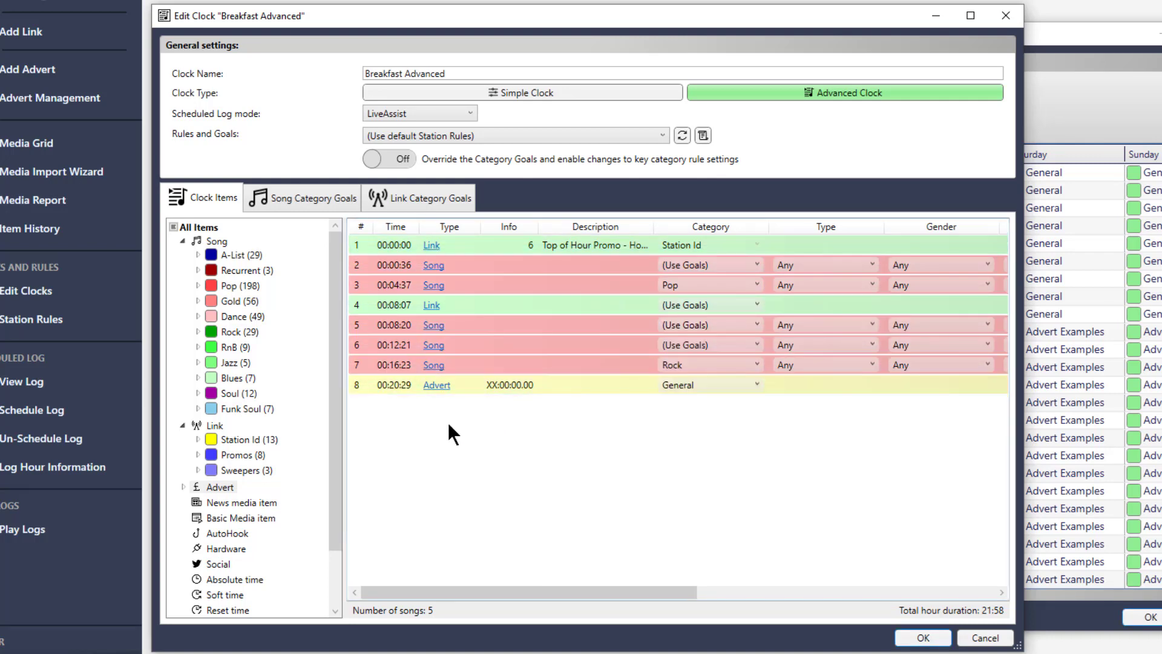
right_click(447, 421)
left_click(503, 508)
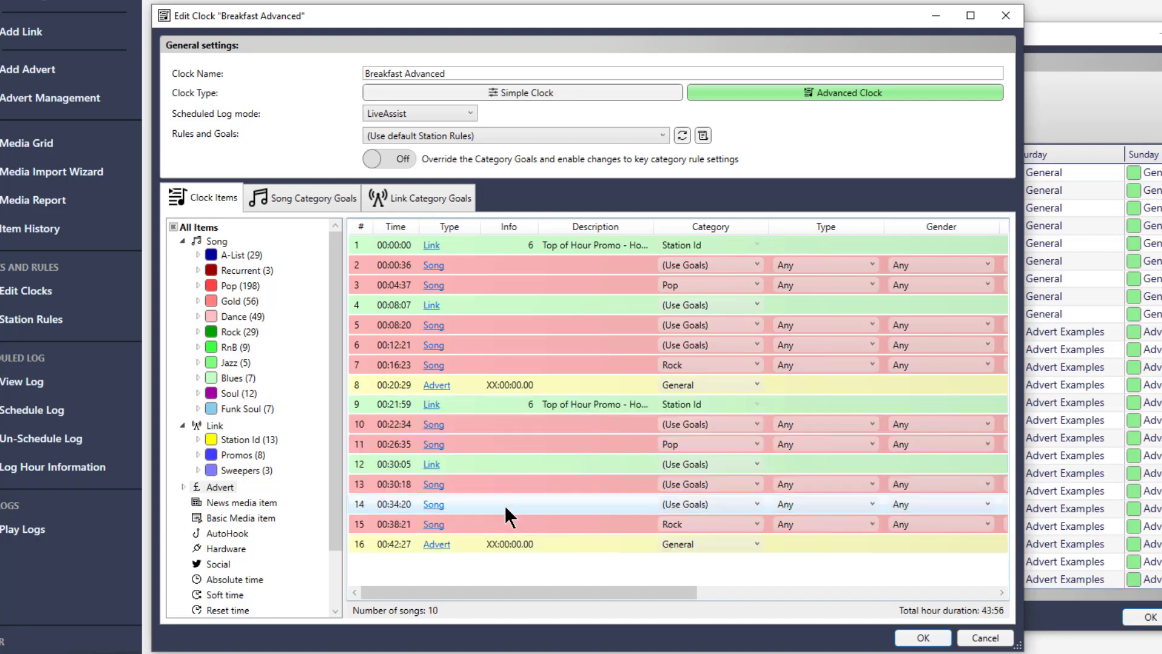
right_click(502, 567)
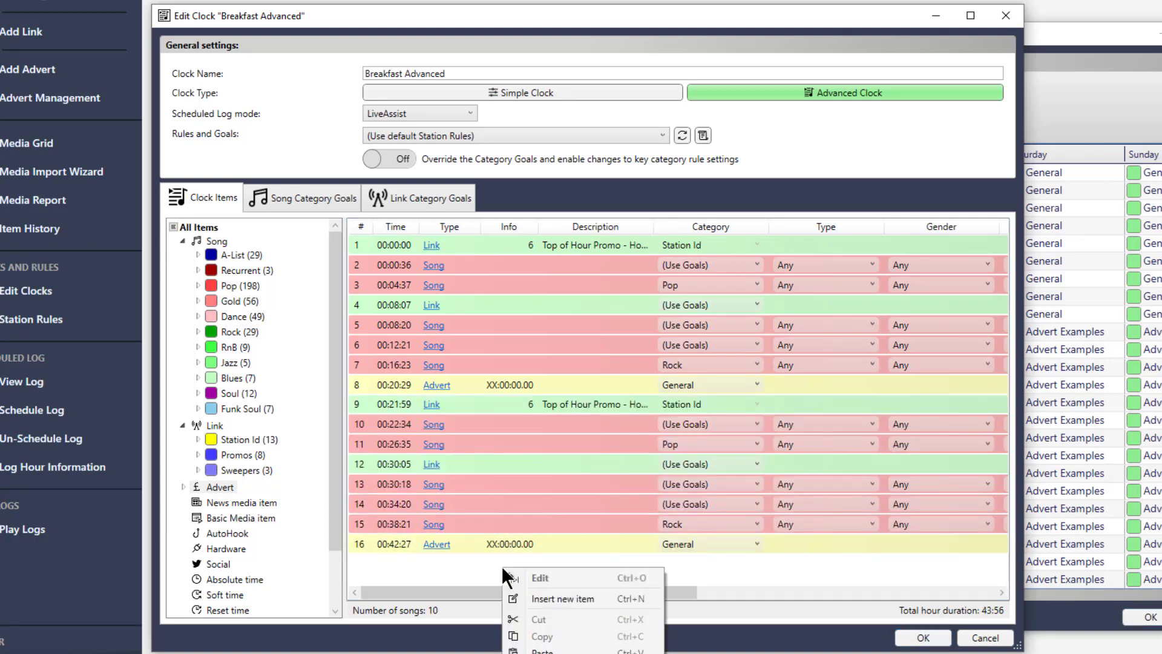
left_click(566, 648)
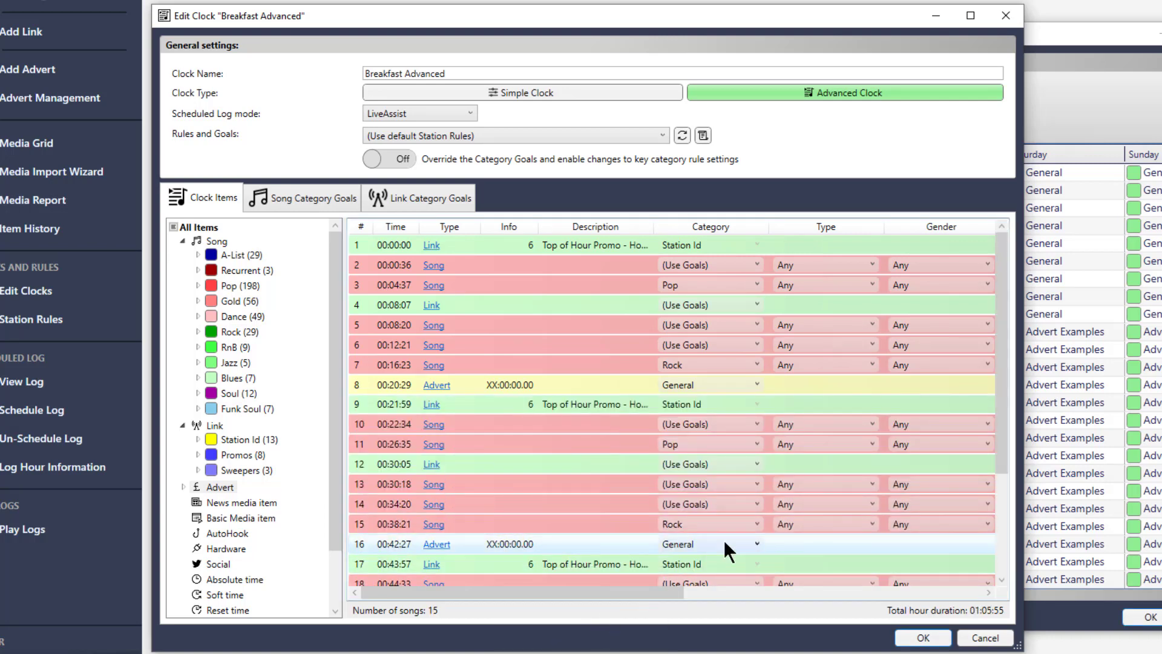
Set the link at item 9 to choose a suitable item from the Station Id category.
scroll(724, 539, "down", 2)
scroll(566, 510, "up", 2)
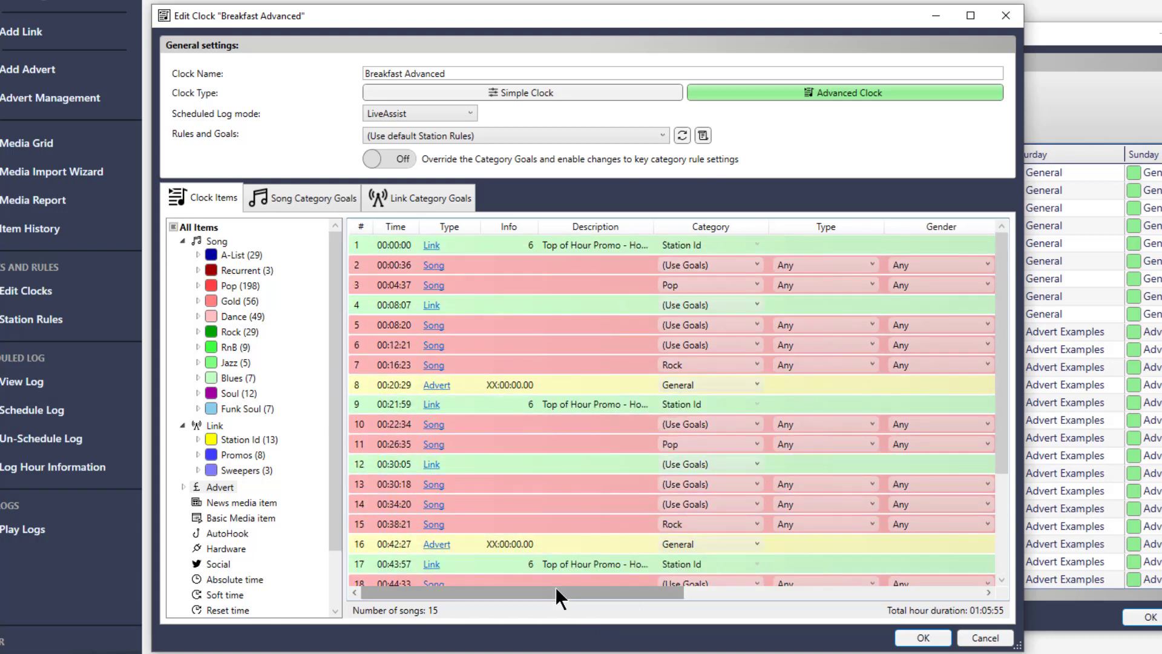
scroll(619, 412, "down", 3)
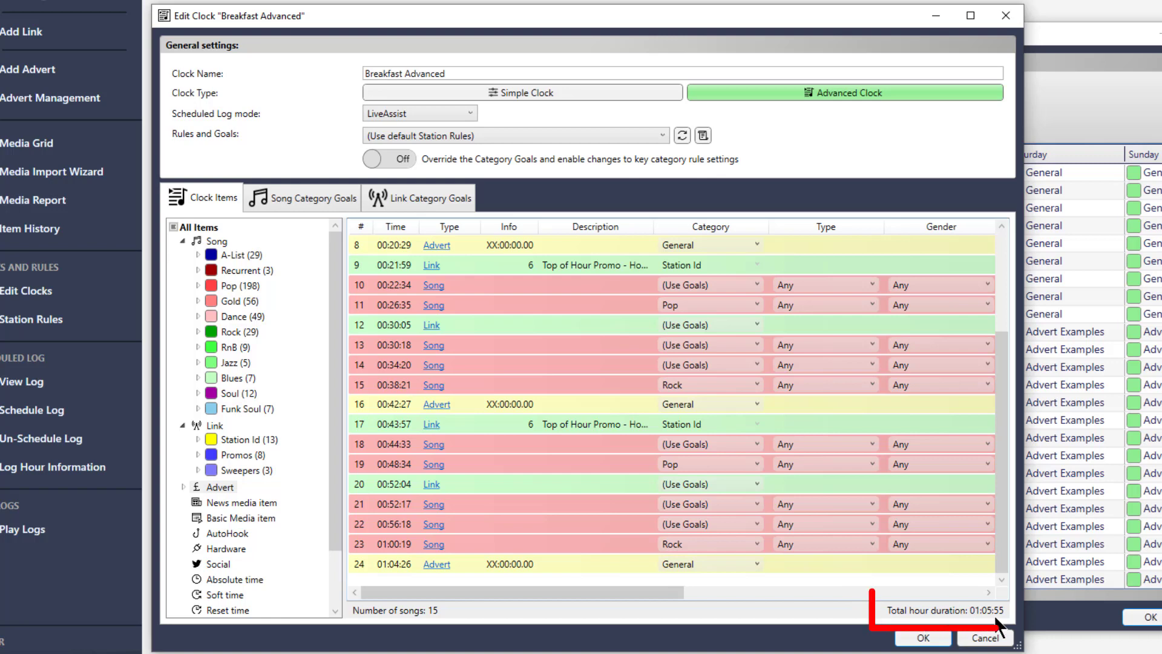
scroll(605, 472, "up", 3)
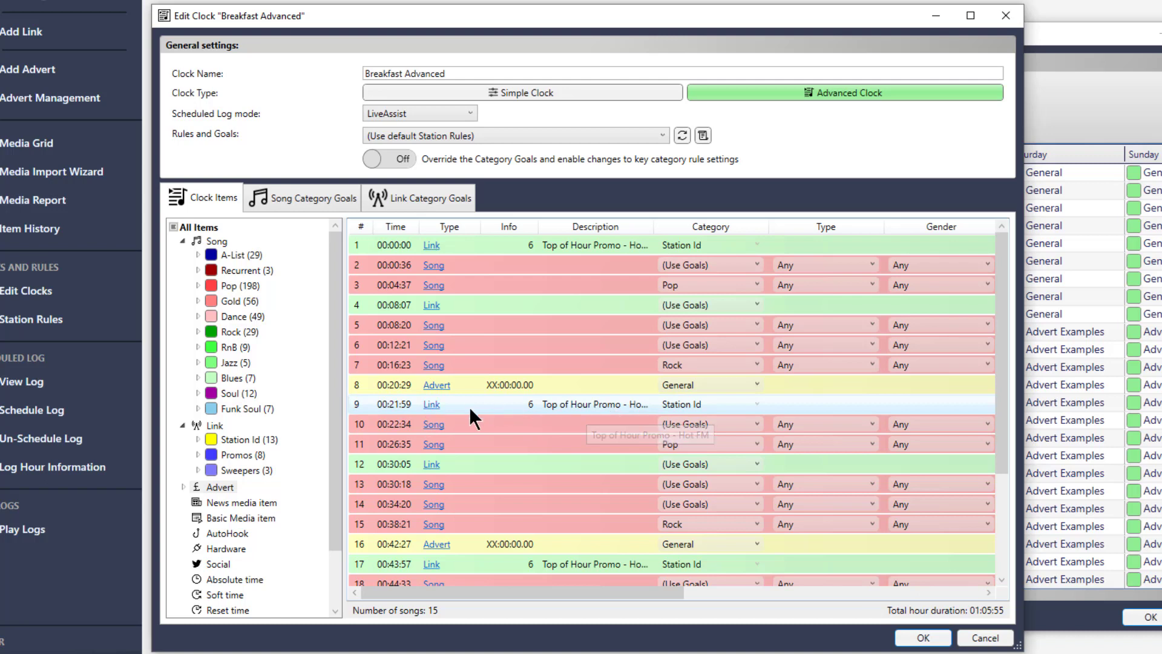
left_click(431, 405)
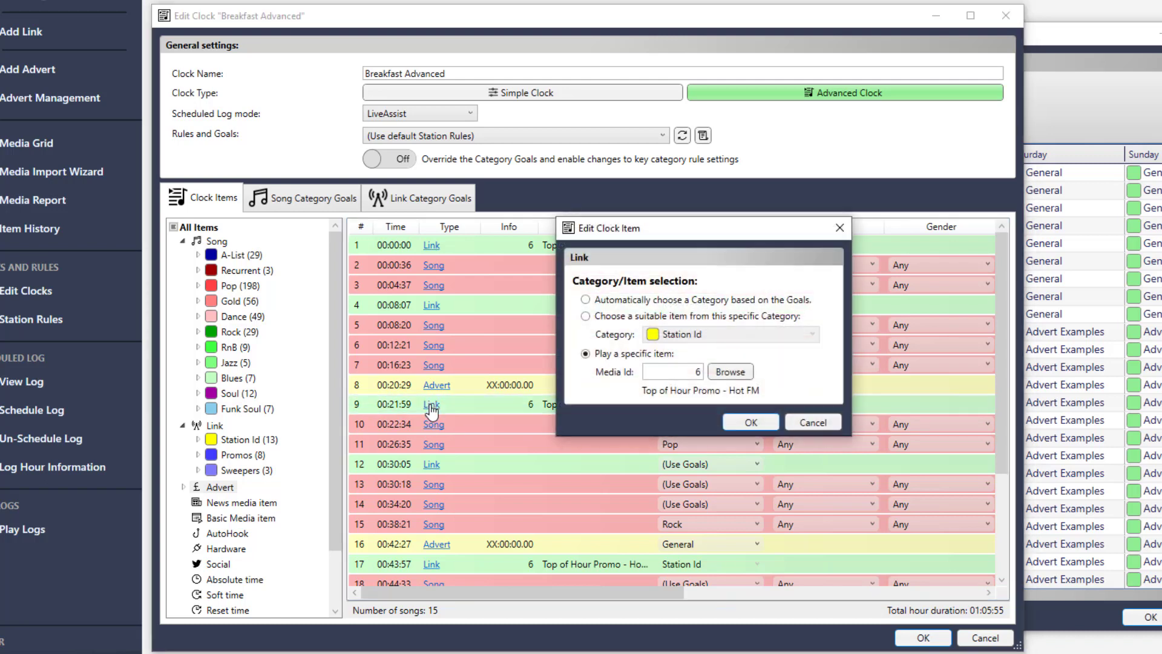
left_click(597, 299)
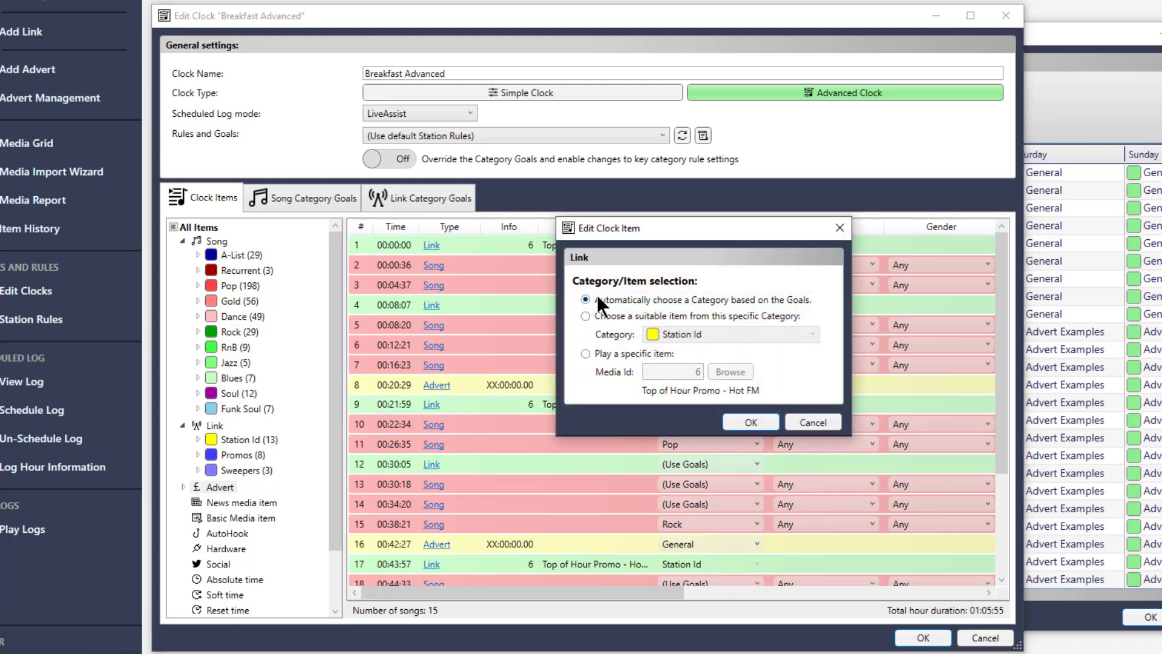
left_click(585, 316)
left_click(750, 422)
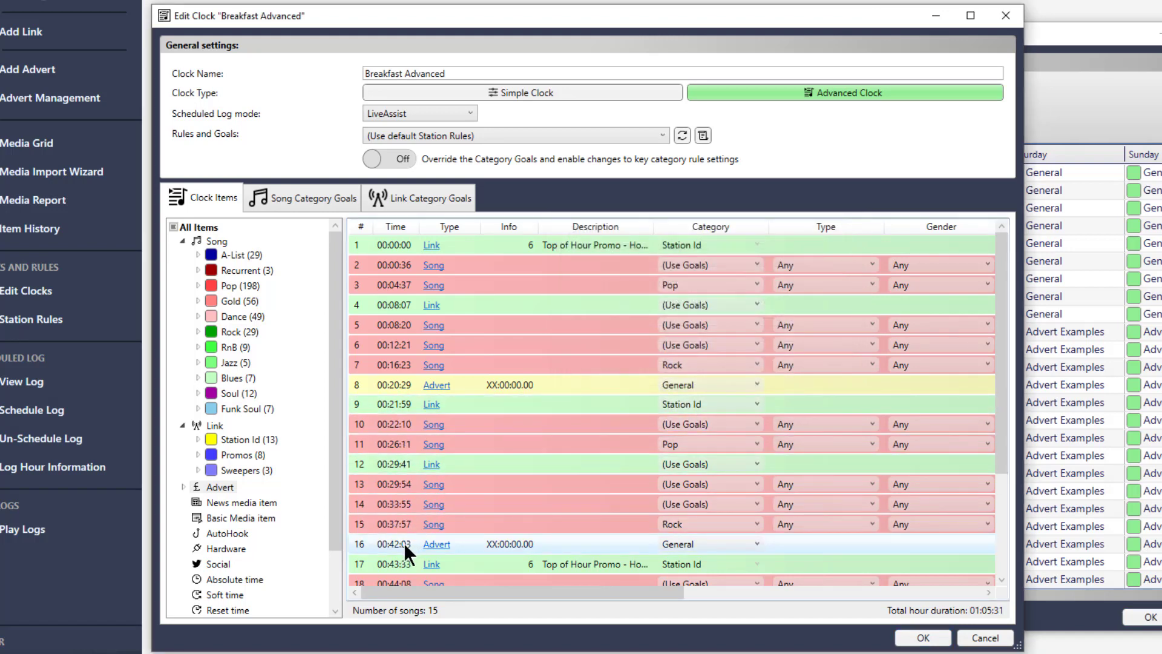
Set the link at item 17 to choose its category automatically based on the goals.
scroll(549, 513, "down", 2)
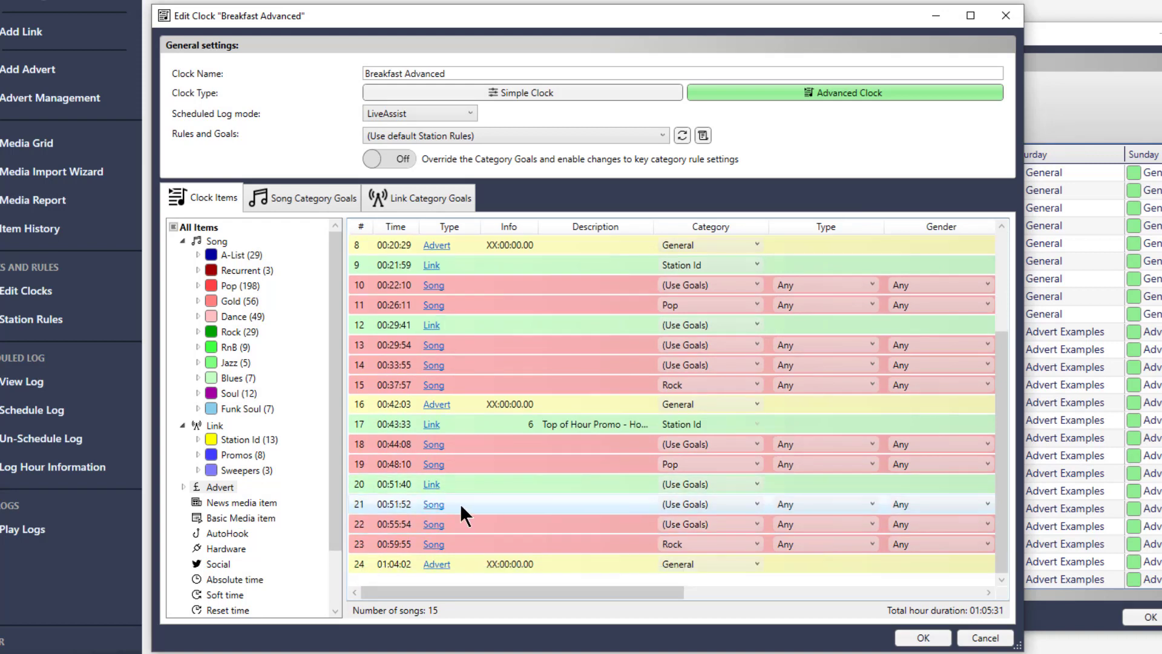
scroll(459, 503, "up", 1)
left_click(430, 485)
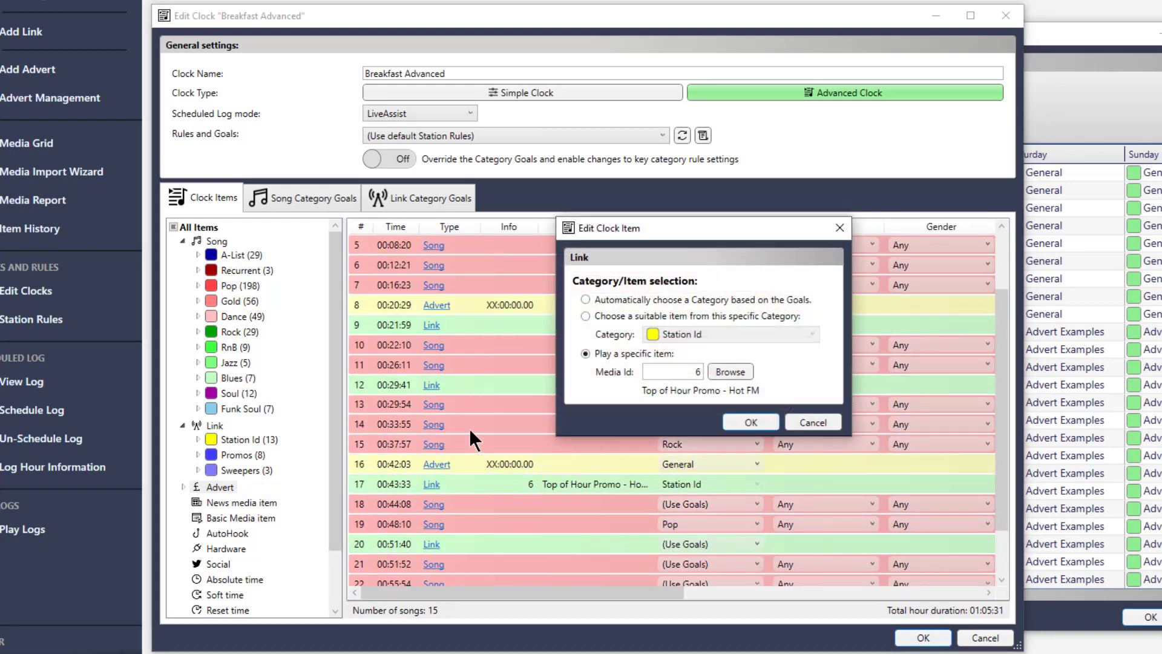
left_click(593, 297)
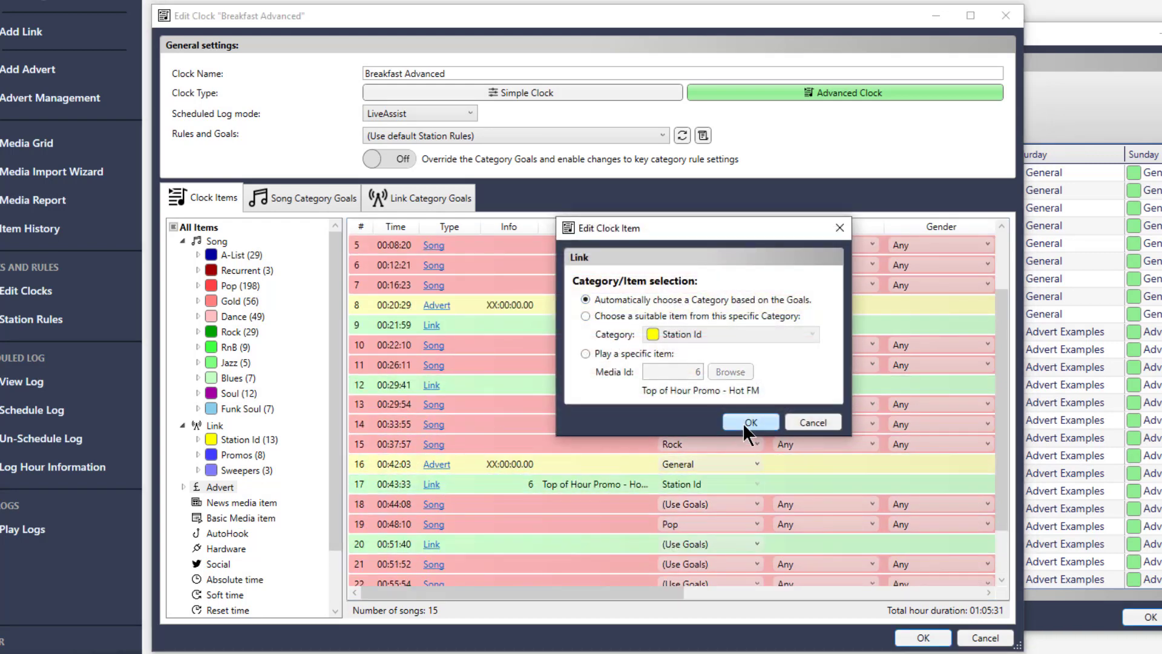
left_click(750, 423)
Collapse the Link and Song groups in the tree of available items.
scroll(742, 423, "down", 1)
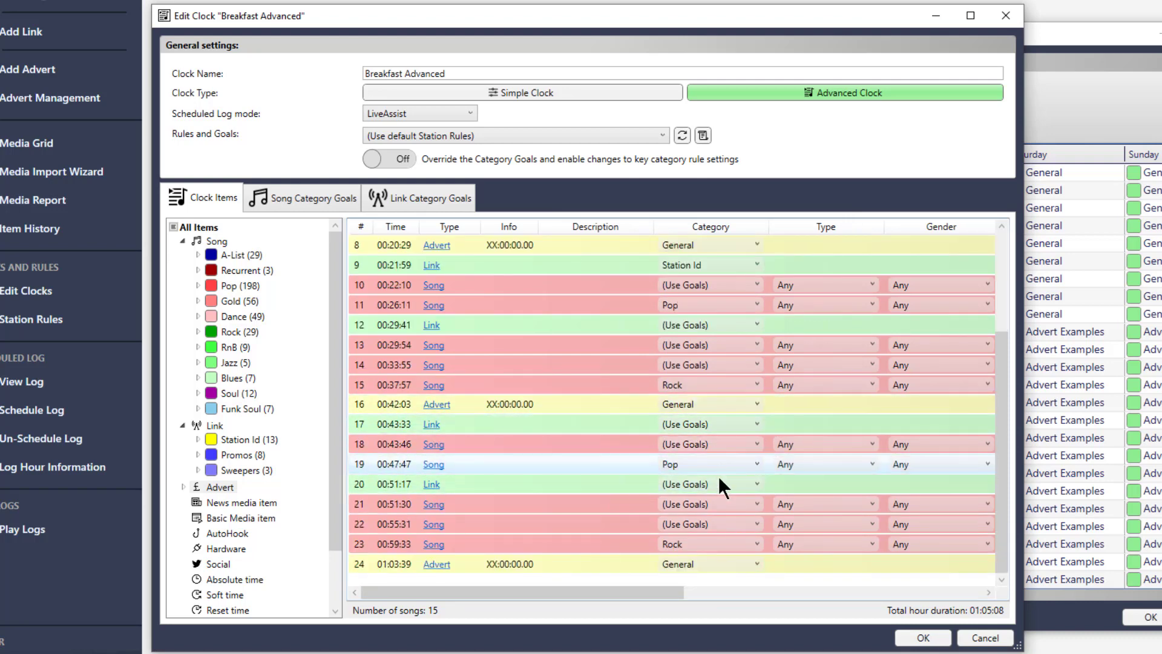
scroll(542, 457, "up", 3)
scroll(605, 363, "down", 2)
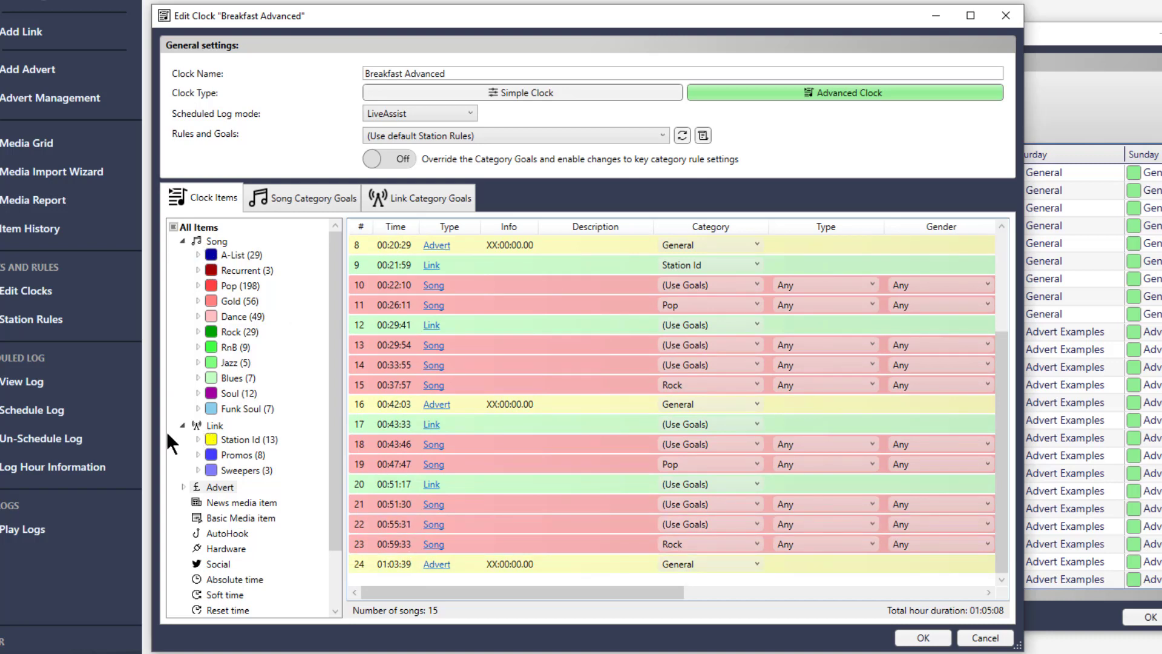
left_click(182, 426)
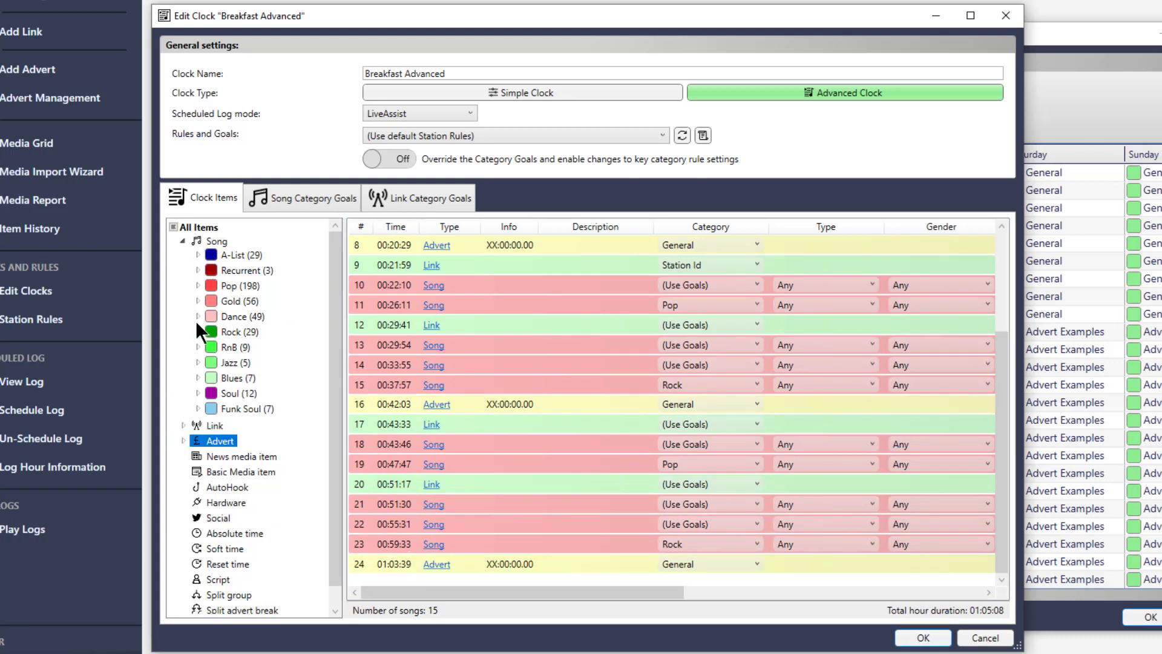
left_click(183, 241)
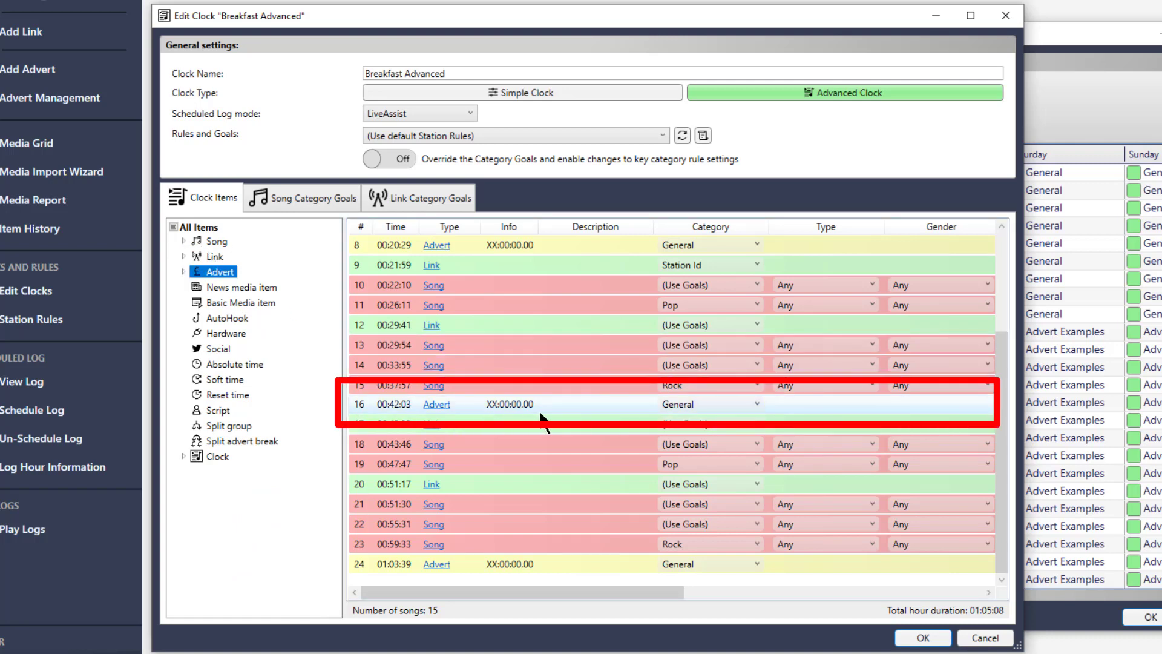
Examine the category choices and edit options of the General advert at item 16.
left_click(703, 408)
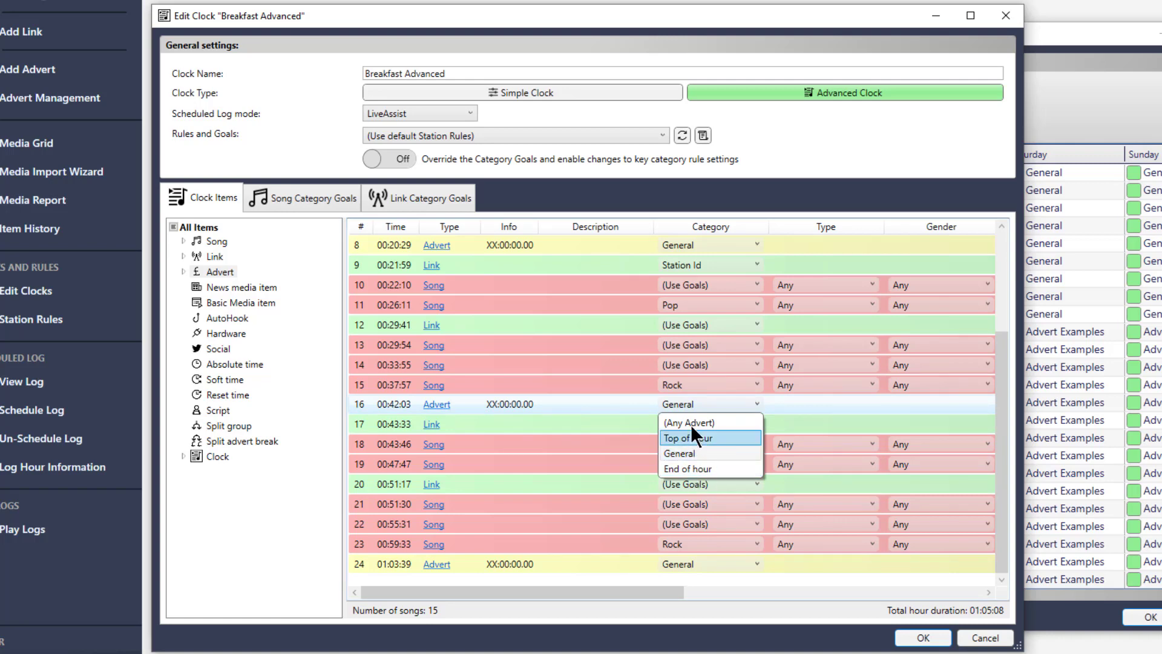
left_click(501, 408)
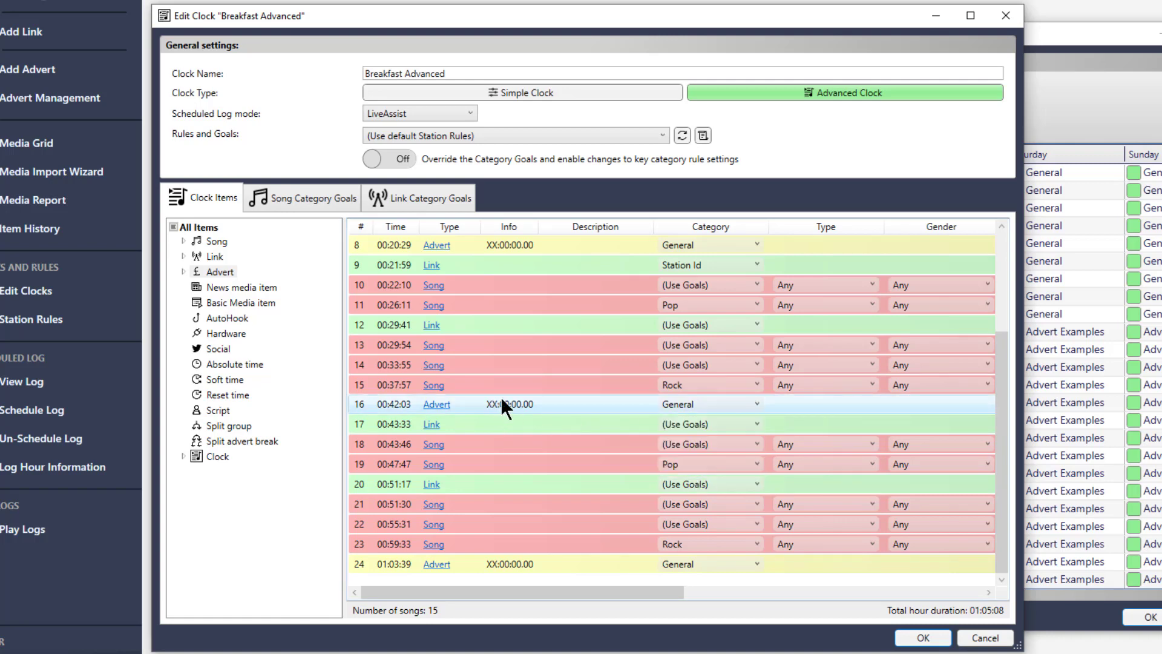
double_click(500, 404)
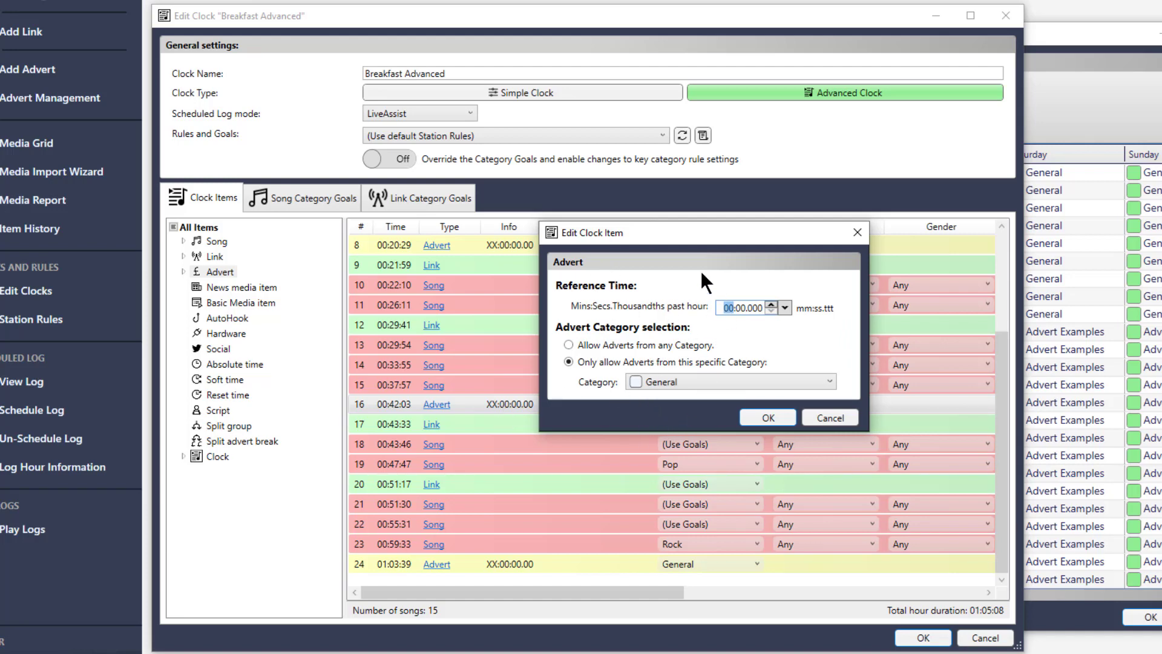
left_click(840, 419)
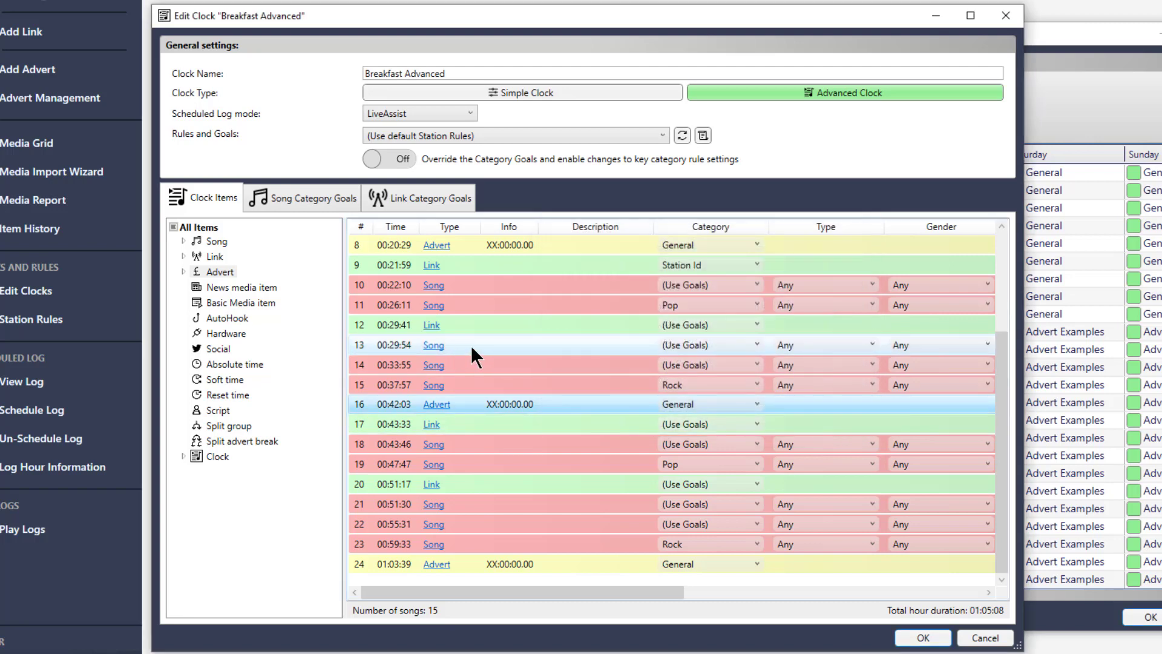
Try a reference time of 40 minutes past the hour on the advert at item 16 and restore it to 00:00.000.
double_click(502, 403)
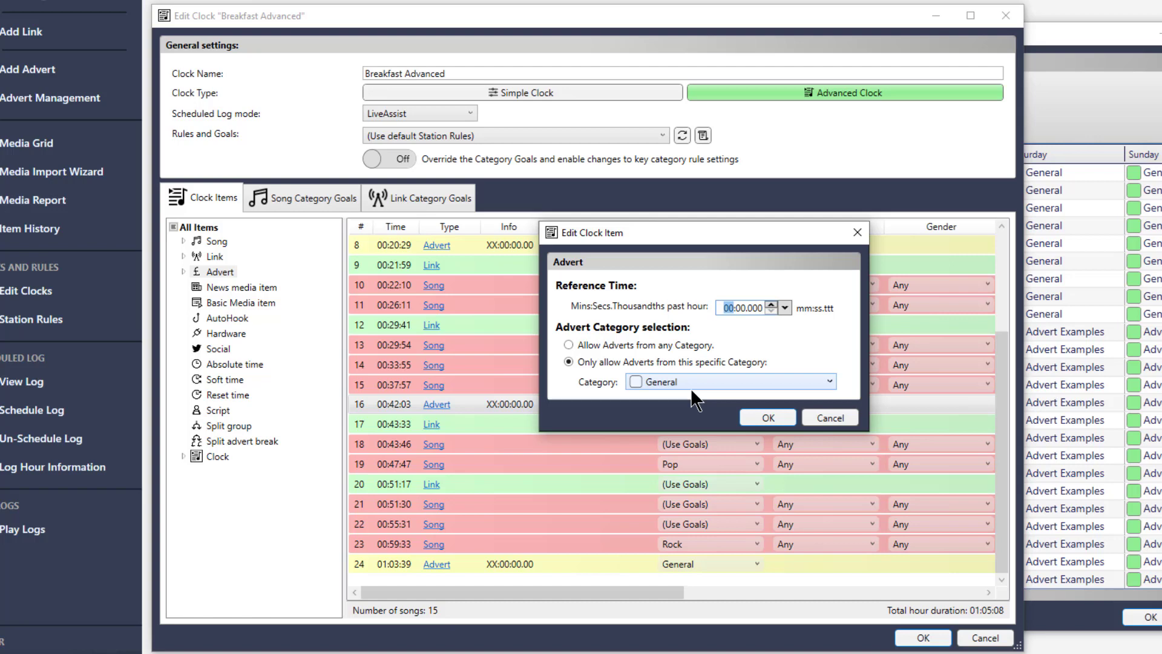
type("40")
left_click(747, 420)
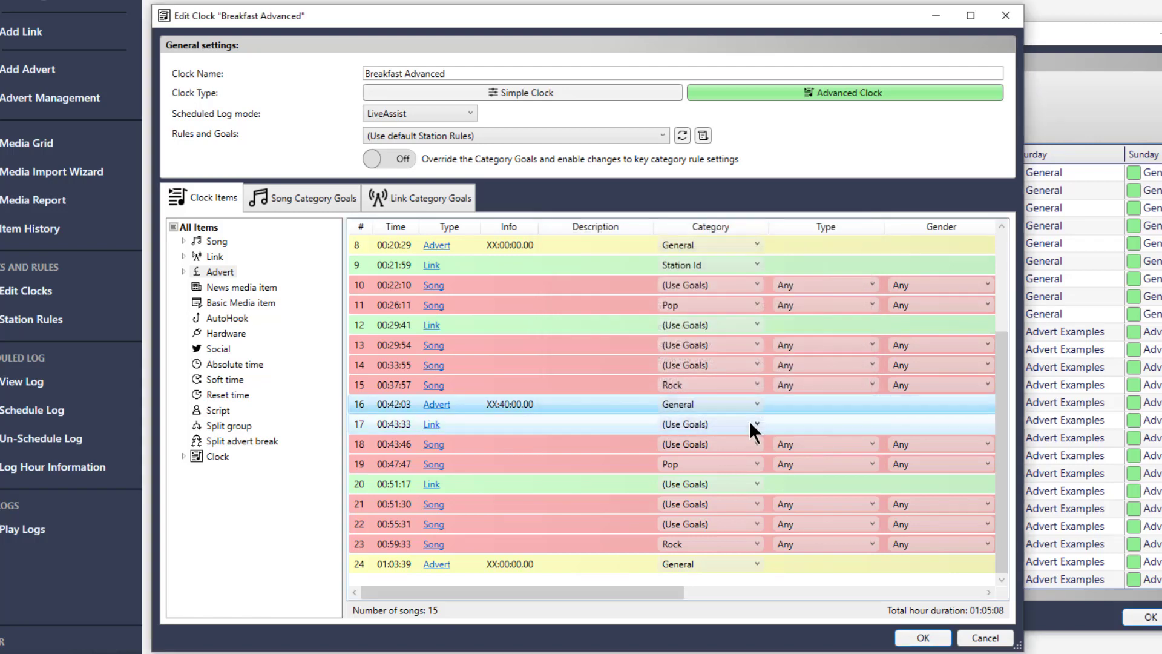
double_click(504, 404)
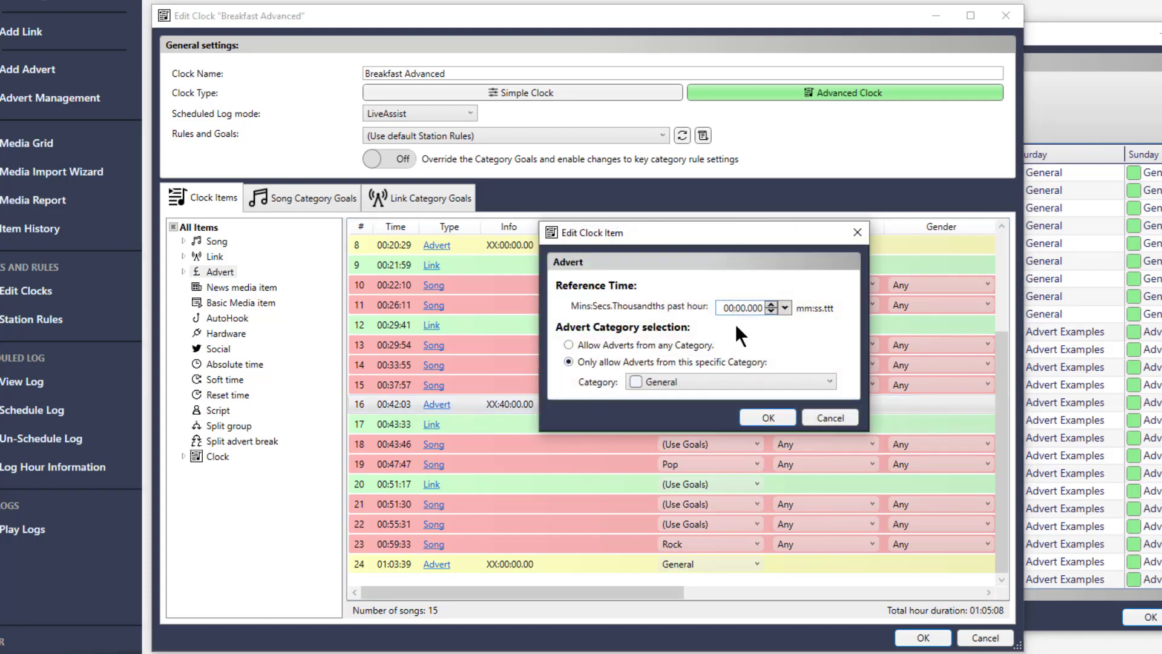
left_click(766, 416)
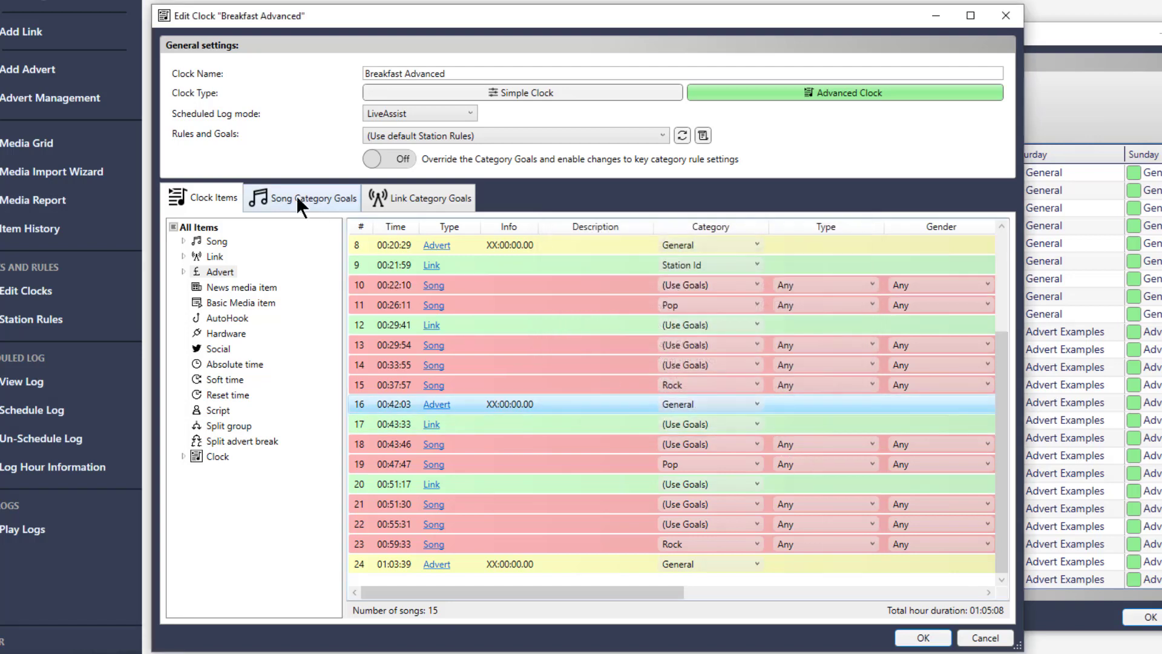
Try out a News media item at position 19 and delete it from the clock.
left_click(220, 287)
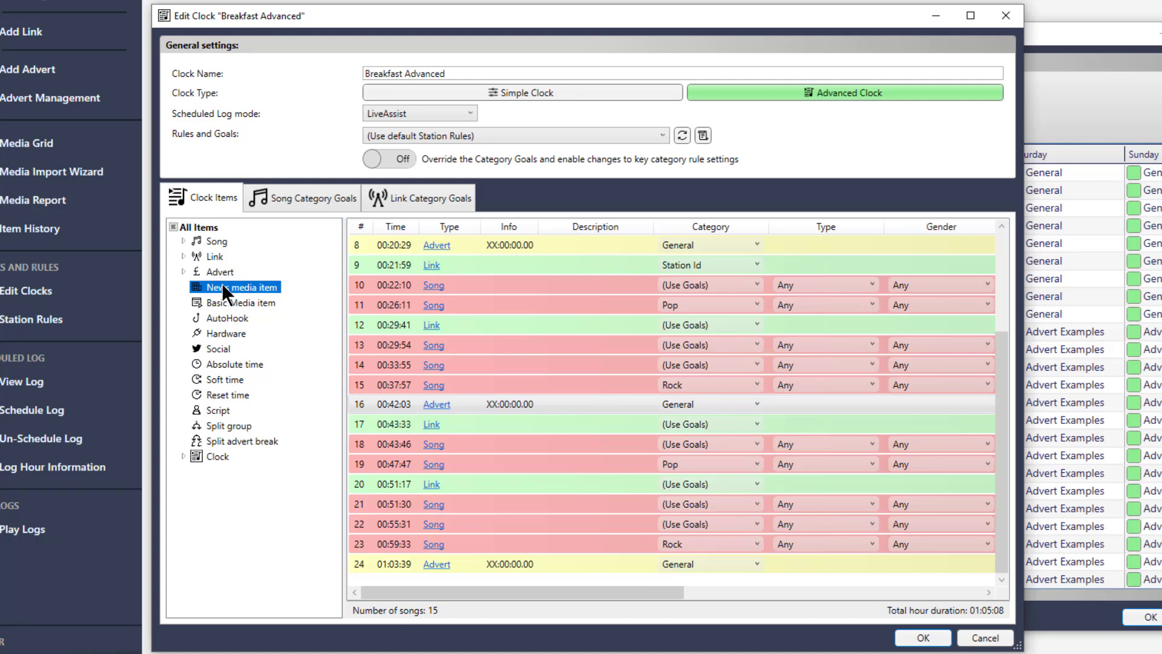
left_click_drag(225, 291, 511, 462)
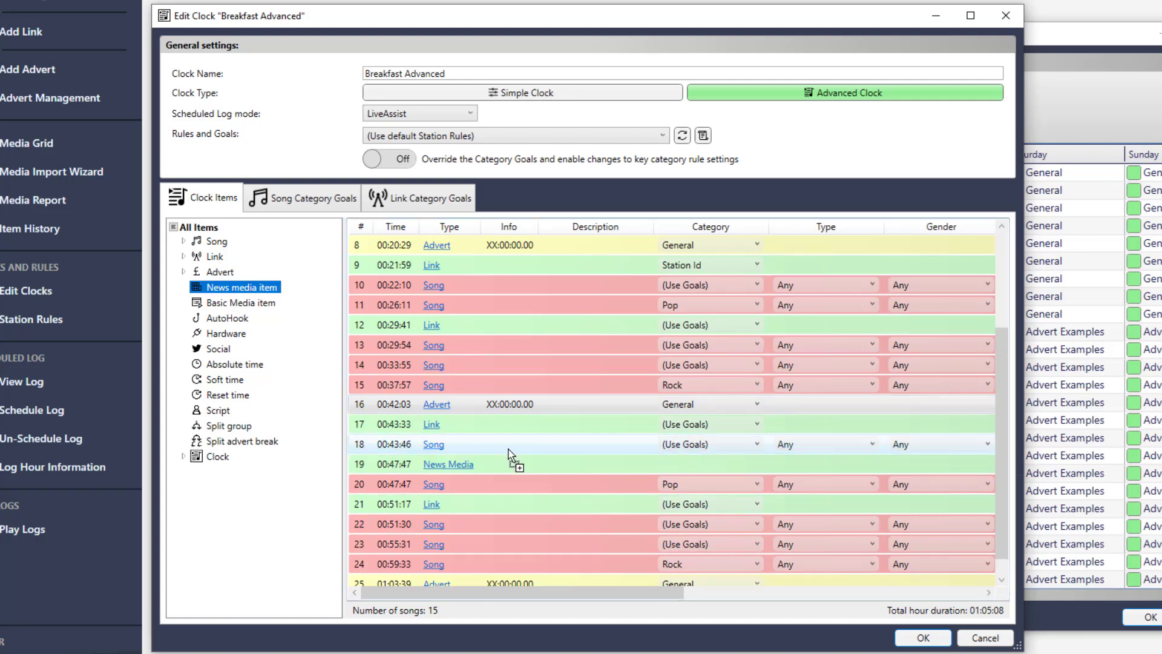
left_click(449, 465)
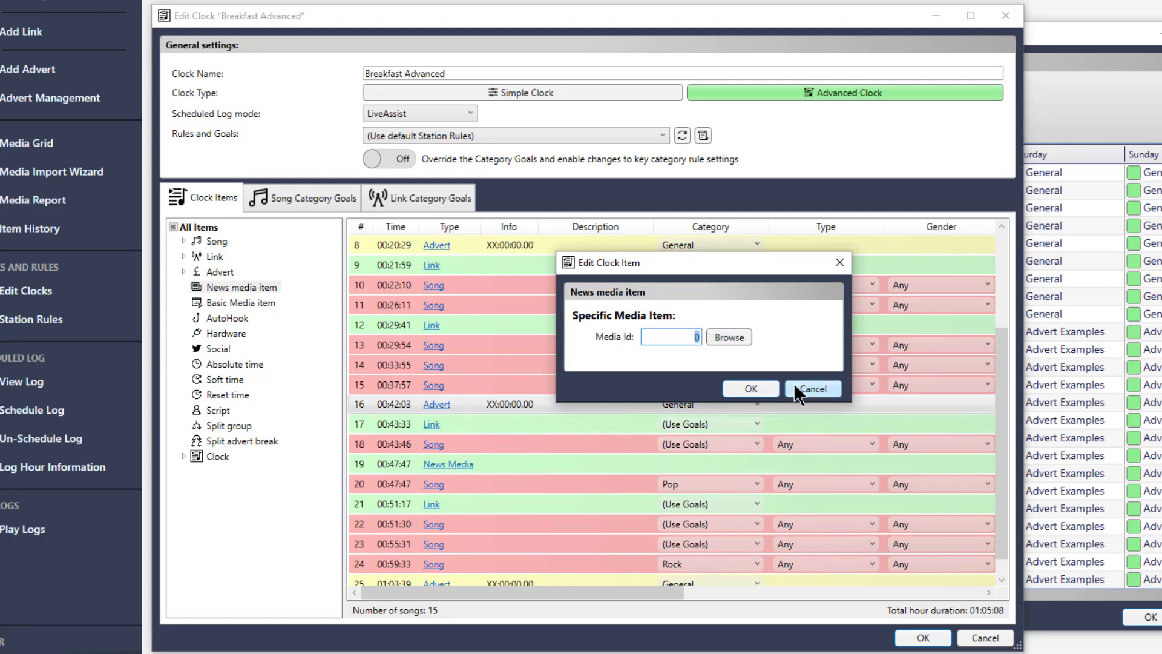
left_click(814, 385)
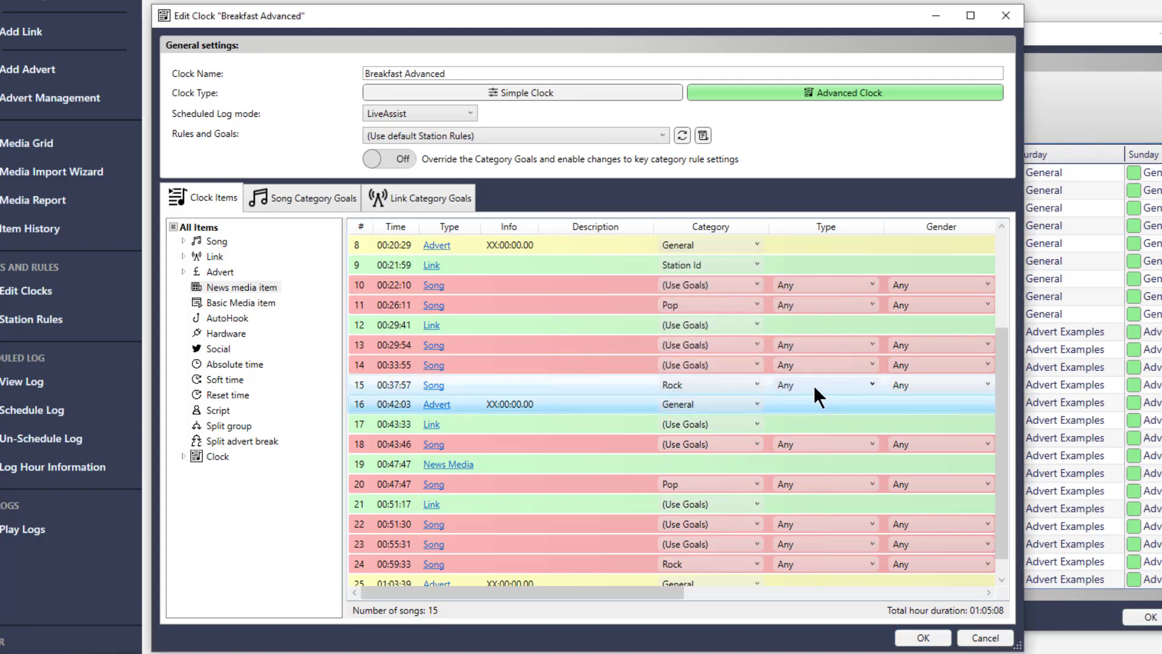
right_click(459, 464)
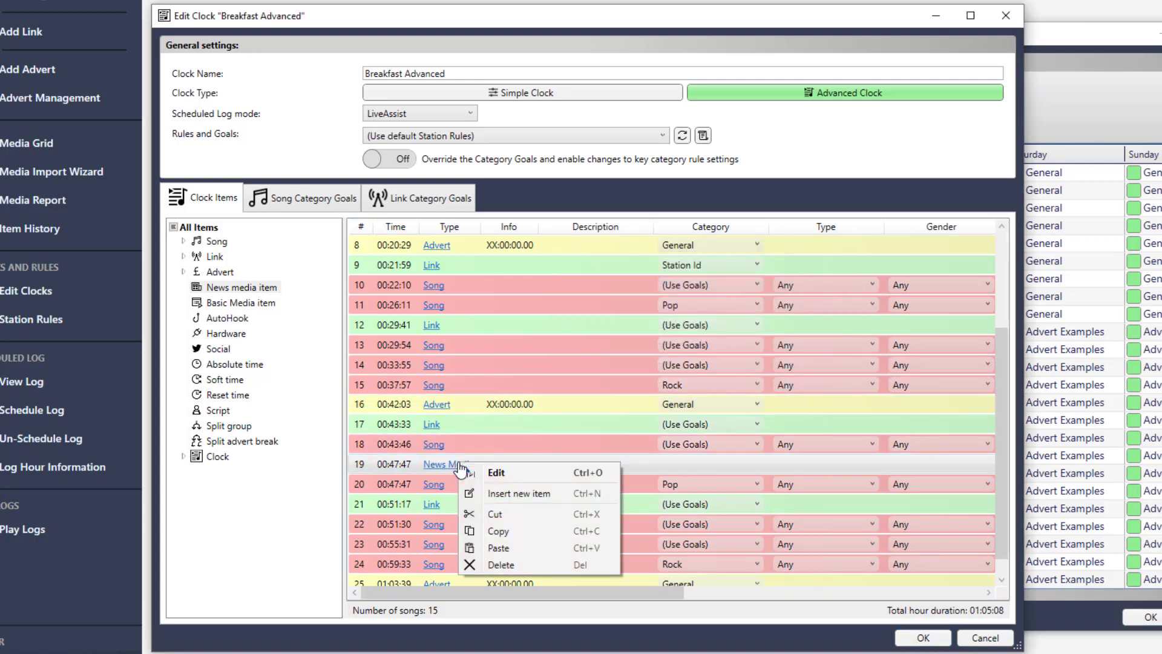
left_click(535, 565)
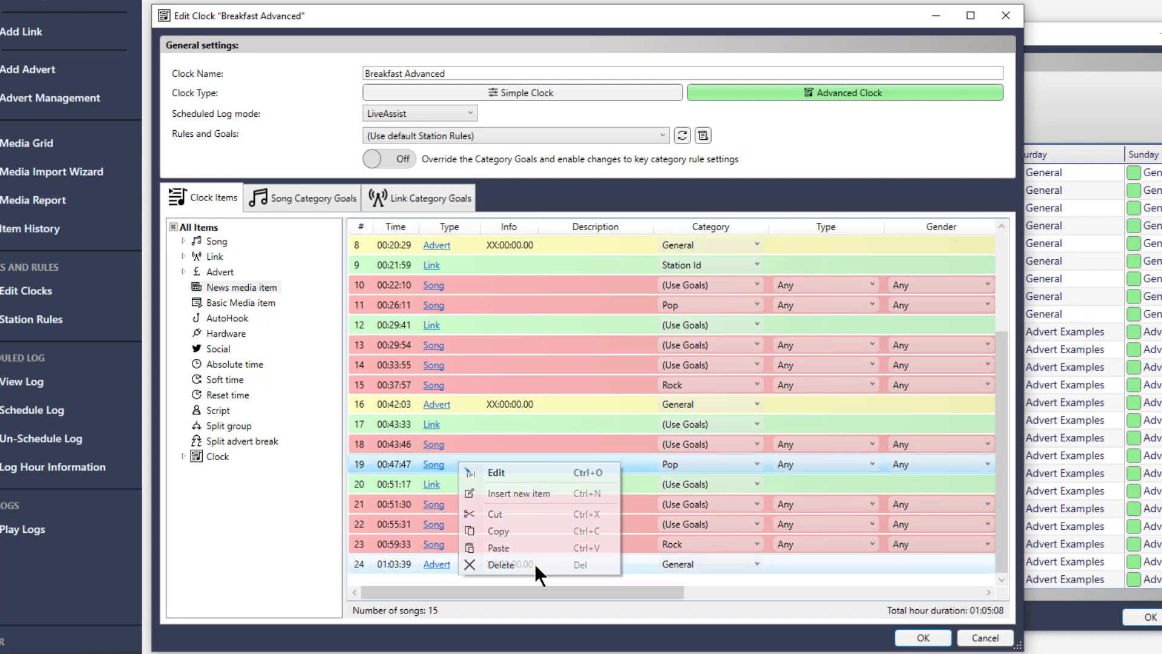
Insert a Basic Media item below the link at item 20 and set its media ID to 15.
left_click(262, 301)
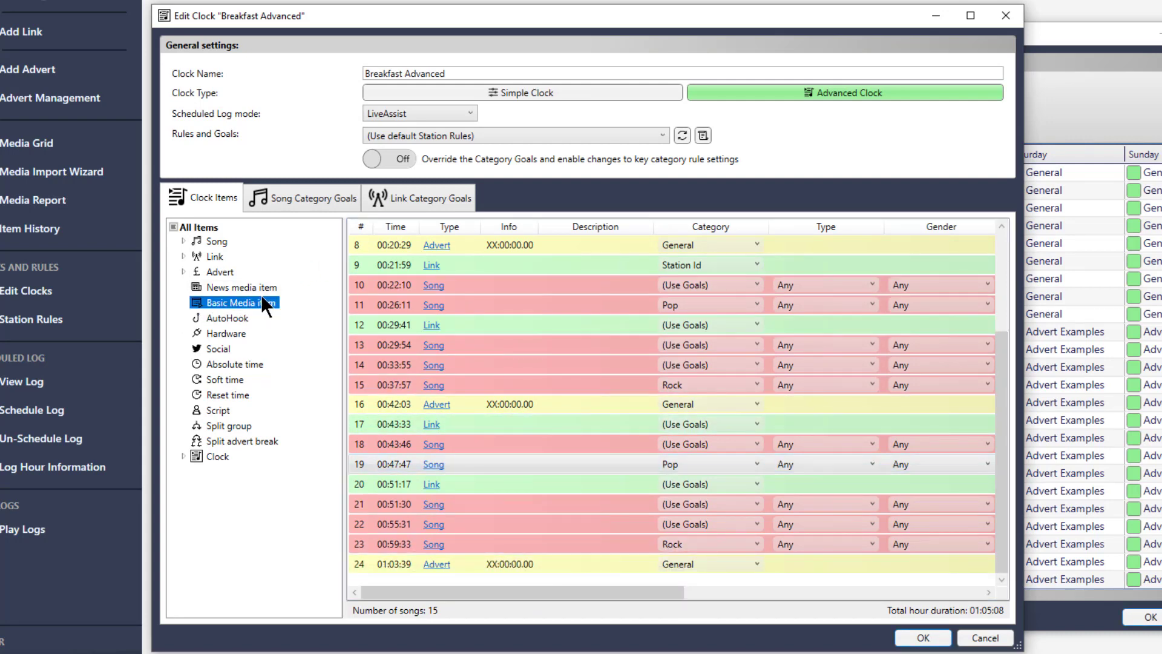
left_click_drag(259, 298, 506, 489)
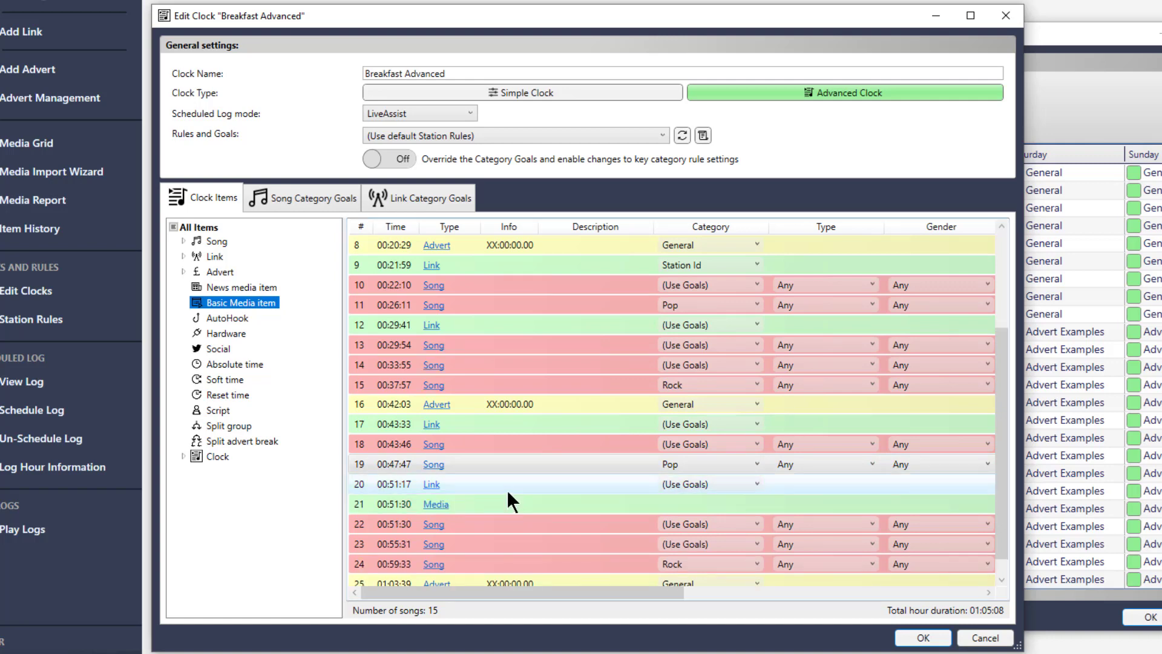
left_click(444, 503)
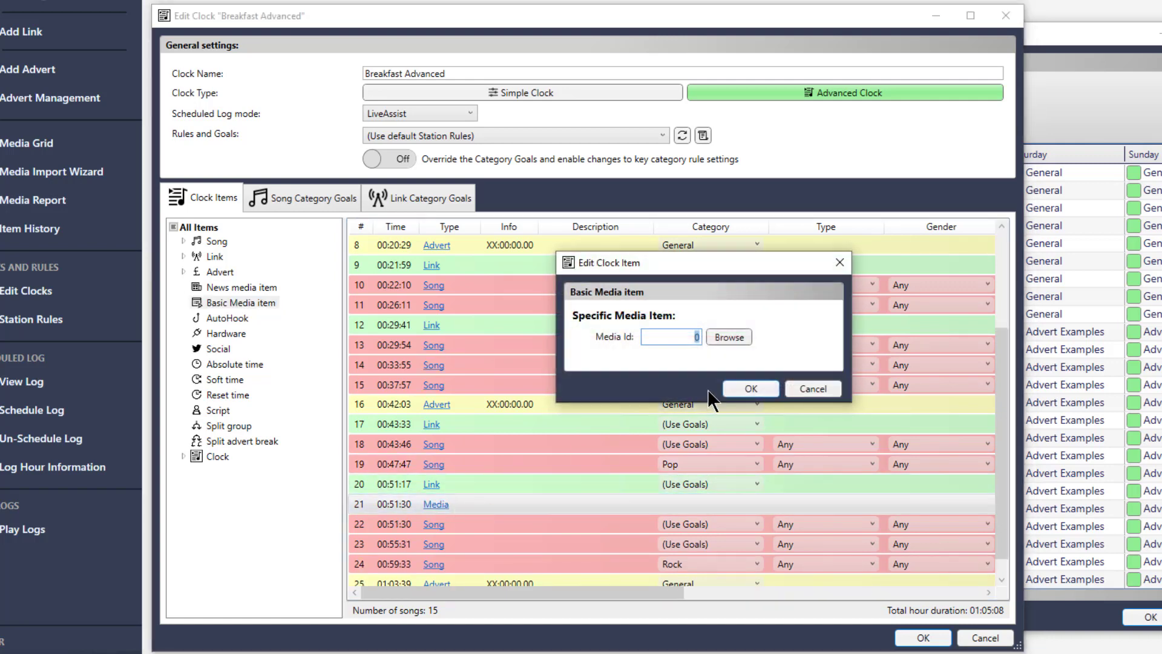
type("15")
key("Return")
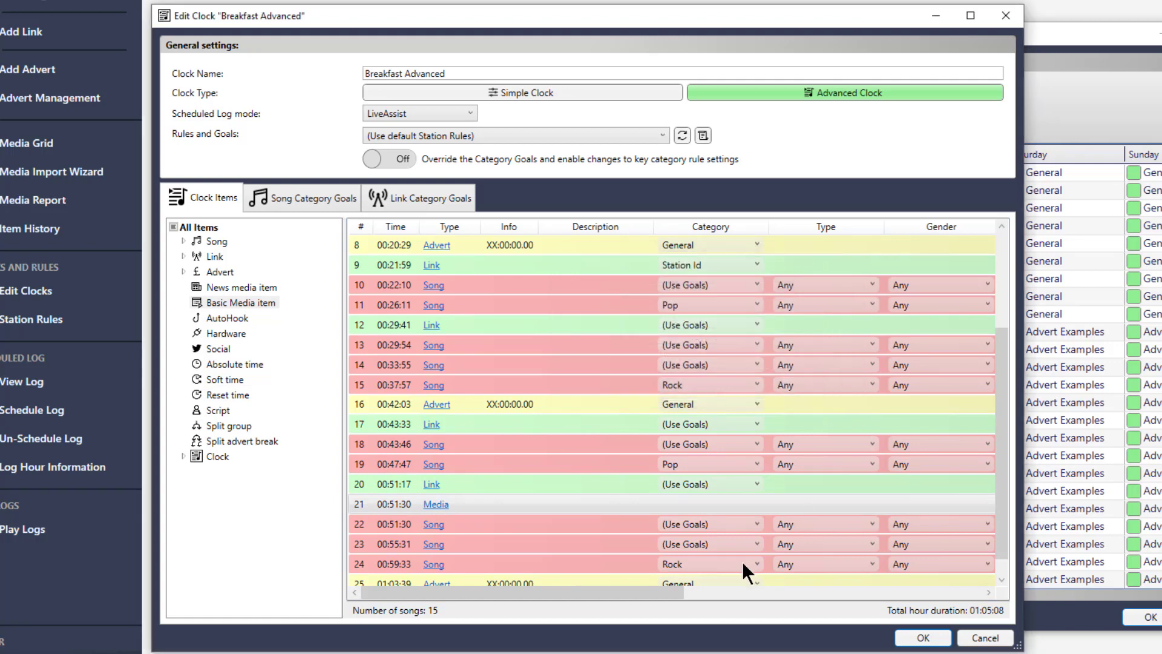
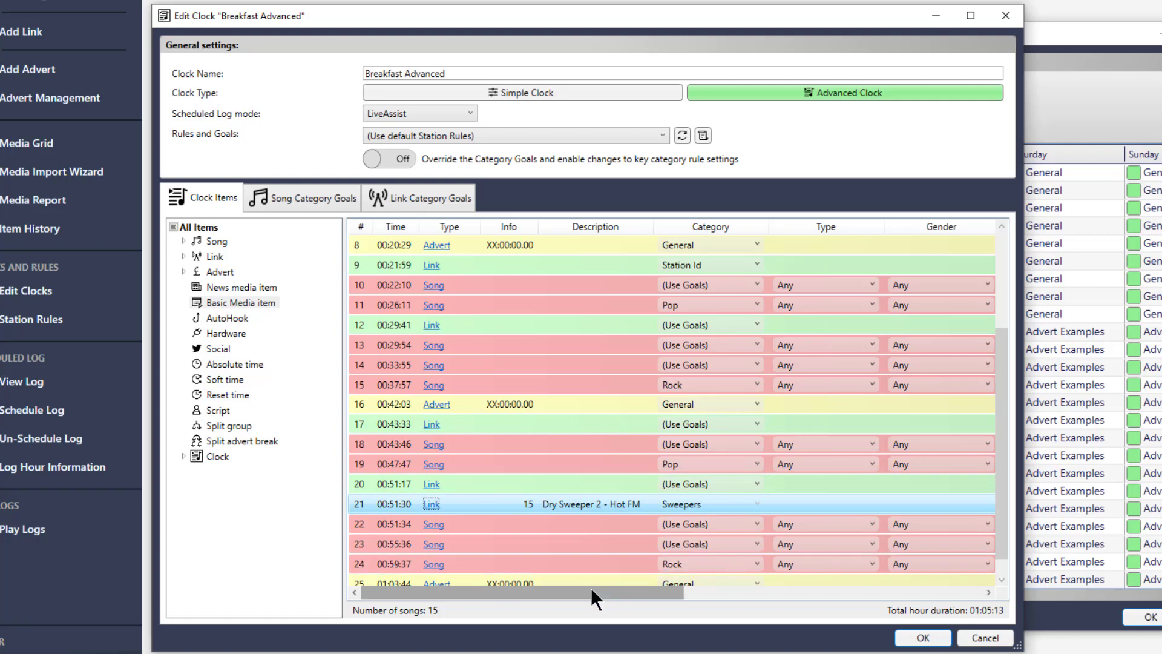
Remove the (Use Goals) link directly above the Dry Sweeper 2 link and check the sweeper's Ch. setting.
left_click_drag(592, 590, 941, 603)
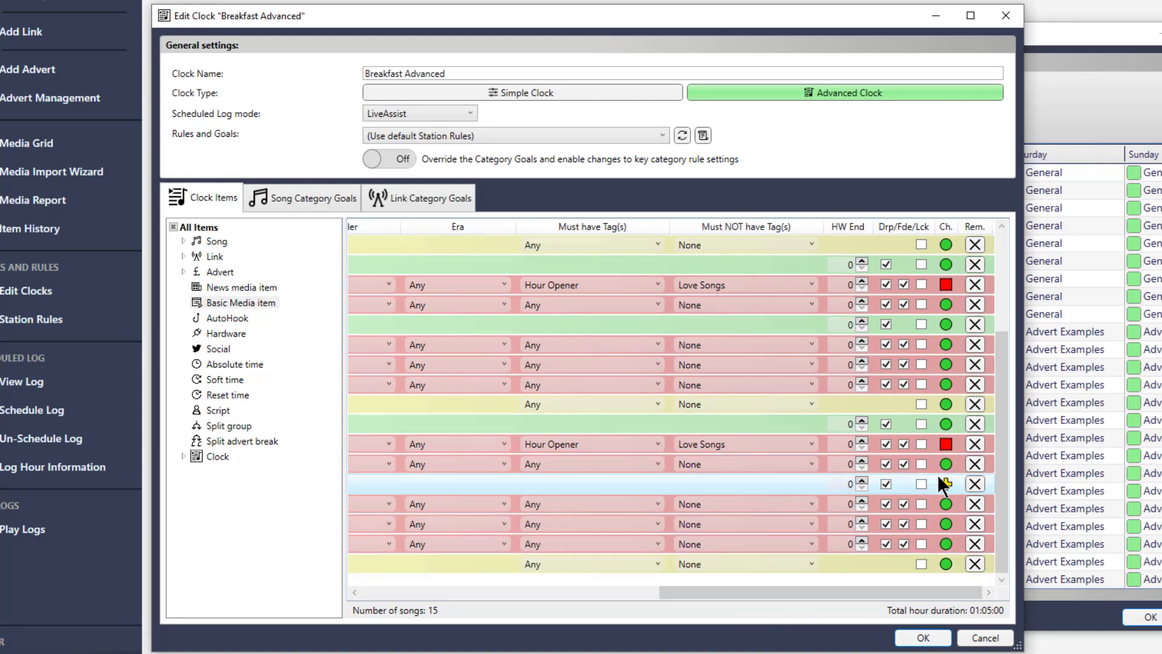
left_click_drag(741, 588, 429, 559)
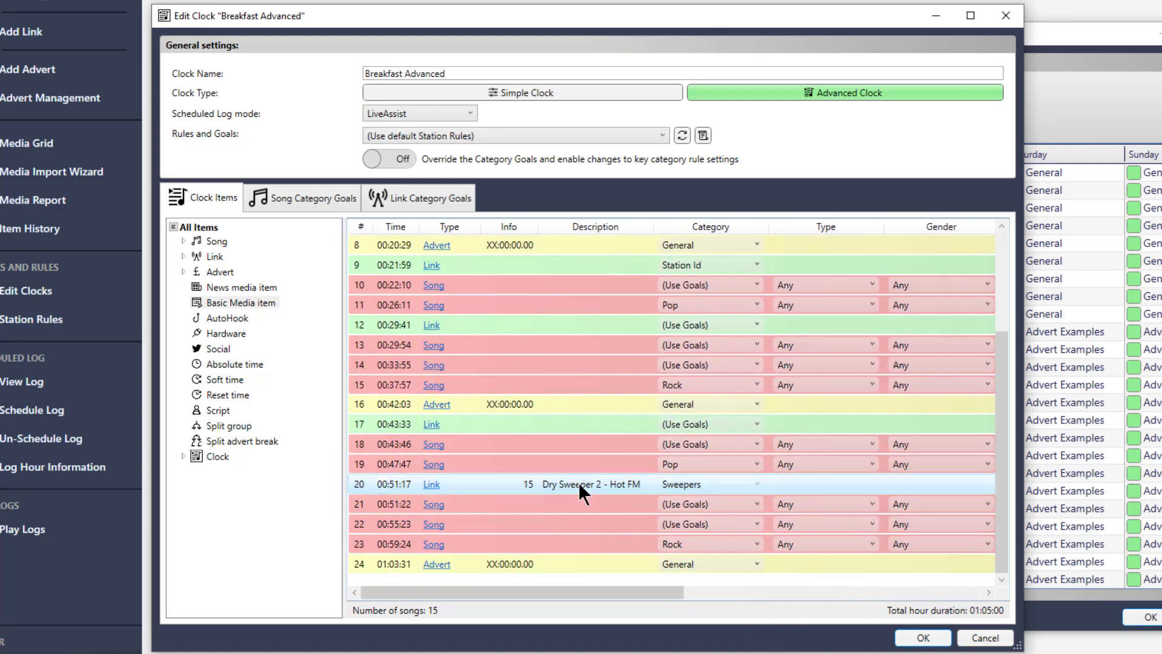
left_click(605, 486)
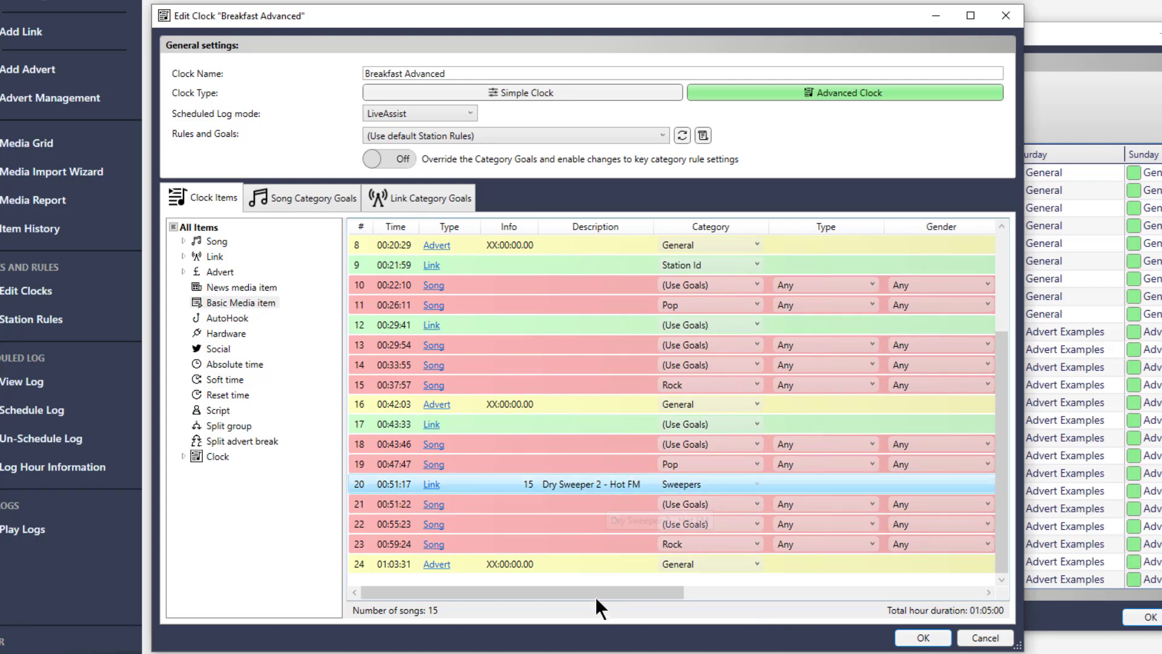
left_click_drag(591, 589, 933, 599)
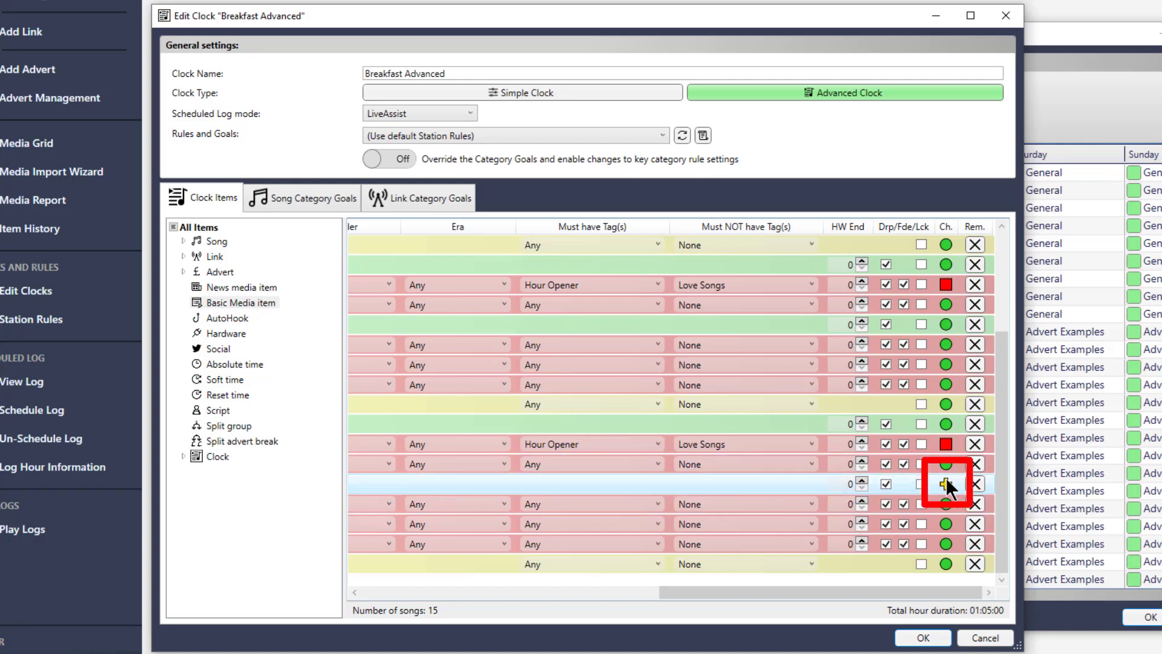
left_click_drag(736, 593, 414, 579)
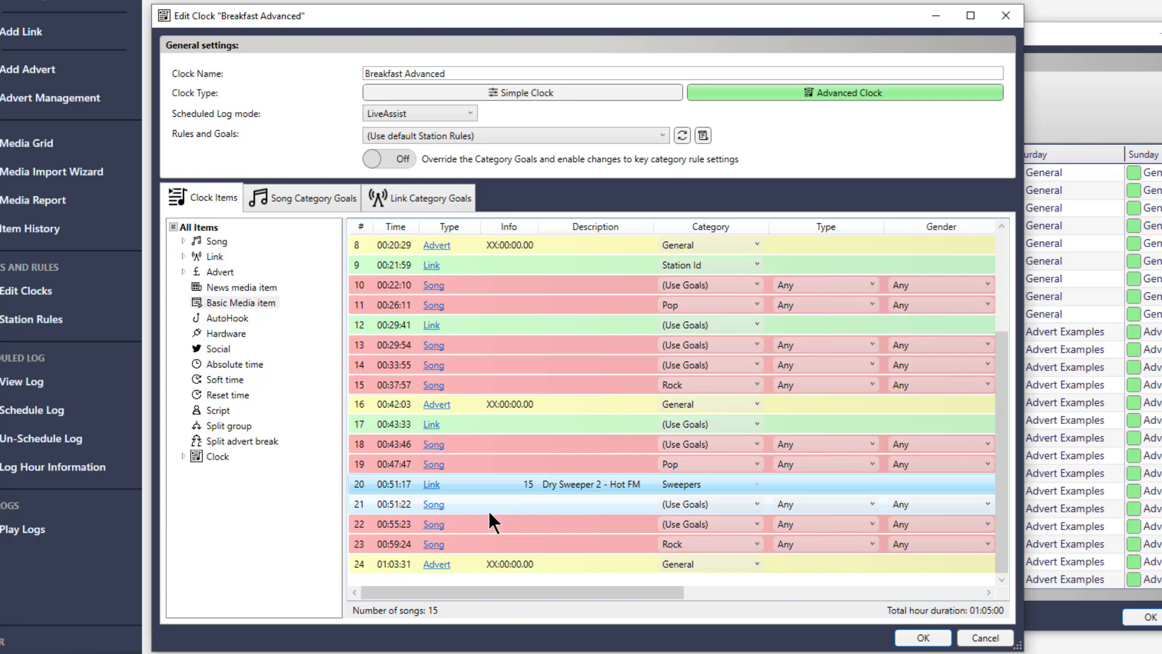
Insert an AutoHook after the Top of Hour promo, with media items 1, 2 and 3 for its start, separator and end.
left_click(200, 316)
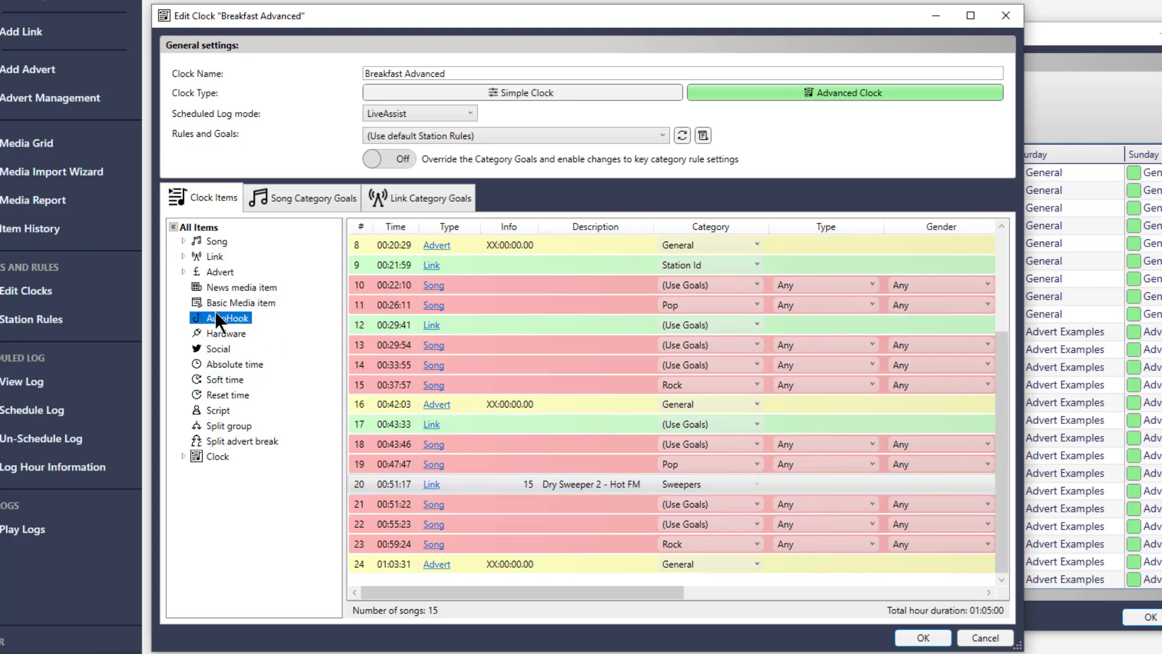
left_click_drag(210, 315, 520, 257)
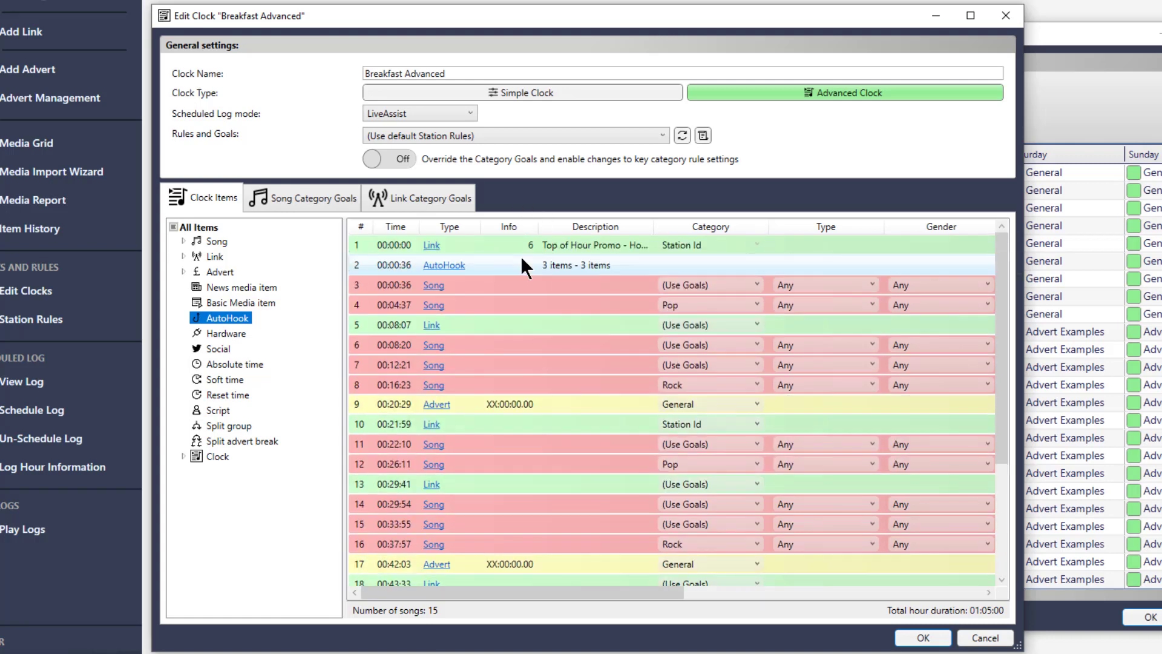
left_click(444, 266)
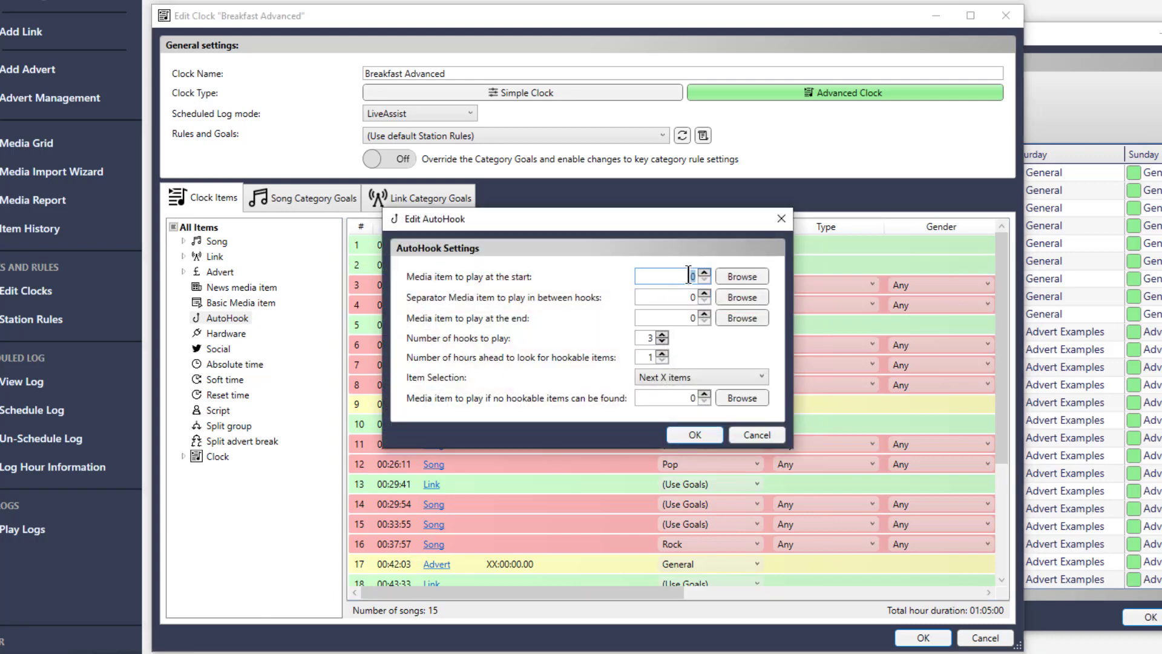
type("1")
left_click(692, 297)
type("2")
left_click(693, 318)
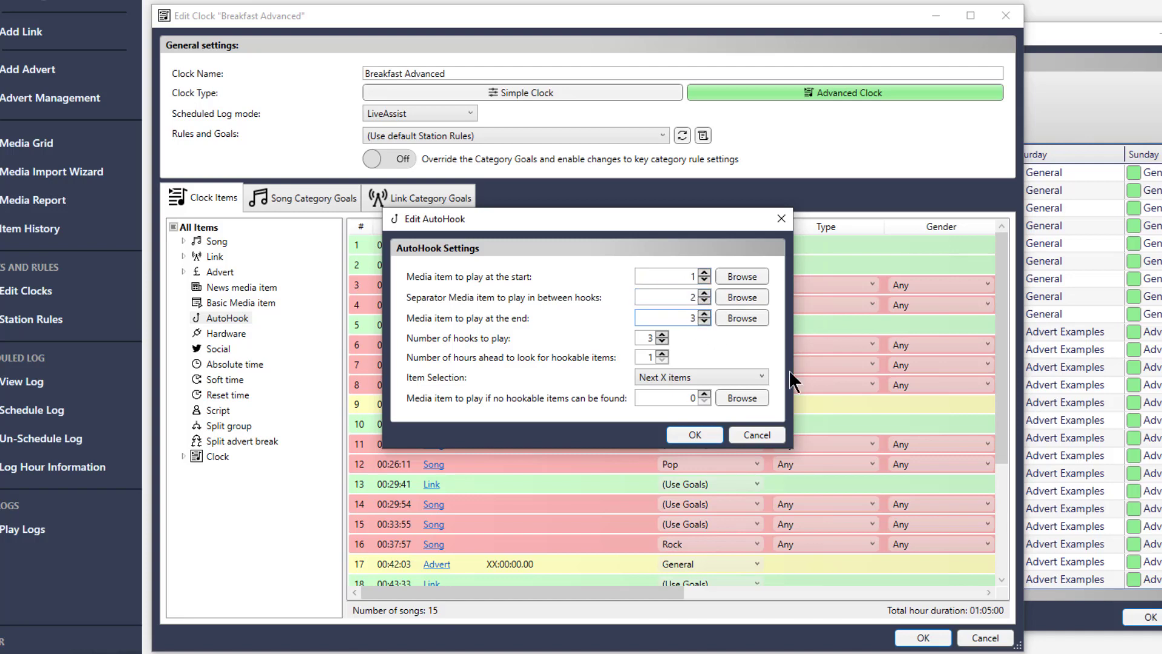
Configure the AutoHook to play 3 hooks, look 1 hour ahead and select the Next X items.
left_click(651, 338)
left_click(648, 356)
type("1")
left_click(685, 375)
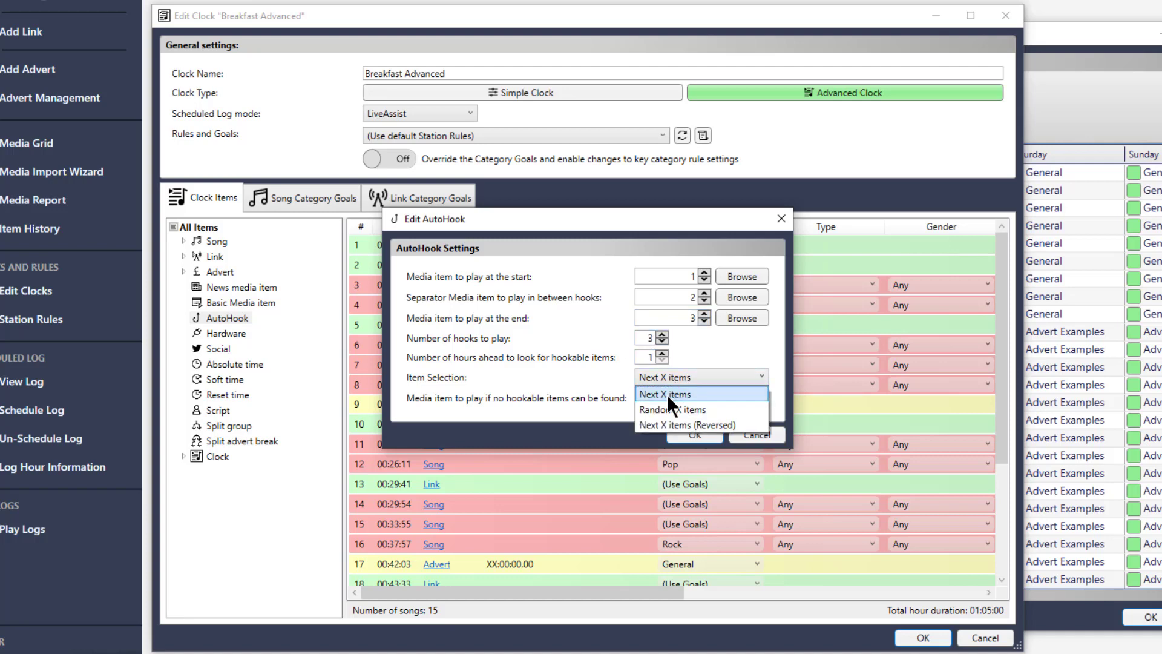
left_click(662, 397)
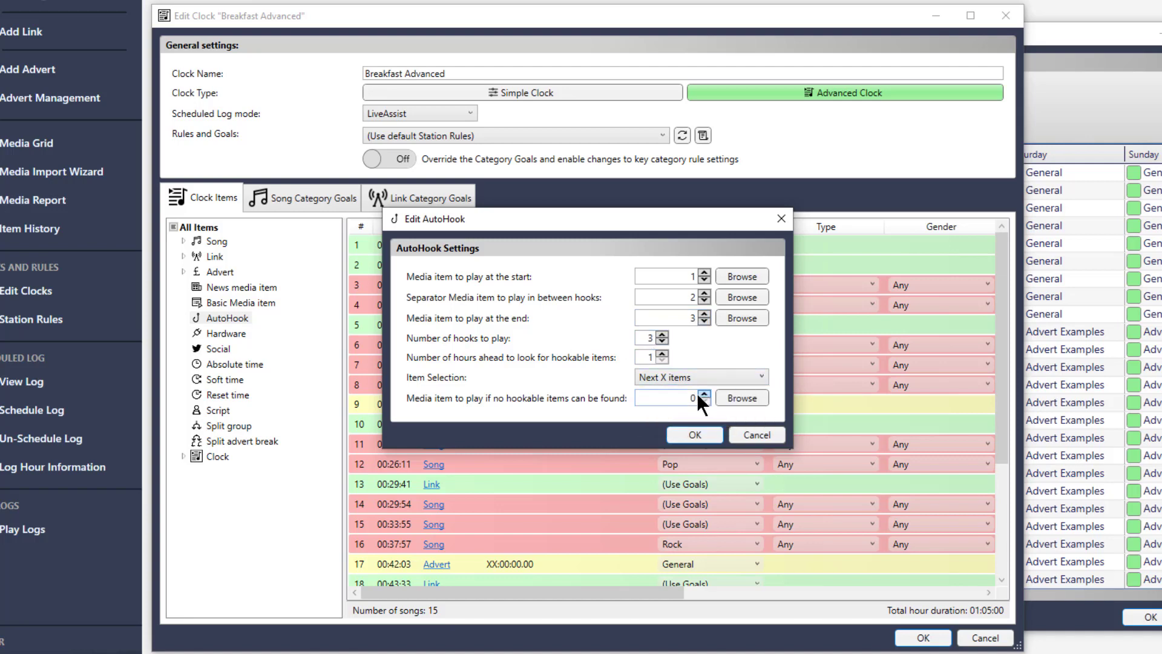
left_click(694, 435)
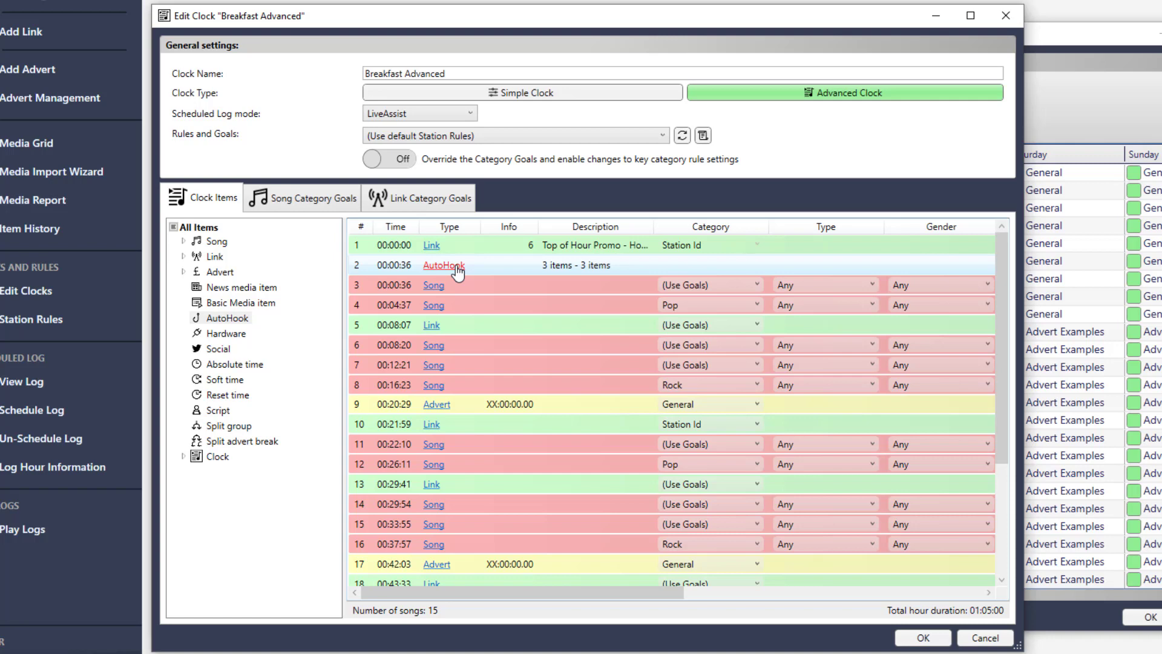
Insert a Hardware item above the Rock song at item 8, with line number 1 and line state Set.
left_click(225, 334)
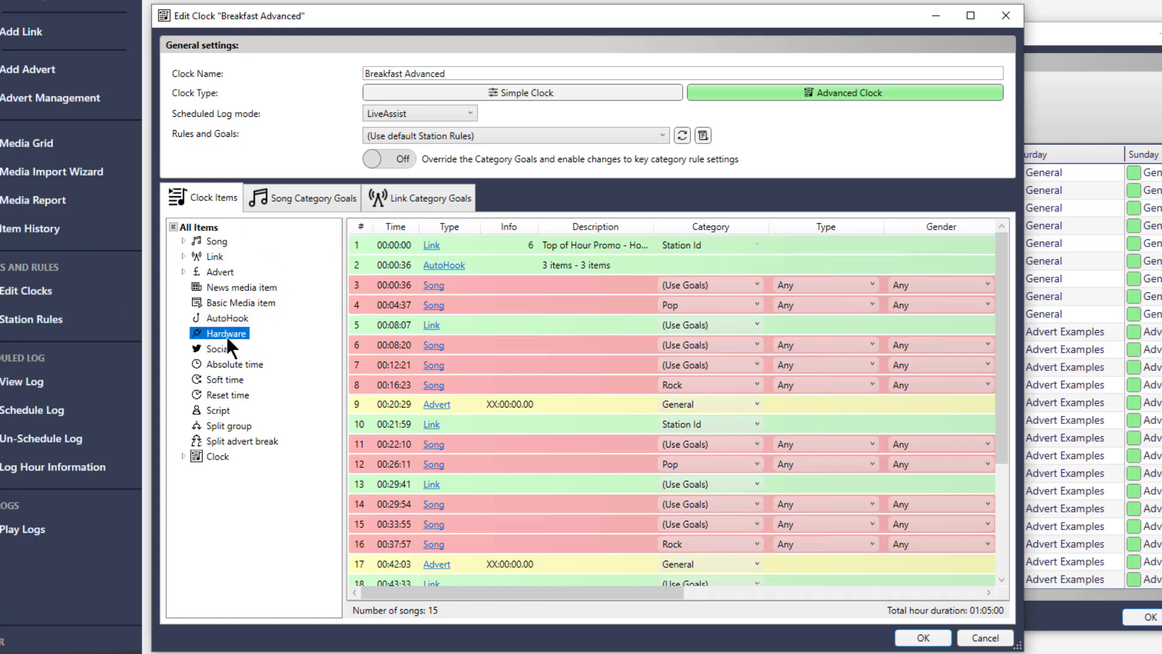
left_click_drag(226, 335, 472, 373)
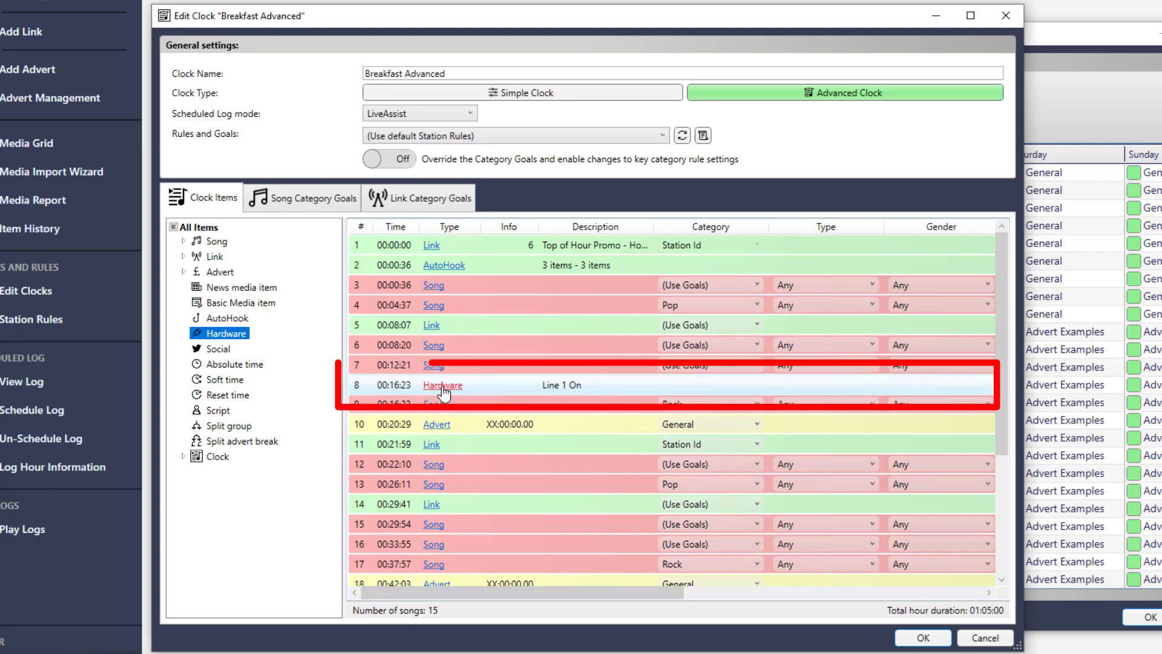
left_click(443, 388)
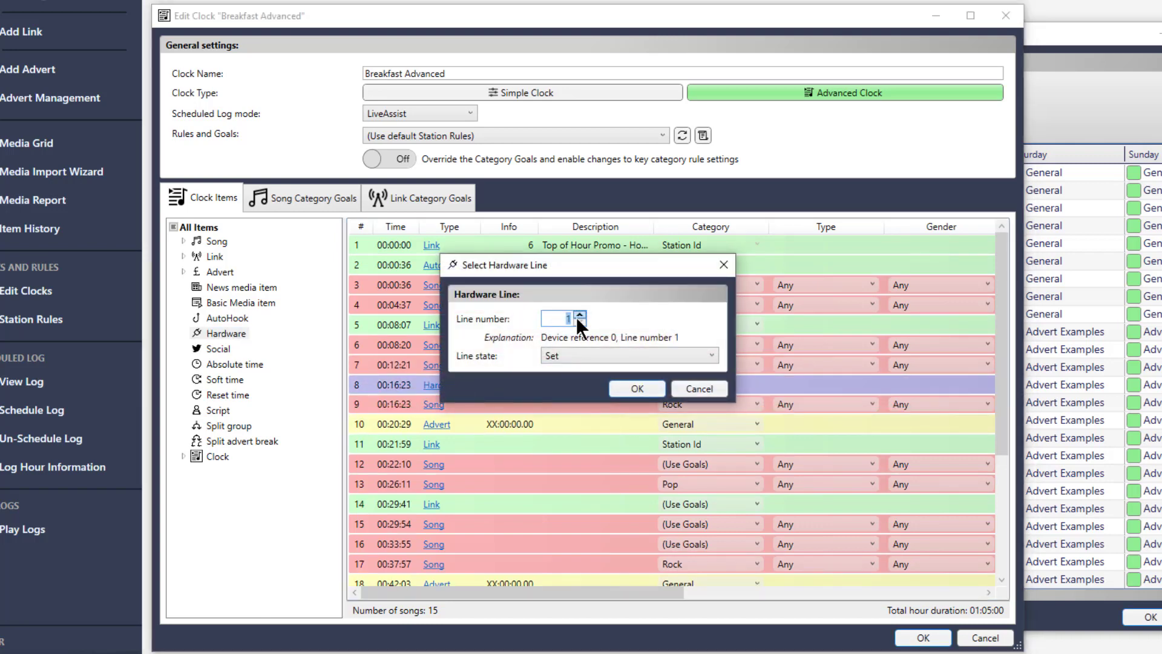
left_click(593, 355)
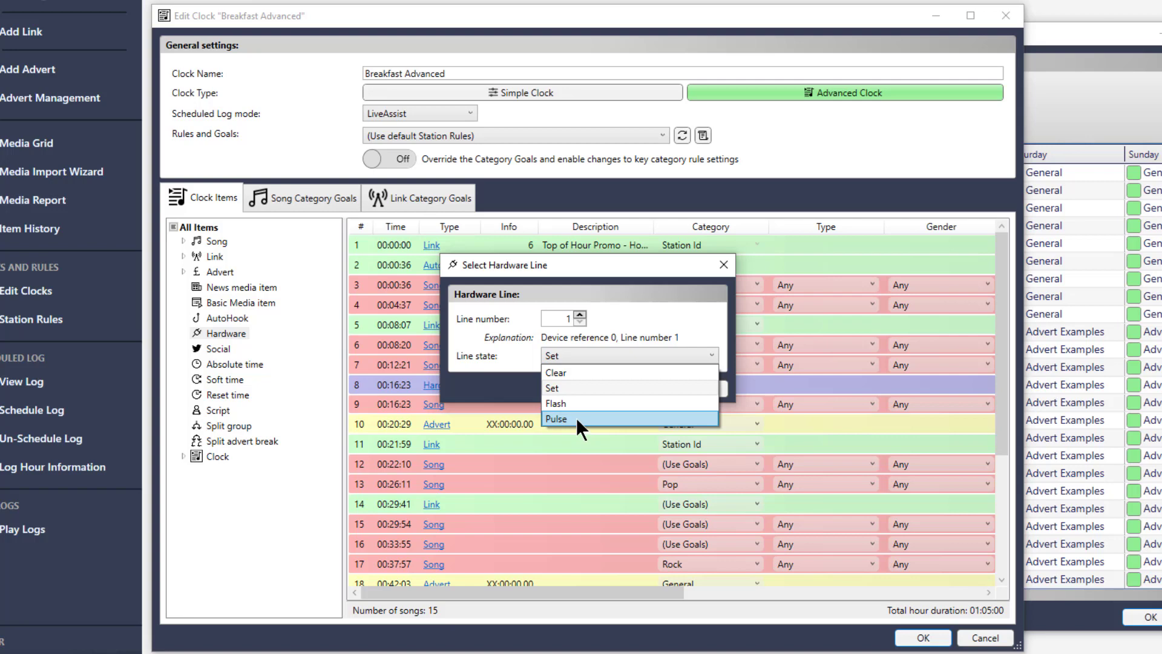
left_click(647, 311)
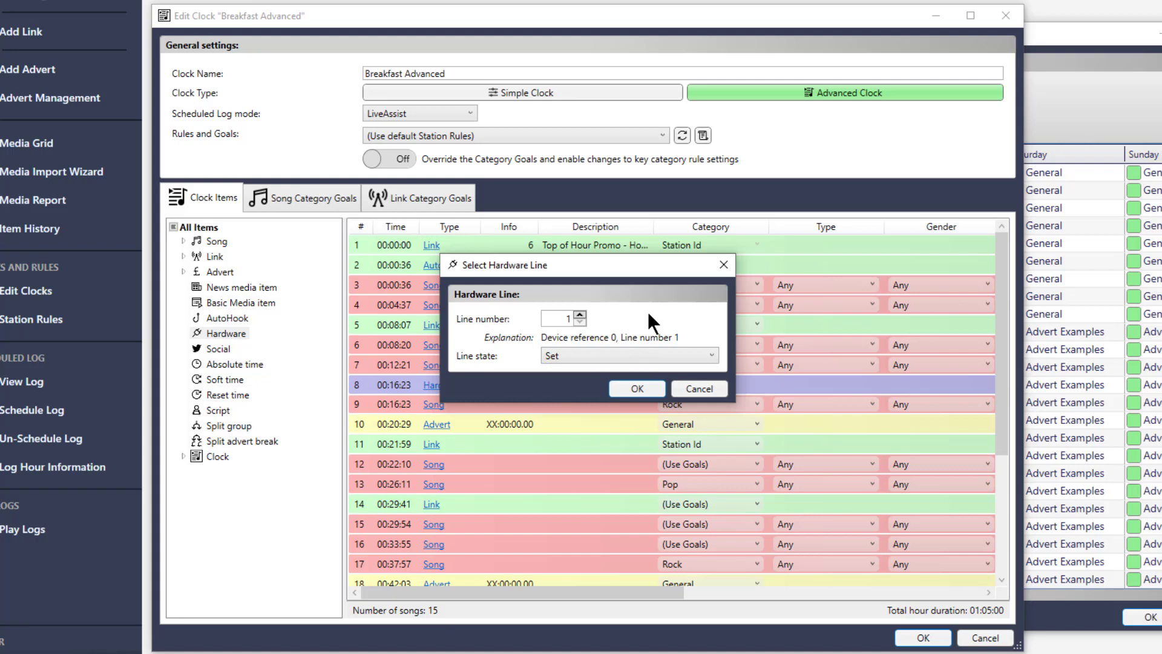
left_click(633, 387)
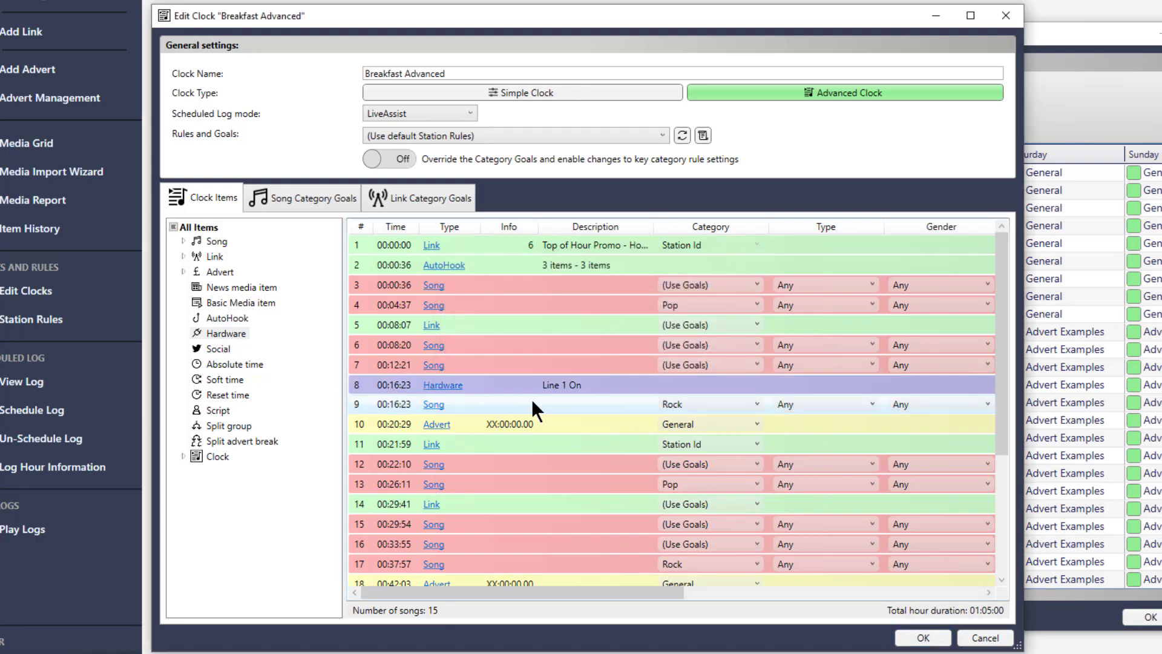
Insert a Social item below the Hardware item, with the message "Hello everyone" posting to both Facebook and Twitter.
mouse_move(221, 347)
left_mouse_down()
mouse_move(552, 417)
mouse_move(549, 396)
left_mouse_up()
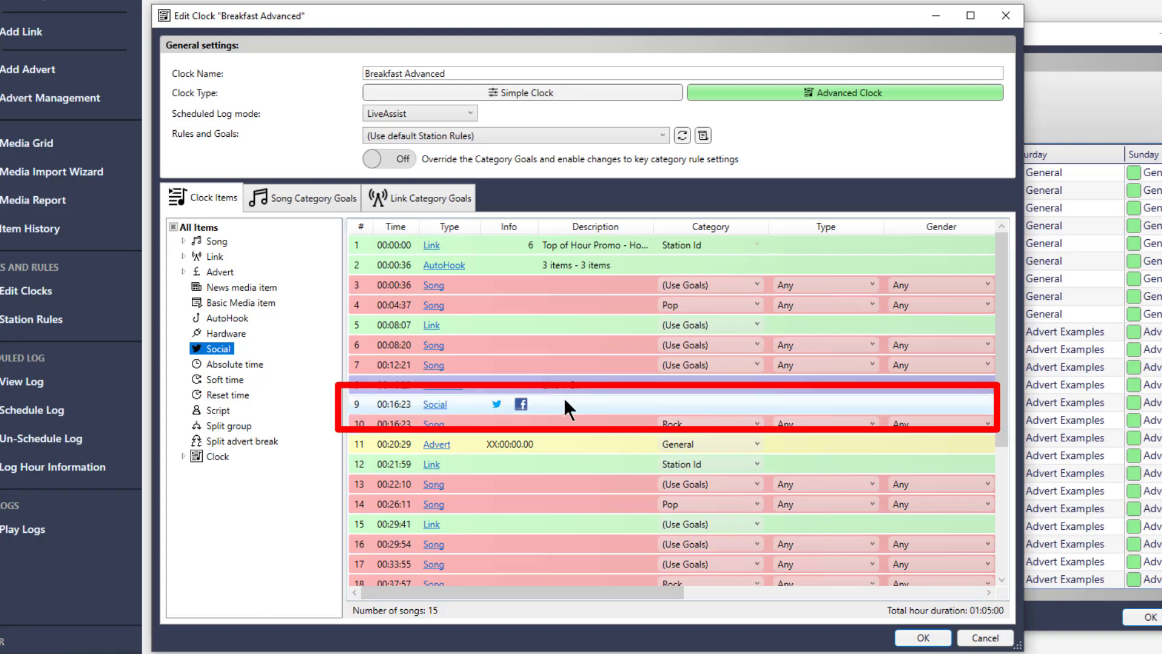
double_click(575, 400)
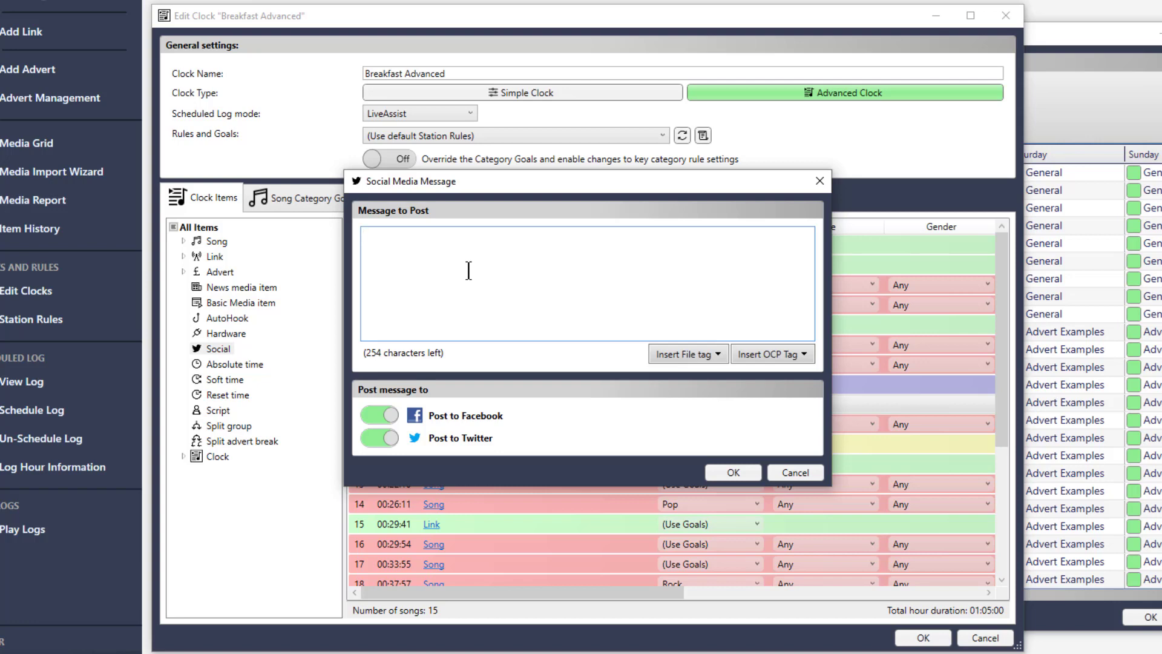
type("Hello everyone")
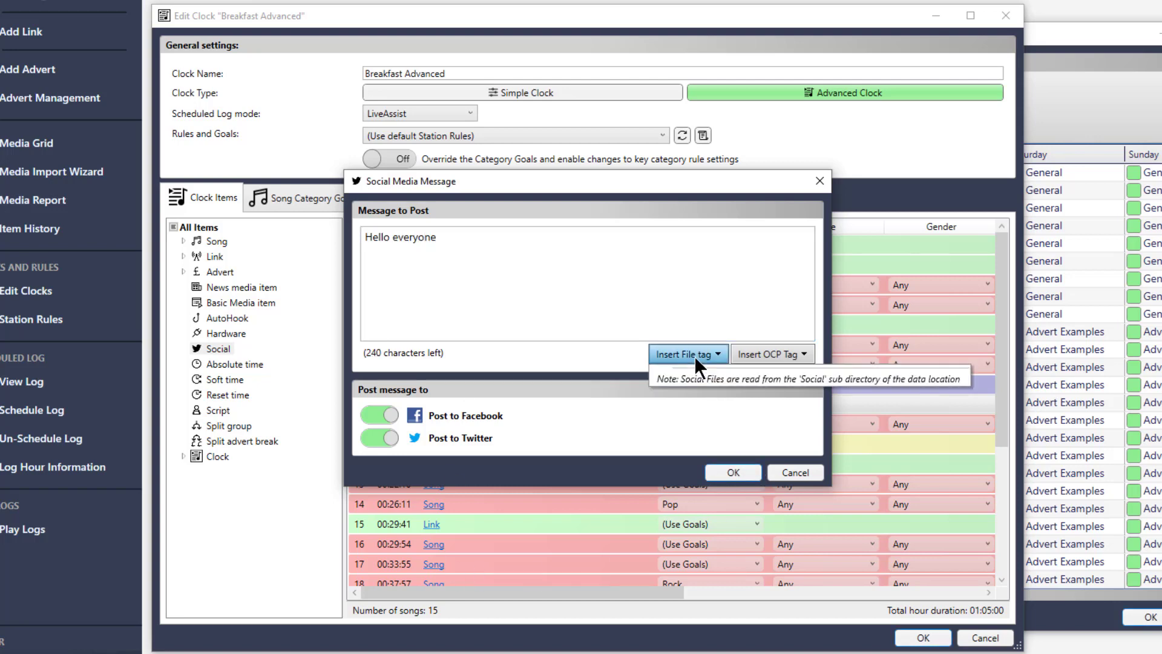
left_click(804, 353)
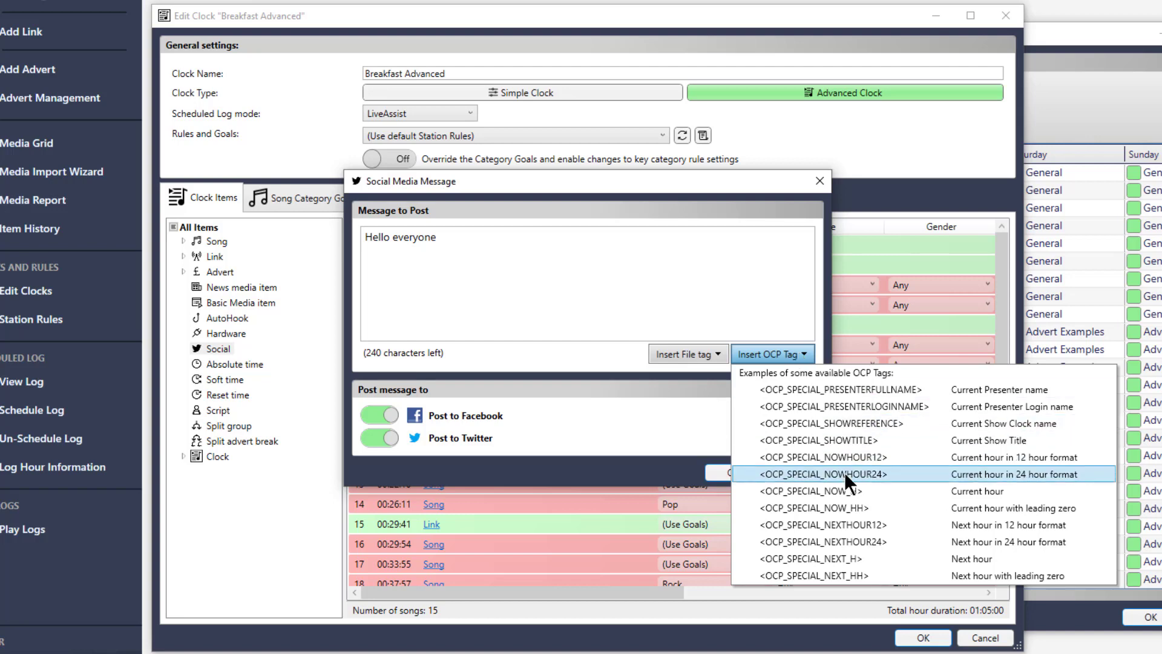
left_click(495, 285)
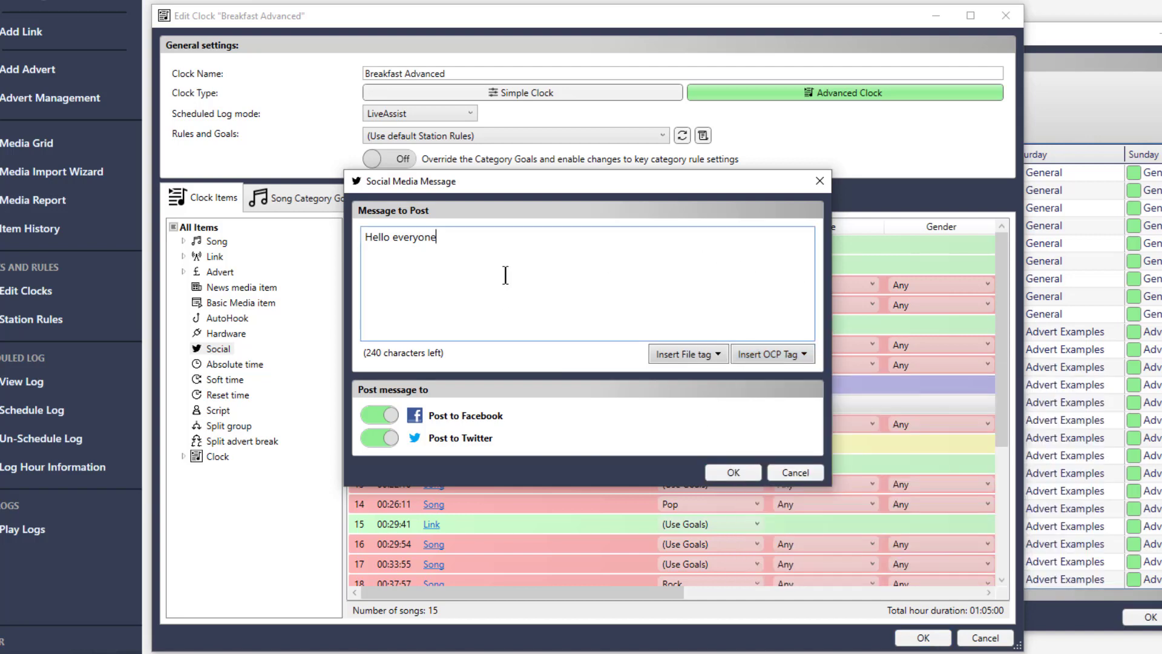
left_click(732, 473)
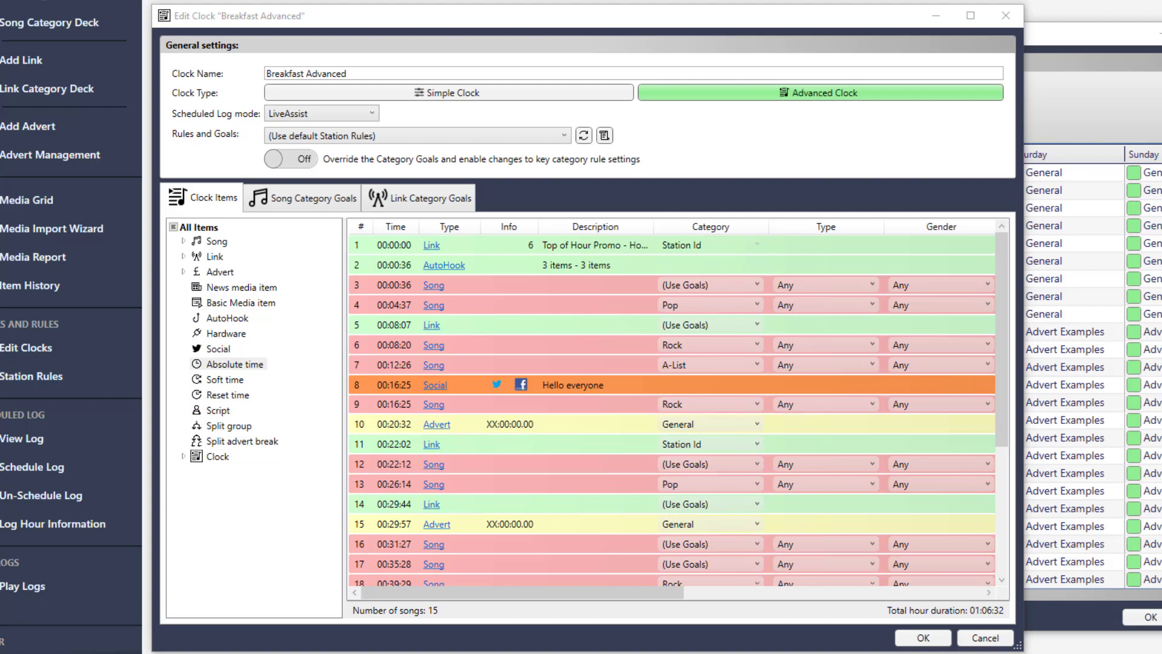
Insert an Absolute time item of XX:27:00.00 between the (Use Goals) song at item 12 and the Pop song.
left_click(225, 361)
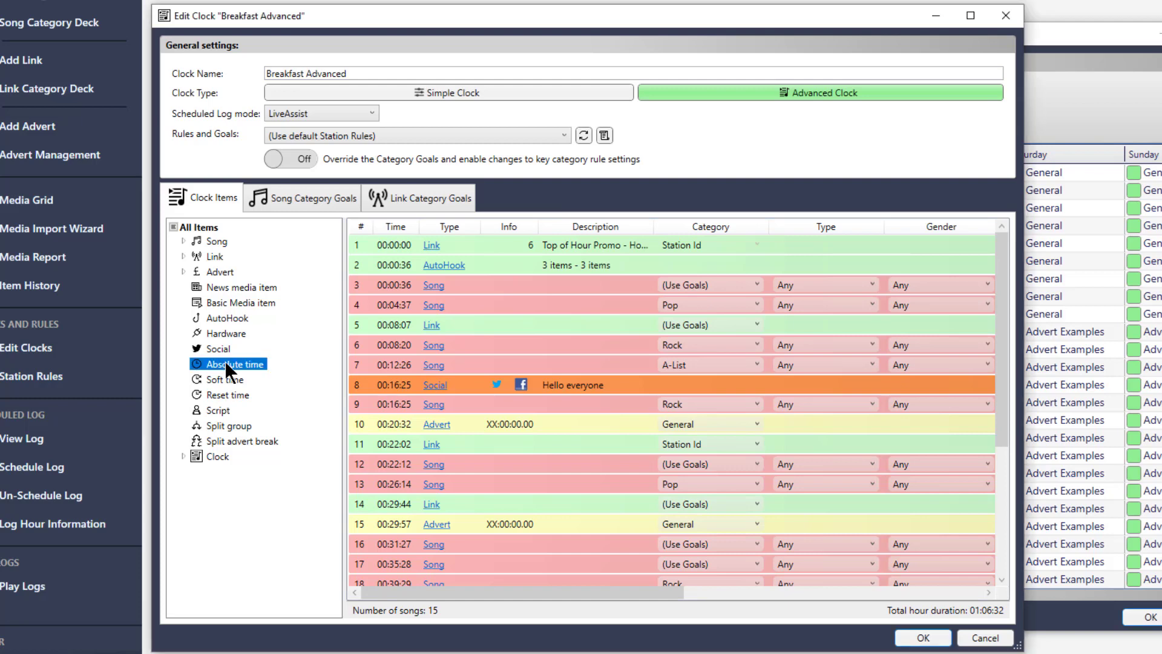
left_click_drag(224, 360, 494, 467)
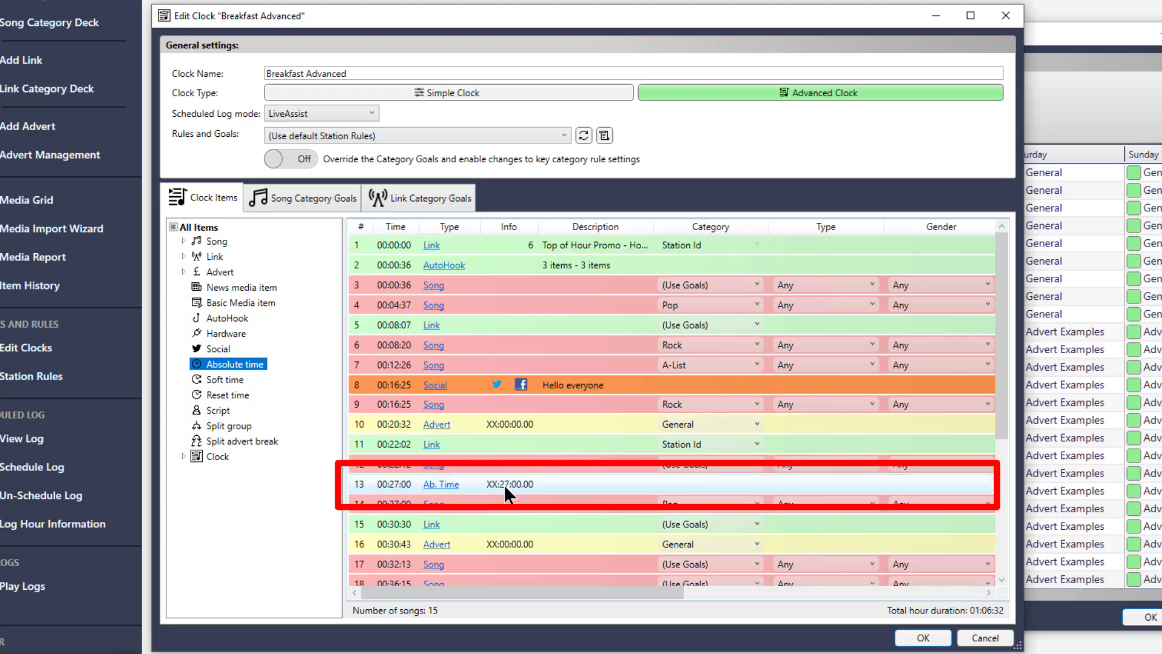
left_click(461, 488)
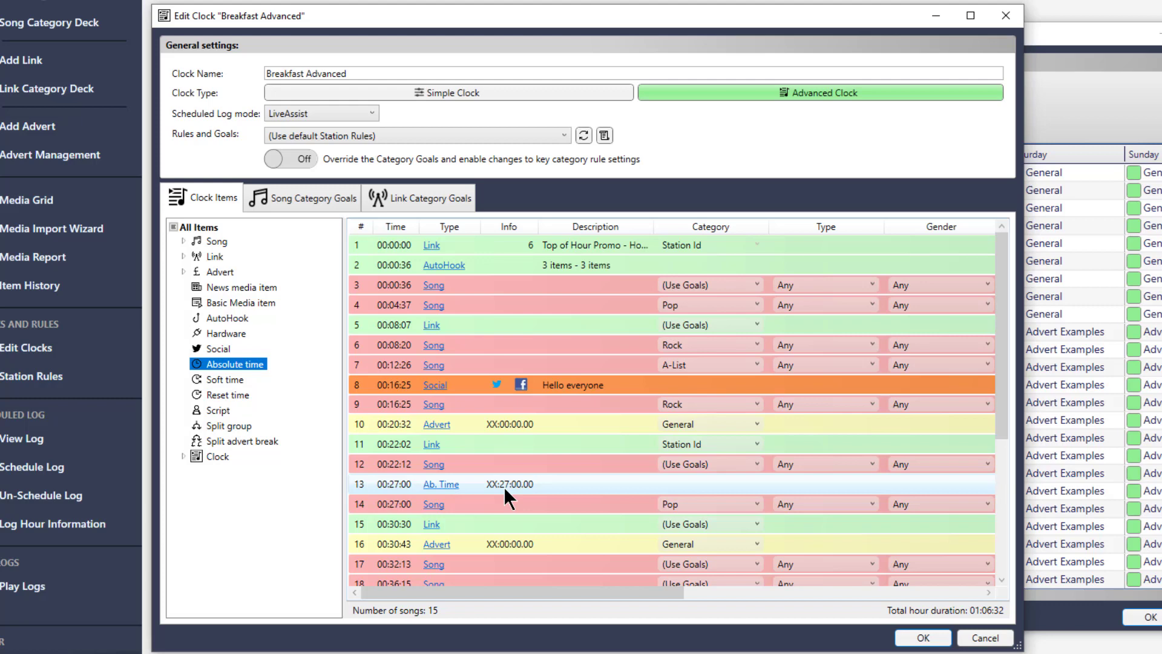
left_click(504, 487)
Change the clock's Scheduled Log mode to AutoFade and select the Absolute time item.
left_click(367, 106)
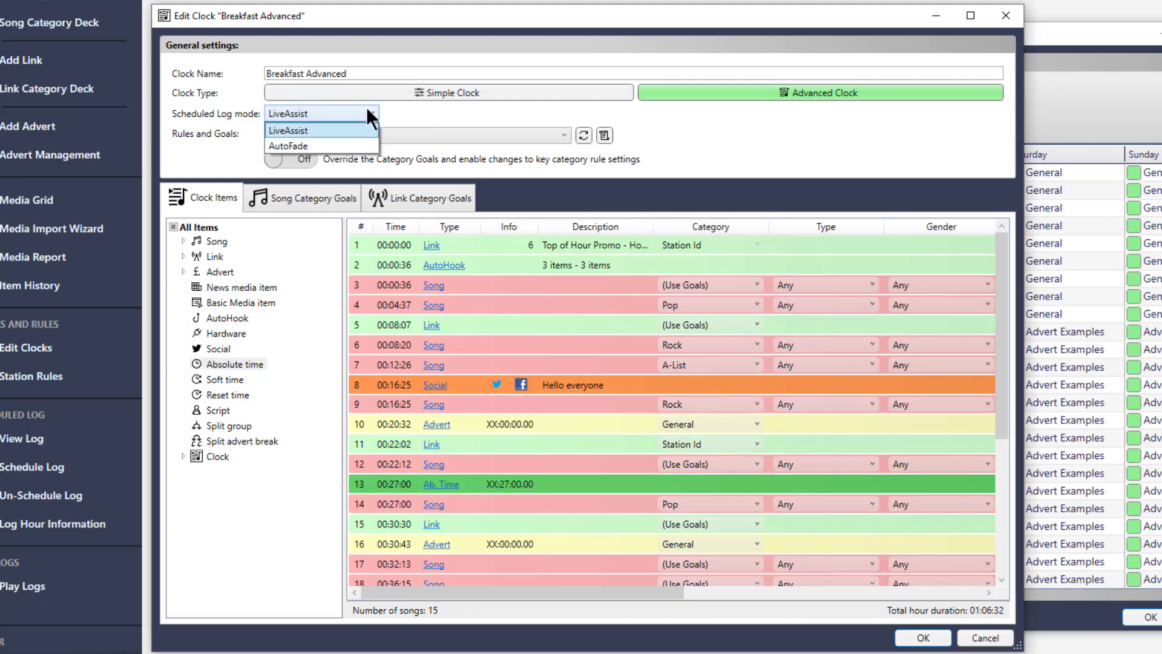
left_click(421, 108)
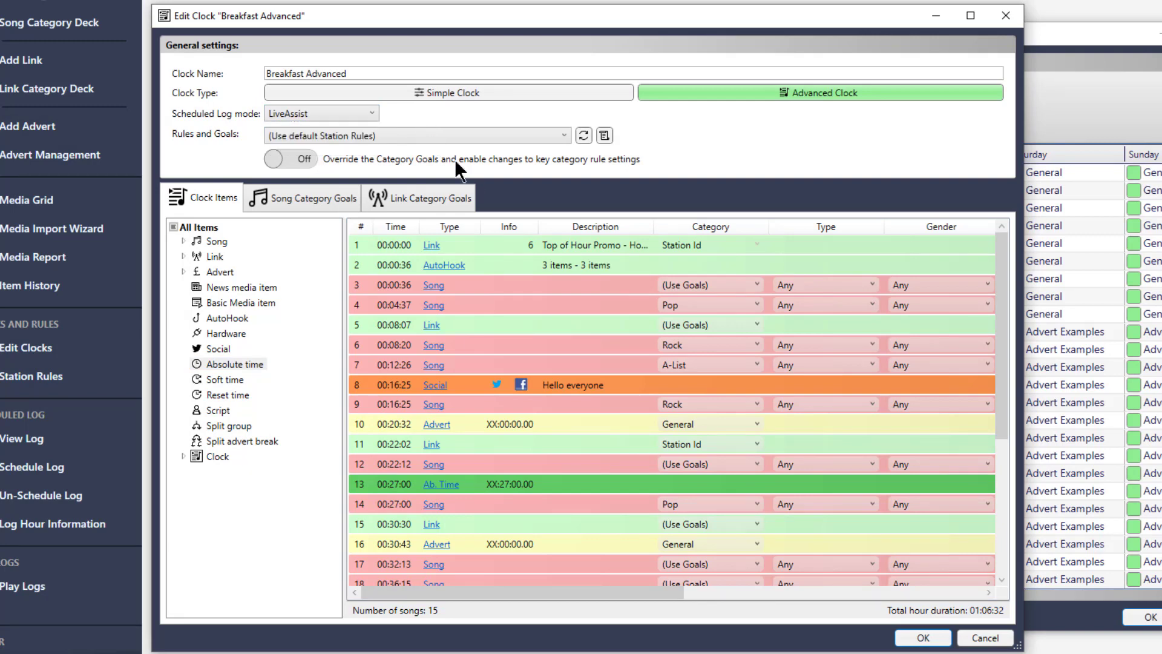
left_click(364, 108)
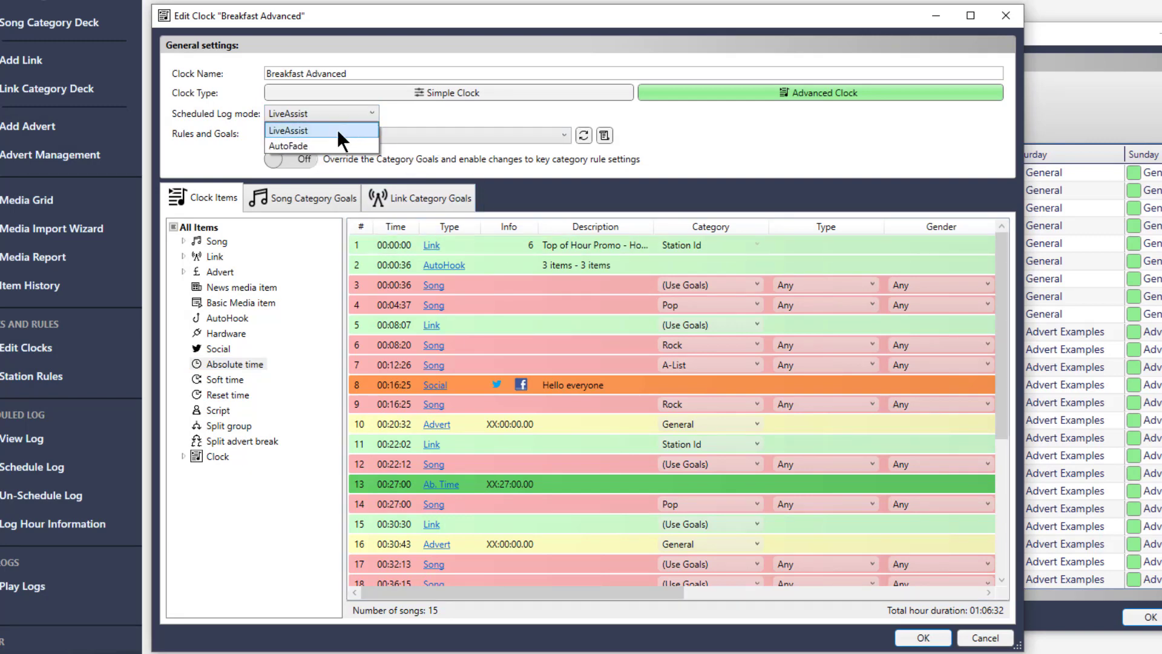
left_click(301, 145)
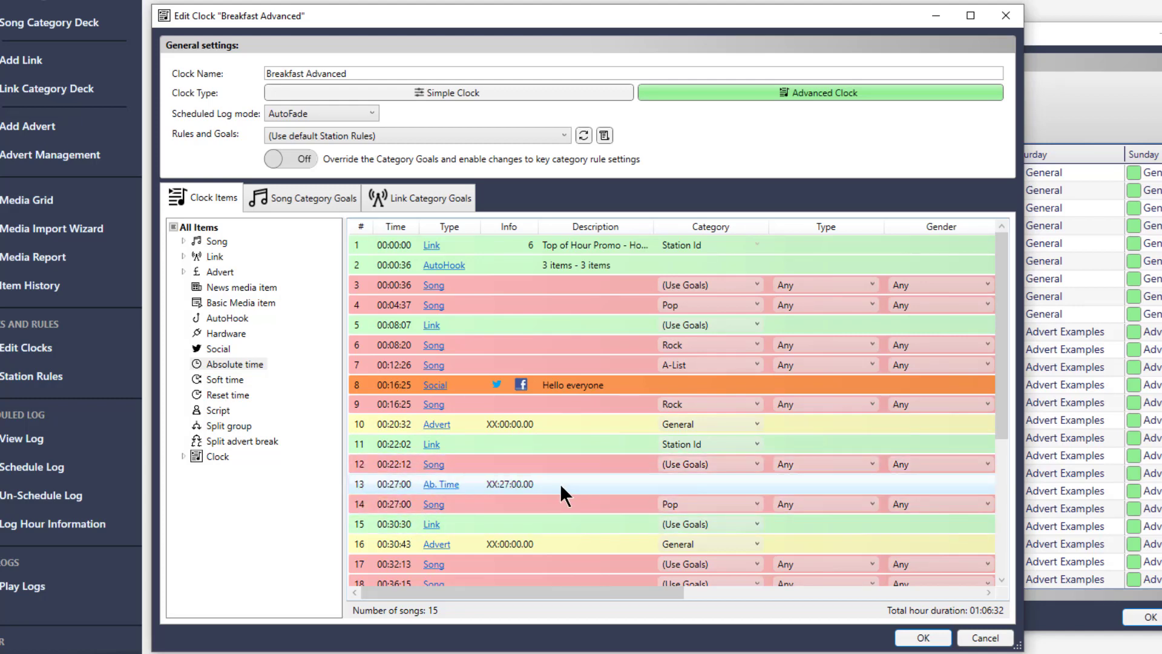
left_click(505, 490)
left_click(513, 487)
left_click(535, 482)
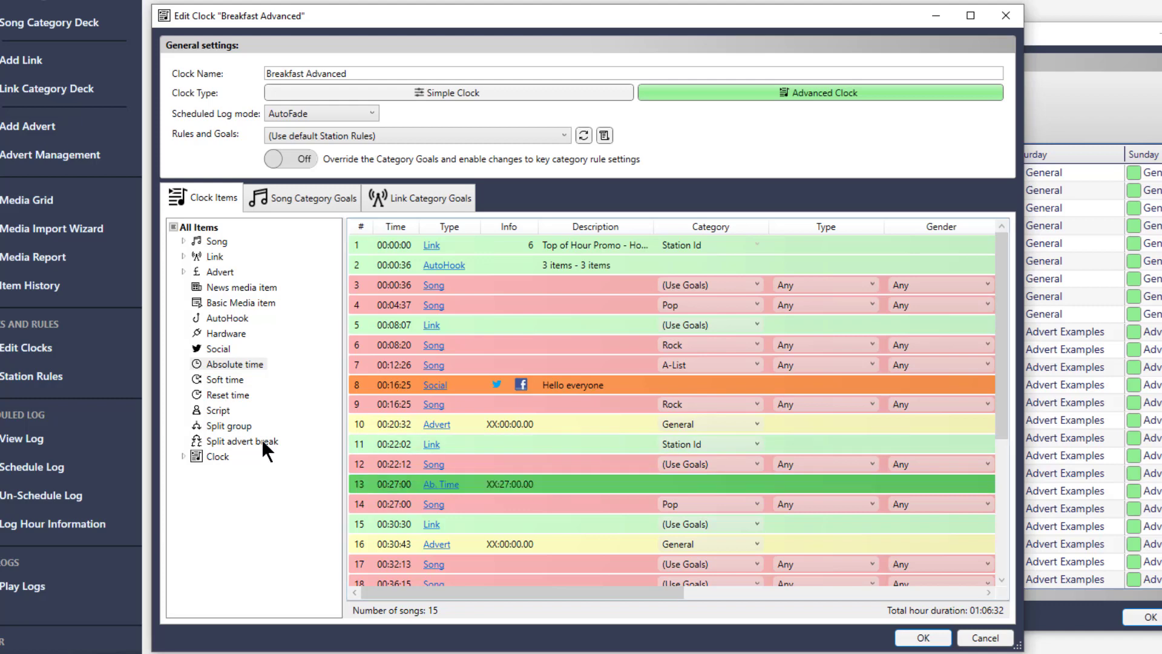
Insert a Soft time item at 37:00 below the song at item 17, allowed up to 01:30 early, and save the clock.
mouse_move(235, 379)
left_mouse_down()
mouse_move(331, 413)
mouse_move(515, 572)
mouse_move(523, 433)
left_mouse_up()
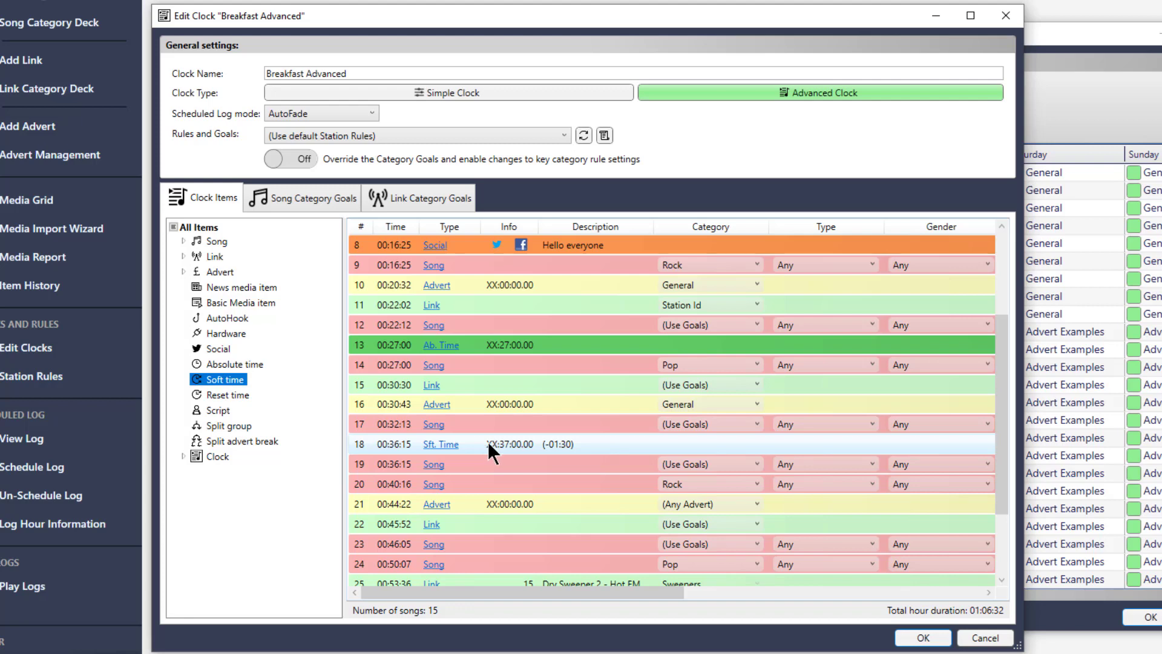
left_click(446, 444)
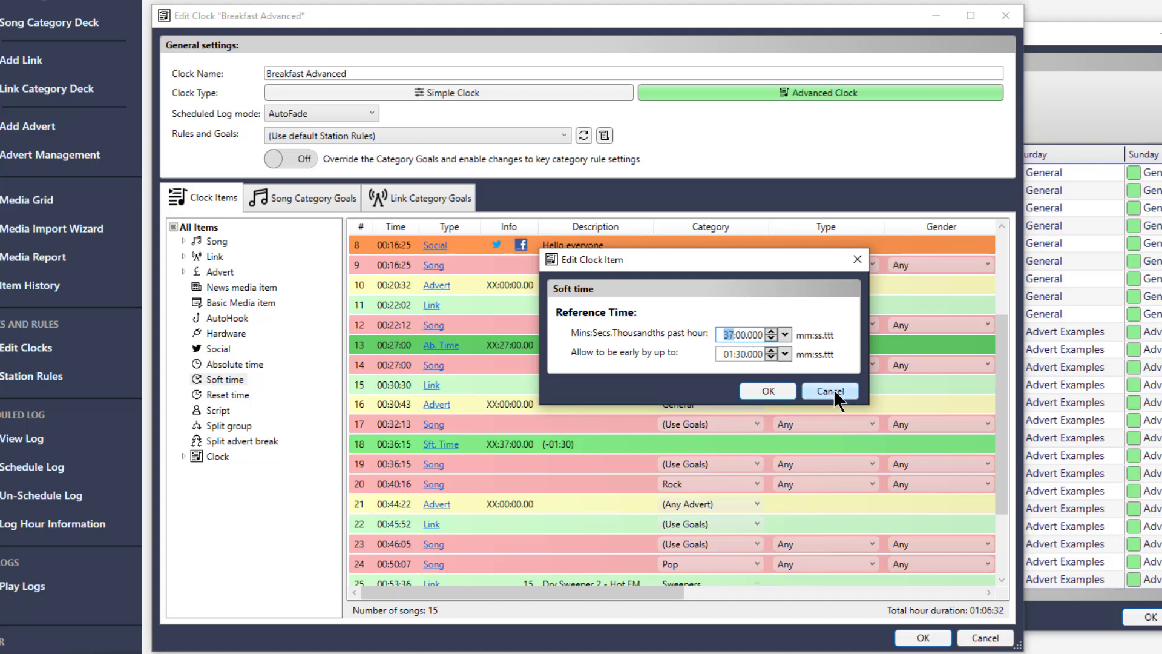
left_click(774, 391)
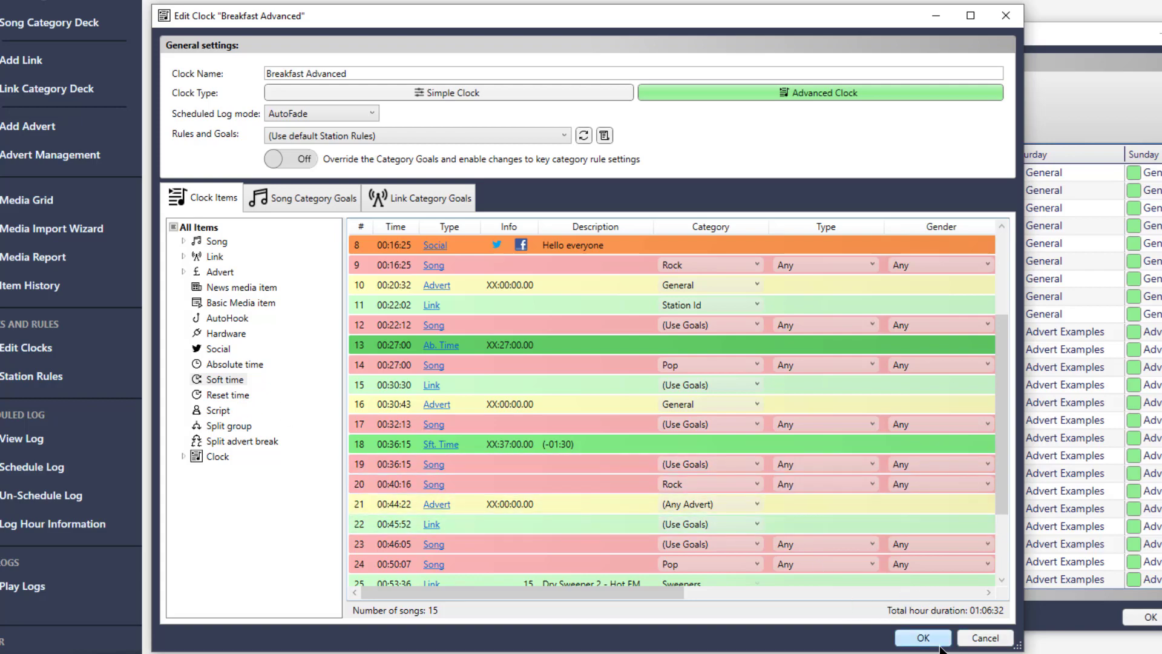
left_click(923, 638)
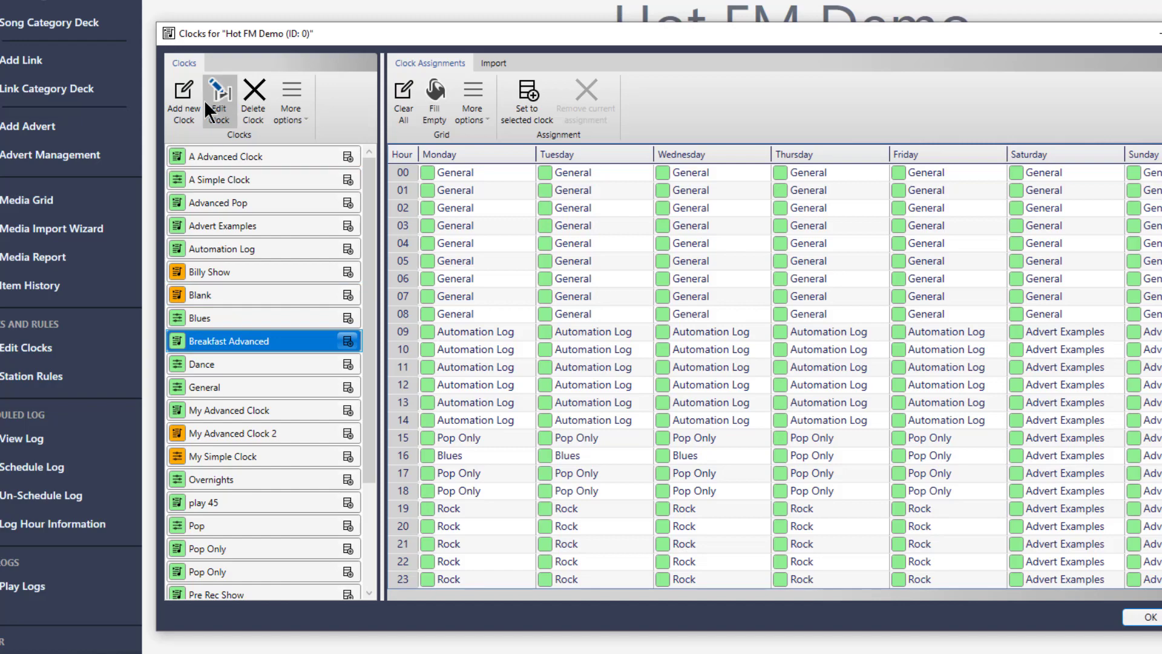
Create a new advanced clock named "talk show" and add a Link followed by an Advert.
left_click(179, 97)
left_click(634, 92)
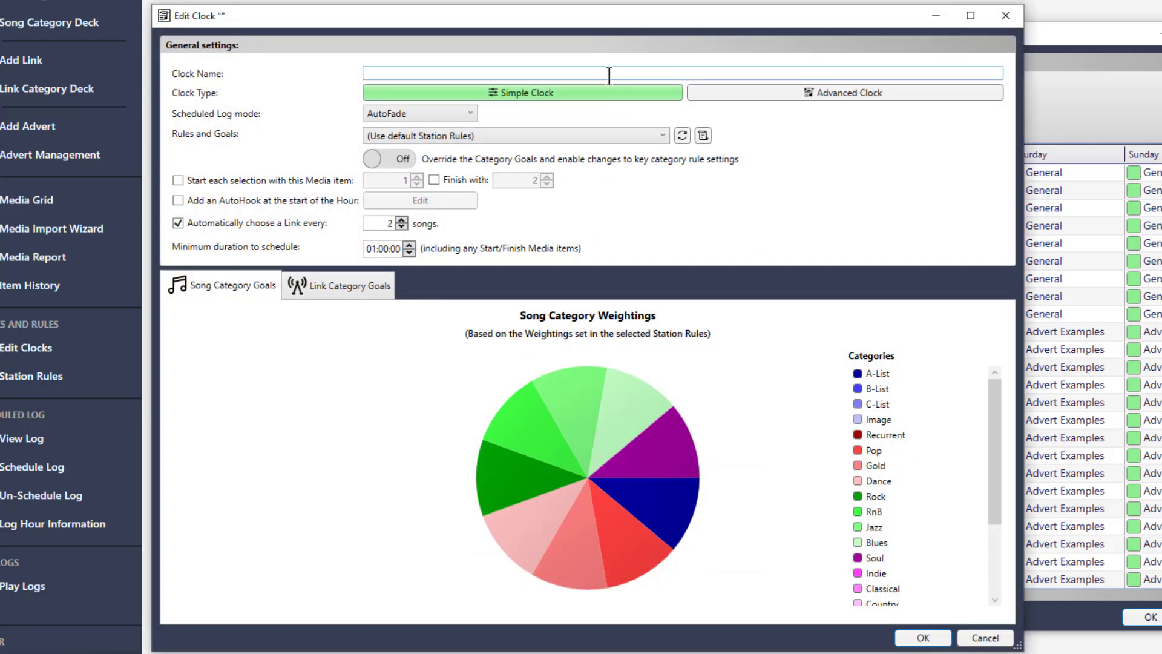
left_click(609, 73)
type("talk show")
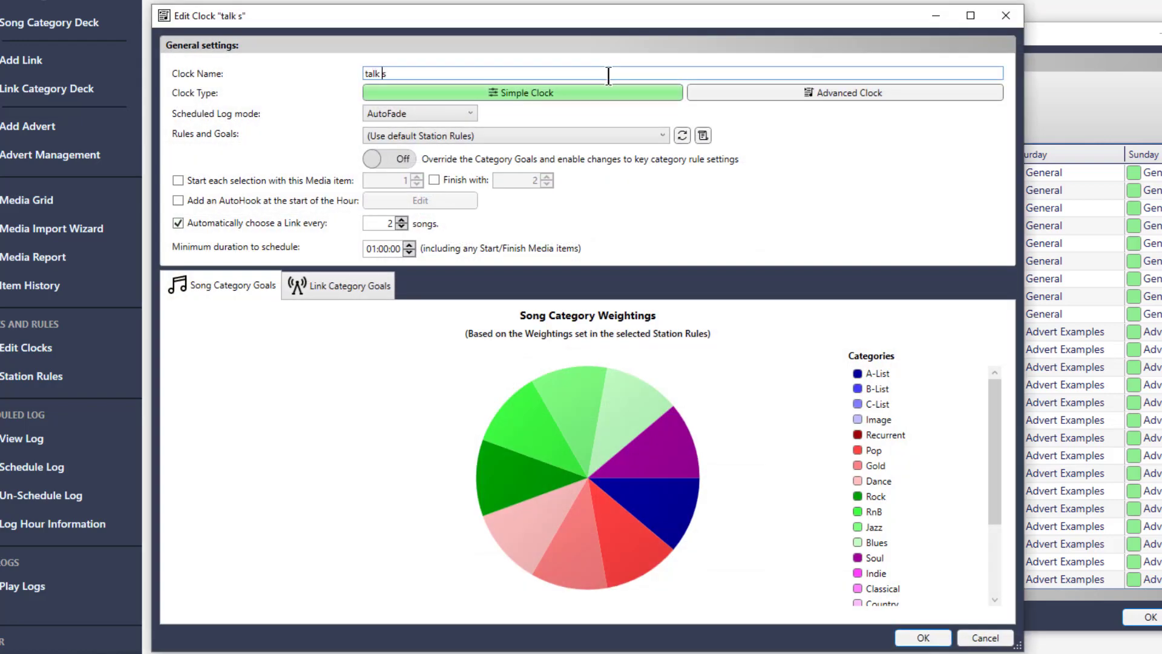
left_click(827, 95)
left_click(763, 390)
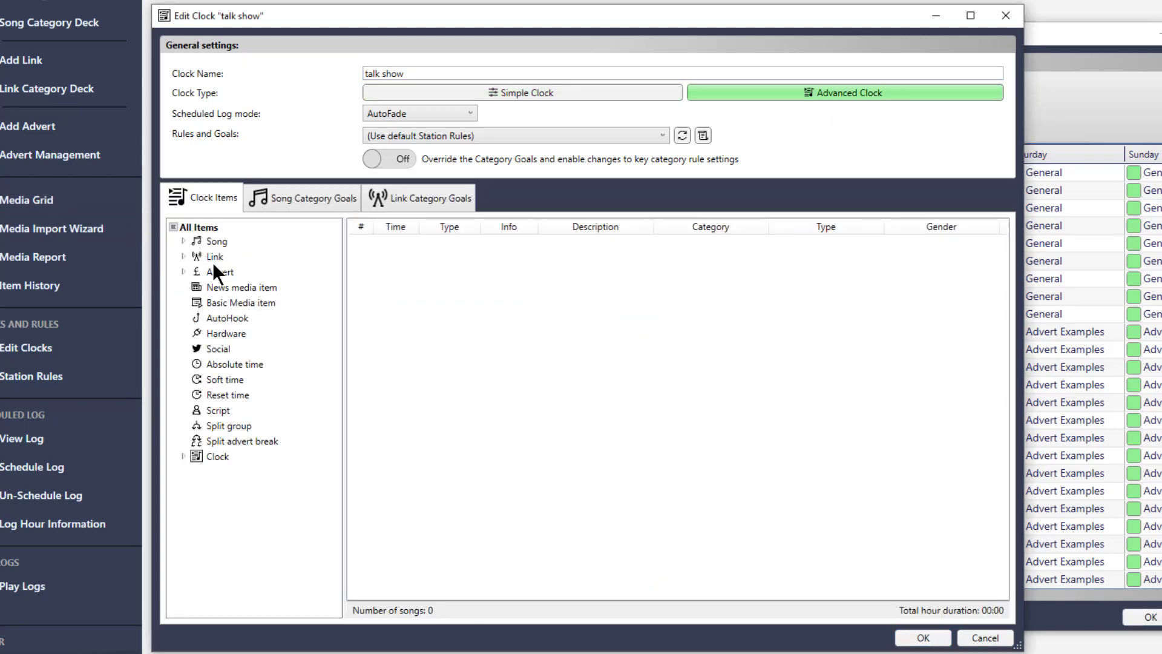
left_click_drag(214, 253, 502, 304)
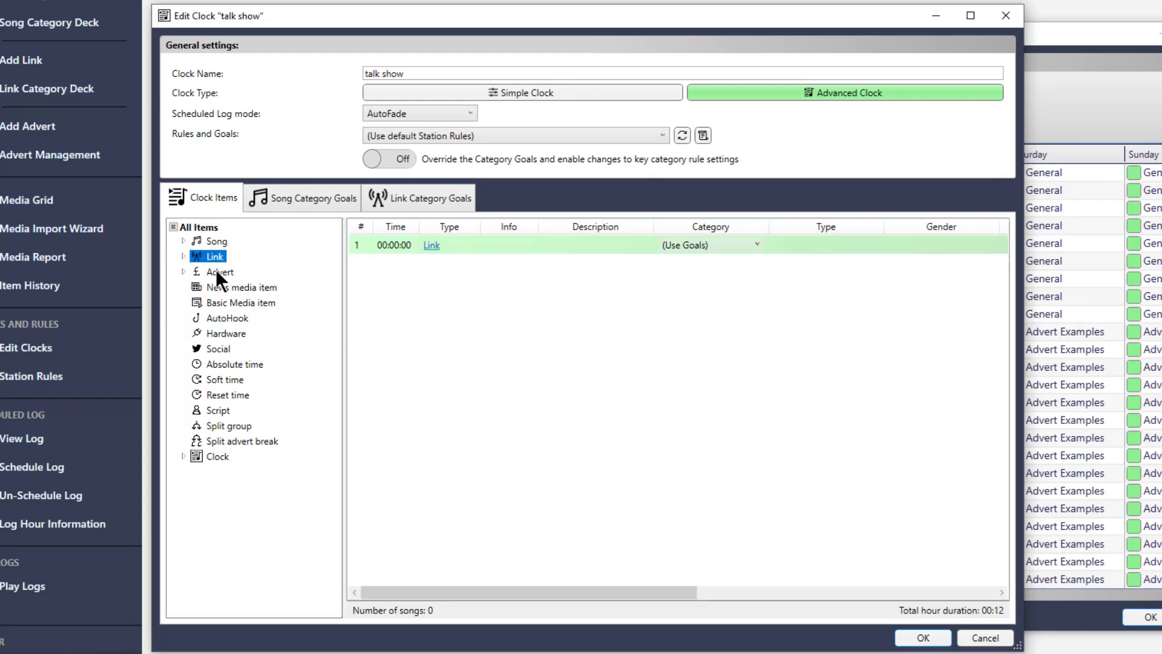
left_click_drag(215, 270, 507, 295)
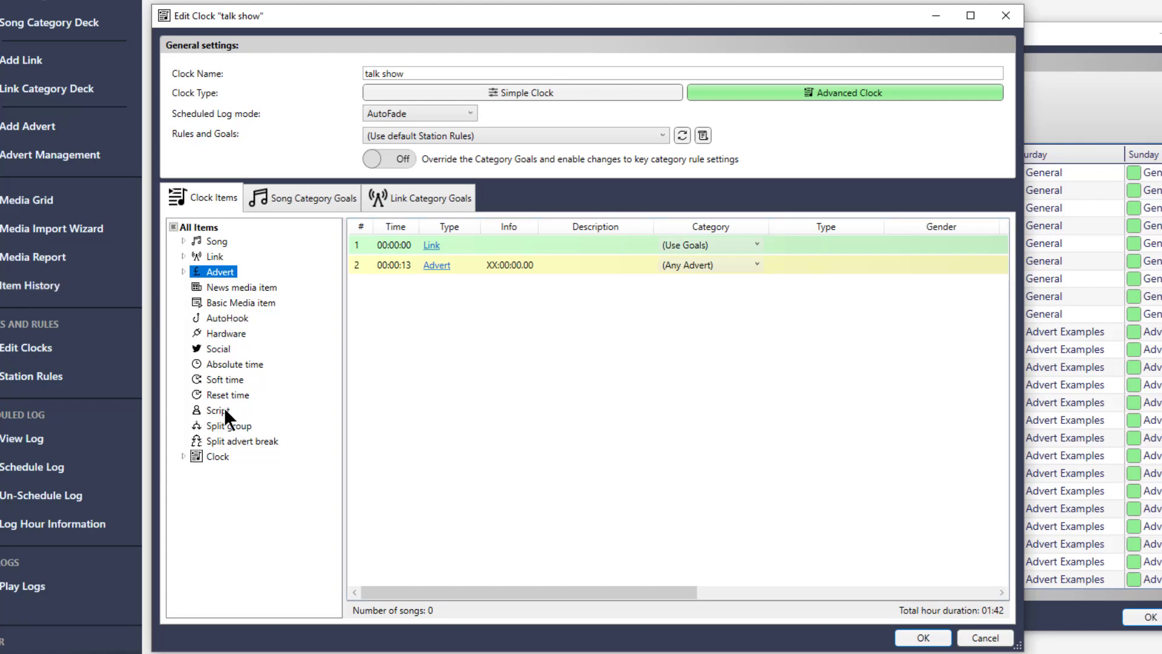
left_click_drag(221, 393, 599, 346)
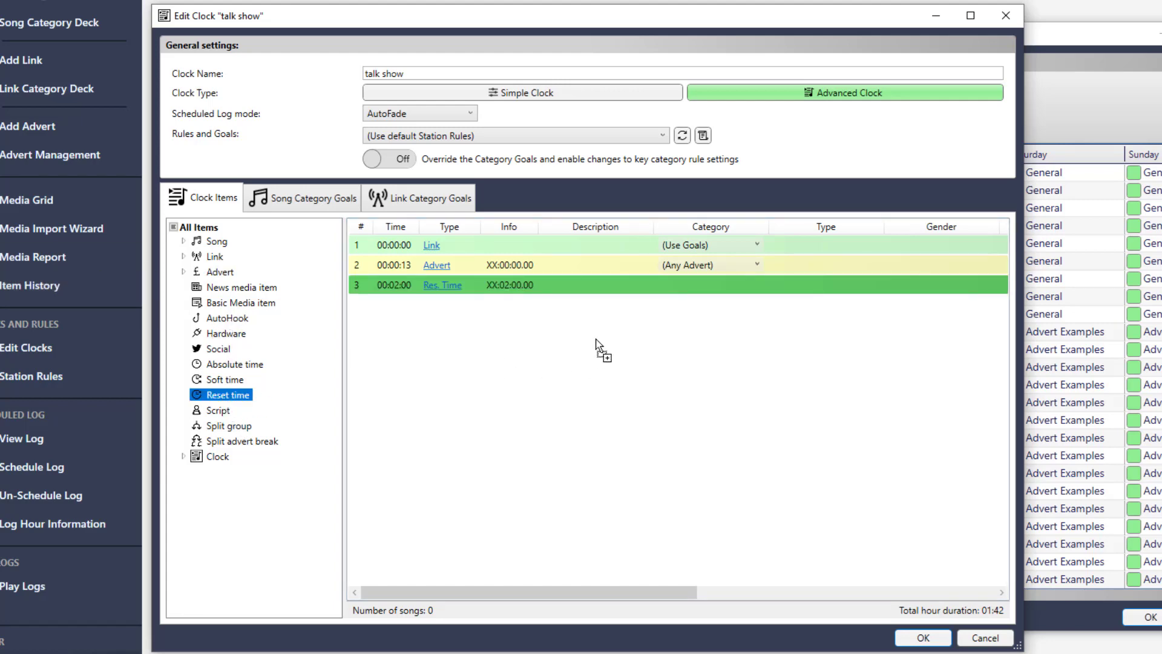
double_click(506, 286)
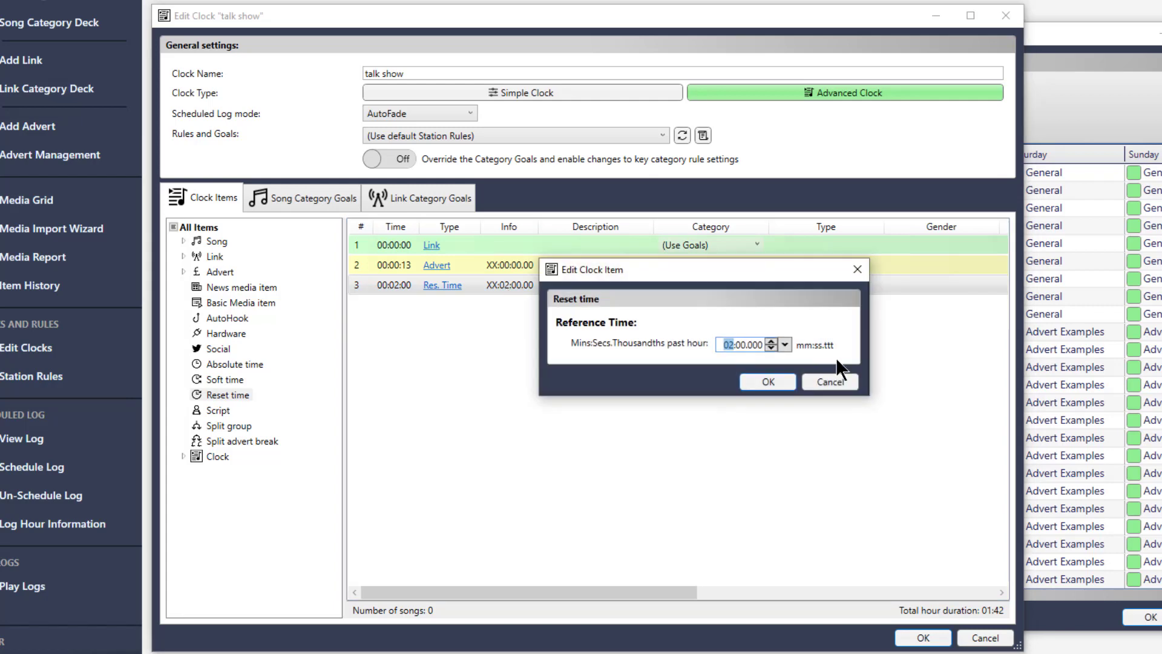
type("30")
left_click(774, 384)
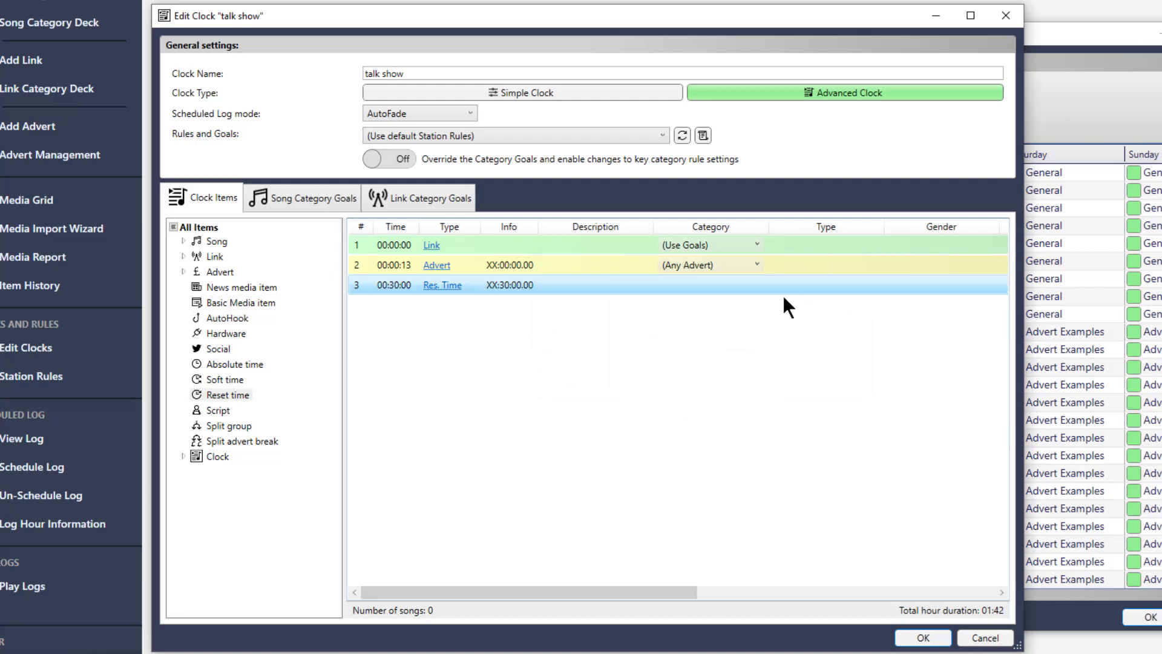
right_click(780, 287)
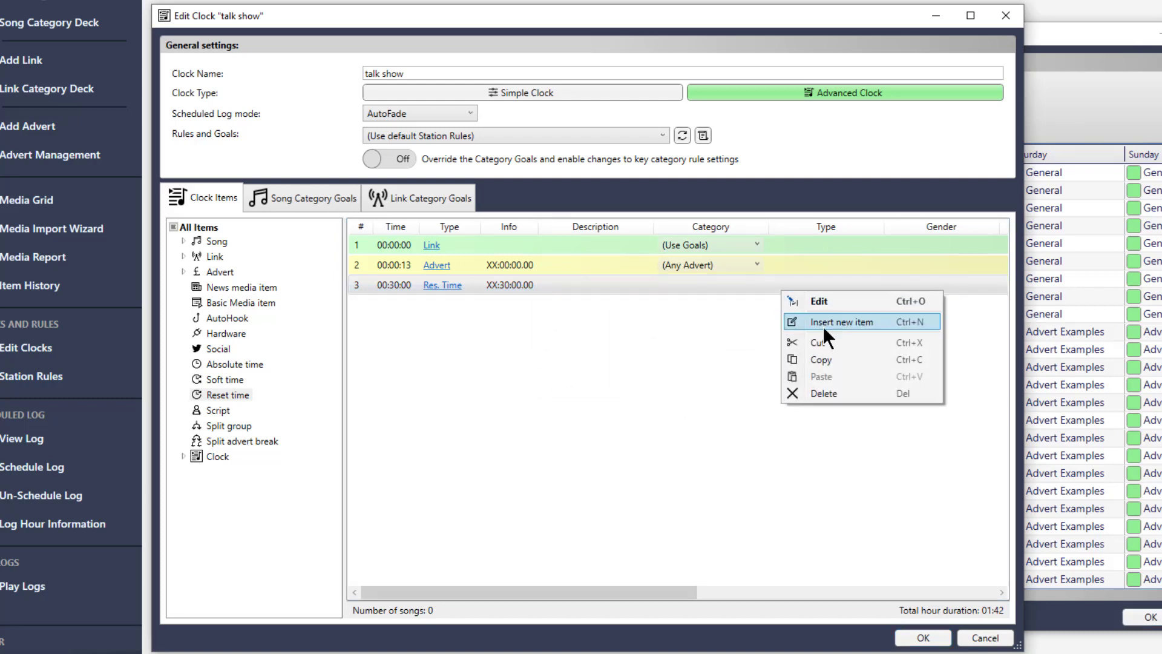
left_click(832, 392)
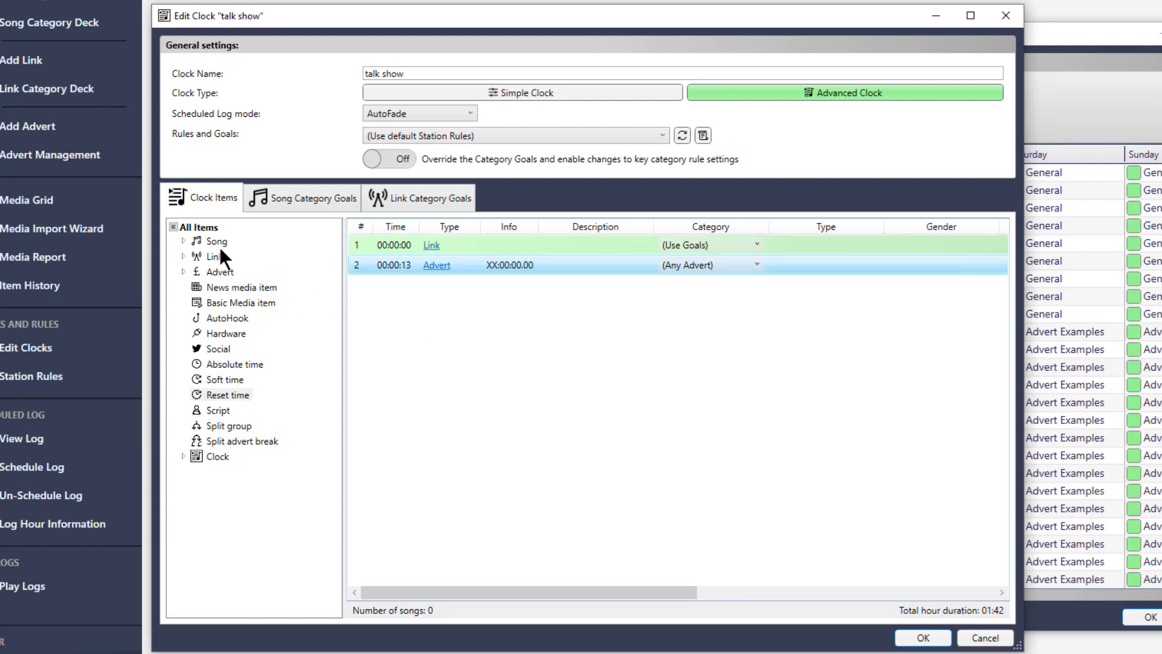
Add a second Link and Advert pair below the first pair in the talk show clock.
left_click_drag(213, 258, 455, 342)
left_click_drag(219, 271, 543, 379)
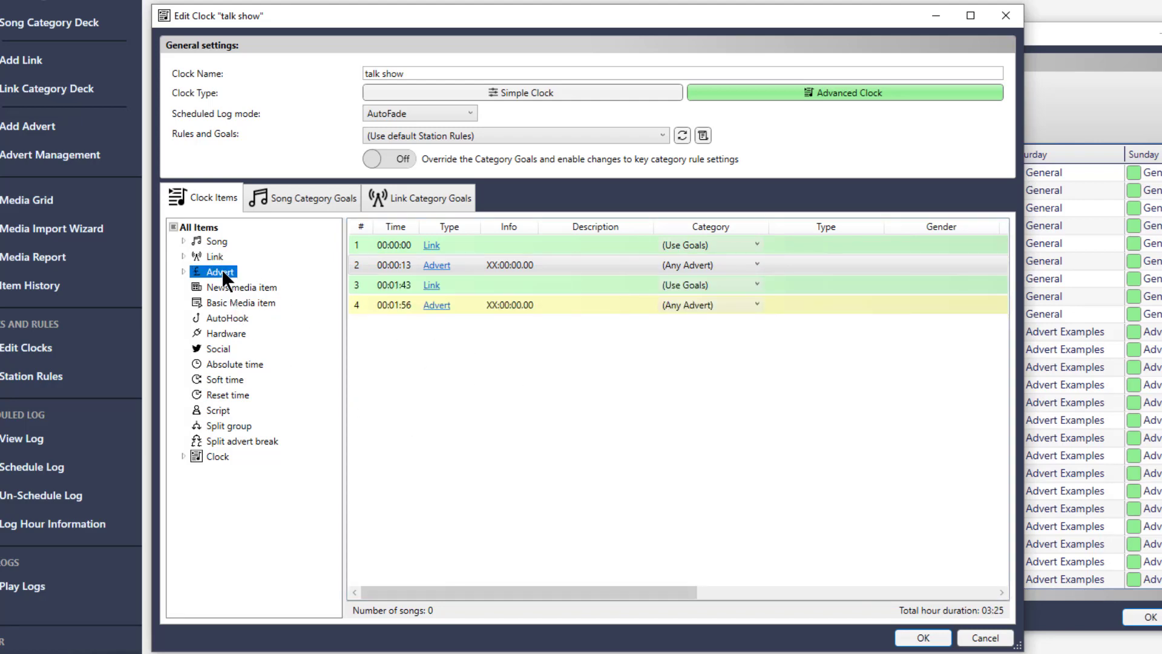
Add a third Link at the end of the talk show clock and insert a Reset time at 30:00 below the first Advert.
left_click_drag(220, 258, 490, 385)
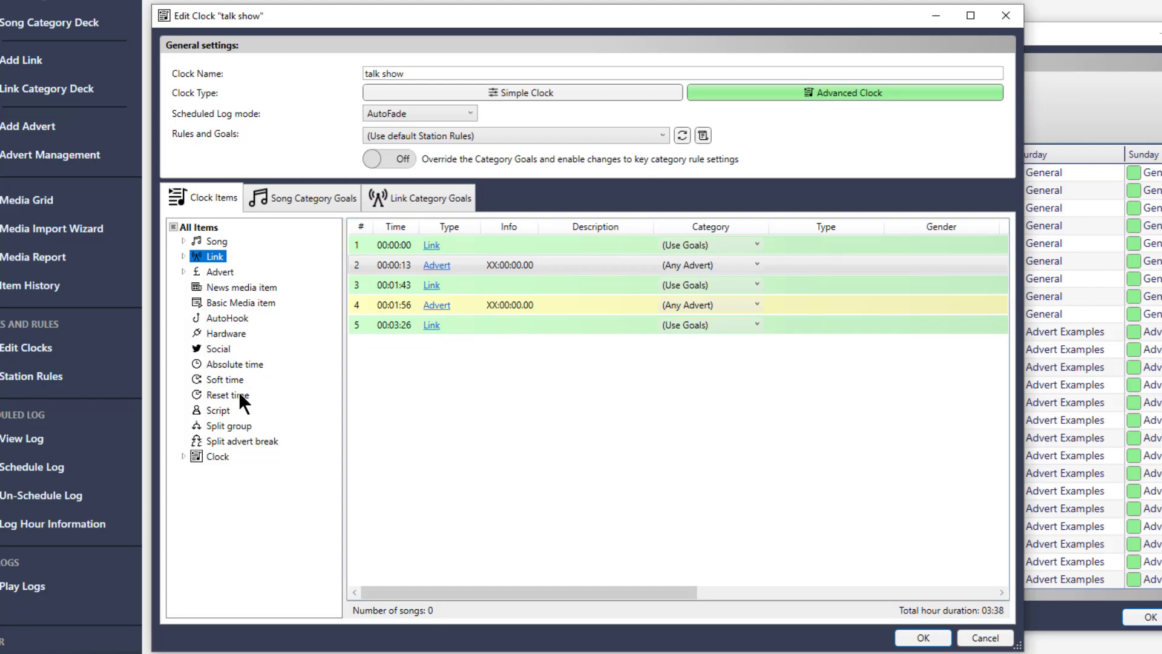
left_click_drag(236, 391, 484, 283)
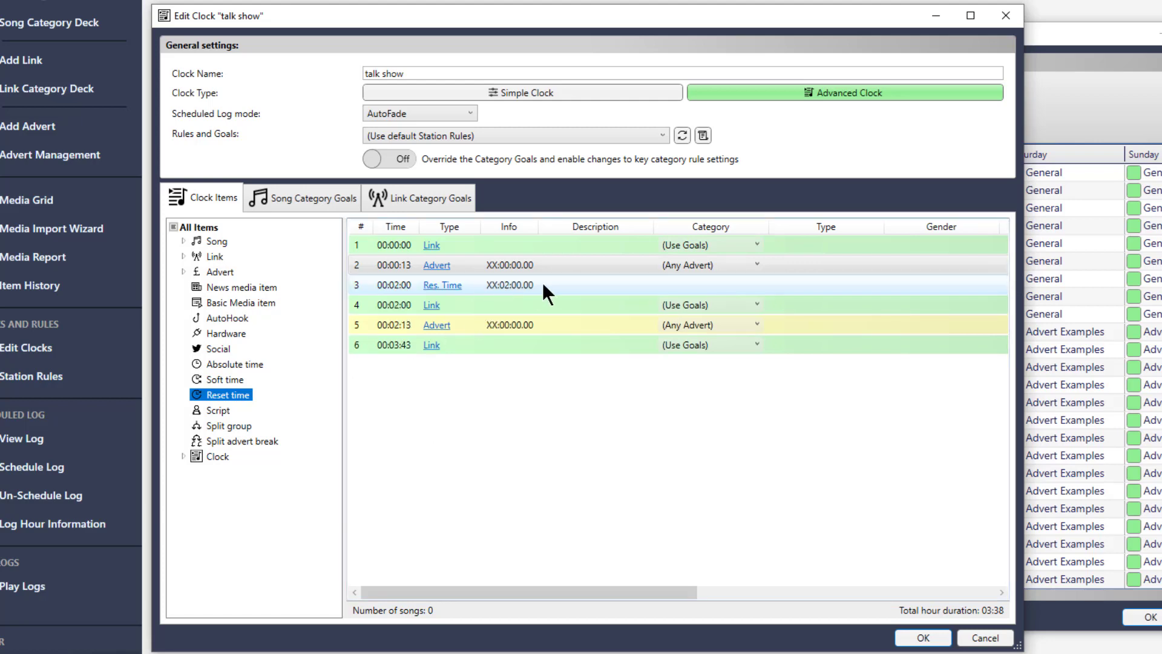
double_click(500, 287)
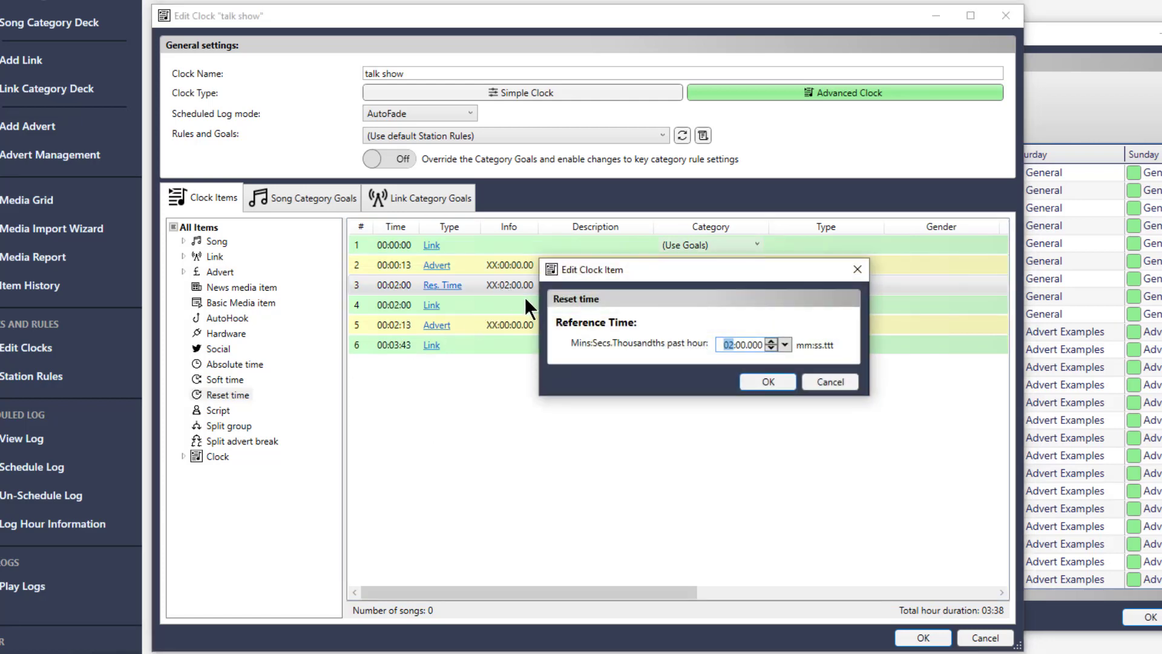
type("30")
left_click(760, 382)
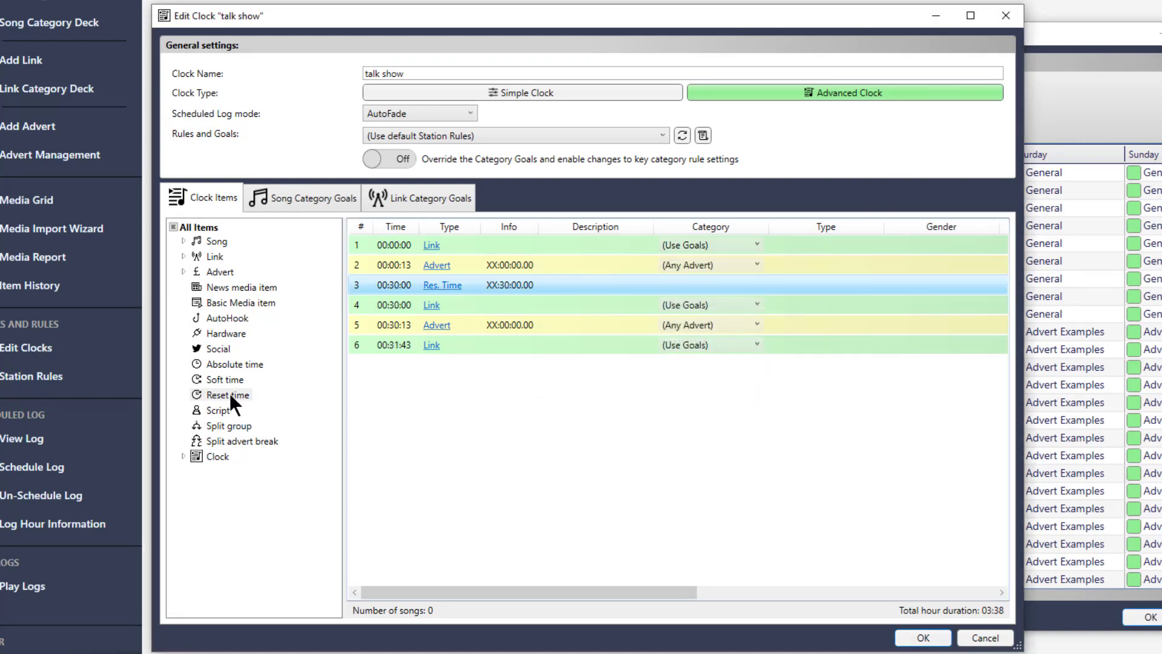
Insert a second Reset time between the second Advert and the last Link, with its reference time set to 59:40.
left_click_drag(230, 395, 480, 345)
double_click(501, 347)
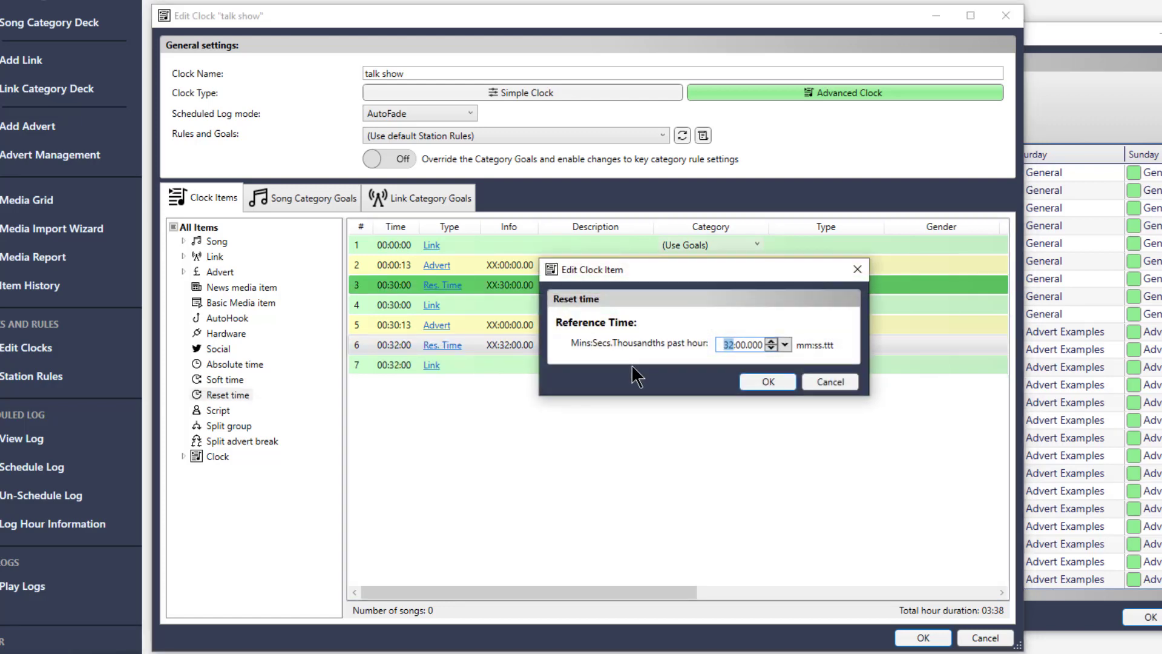
type("59")
key("Right")
type("40")
left_click(777, 382)
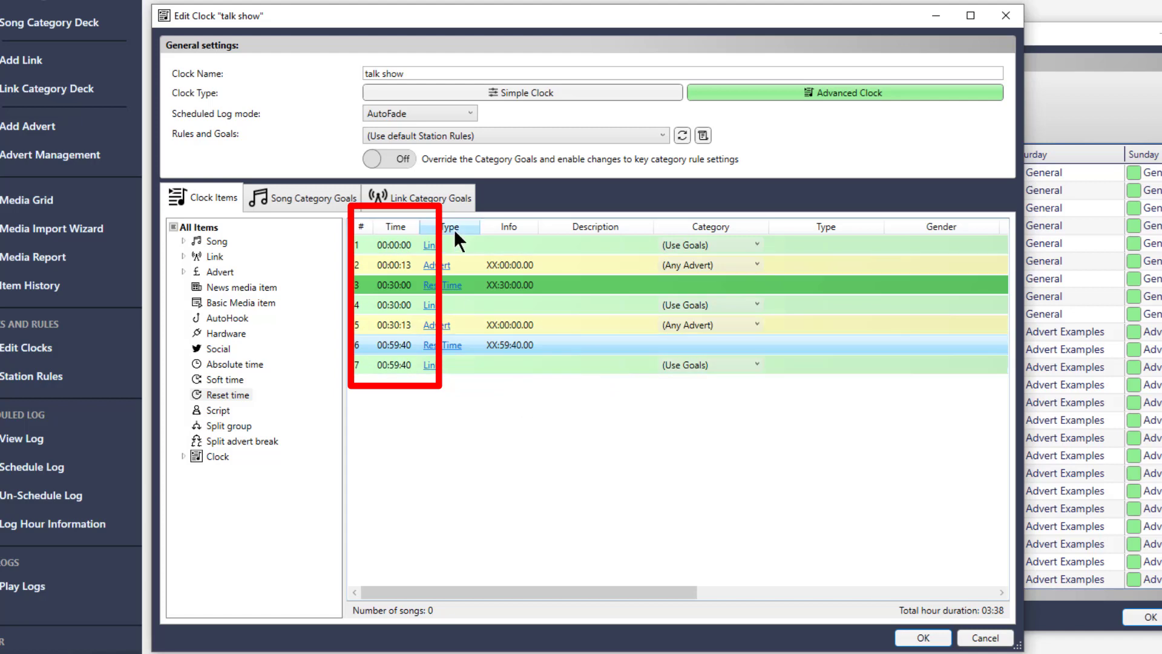
Change the talk show clock's Scheduled Log mode to LiveAssist and save the clock.
left_click(475, 280)
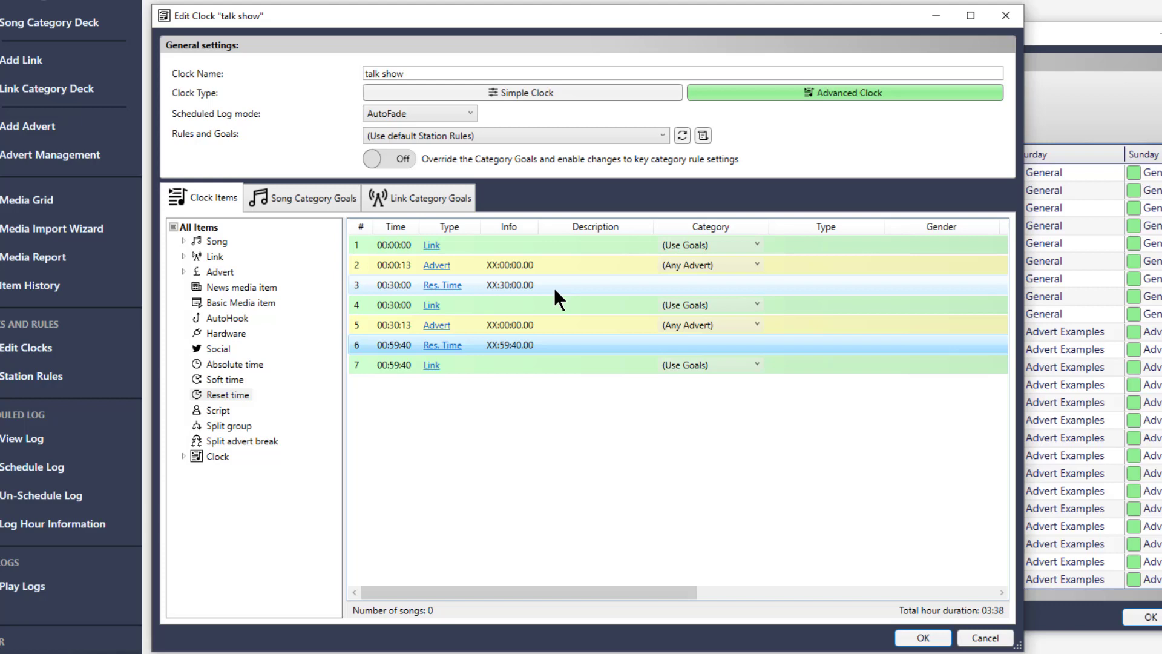
left_click(475, 113)
left_click(424, 124)
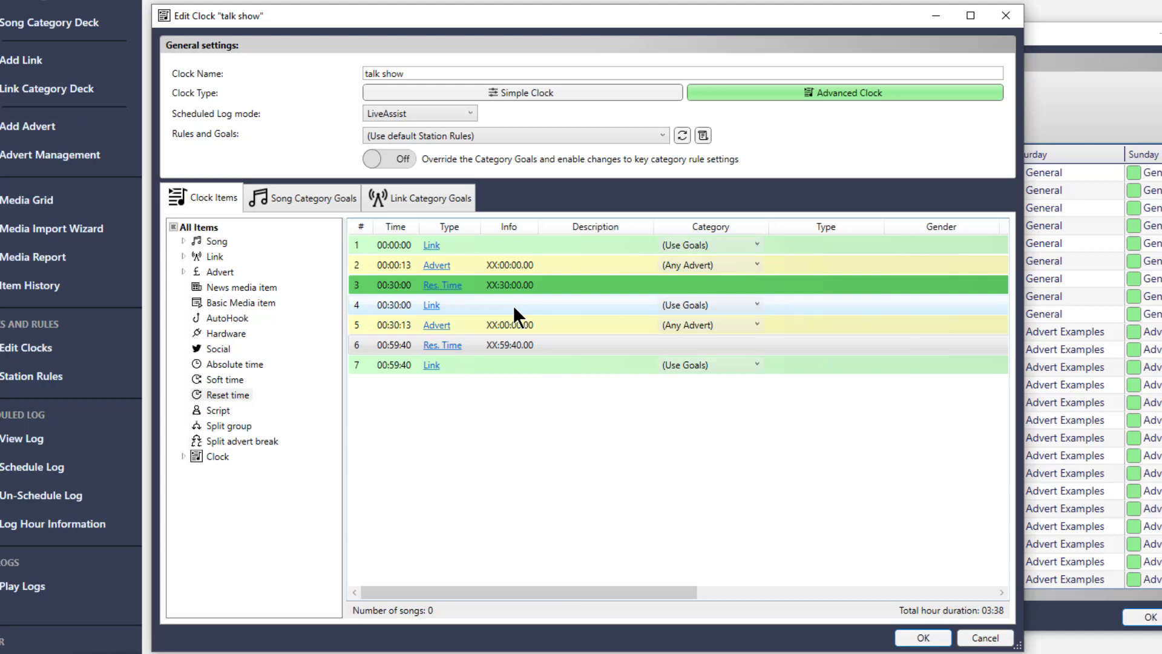
left_click(922, 637)
Open the Breakfast Advanced clock and insert a Script below the song at item 27 with the presenter notes "Play the adverts".
double_click(255, 328)
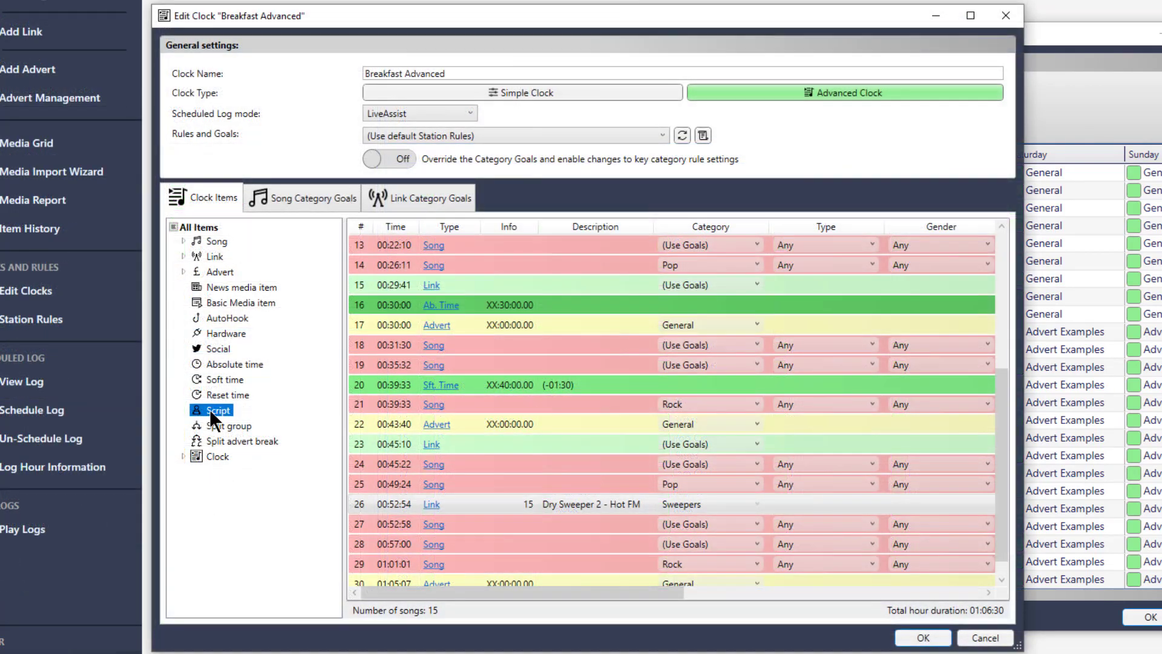
left_click_drag(210, 409, 495, 537)
left_click(435, 544)
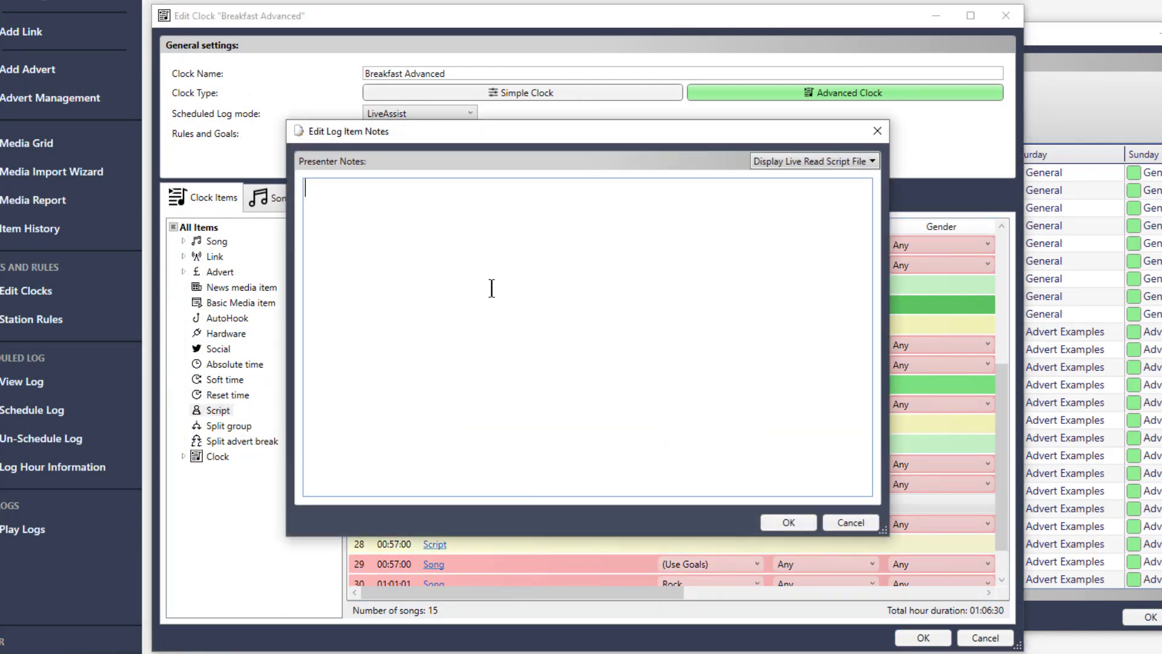
type("Play the adverts")
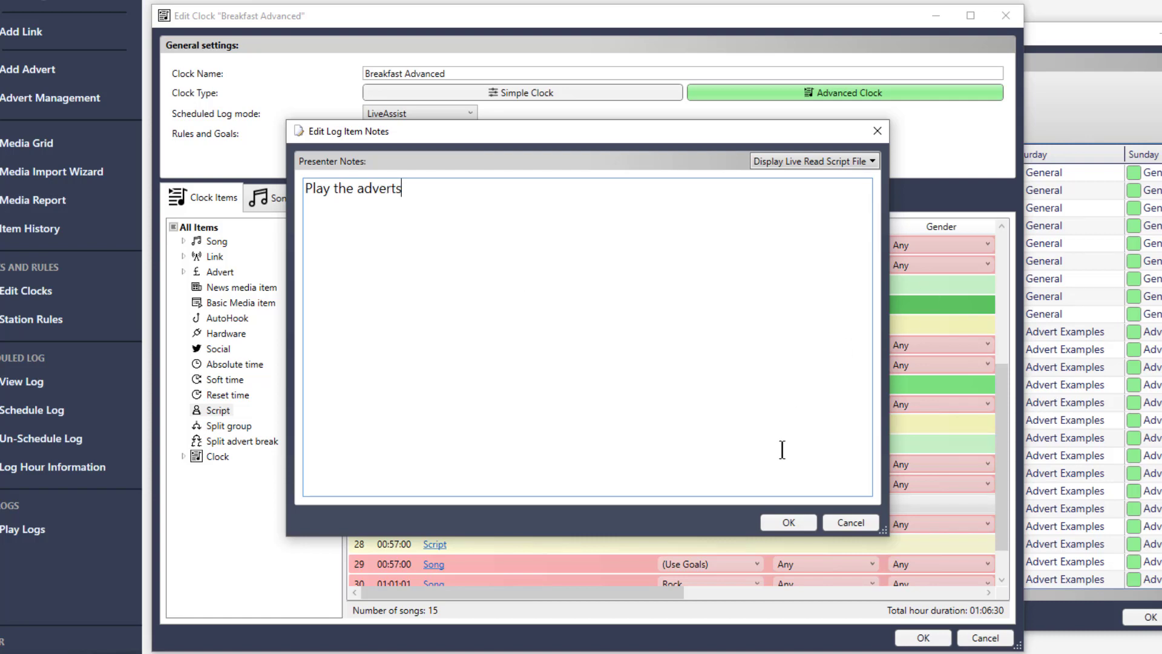
left_click(788, 519)
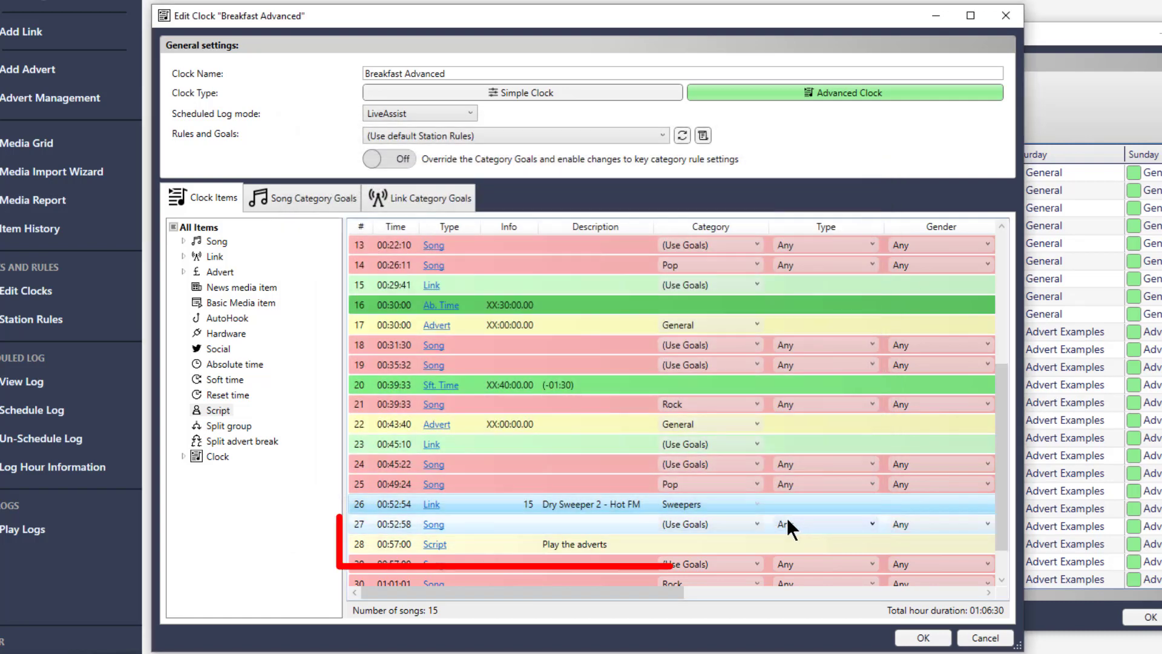
Insert a Split group below the song at item 29 and try to choose which split group it uses.
left_click(239, 425)
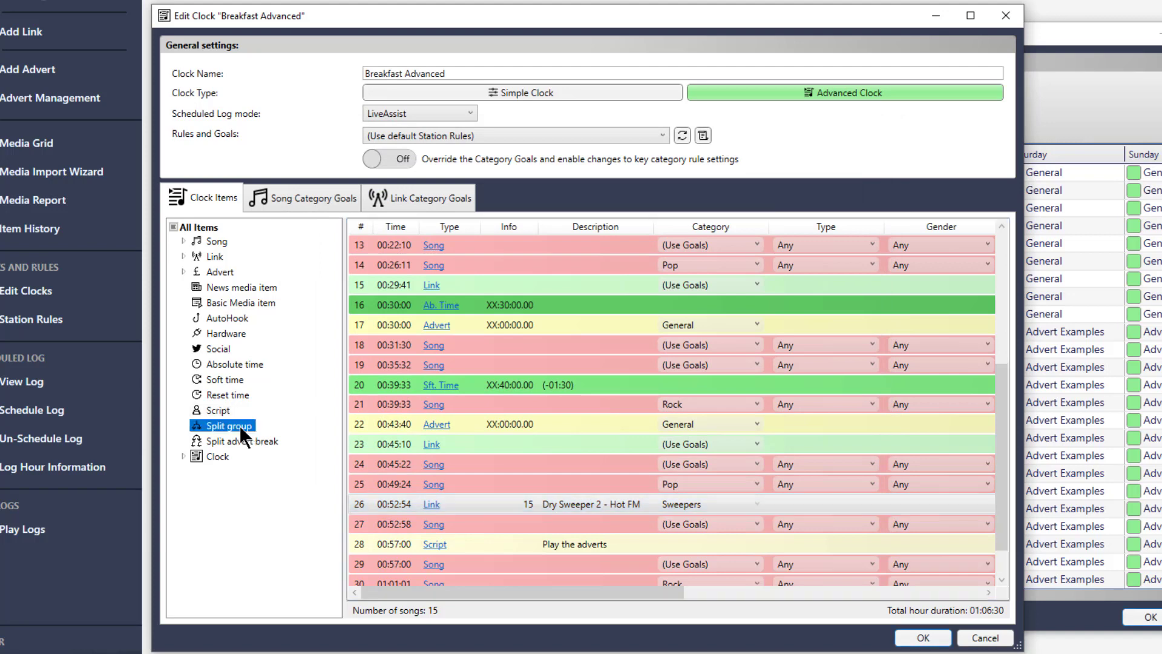
left_click(259, 438)
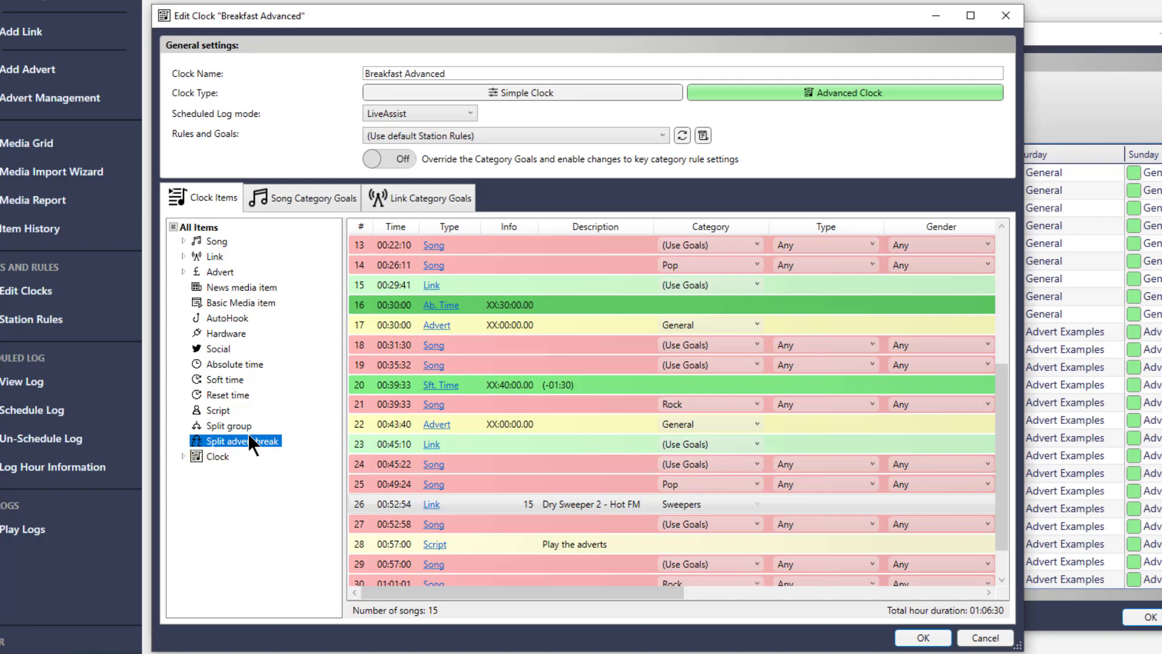
left_click(246, 423)
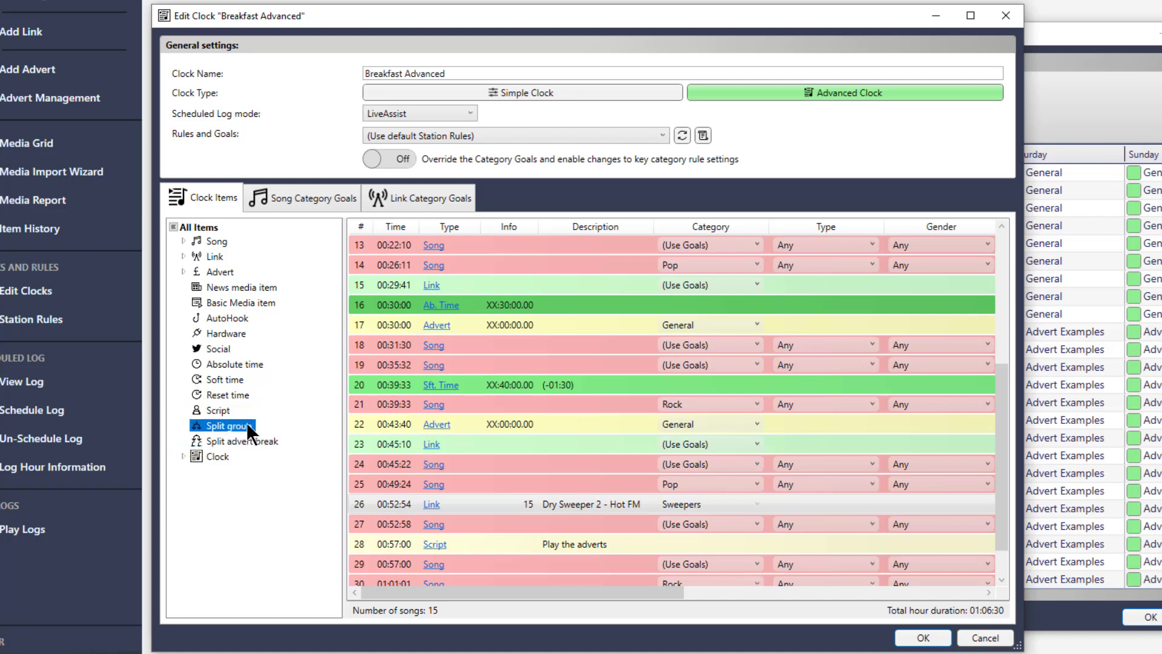
left_click(237, 443)
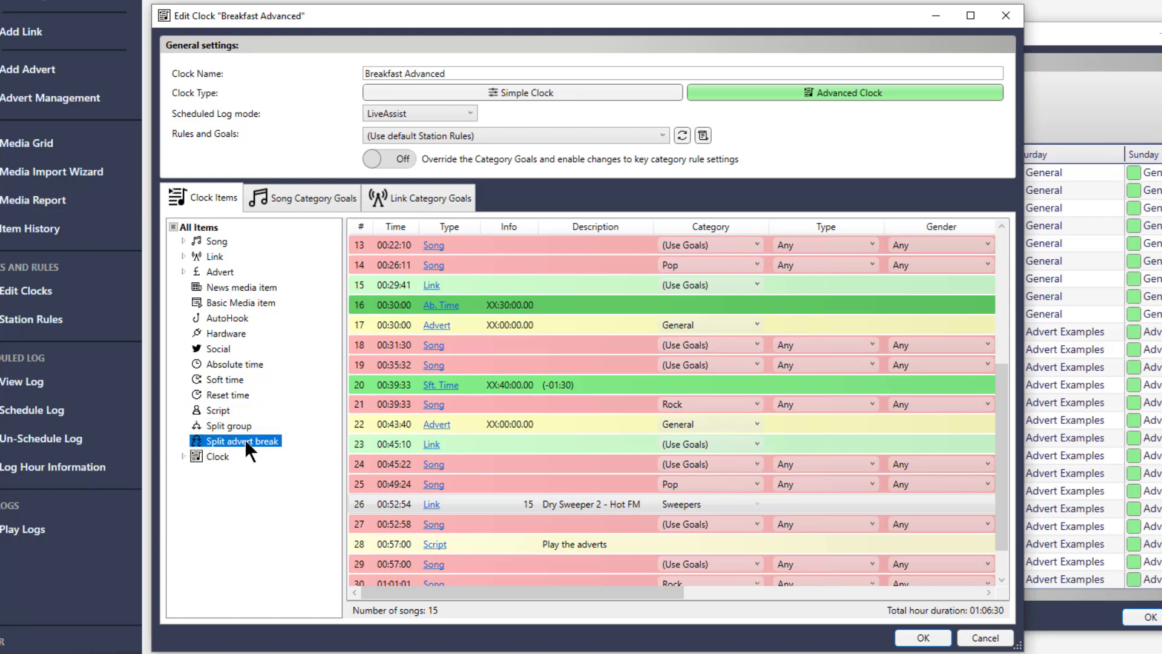
left_click(236, 424)
left_click_drag(233, 425, 481, 573)
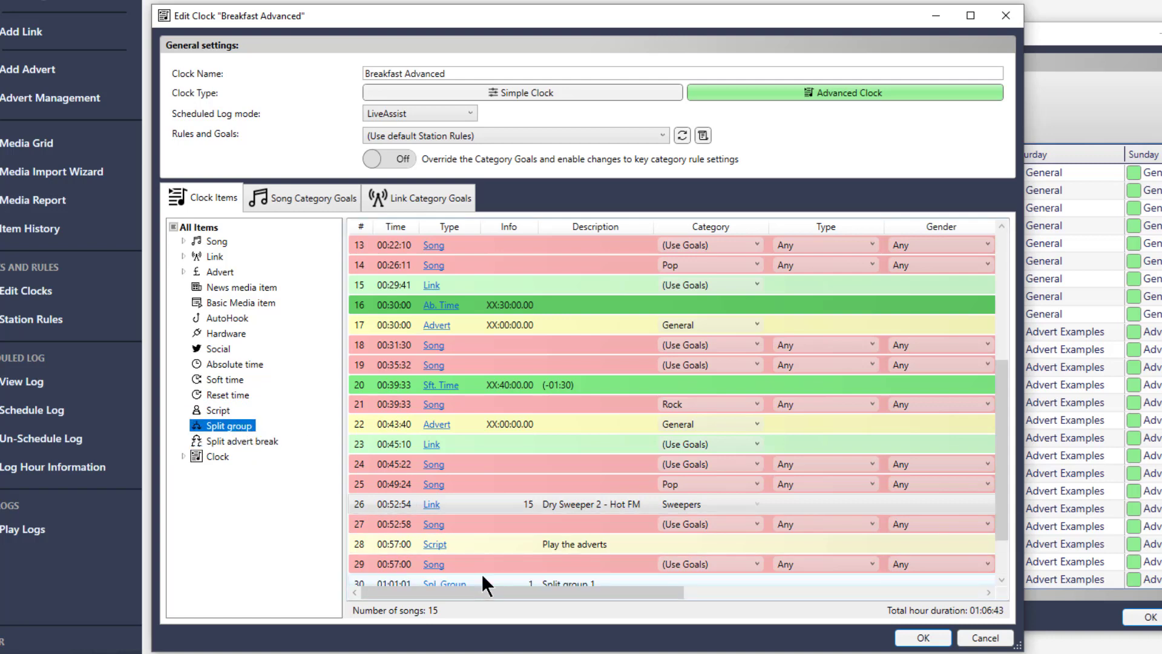
scroll(520, 547, "down", 1)
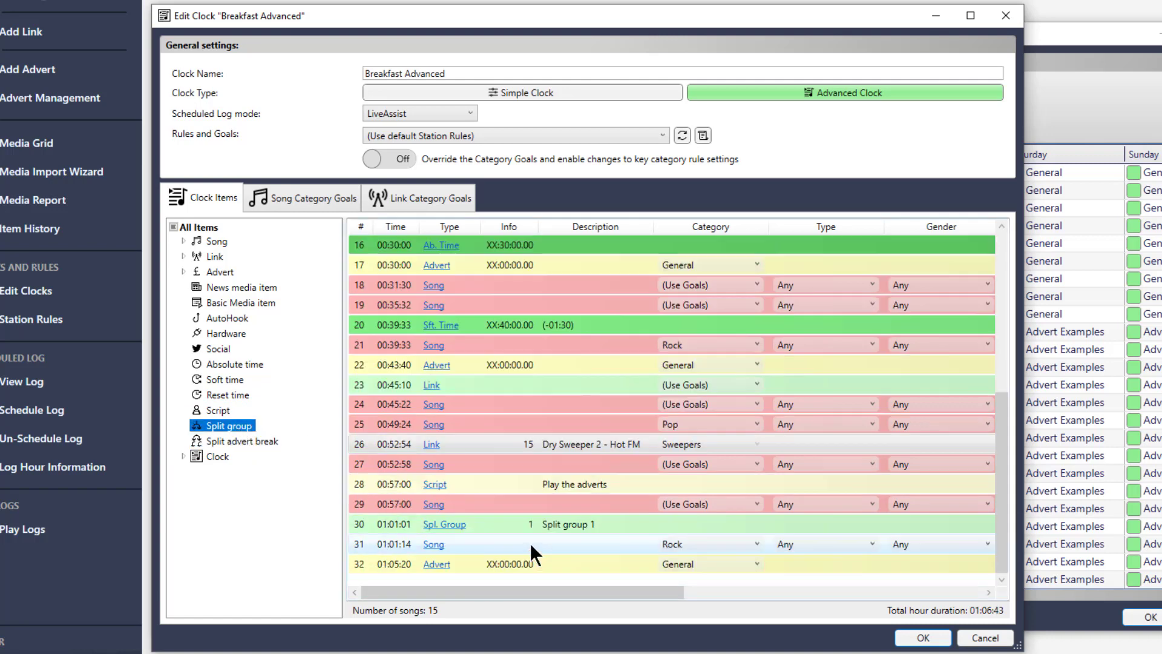
left_click(452, 525)
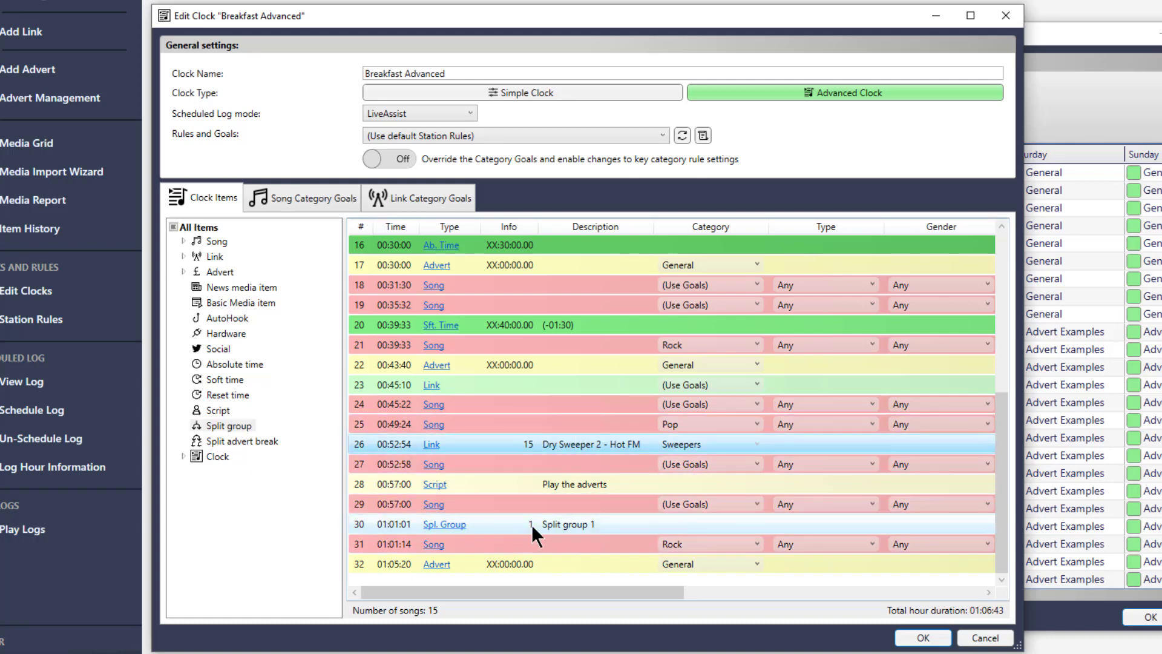
left_click(475, 527)
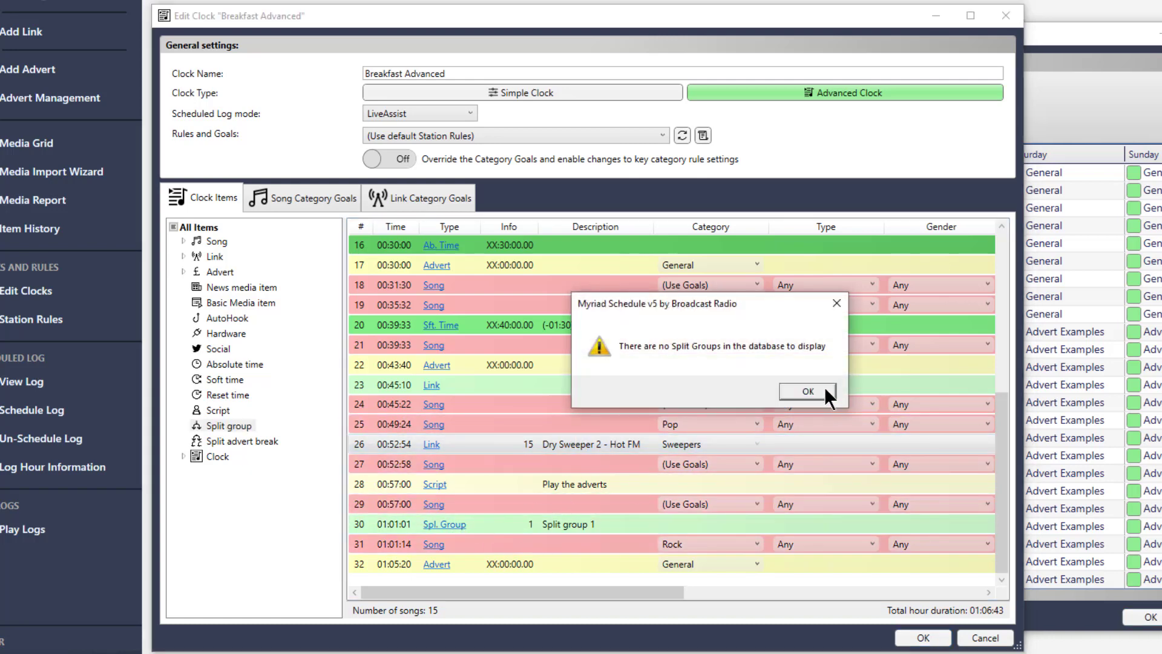
left_click(808, 391)
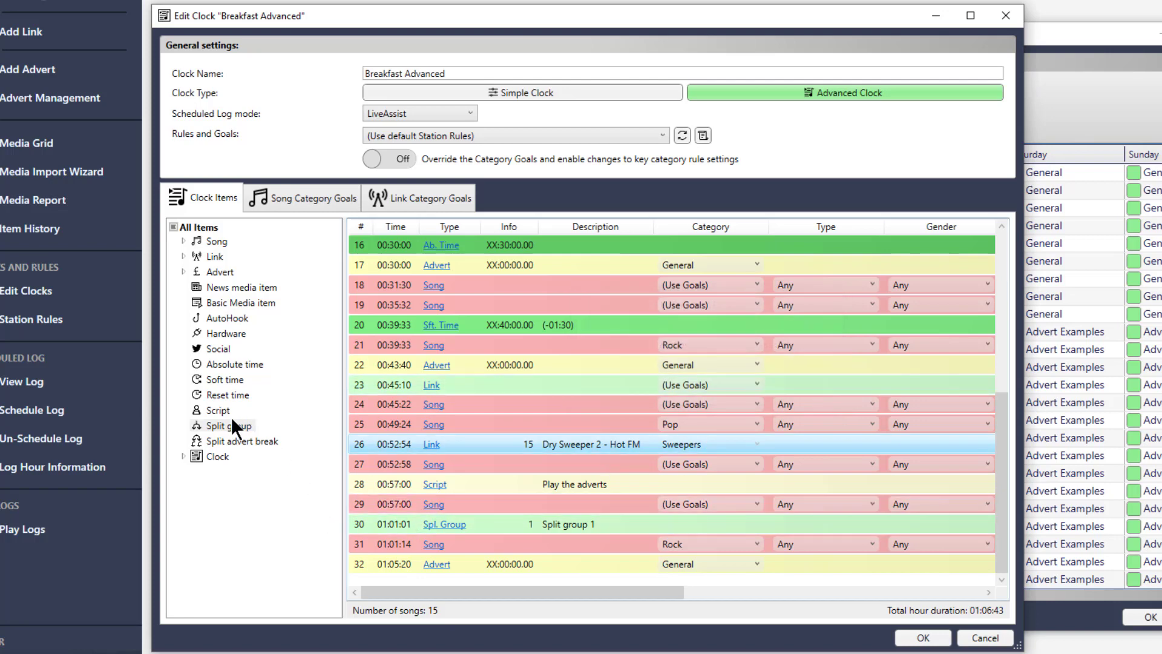
Try a Split advert break below the Split group, and delete both split items from the clock.
left_click_drag(236, 440, 548, 533)
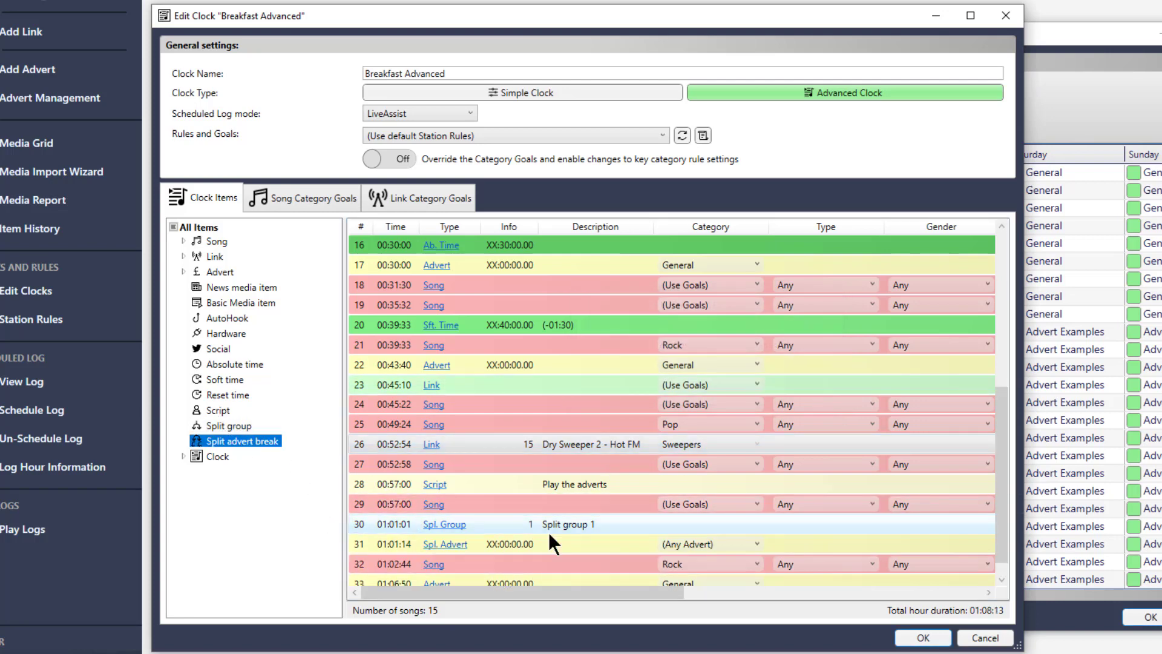
left_click(729, 540)
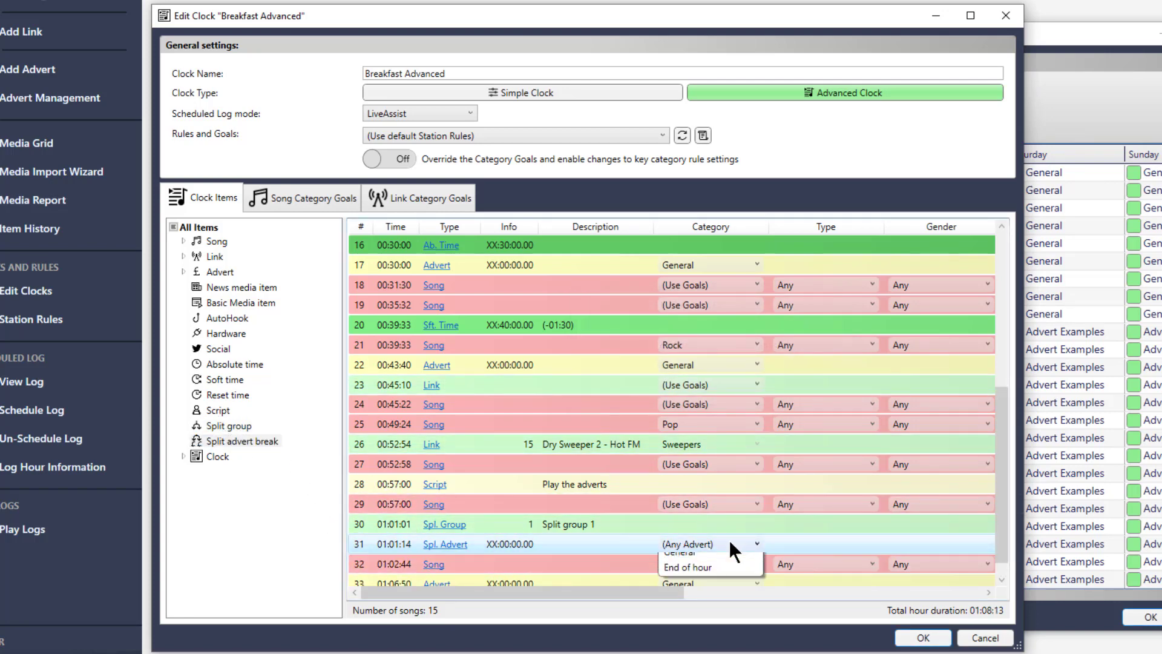
left_click(729, 539)
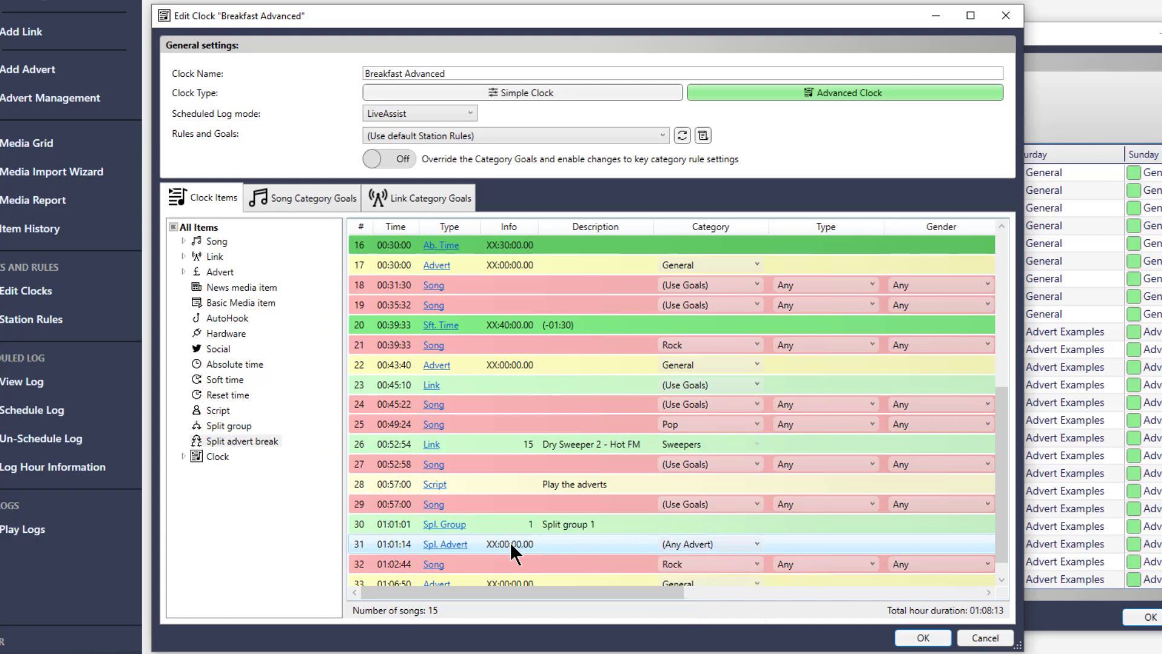
key("Delete")
left_click(567, 524)
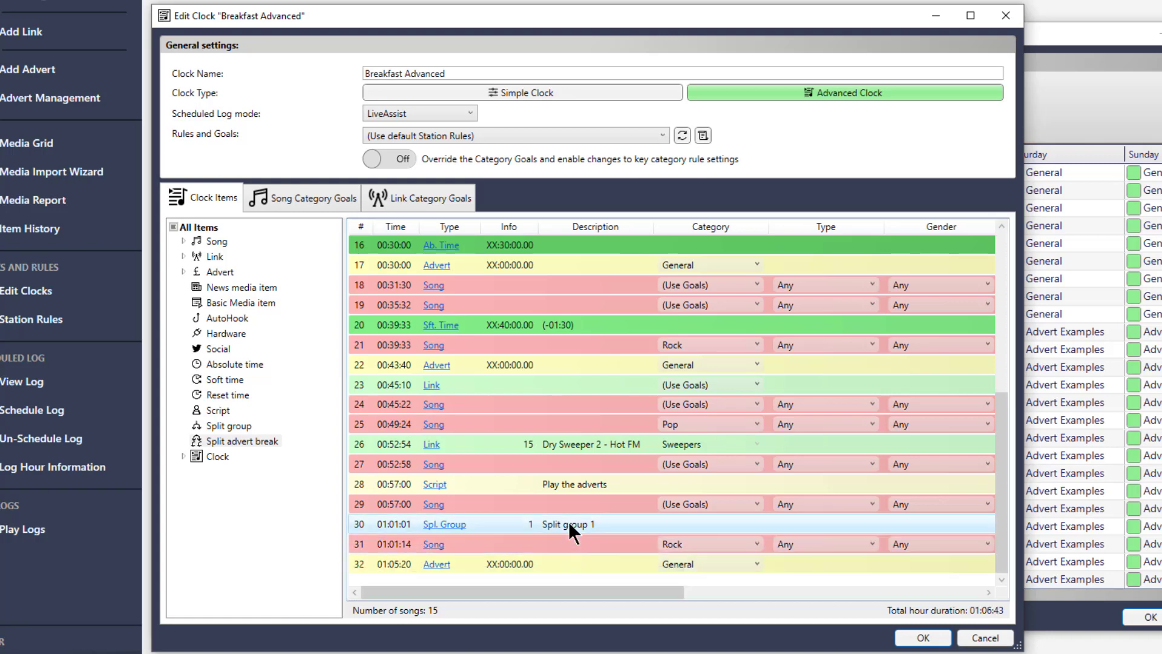
key("Delete")
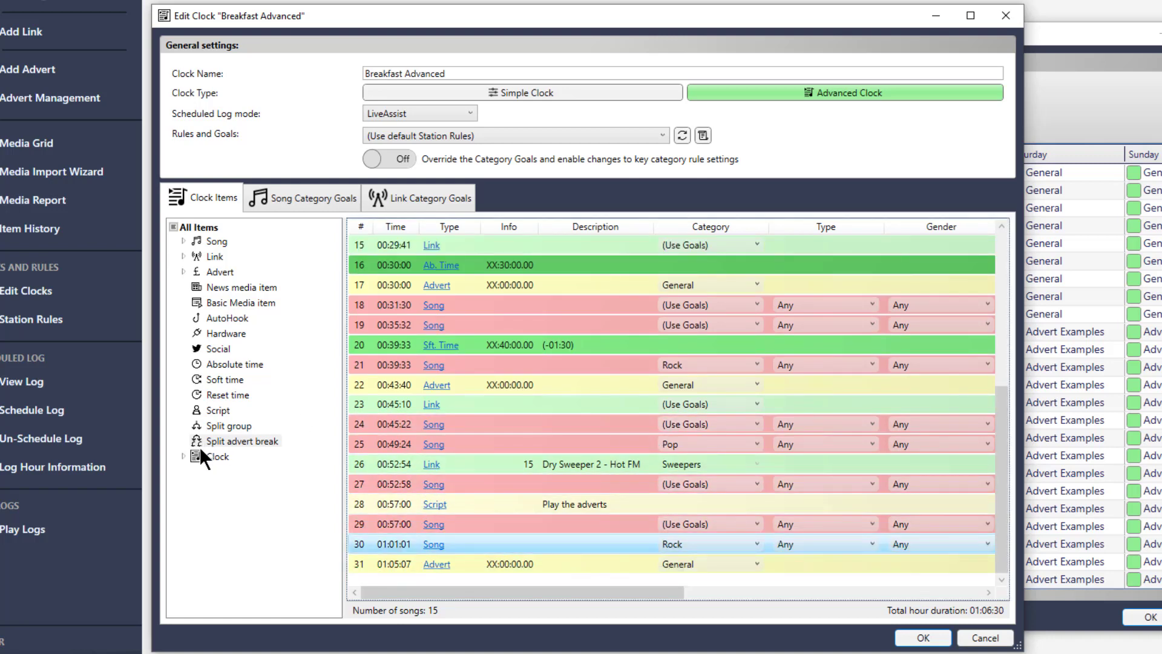
Expand the Clock item type to look through the existing clocks available for insertion.
left_click(183, 457)
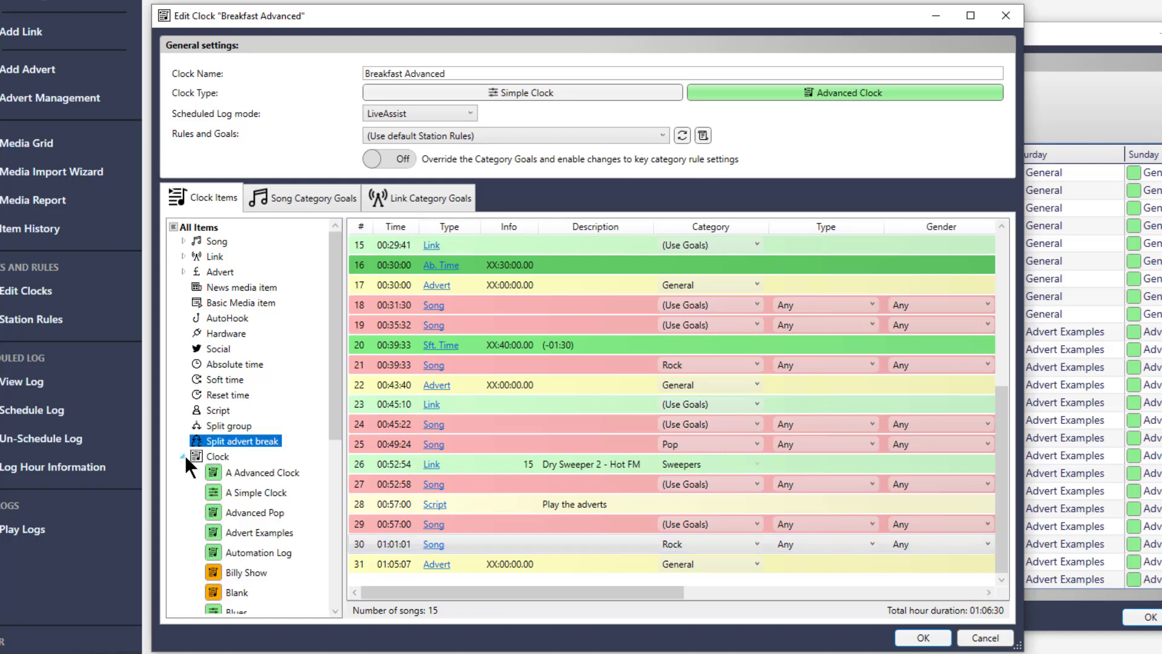
left_click(219, 458)
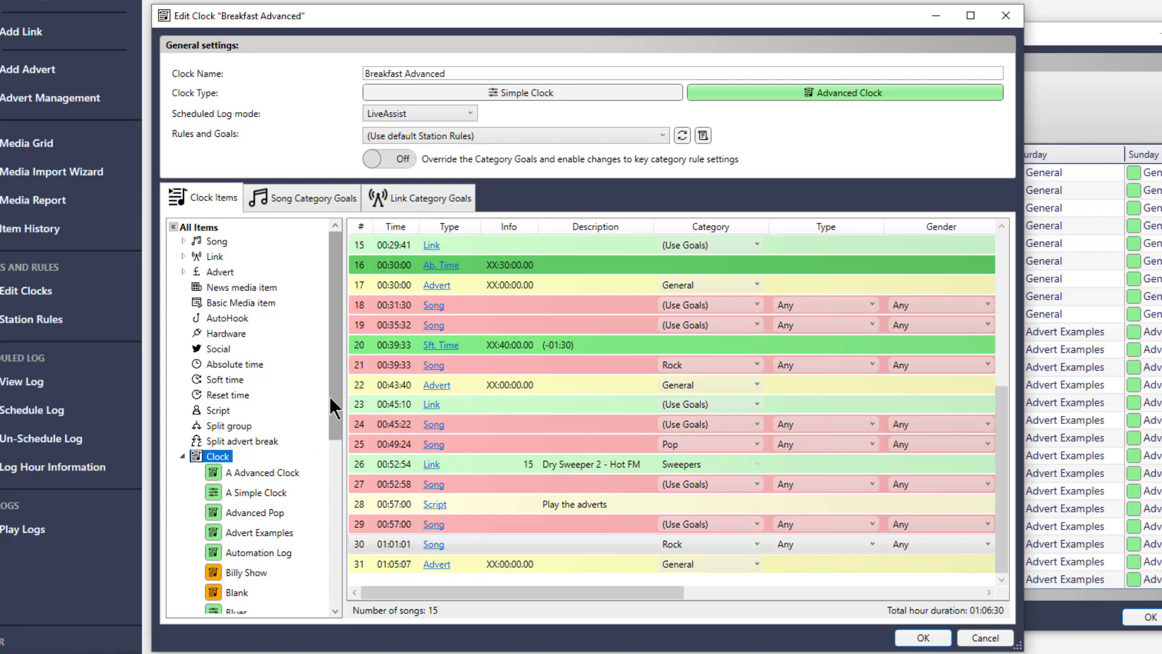
left_click_drag(338, 384, 340, 334)
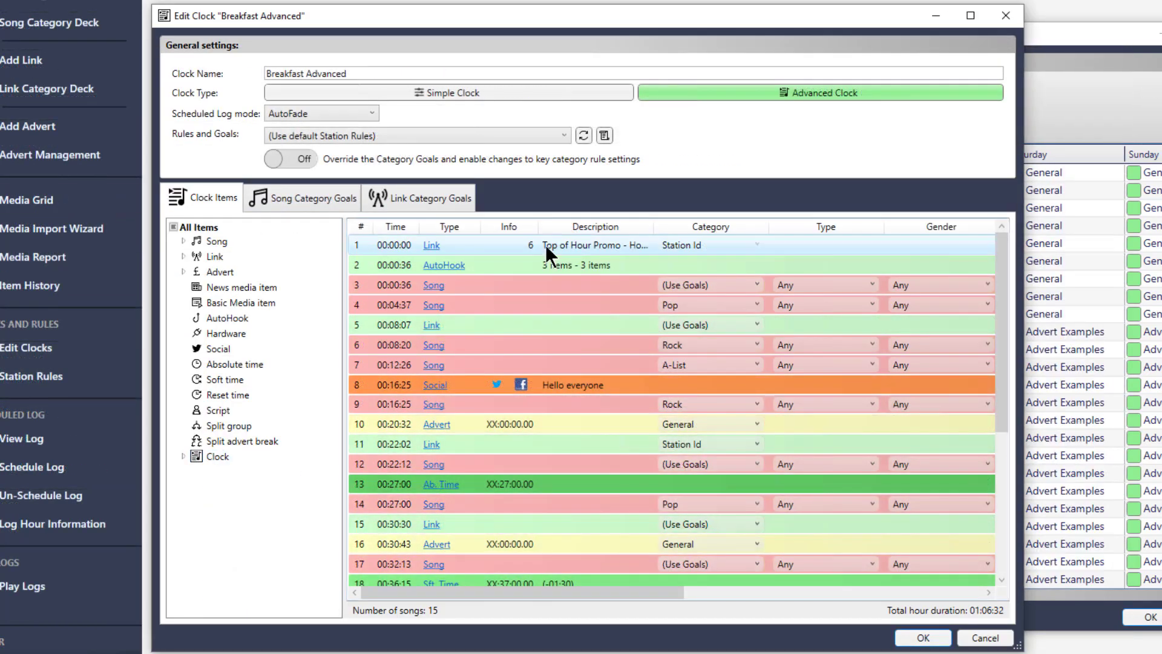
Replace the Top of Hour Promo Link and the AutoHook at the start of Breakfast Advanced with the TOH Sequence clock.
left_click(545, 244)
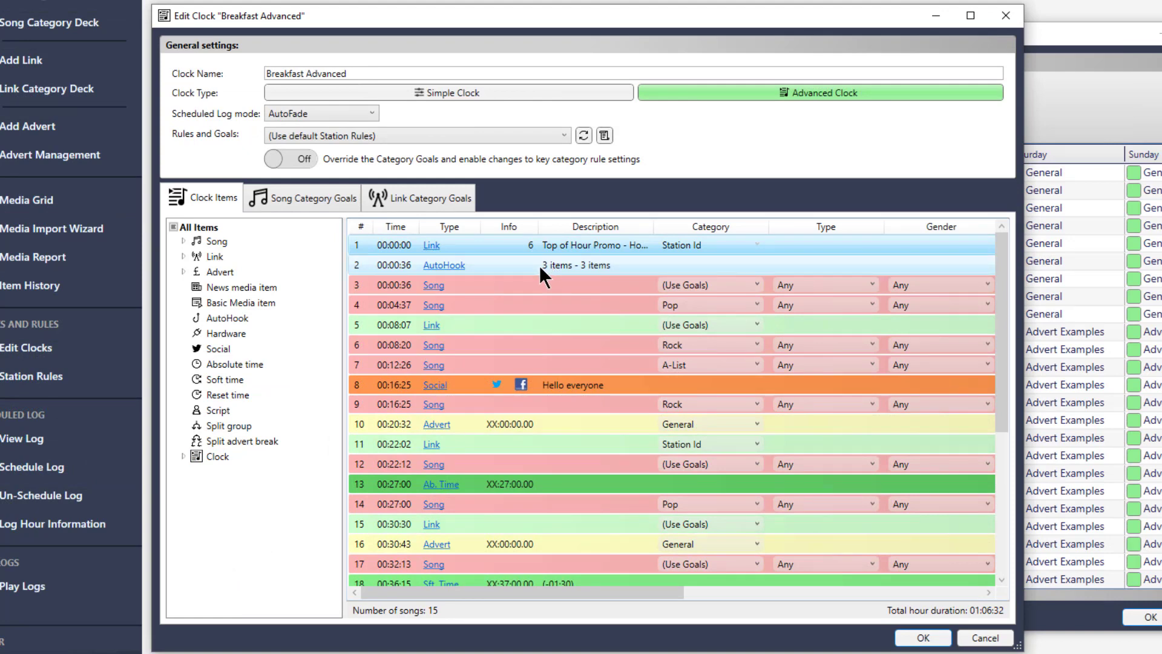
right_click(539, 266)
left_click(594, 370)
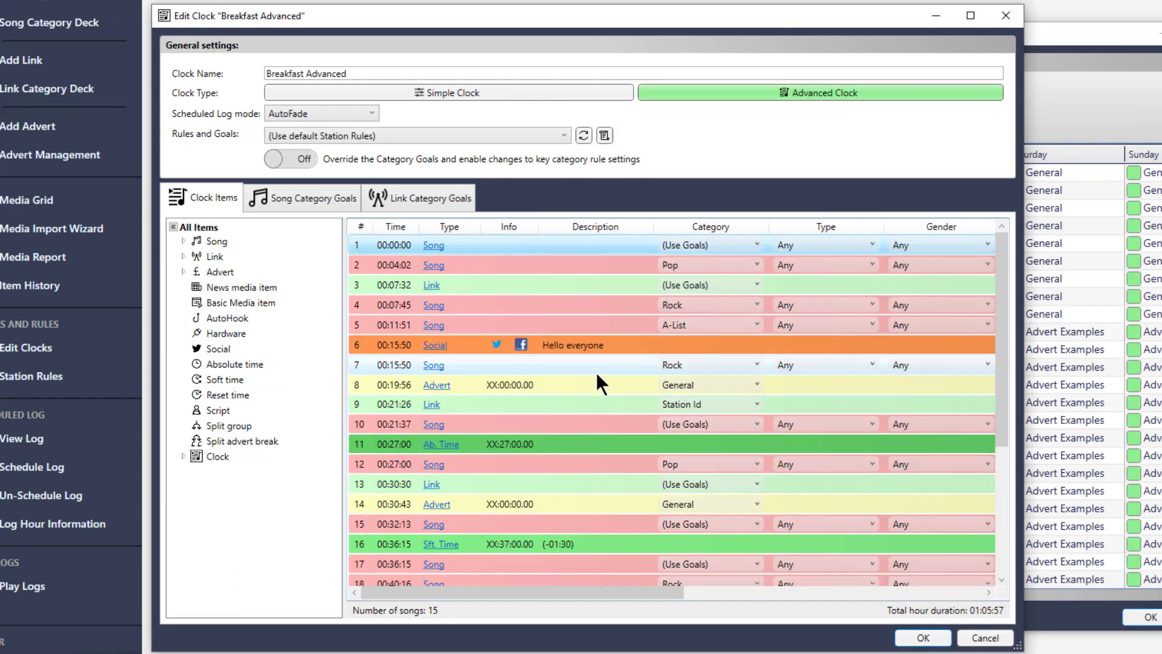
left_click(184, 457)
scroll(266, 443, "down", 7)
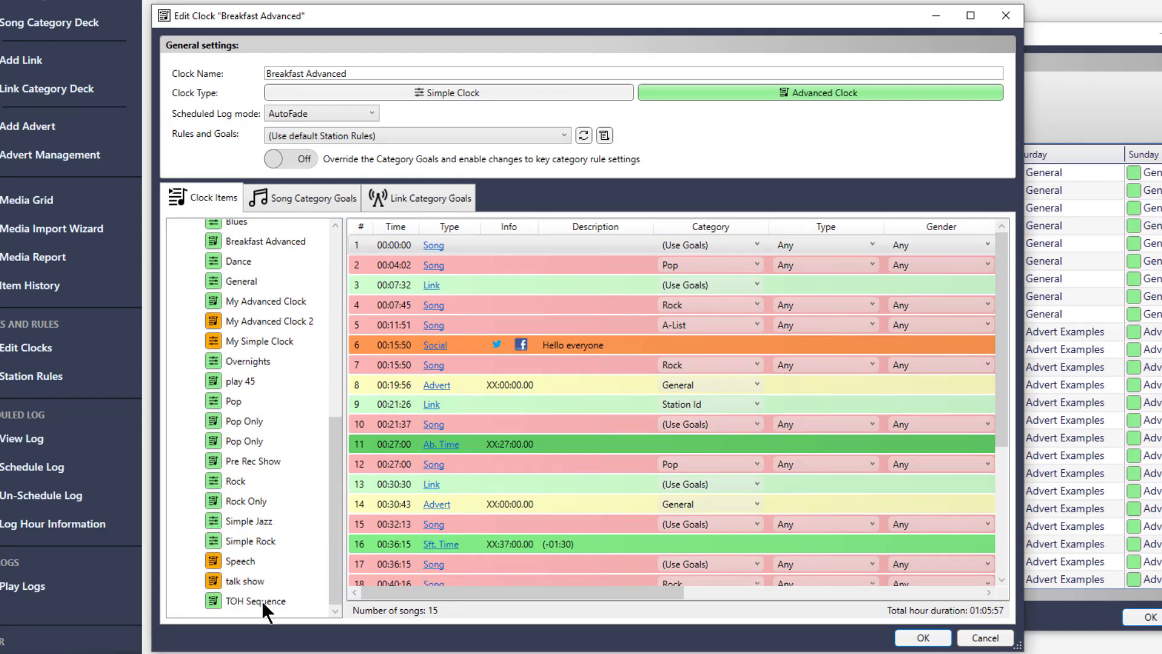
left_click_drag(261, 600, 546, 237)
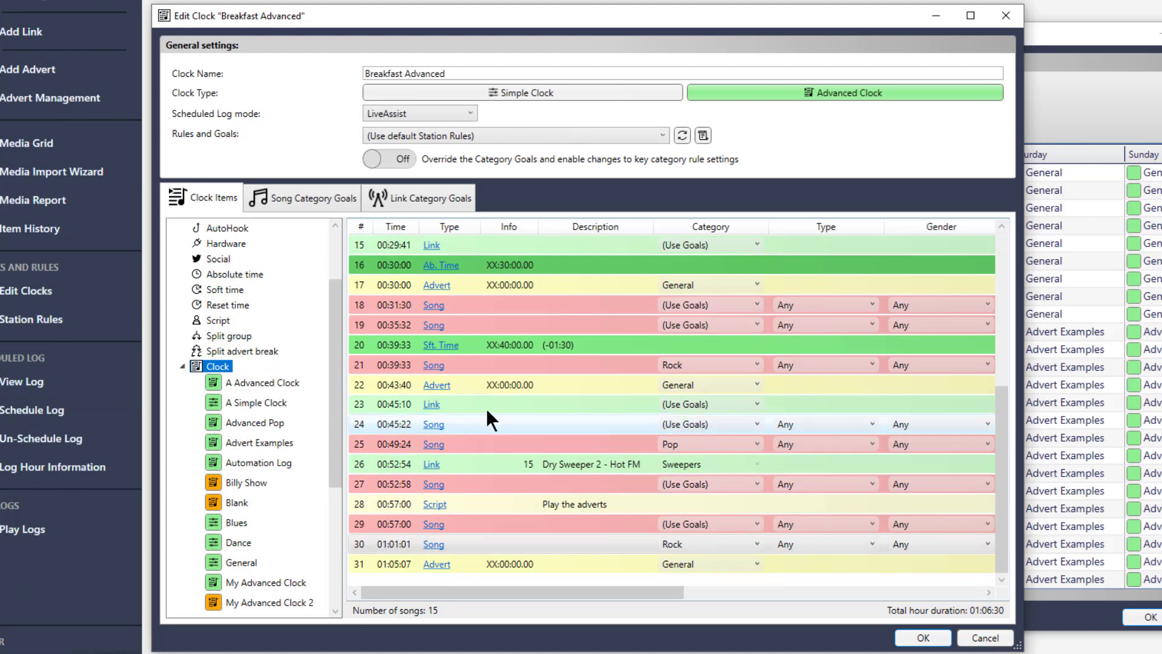
Delete the Line 1 On hardware item and the XX:30:00 absolute time from the Breakfast Advanced clock.
scroll(515, 393, "up", 5)
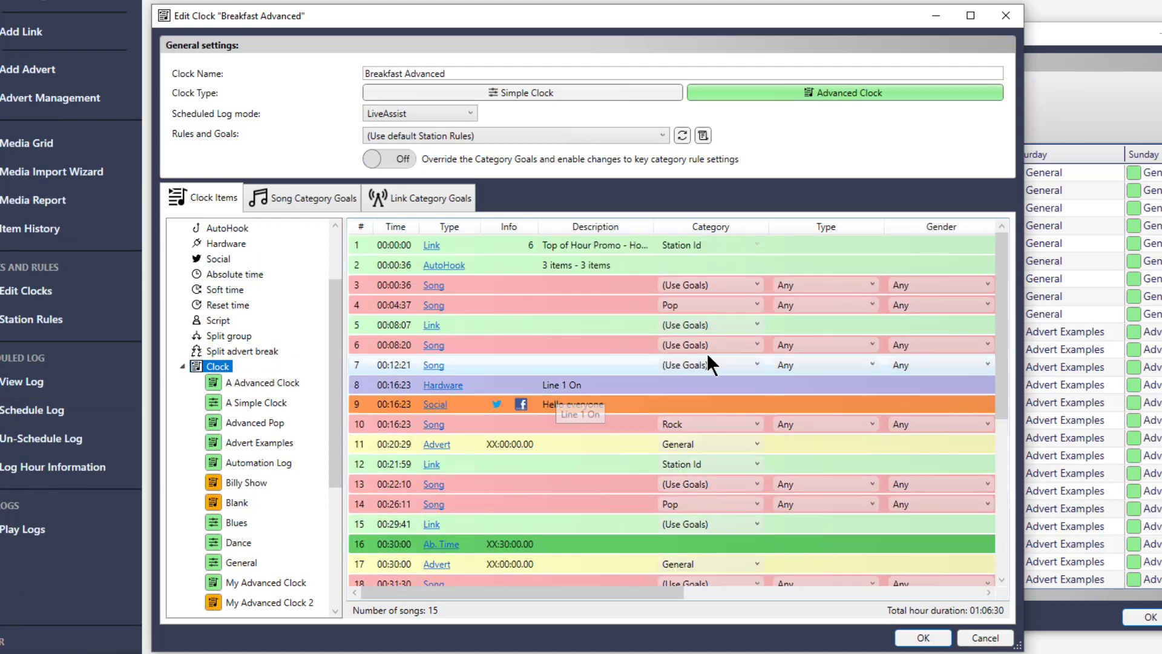
left_click(551, 382)
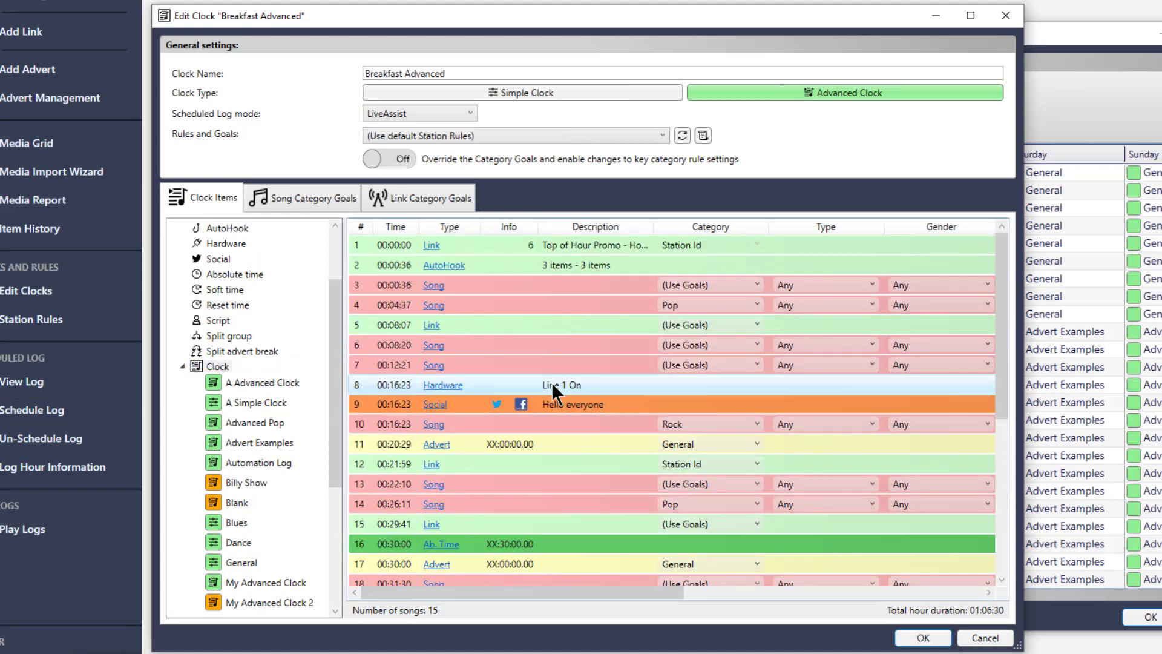
key("Delete")
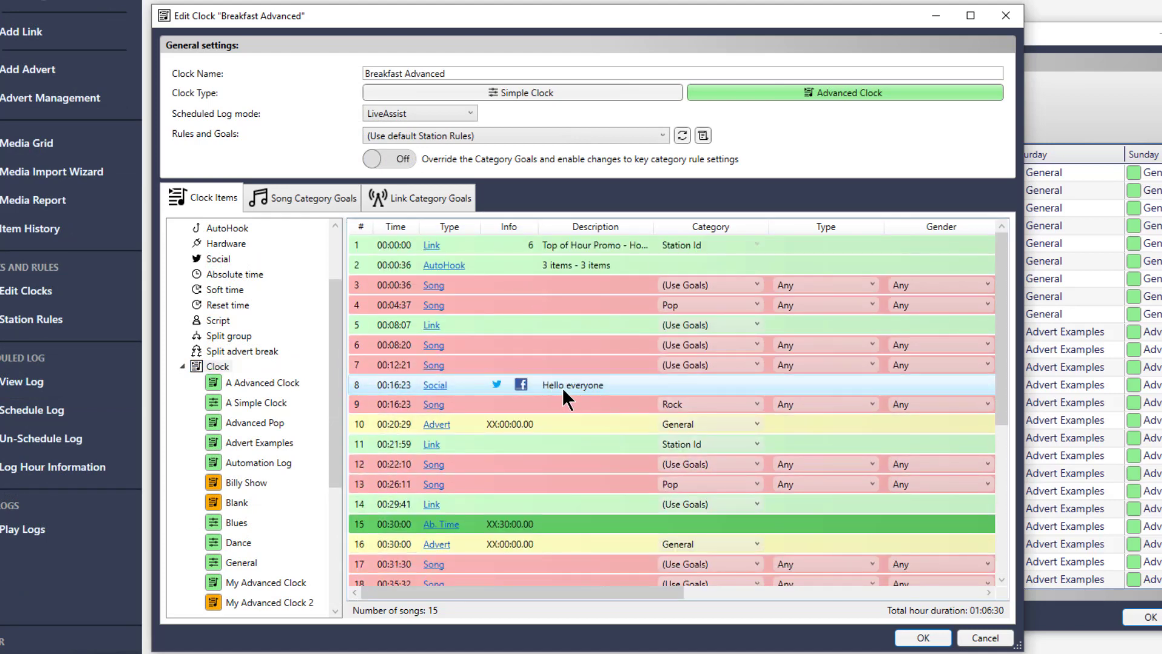
left_click(545, 524)
key("Delete")
Delete the XX:40:00 soft time and the "Play the adverts" script from the clock.
scroll(527, 448, "down", 1)
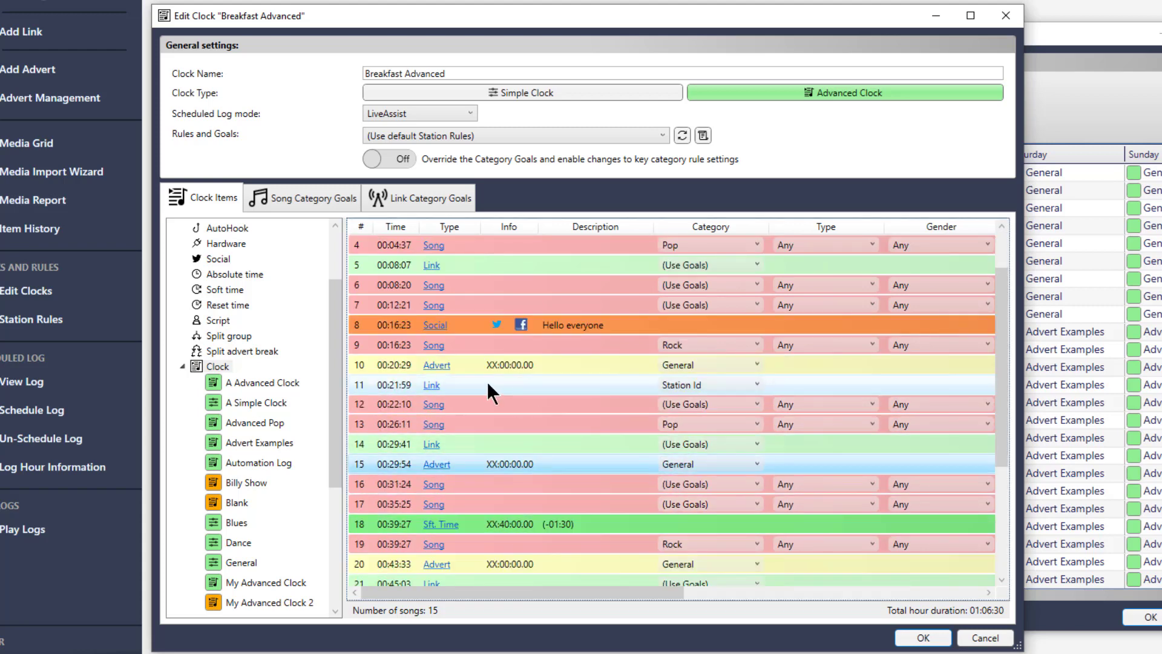
left_click(551, 522)
key("Delete")
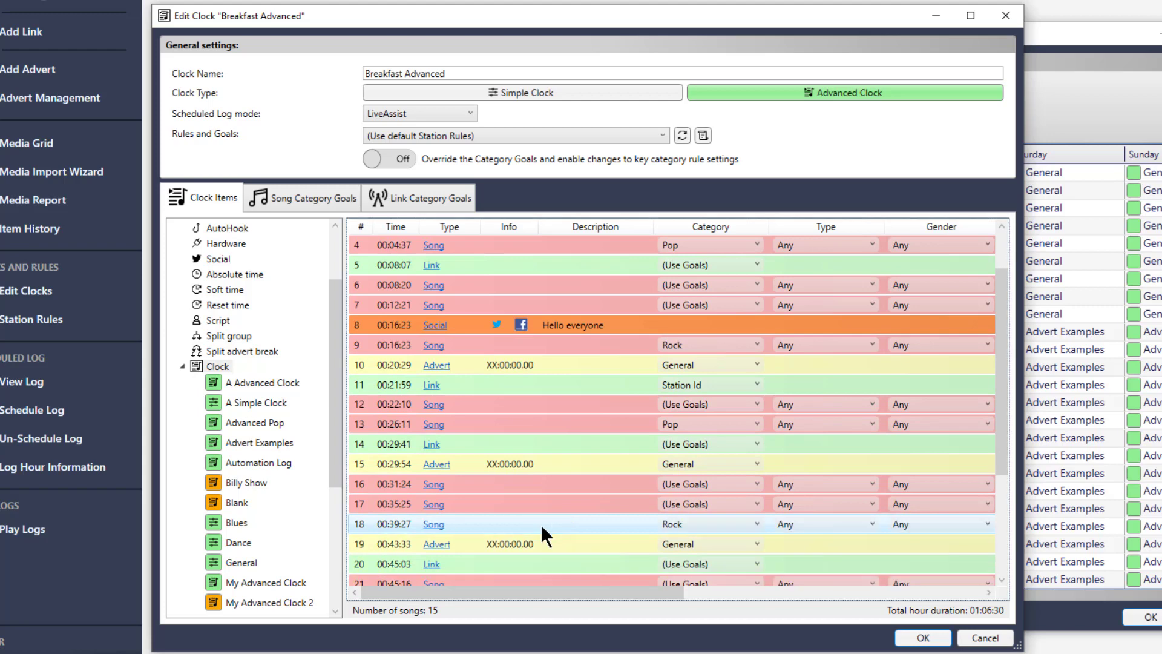
scroll(540, 522, "down", 3)
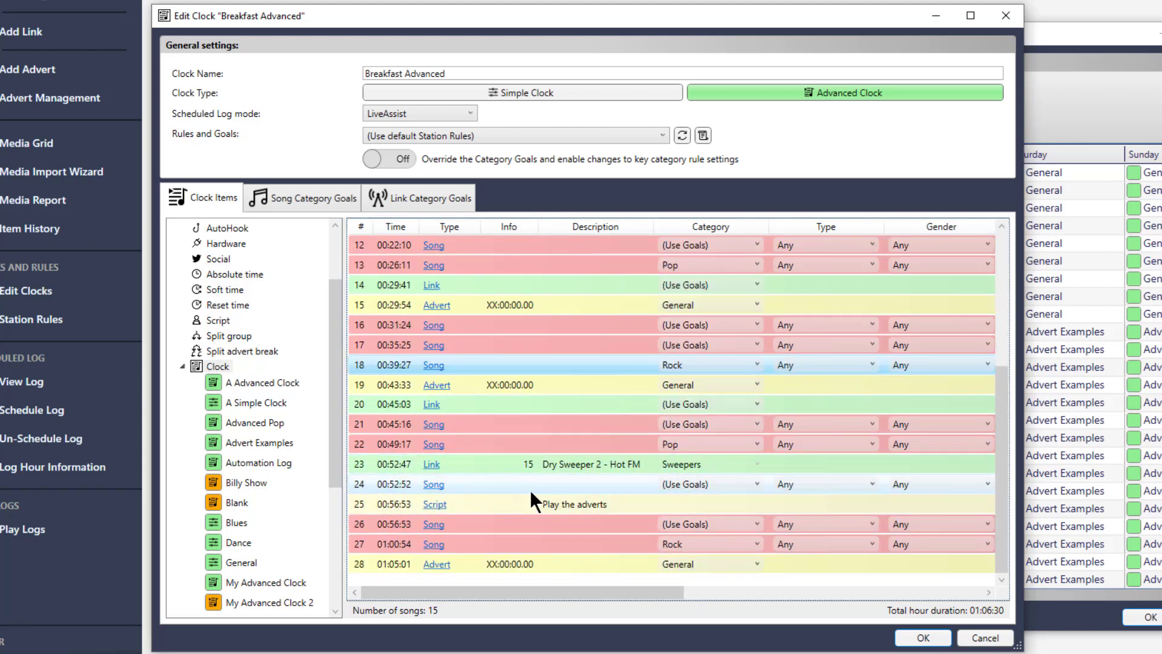
left_click(531, 501)
key("Delete")
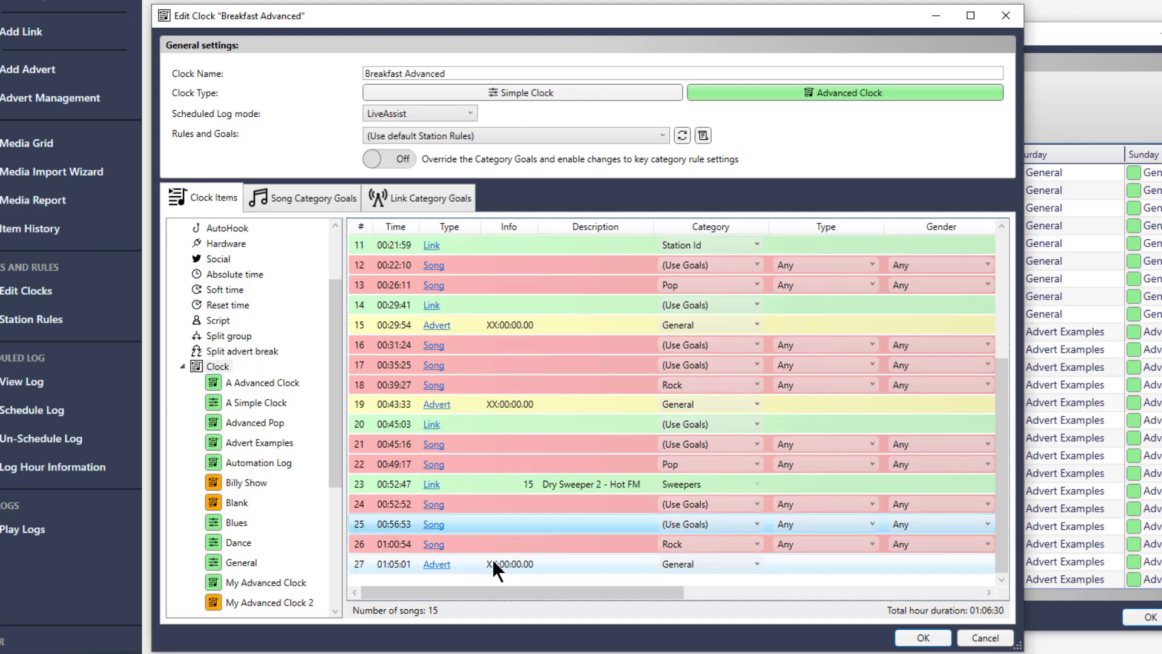
Set the category of the song at item 6 to Rock and the song at item 7 to A-List.
scroll(484, 560, "up", 4)
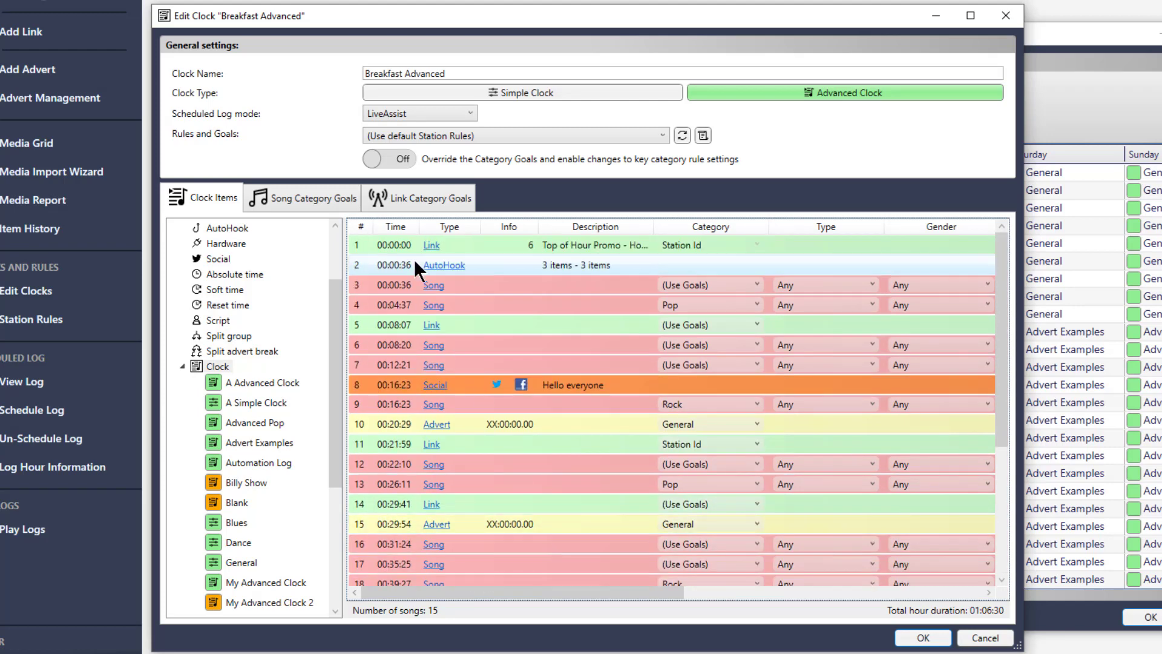
scroll(460, 484, "down", 4)
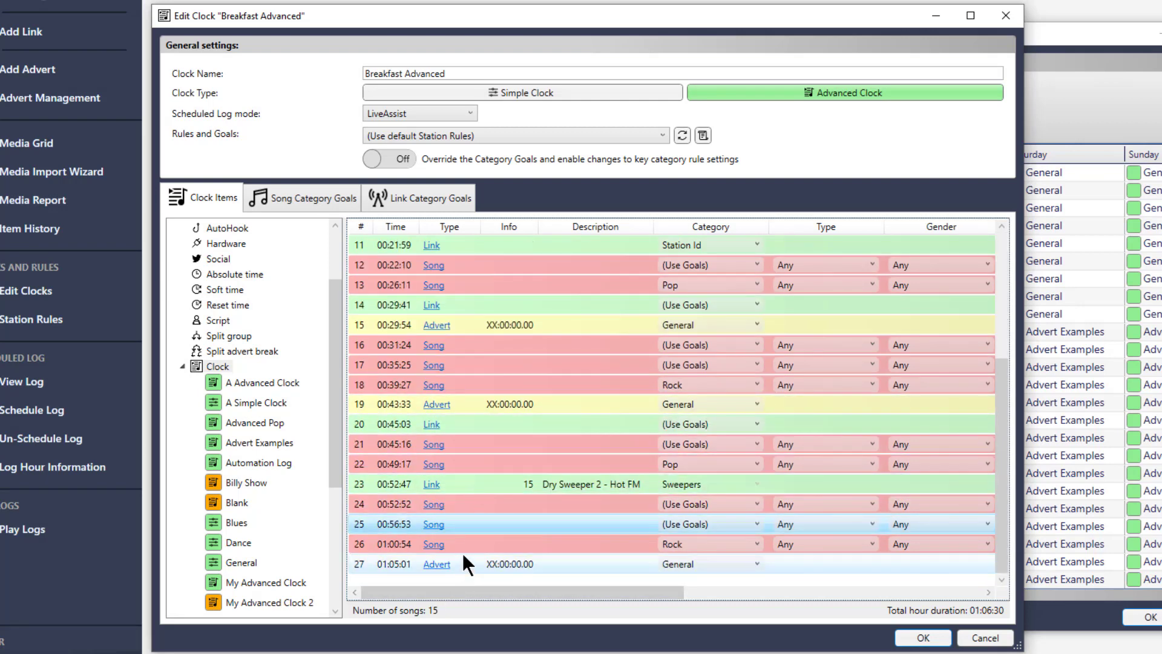
scroll(477, 537, "up", 4)
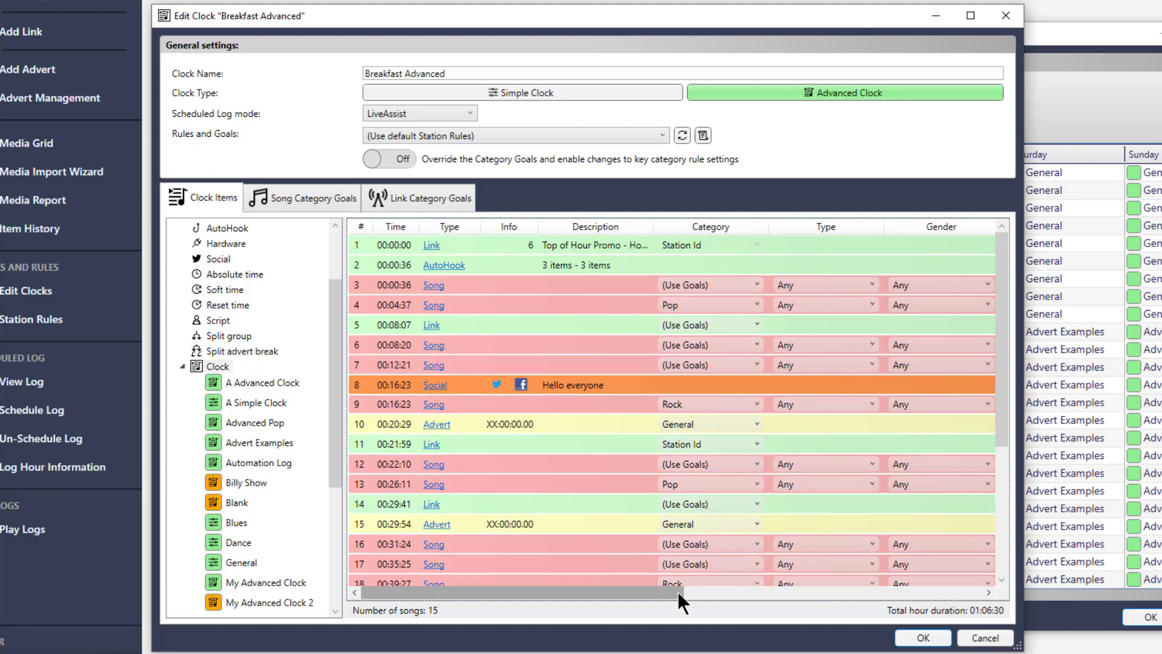
left_click_drag(677, 591, 617, 593)
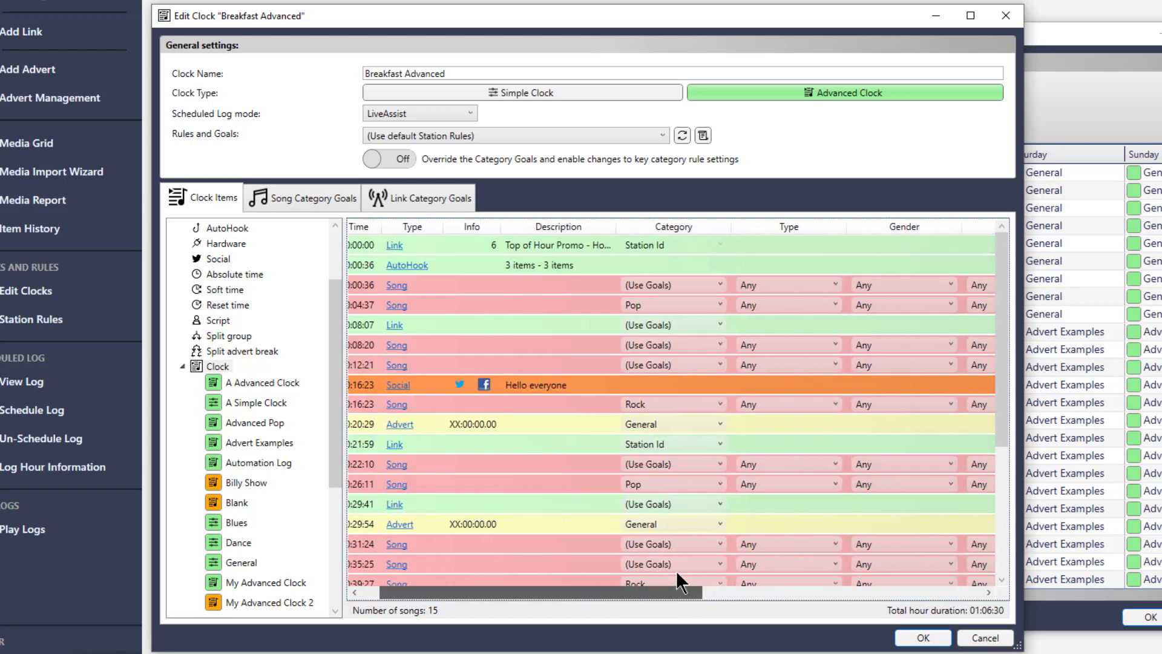
scroll(677, 572, "right", 3)
left_click(674, 344)
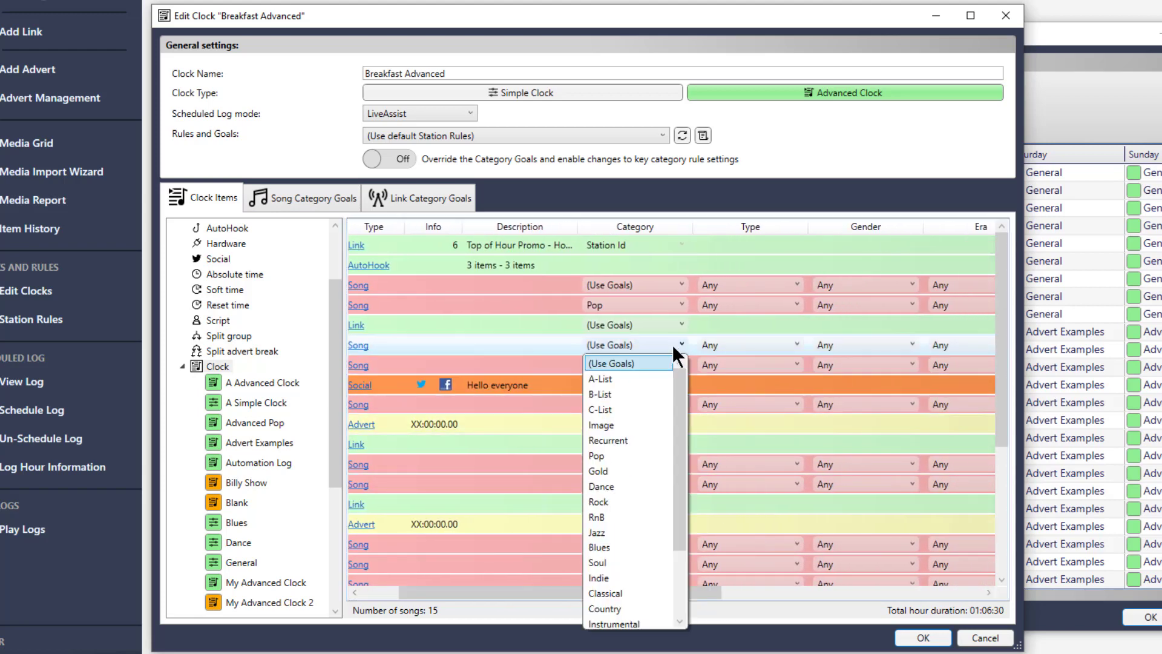
left_click(603, 505)
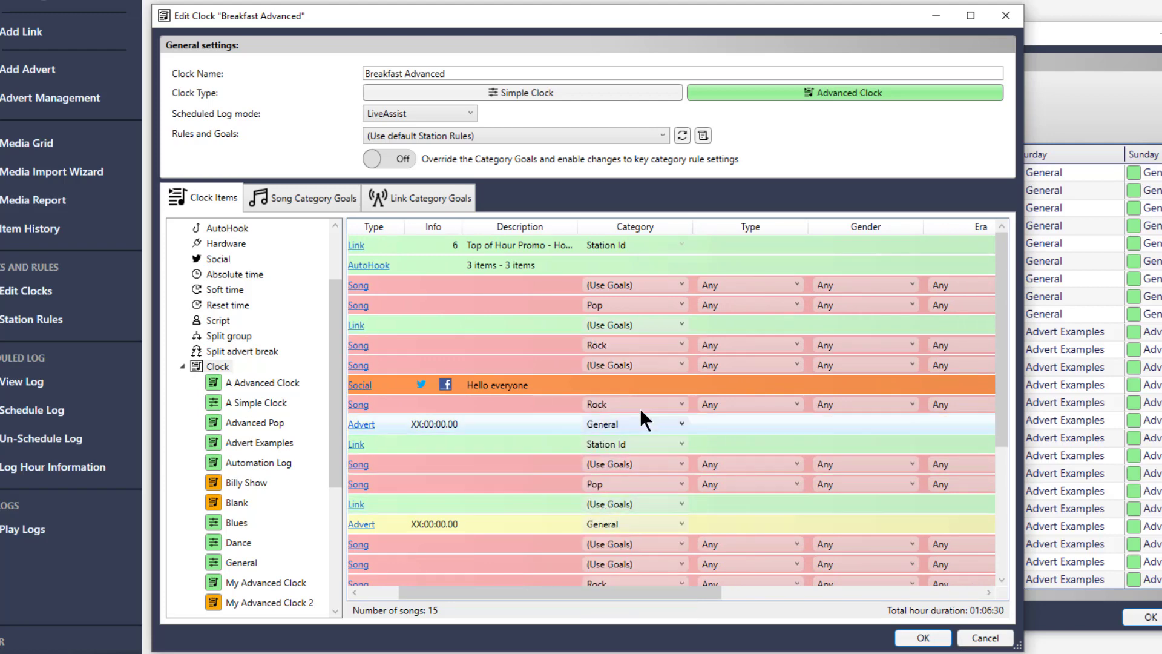
left_click(670, 365)
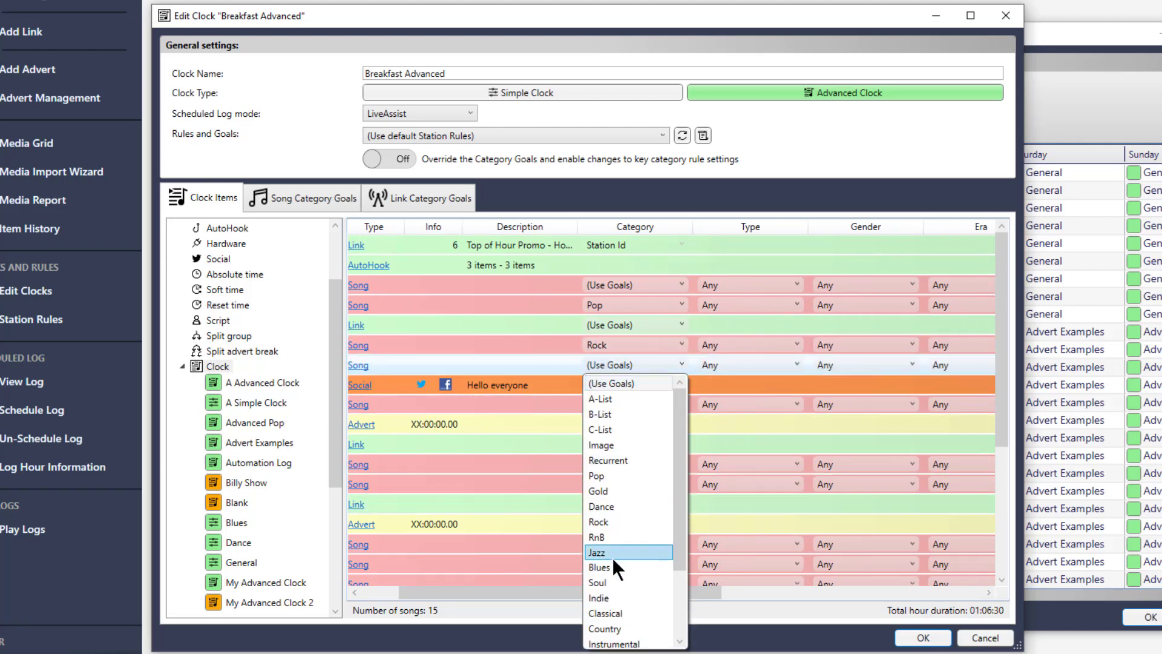
left_click(630, 399)
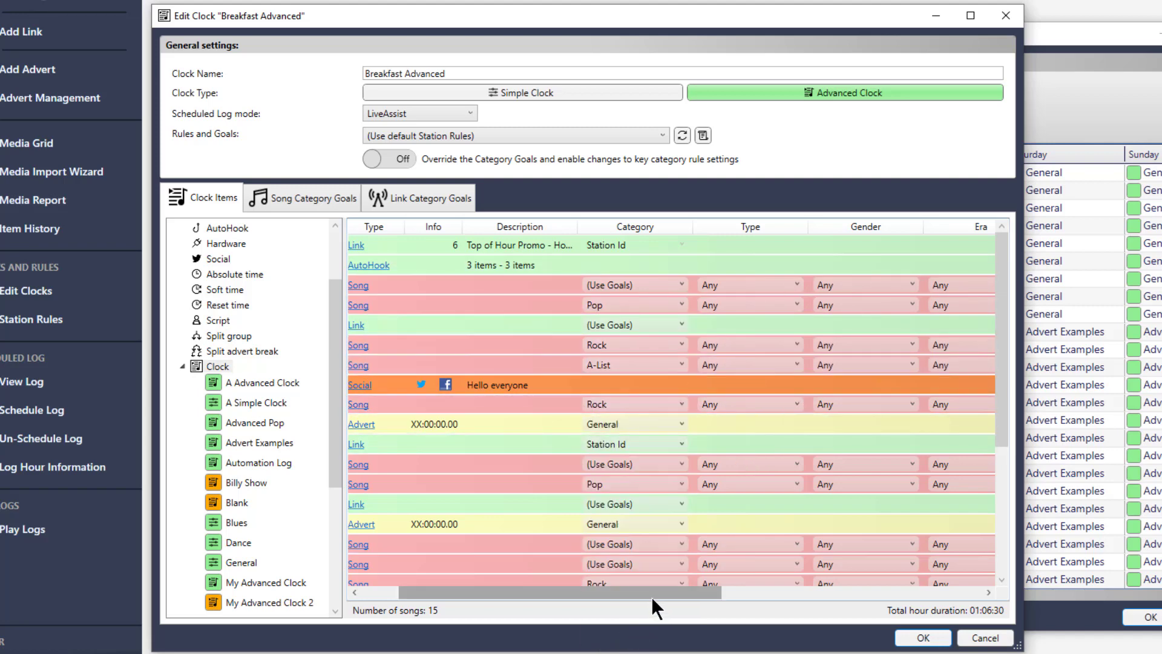
Look through the Type, Gender, Era and tag filters of the songs, and review the rest of the clock items.
left_click_drag(651, 593, 744, 593)
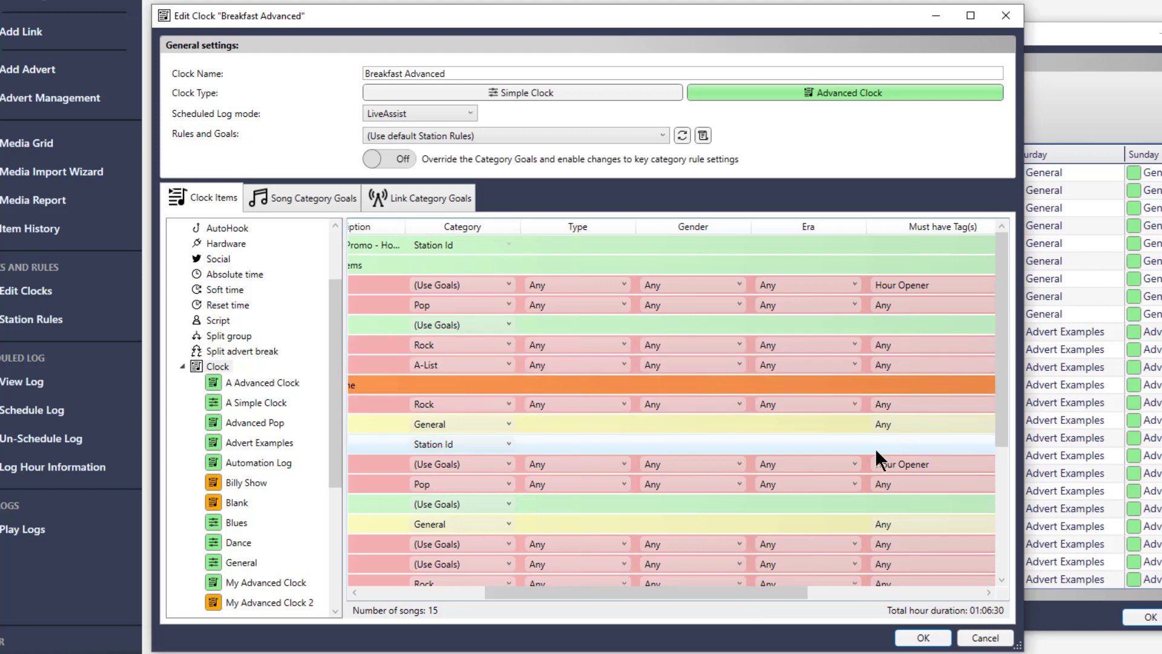
left_click(678, 347)
left_click(679, 347)
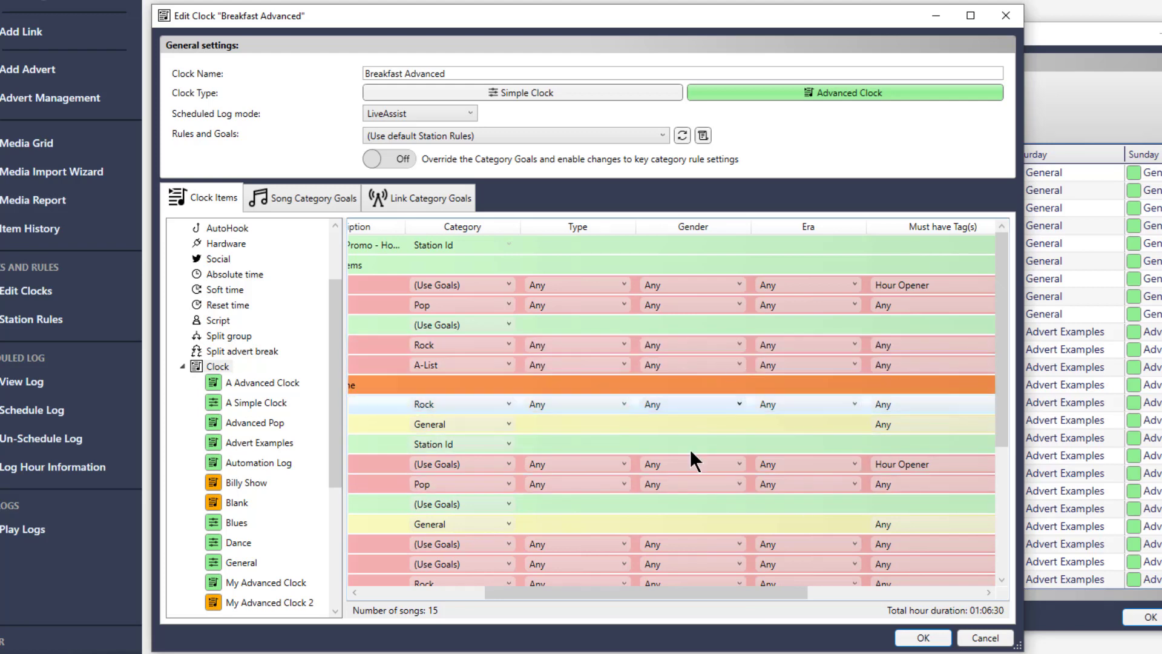
left_click_drag(763, 593, 312, 612)
scroll(765, 394, "down", 4)
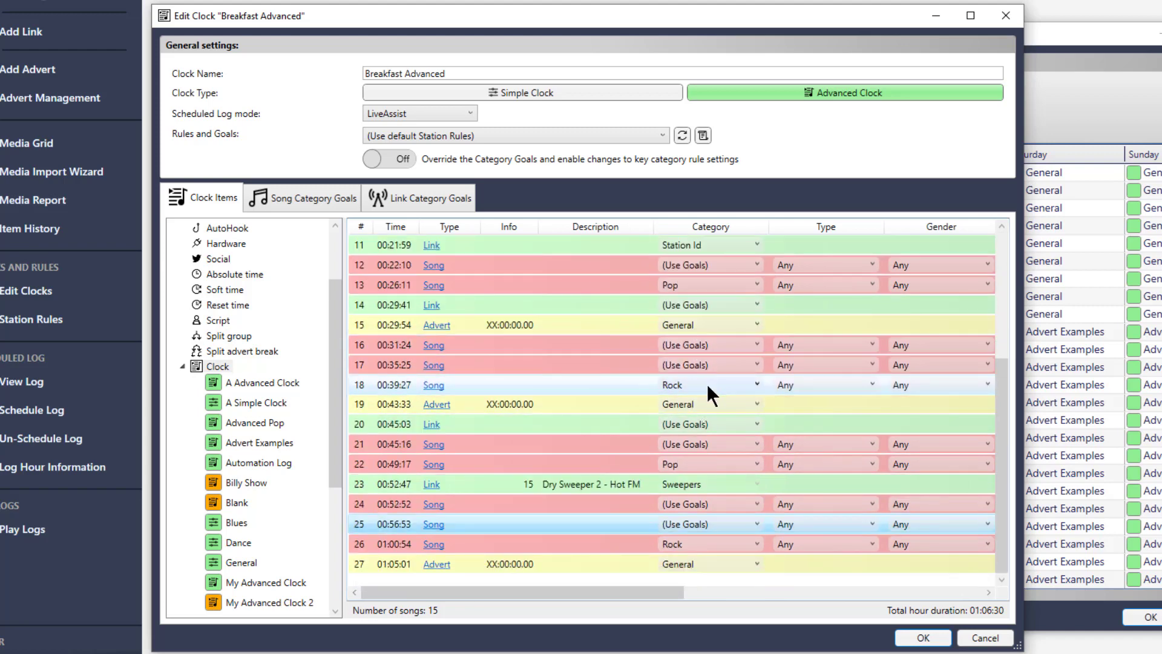
Examine the song category weightings that the station rules give this clock.
left_click(292, 196)
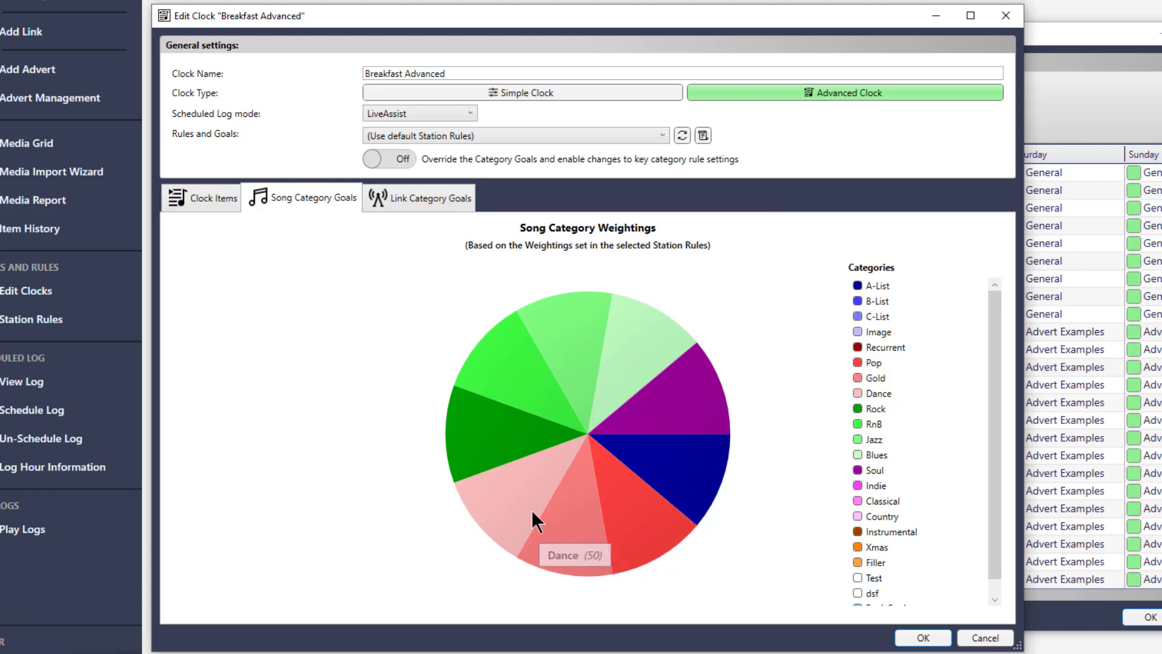
mouse_move(552, 343)
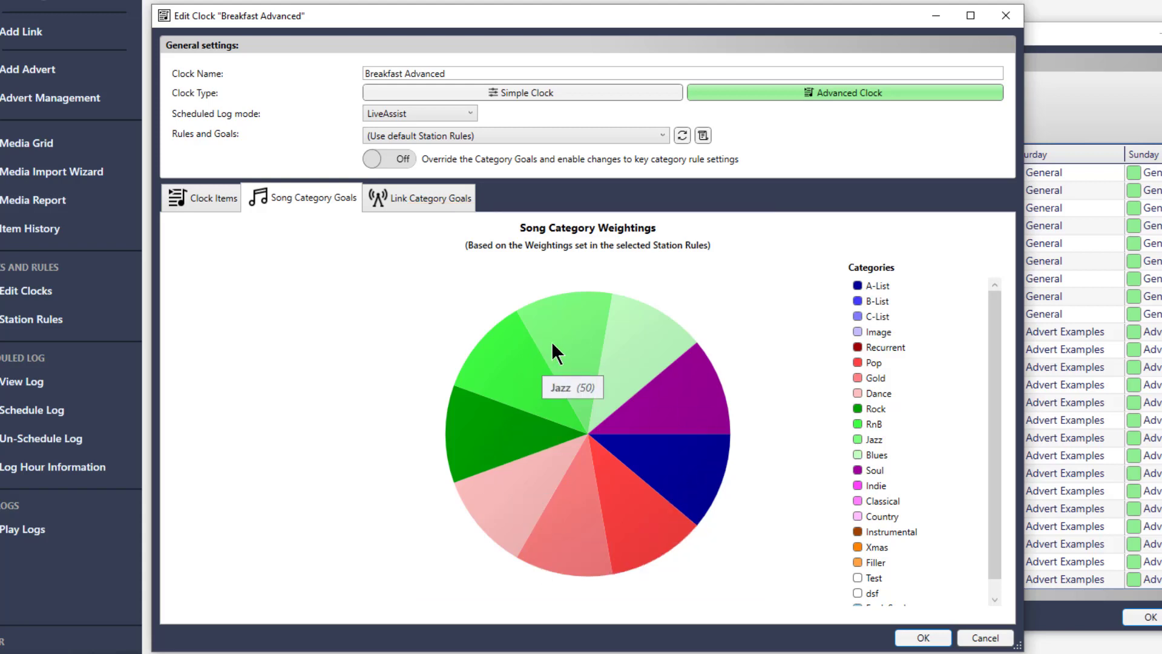
mouse_move(615, 337)
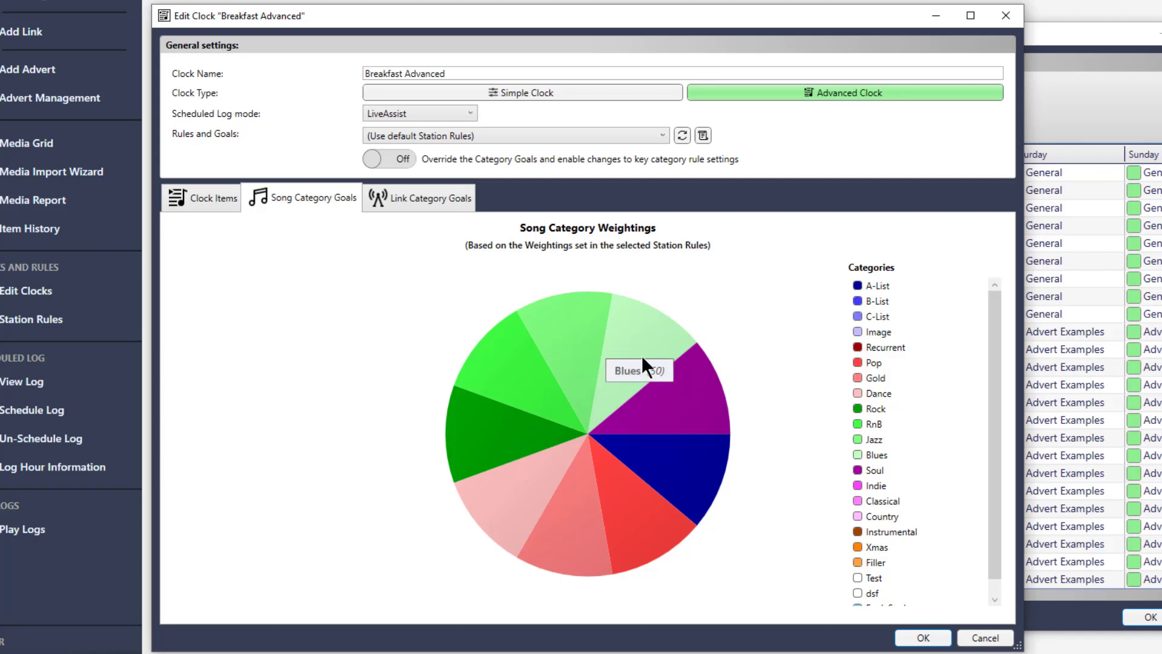
mouse_move(719, 404)
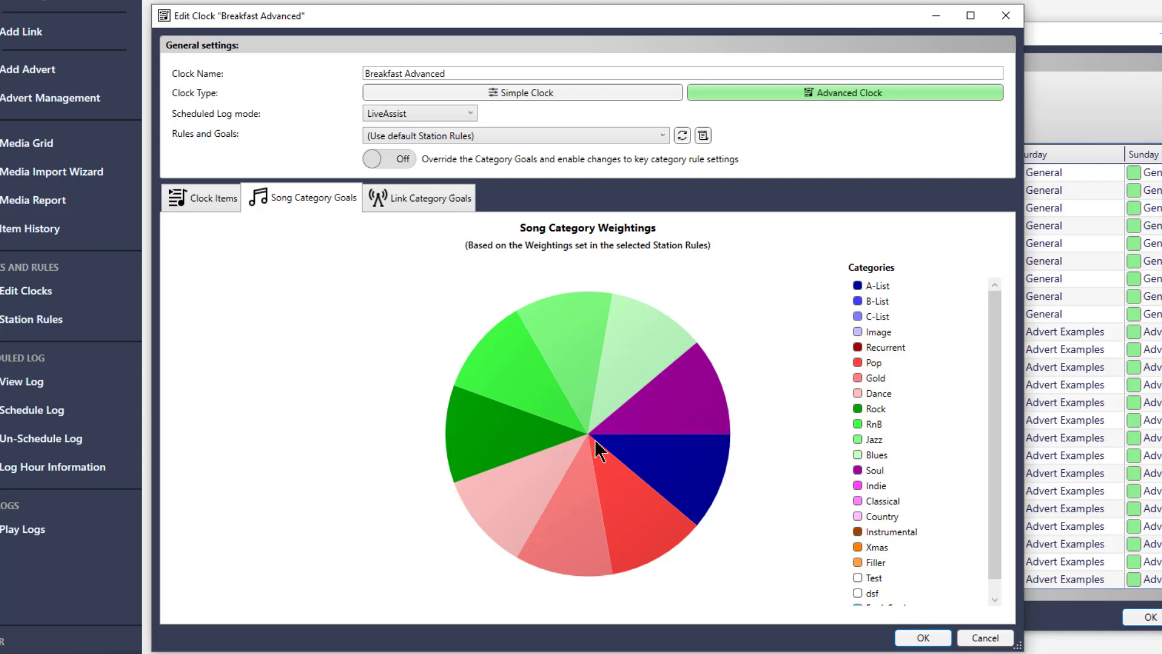
mouse_move(597, 448)
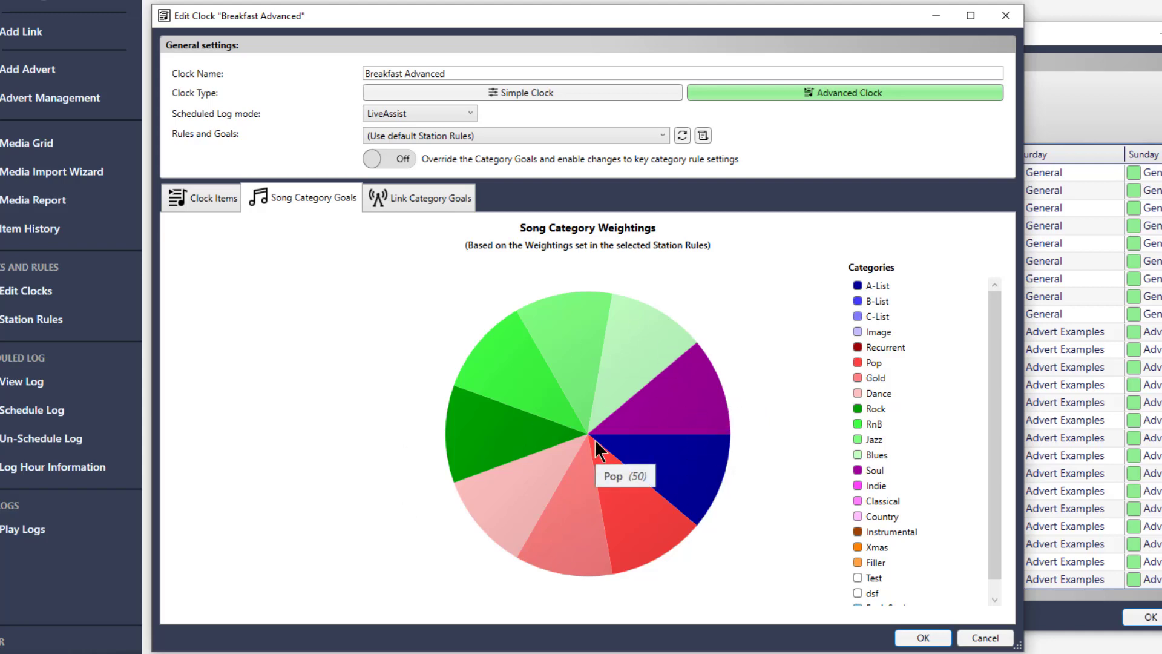
Try the Category Goals override for the clock and check which station rules it can use.
left_click(395, 158)
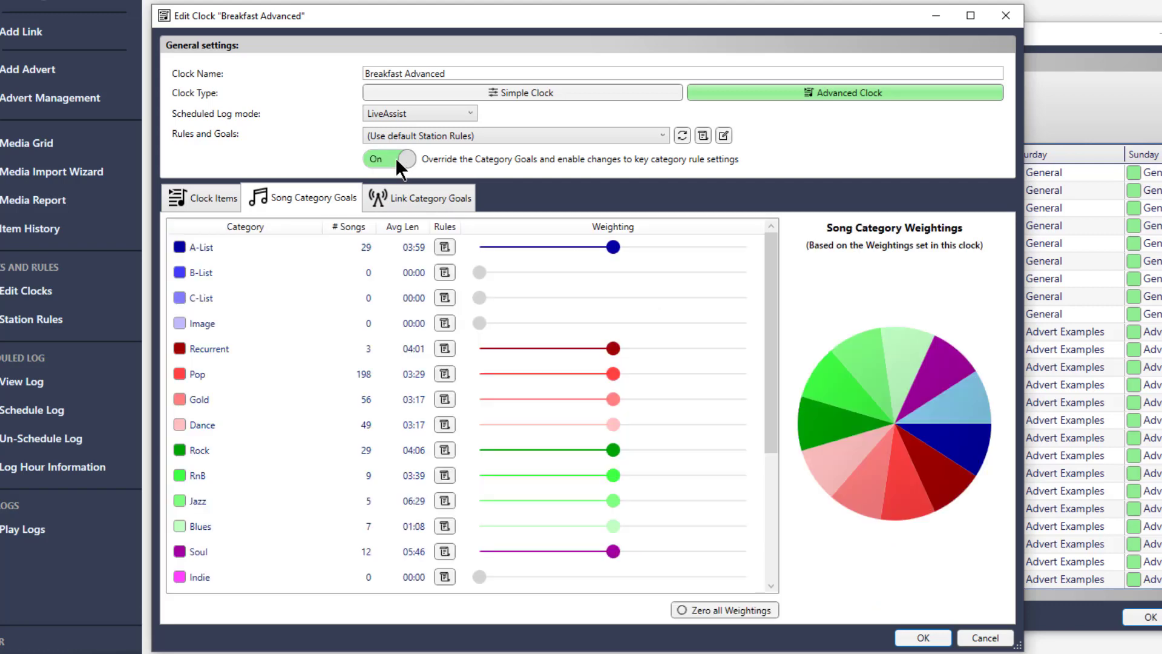
left_click(379, 160)
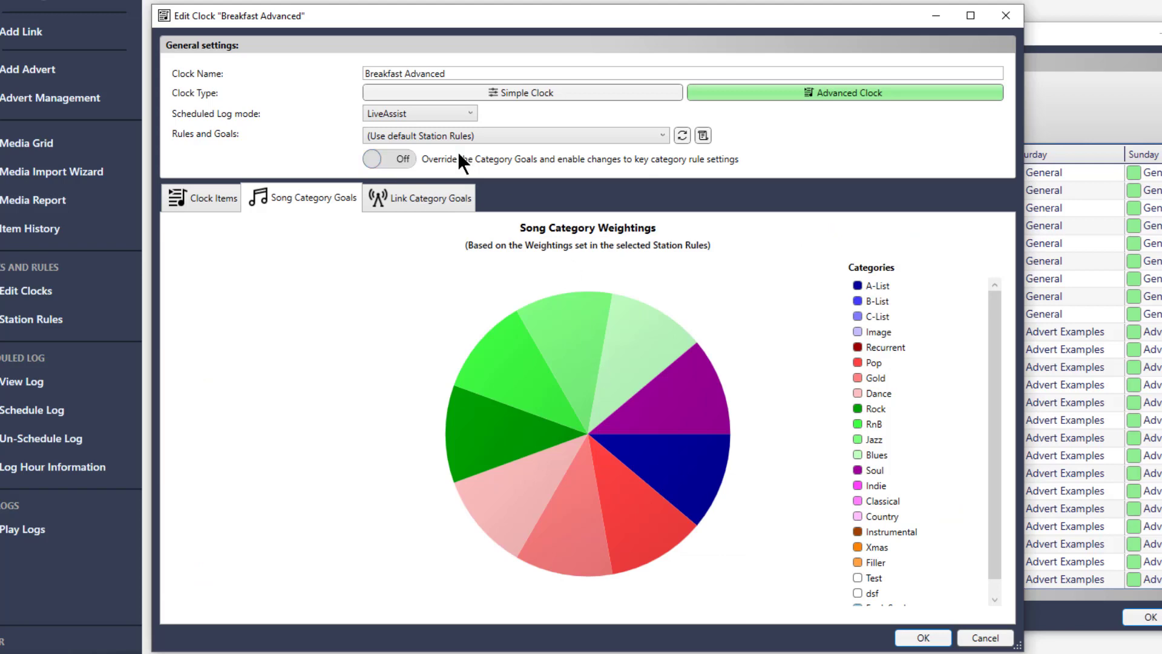
left_click(426, 136)
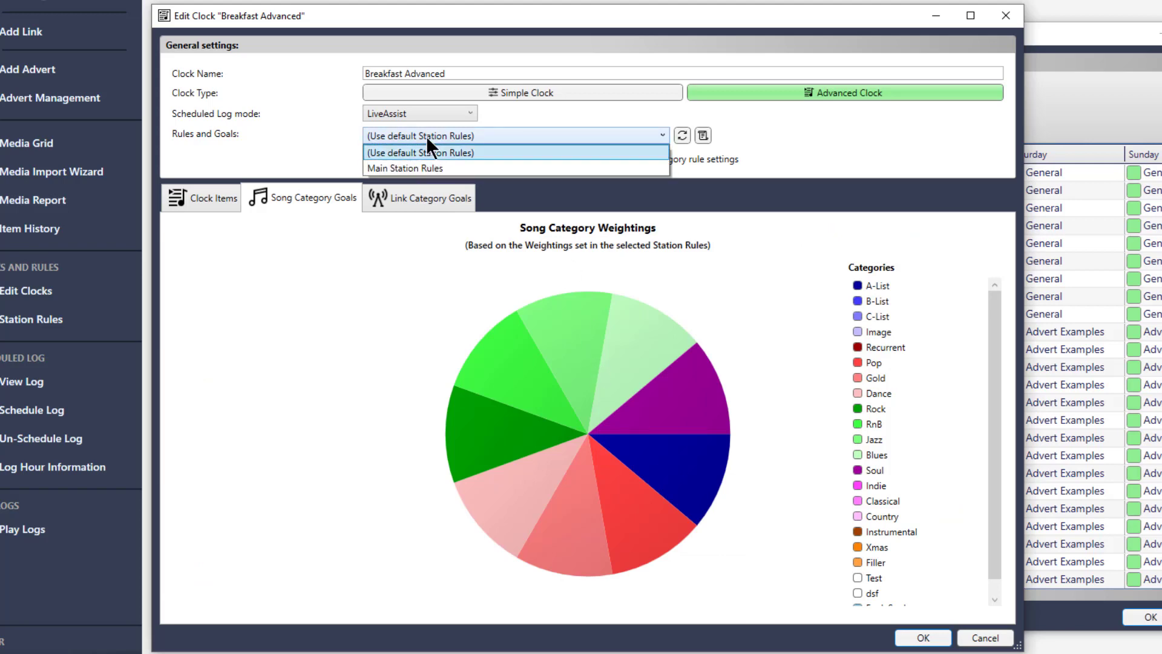
left_click(426, 136)
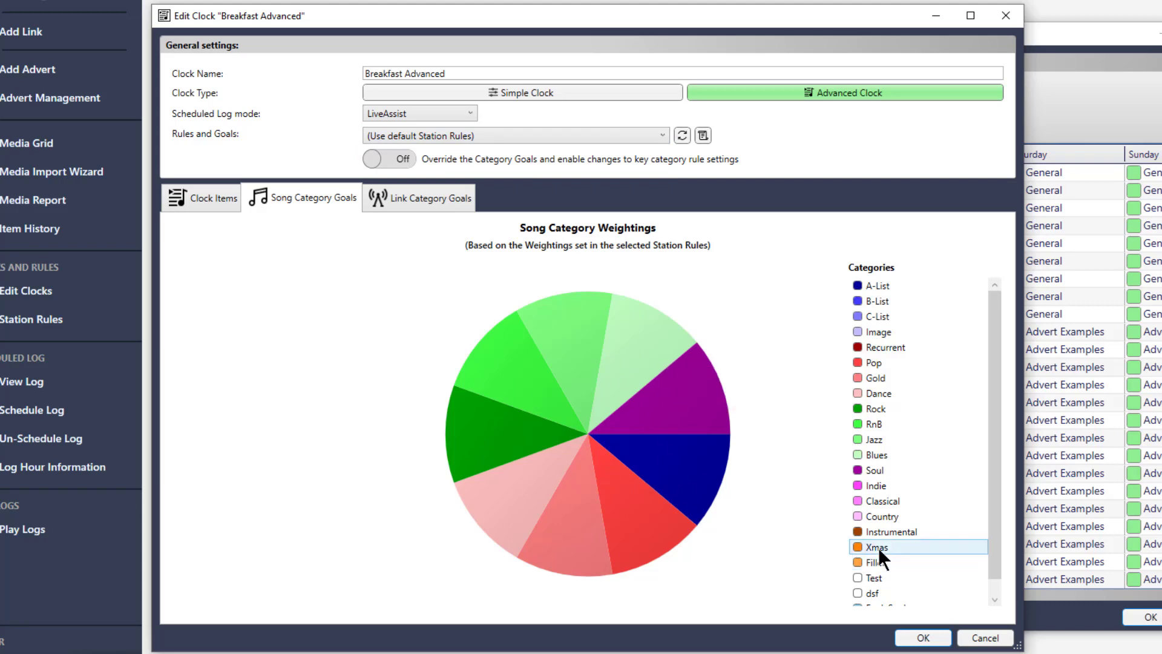
Save the Breakfast Advanced clock and close the station's clocks window with its changes kept.
left_click(922, 638)
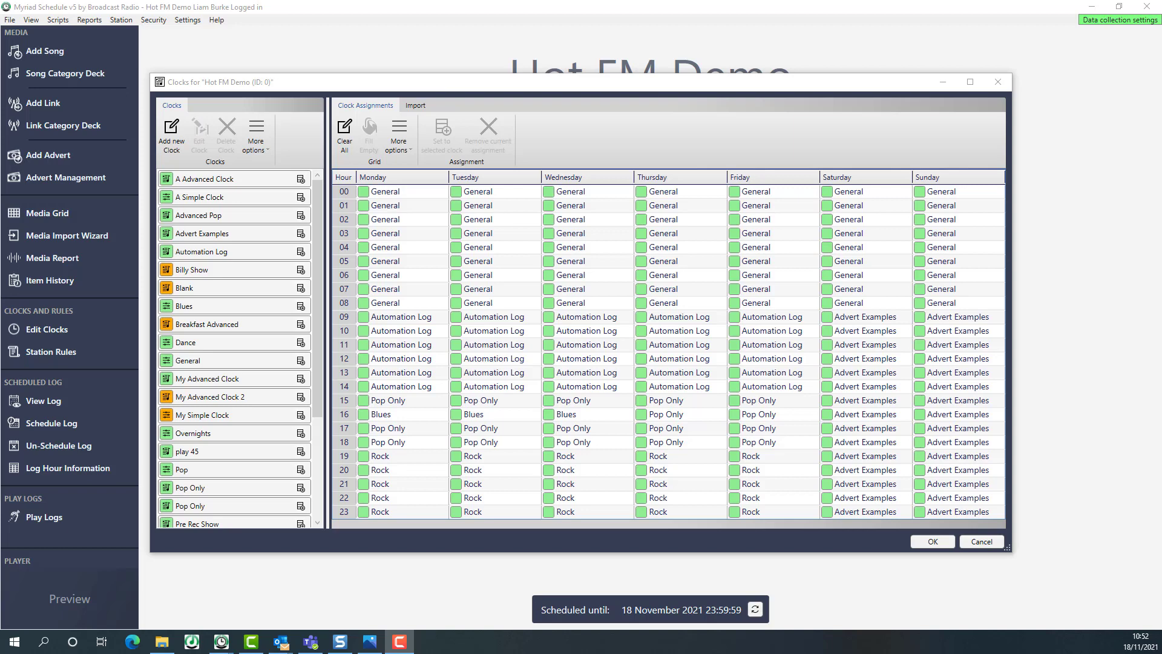
left_click(933, 542)
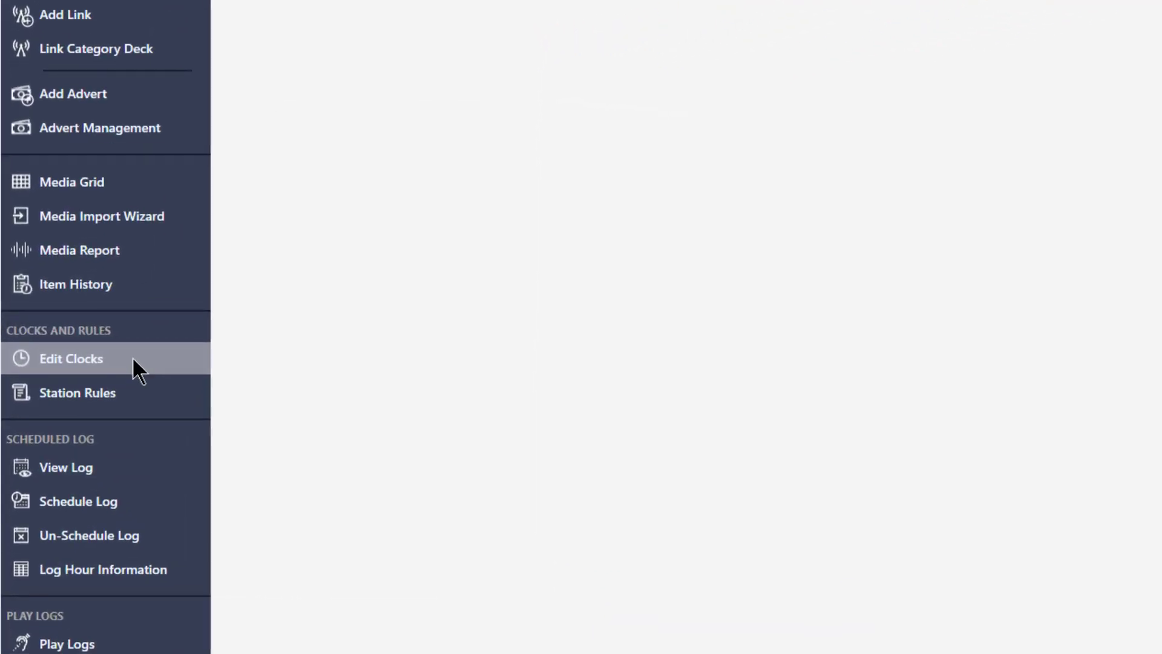
Reopen the station's clocks and assign Breakfast Advanced to hours 06 to 08 on Monday.
left_click(70, 356)
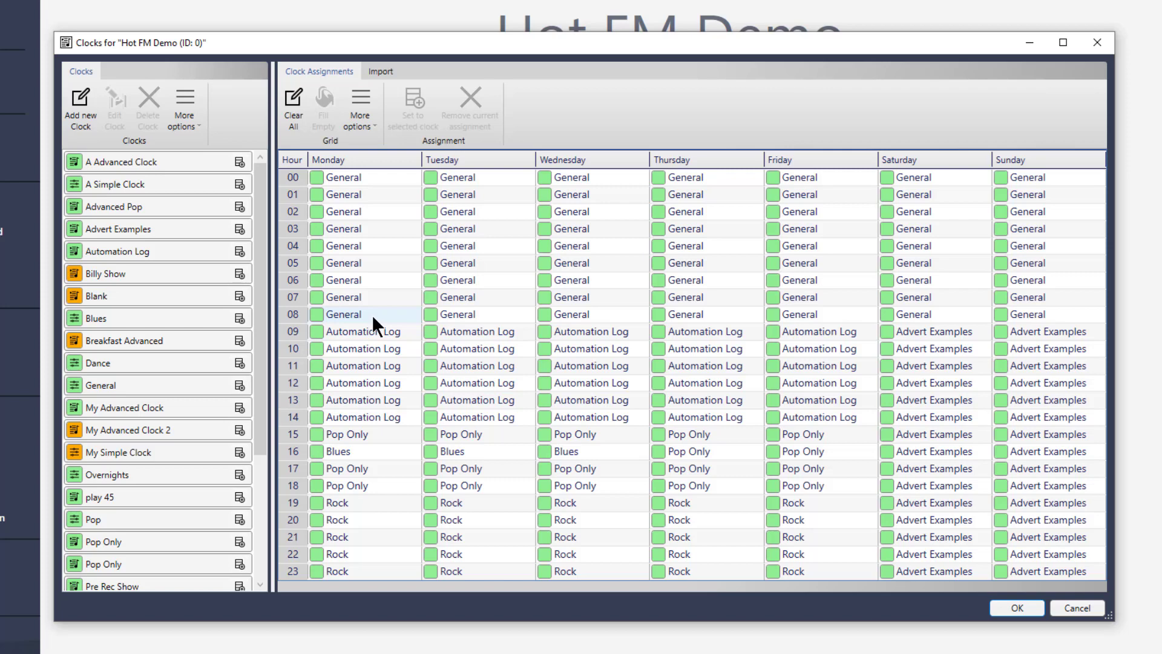
left_click_drag(127, 342, 339, 286)
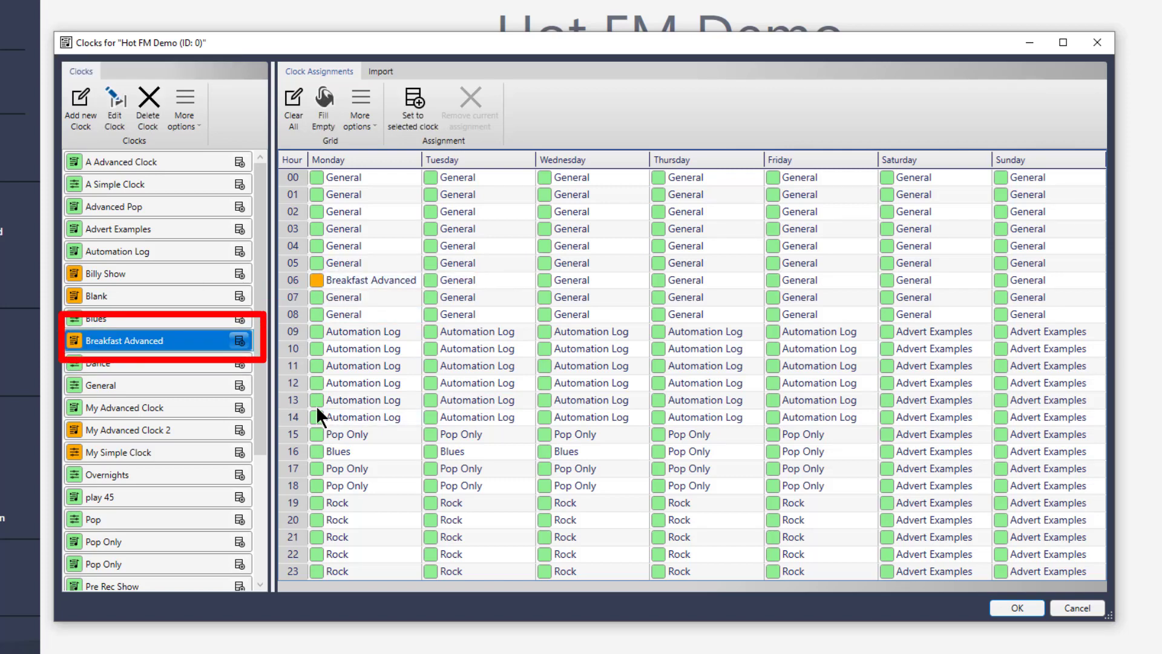
left_click_drag(180, 352, 318, 315)
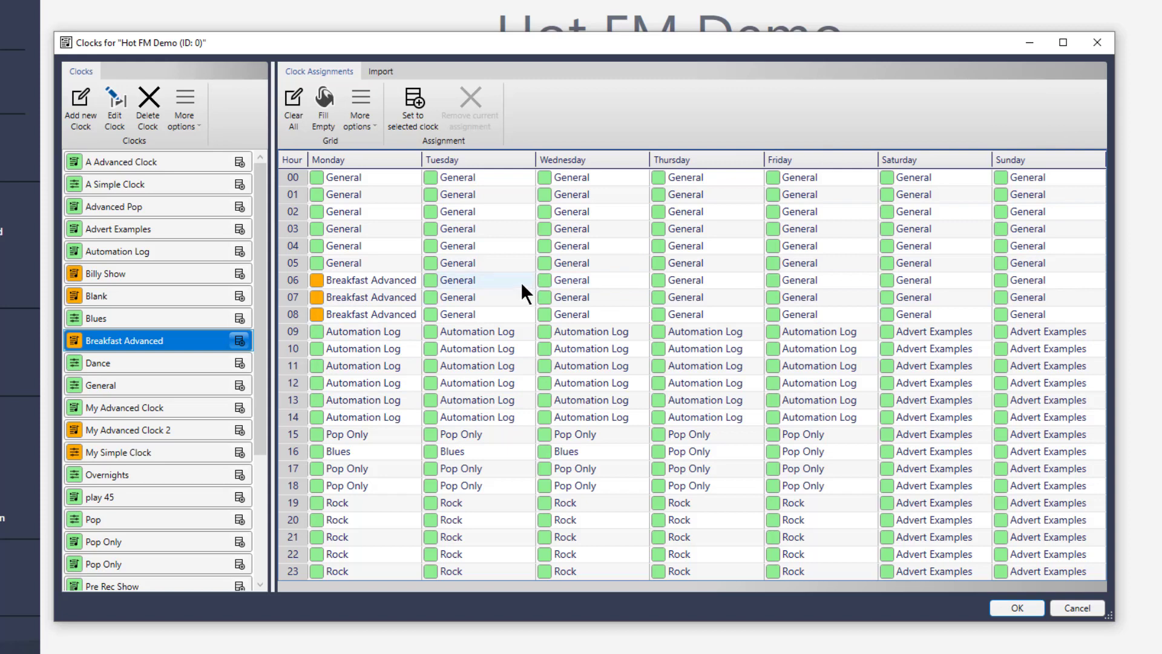
Assign Breakfast Advanced to hours 06 to 08 from Tuesday to Friday in one operation.
mouse_move(521, 281)
left_mouse_down()
mouse_move(654, 301)
mouse_move(826, 290)
mouse_move(848, 312)
left_mouse_up()
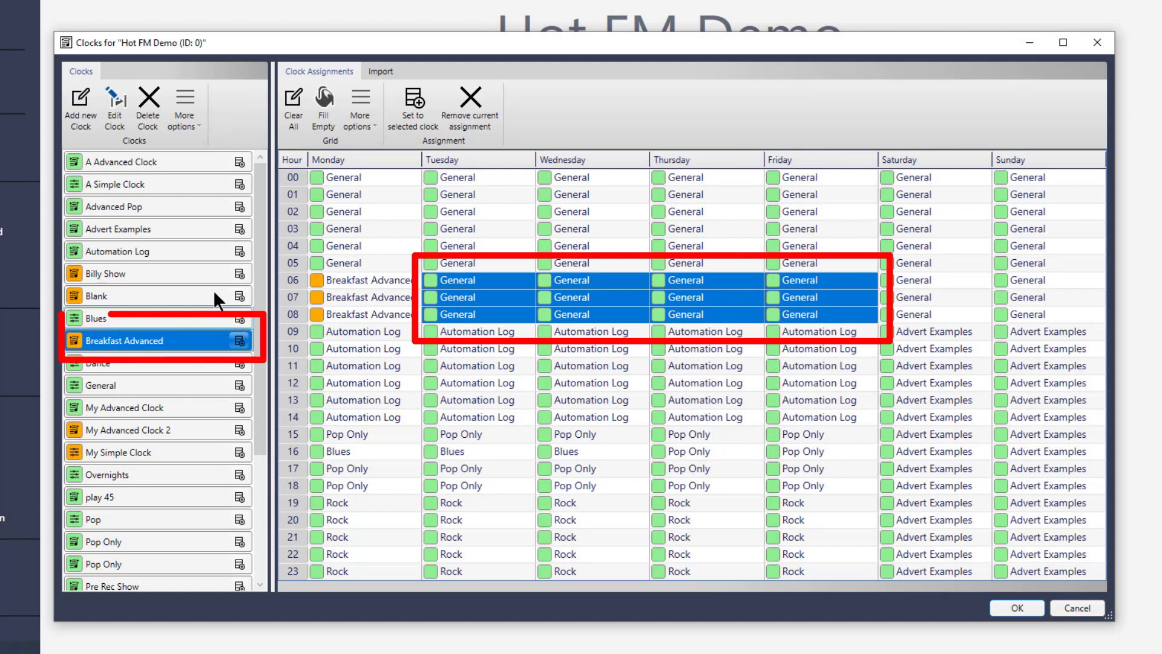
left_click(409, 123)
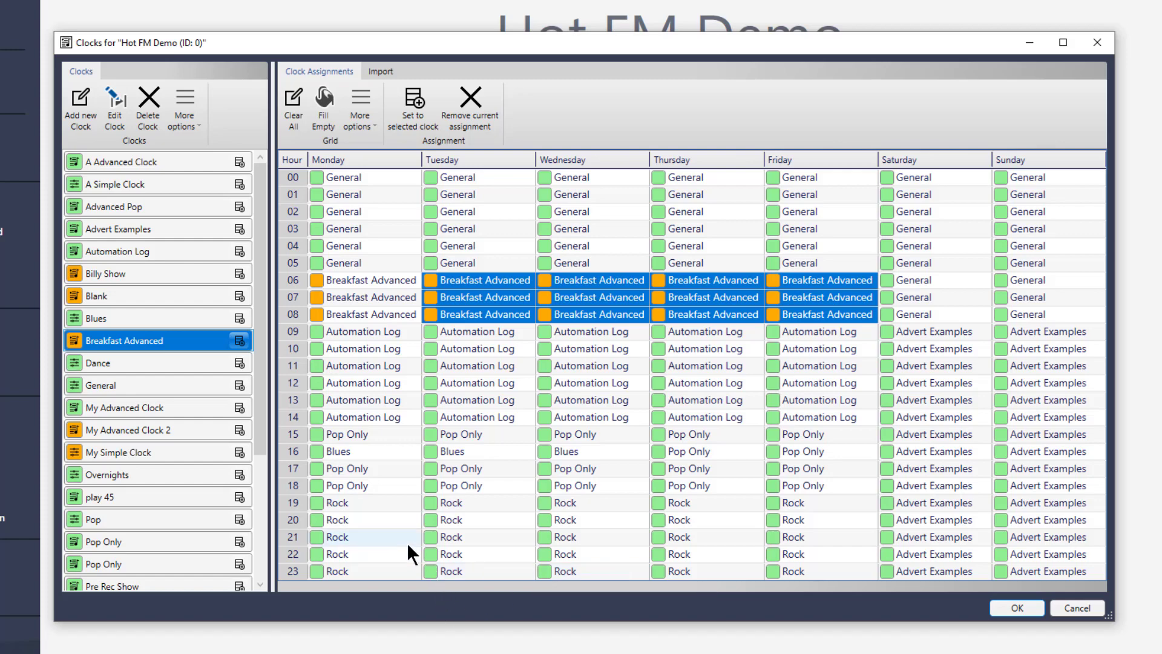
left_click(389, 502)
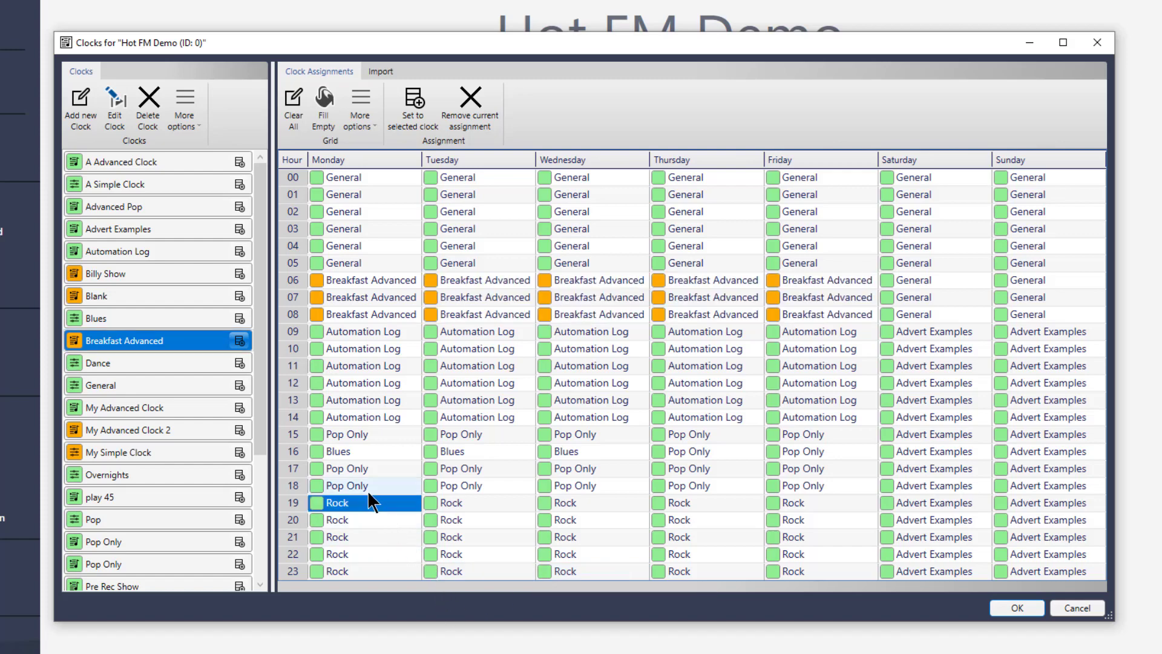
Open the Breakfast Advanced clock from Monday's hour 08 in the grid, view its items and close it without changes.
double_click(372, 309)
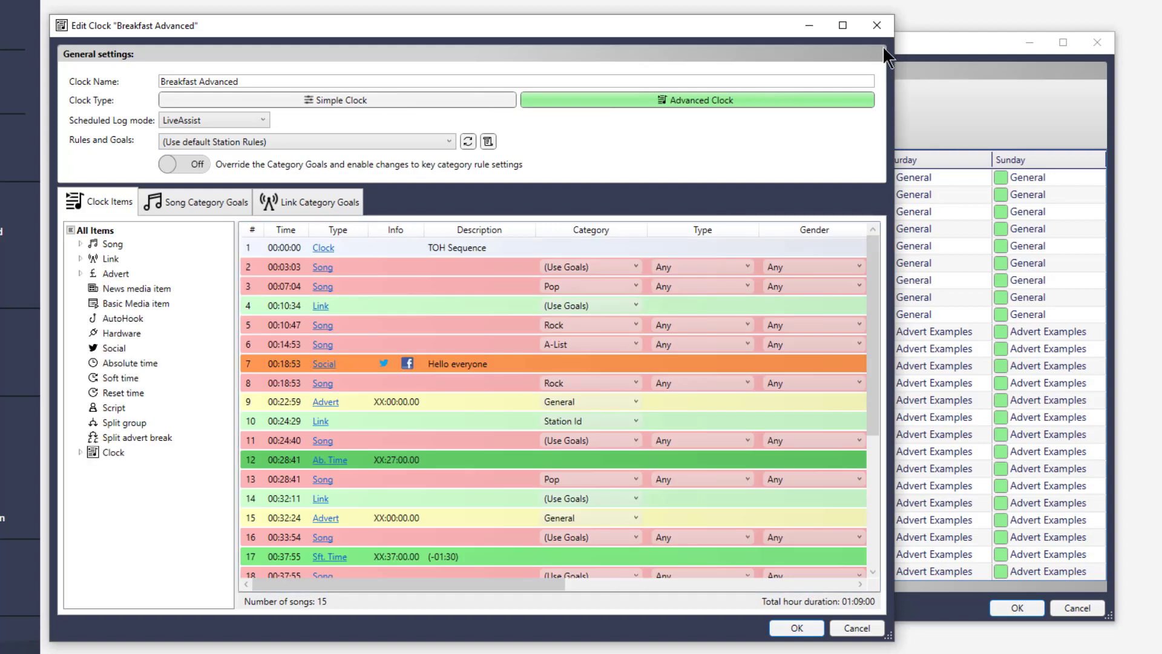
left_click(877, 26)
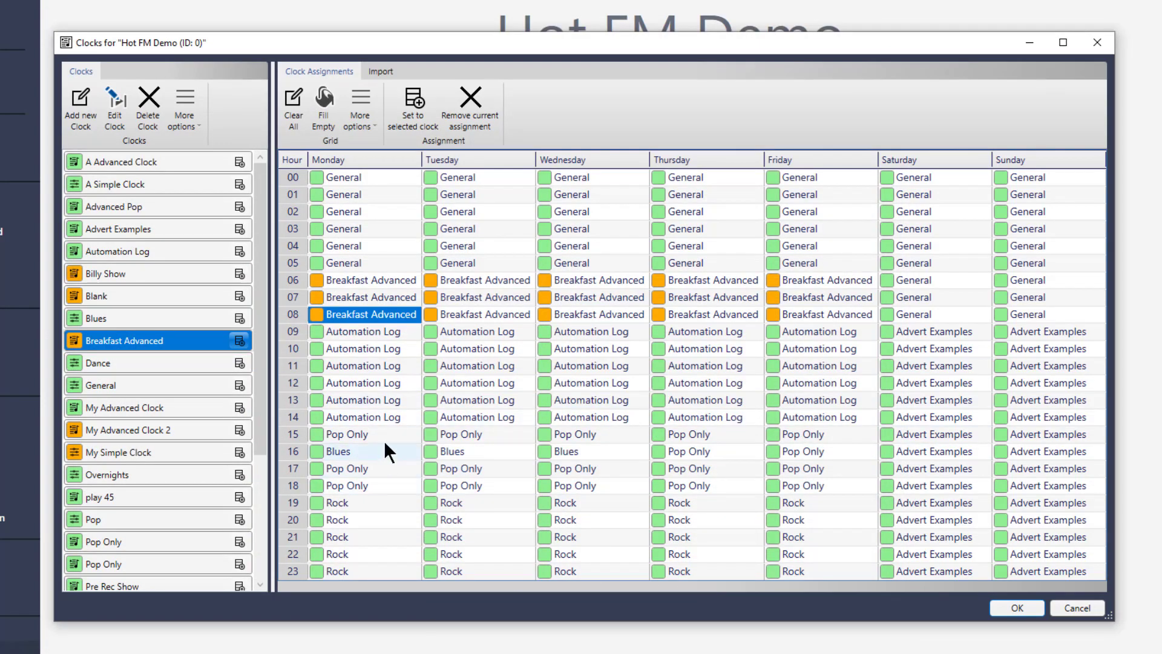
Remove the clock assignments from hours 15 to 18 on Monday and Tuesday.
left_click_drag(384, 440, 503, 487)
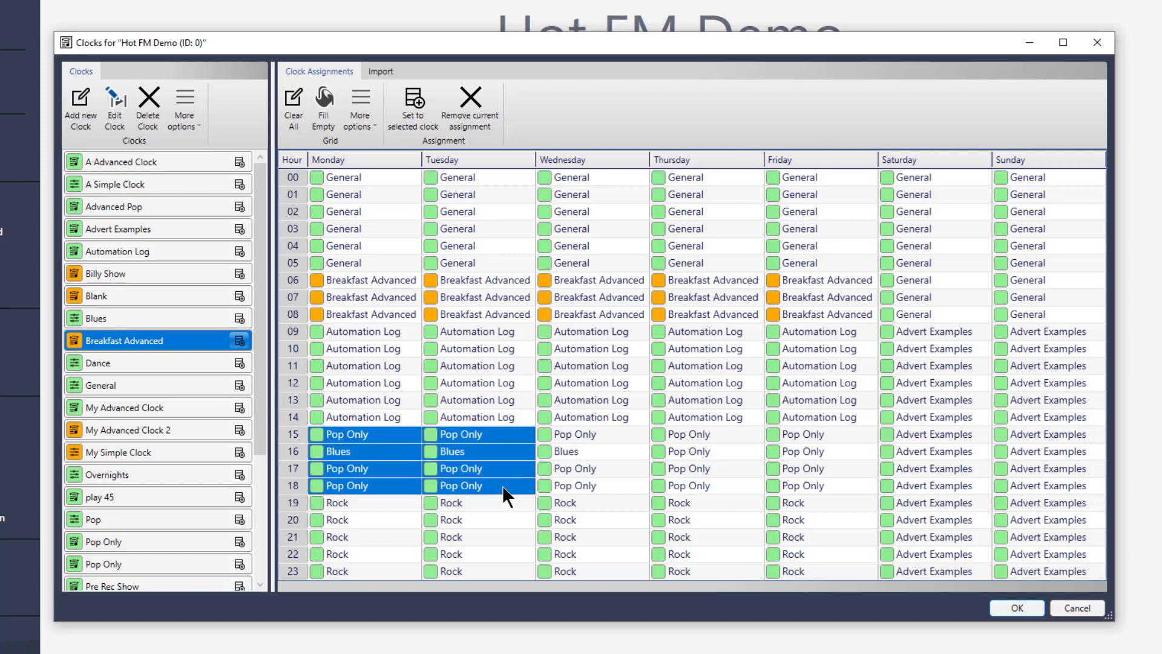
left_click(473, 107)
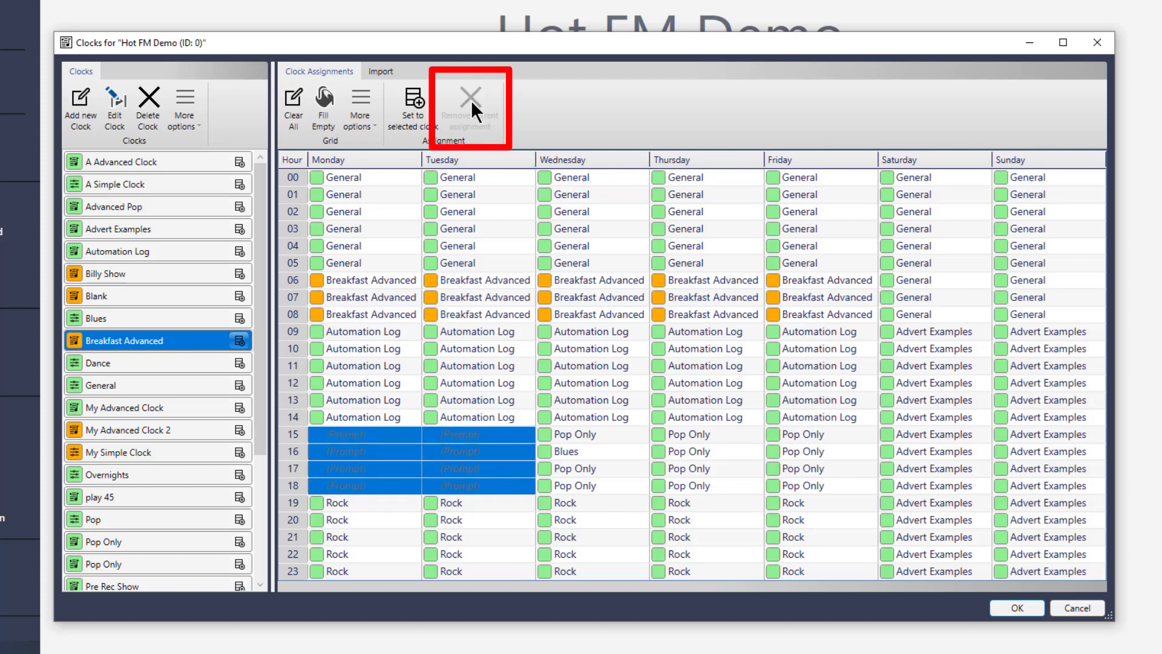
left_click(488, 501)
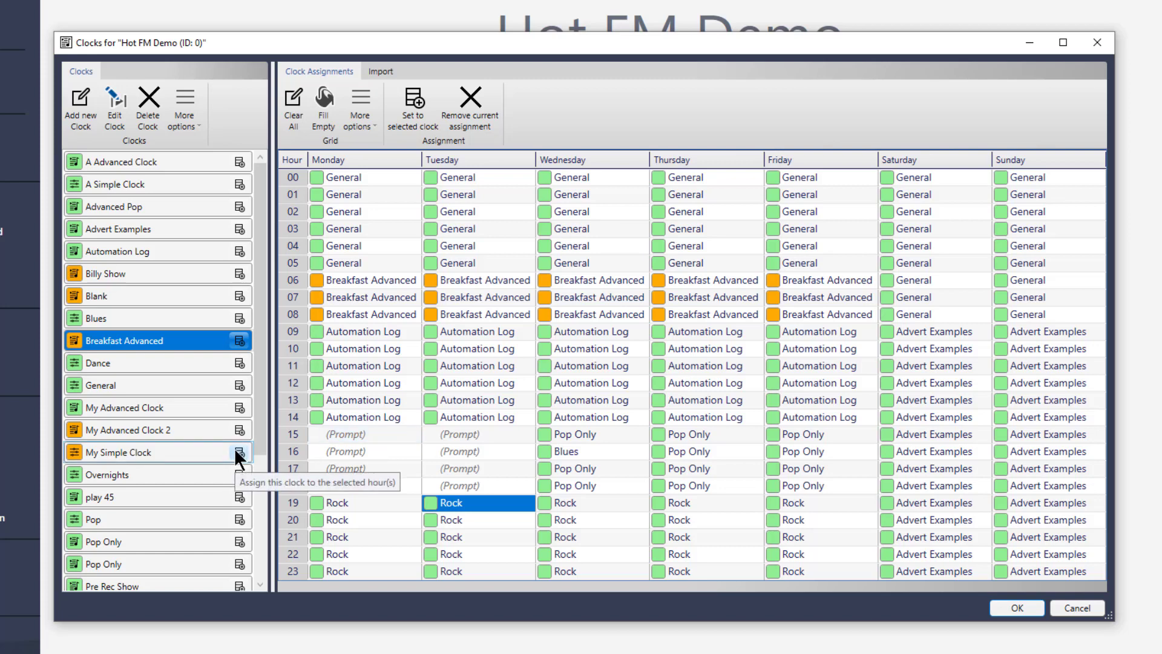
Look through the clocks list, inspect the items in the Blank clock and close it without changes.
scroll(170, 442, "down", 3)
scroll(169, 442, "up", 3)
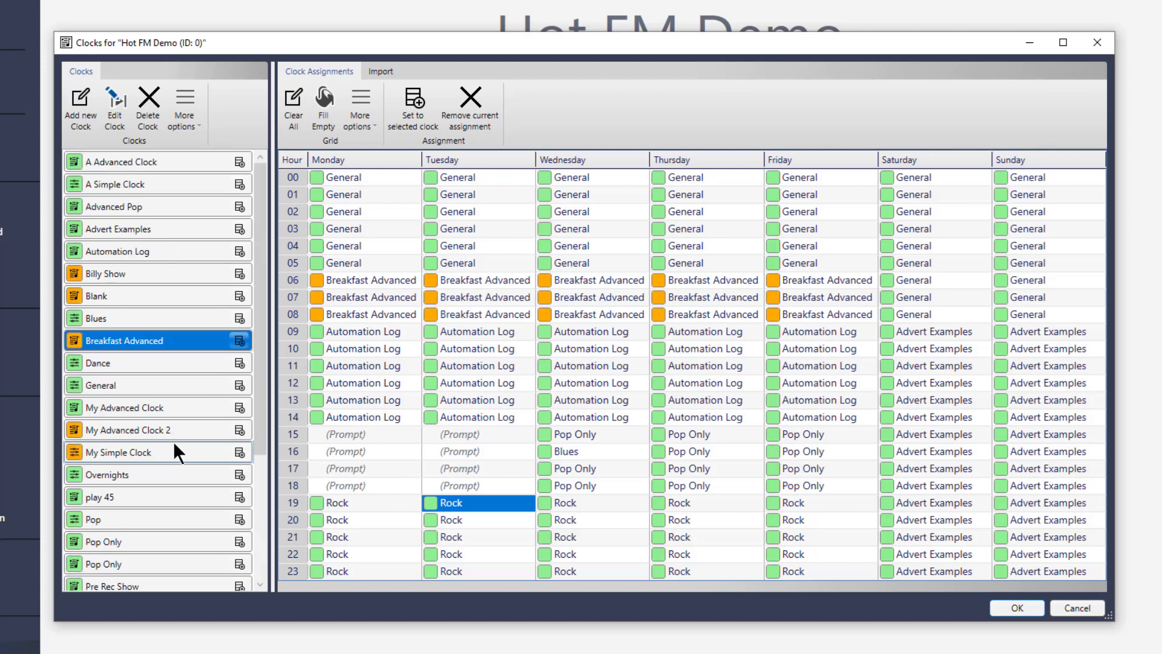
left_click(409, 434)
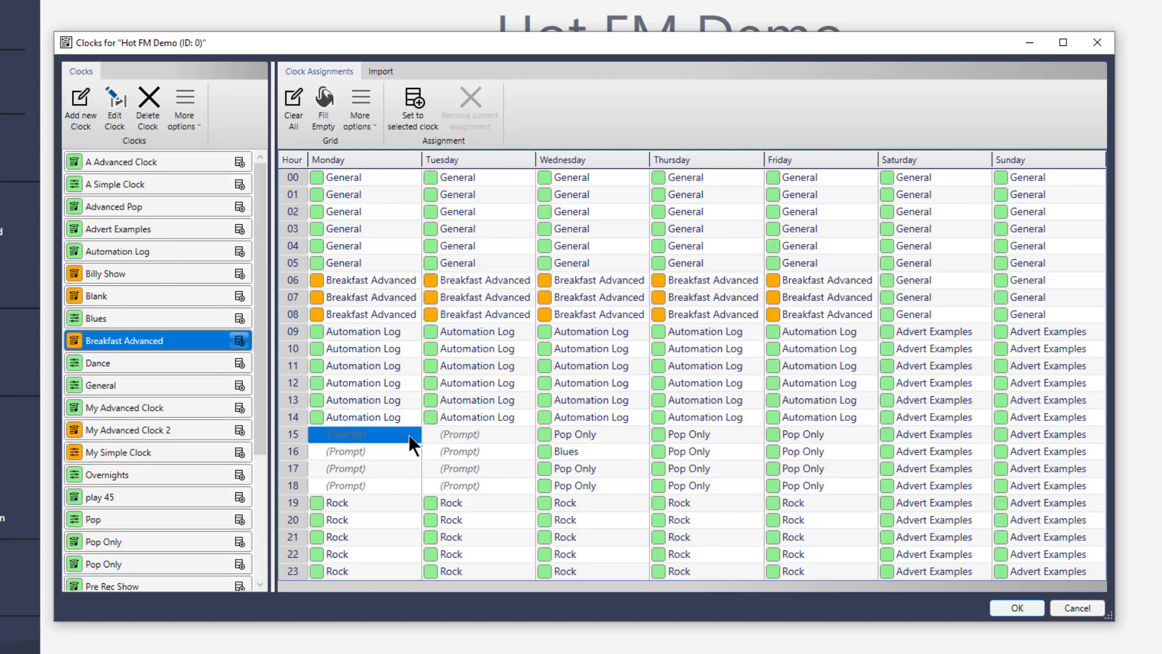
double_click(139, 297)
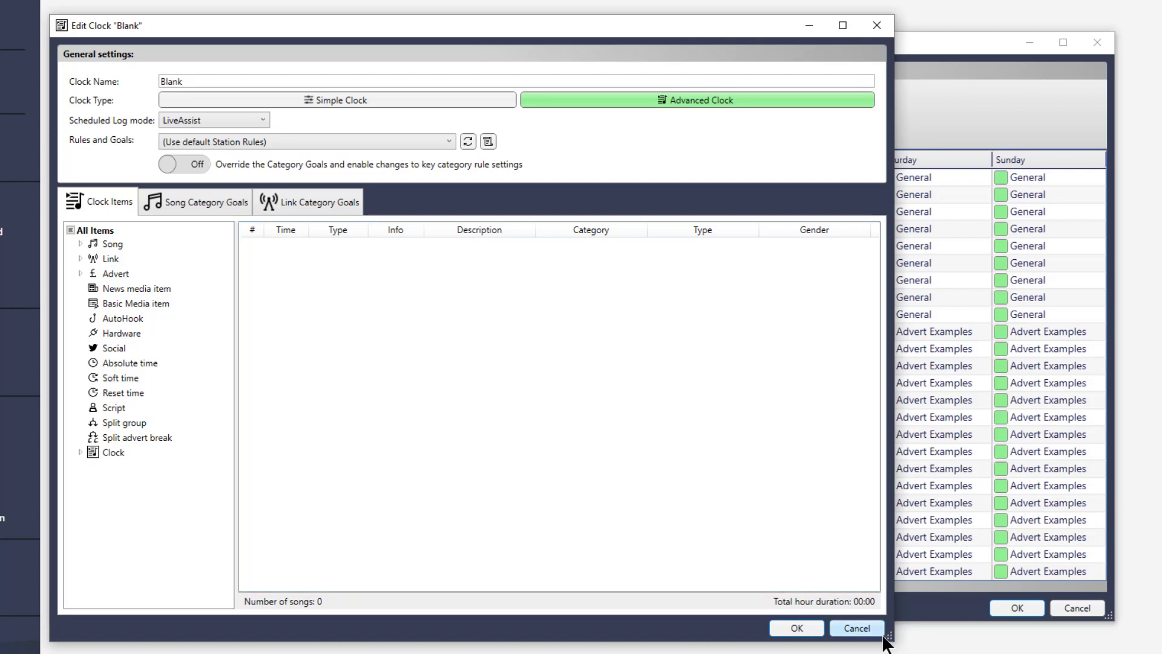
left_click(859, 627)
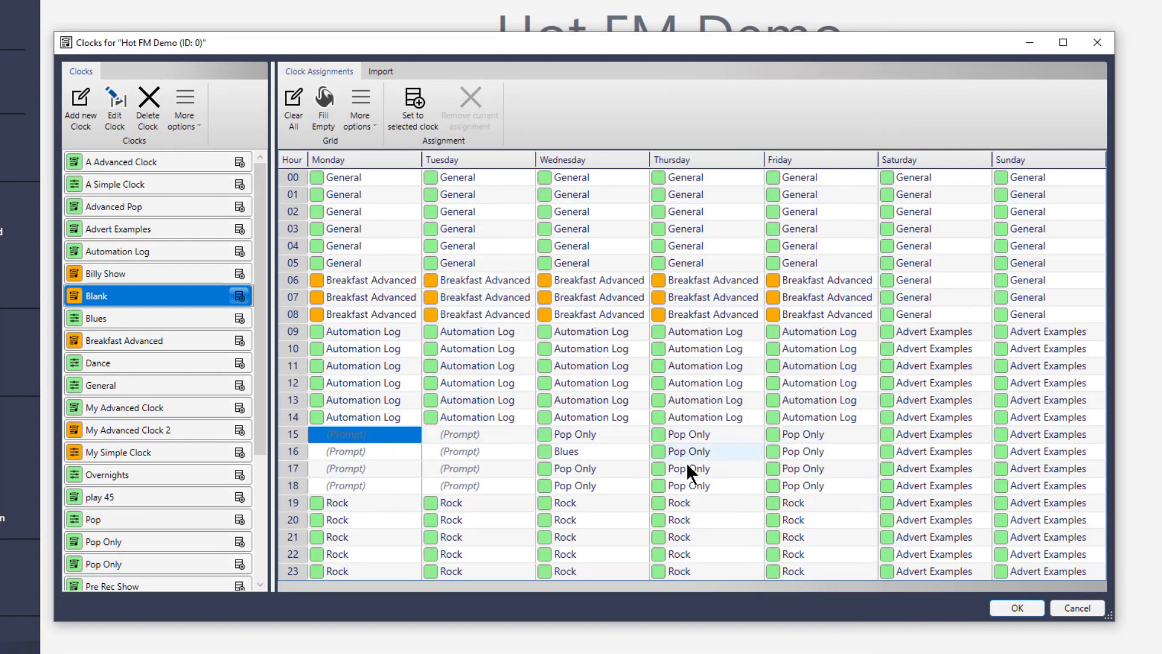
Assign the General clock to hours 15 to 18 on Monday and Tuesday.
left_click(384, 449, "shift")
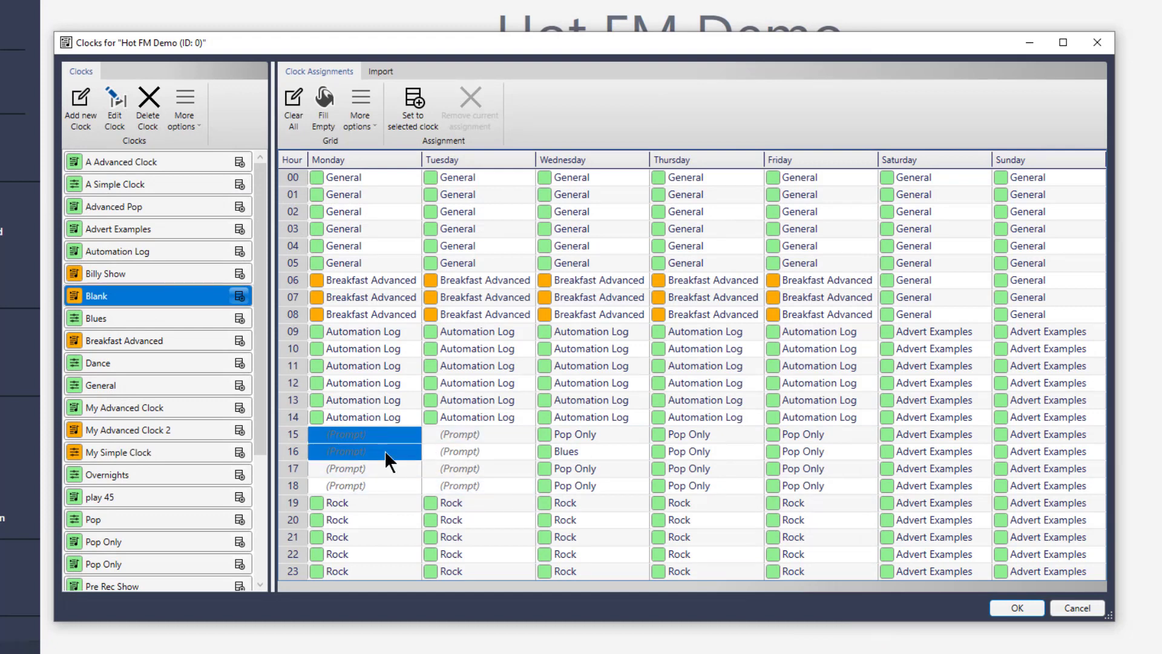
left_click(399, 442)
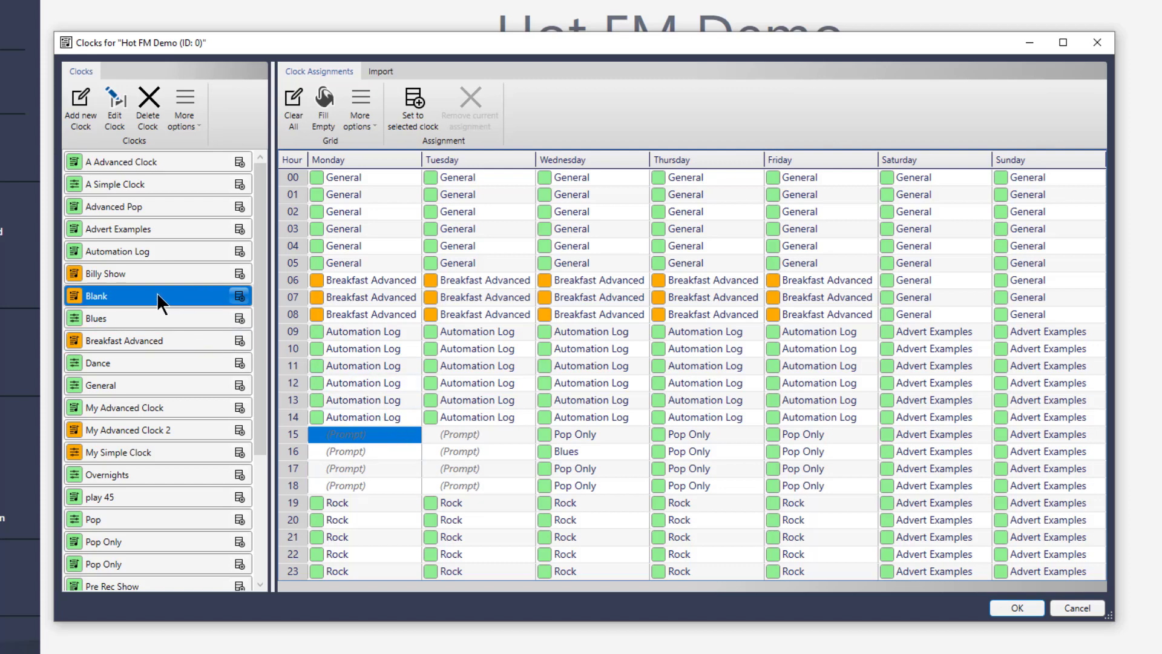
left_click_drag(157, 292, 346, 433)
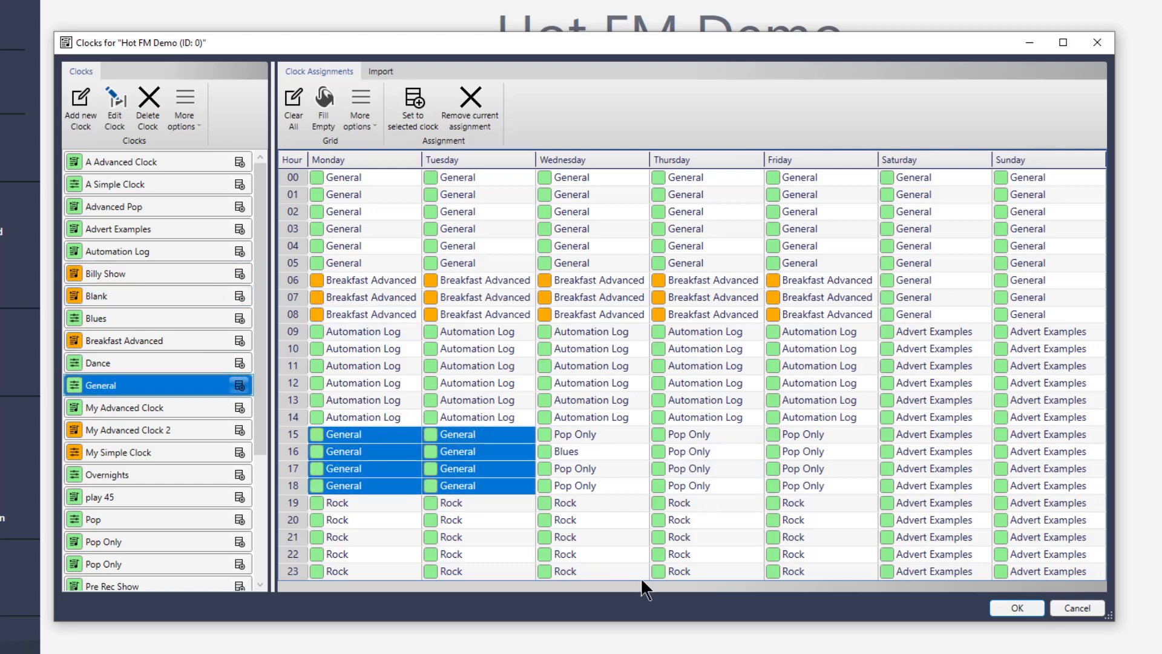
left_click(572, 538)
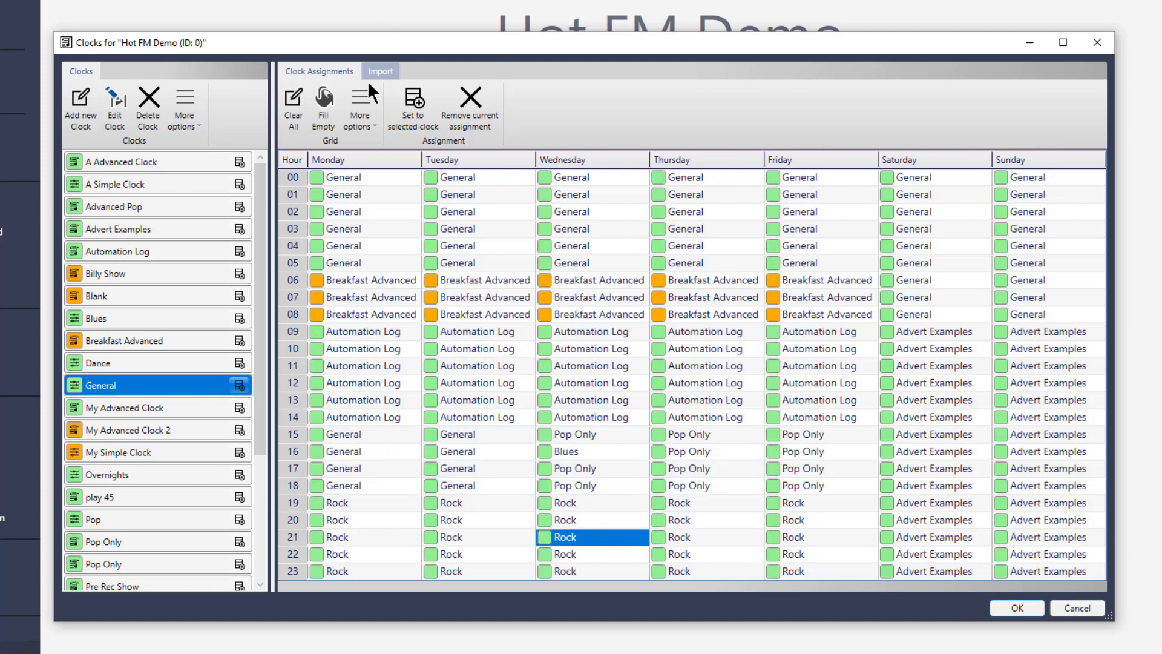
Export the clock assignments to a file named "my assignments" in the My Audio folder.
left_click(377, 127)
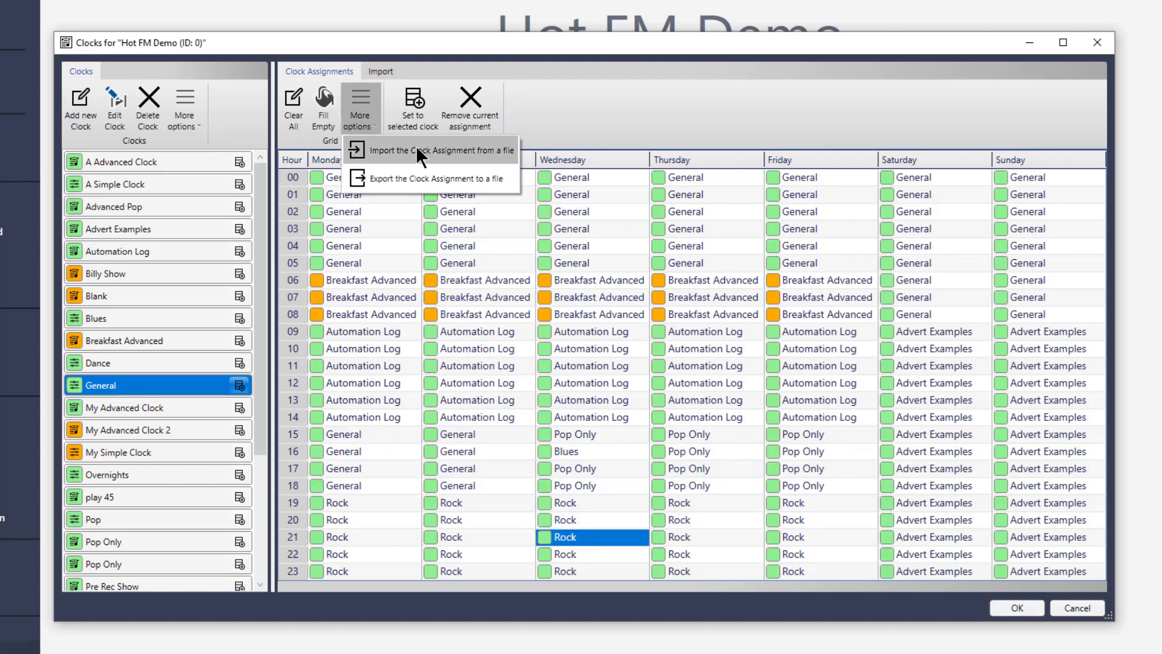
left_click(404, 182)
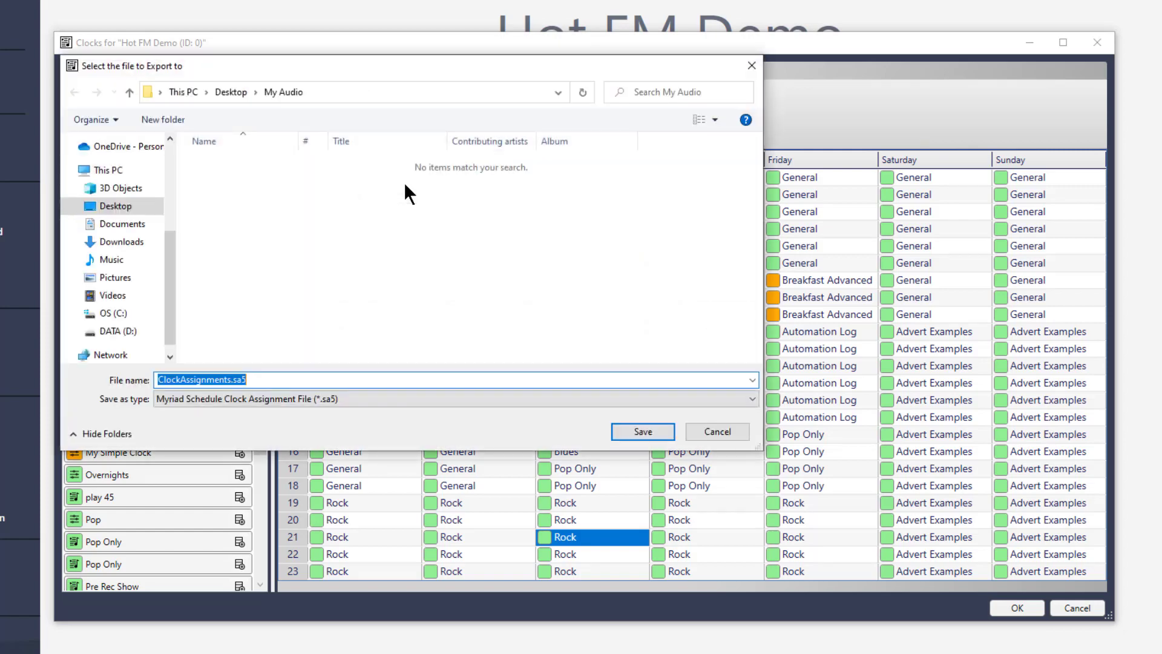
type("my assi")
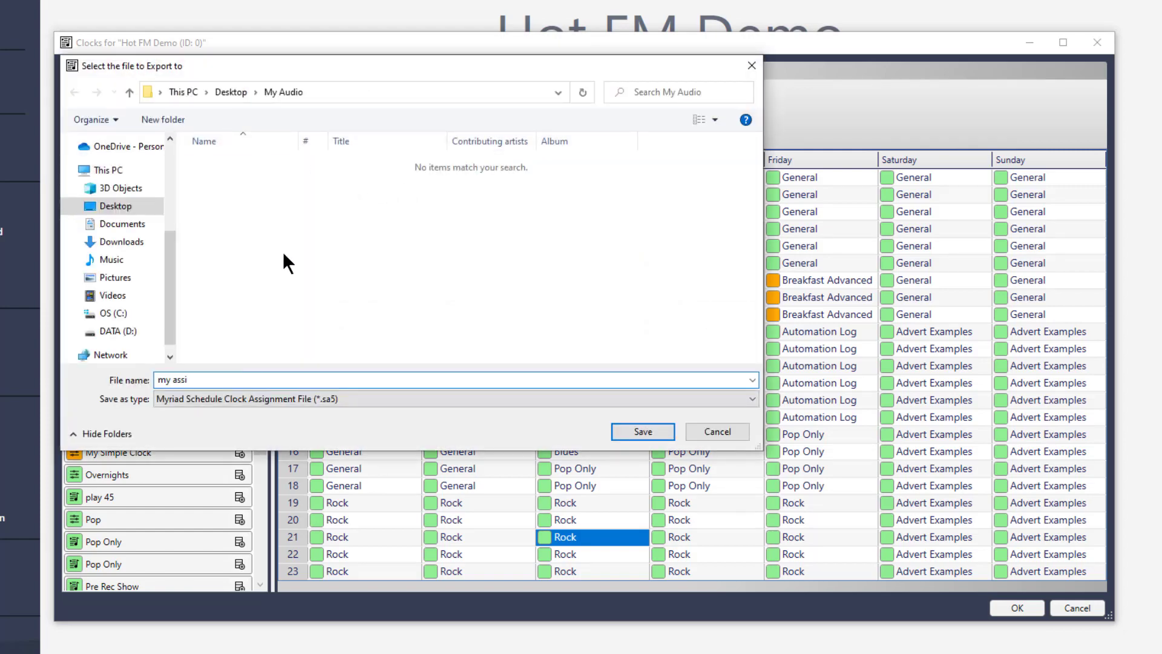
type("gnment")
key("Return")
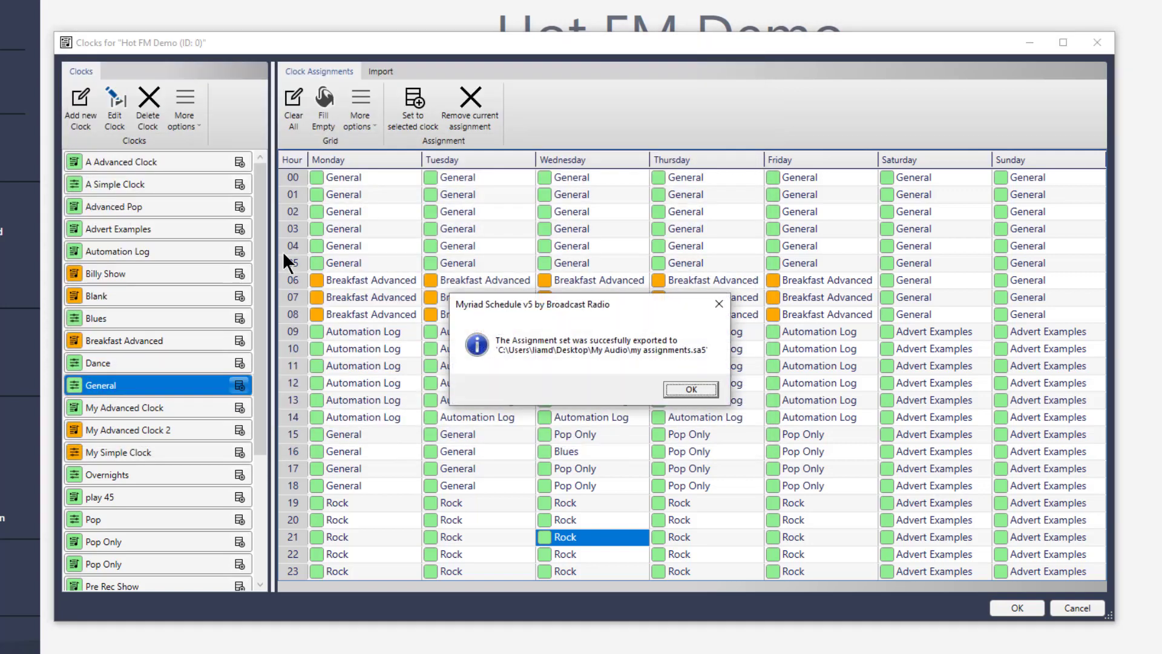
left_click(696, 388)
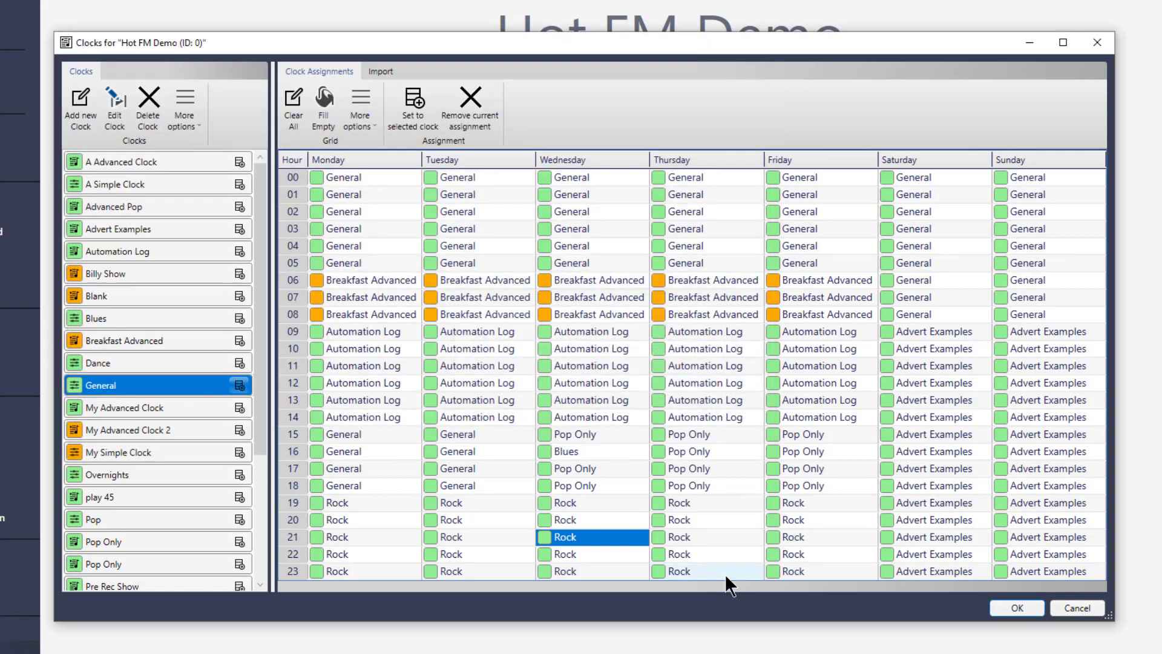
Remove the clock assignments from every hour of the whole week.
left_click_drag(387, 179, 1041, 485)
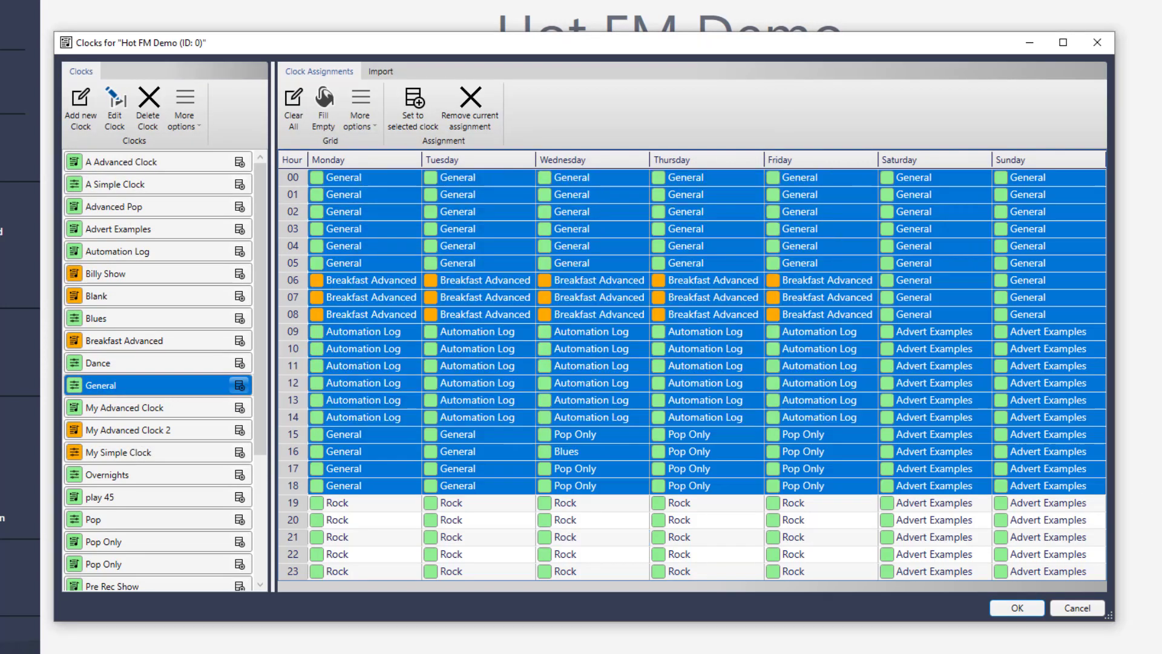
left_click(1017, 567, "shift")
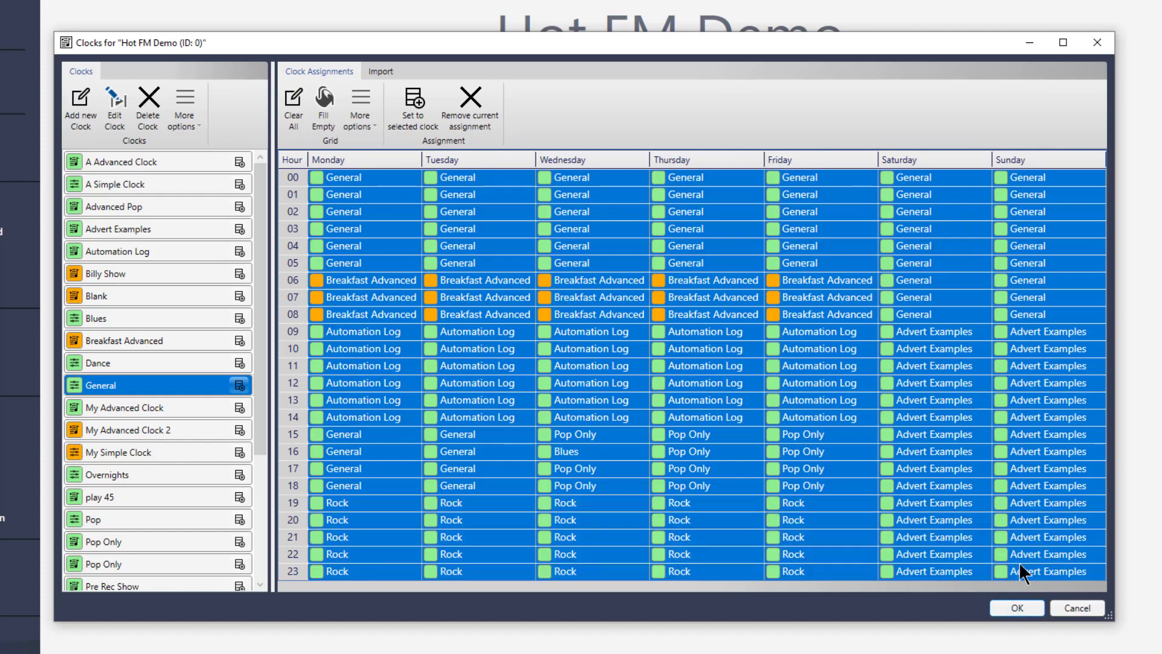
key("Delete")
left_click(803, 332)
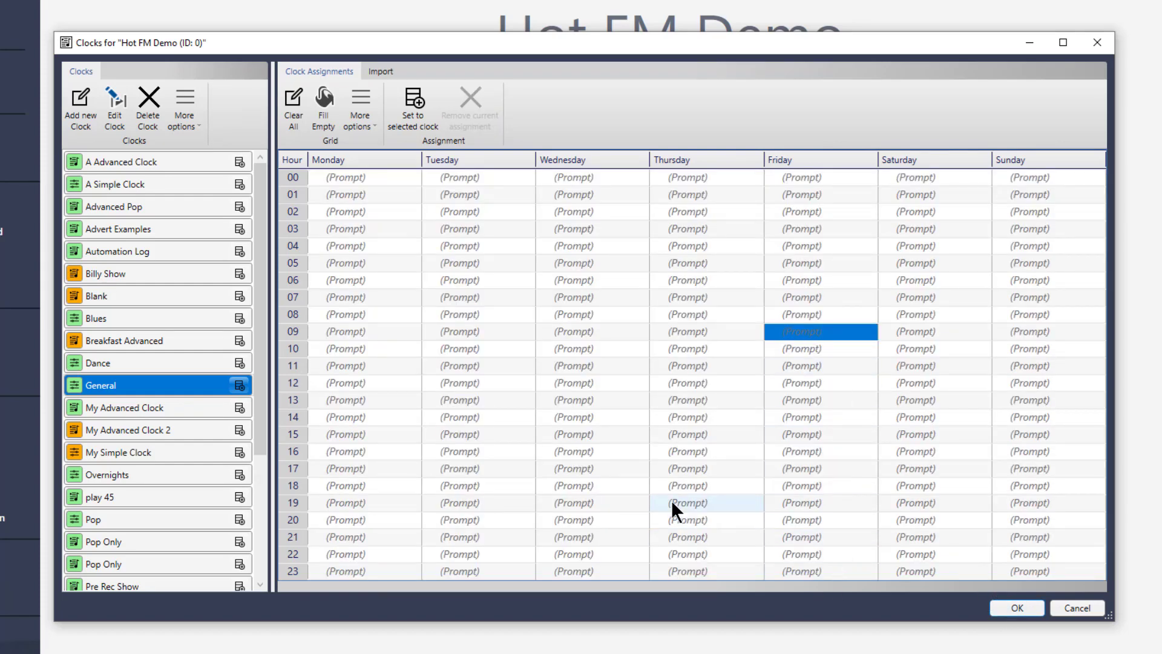
Import the clock assignments from the file my assignments.sa5.
left_click(374, 124)
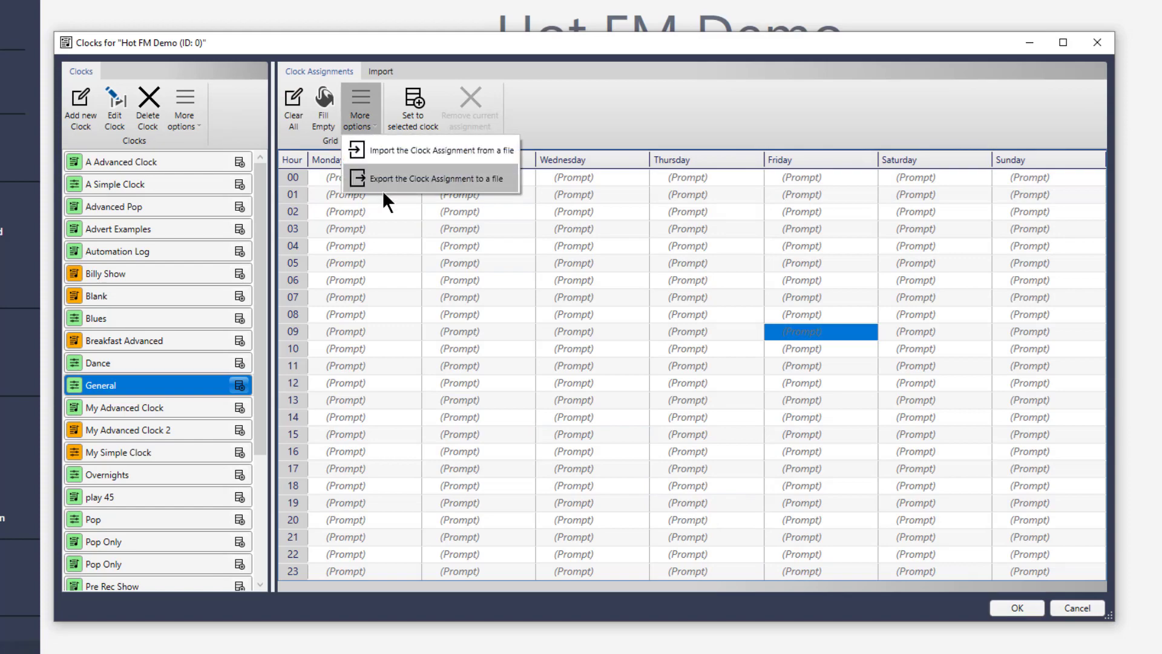
left_click(397, 152)
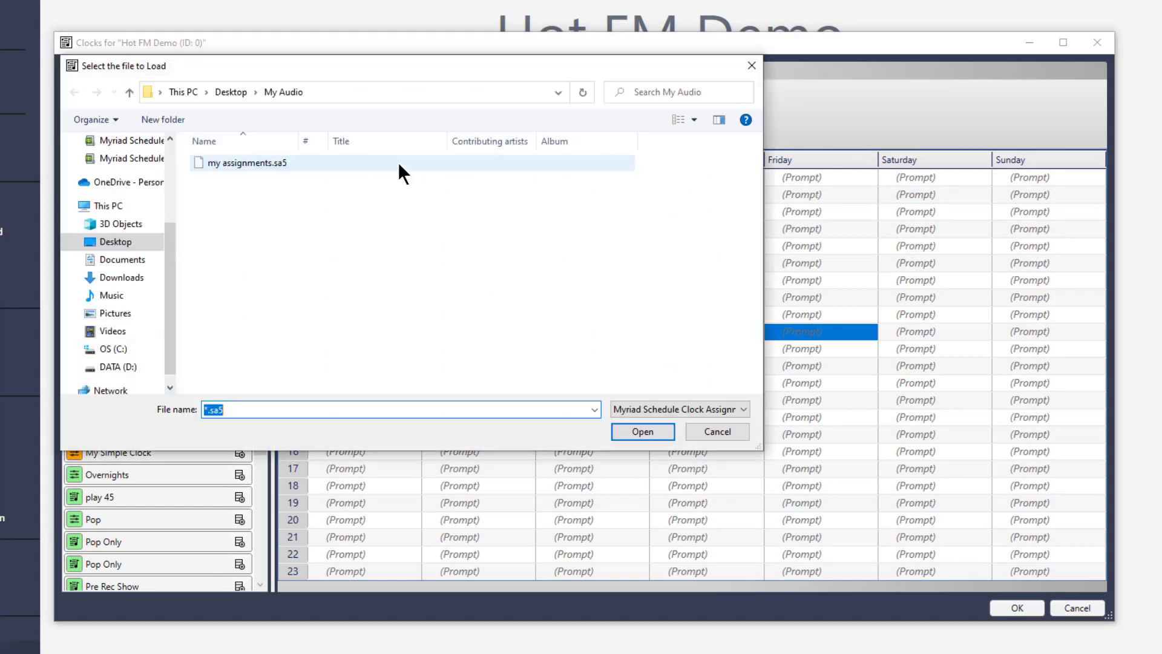
double_click(261, 163)
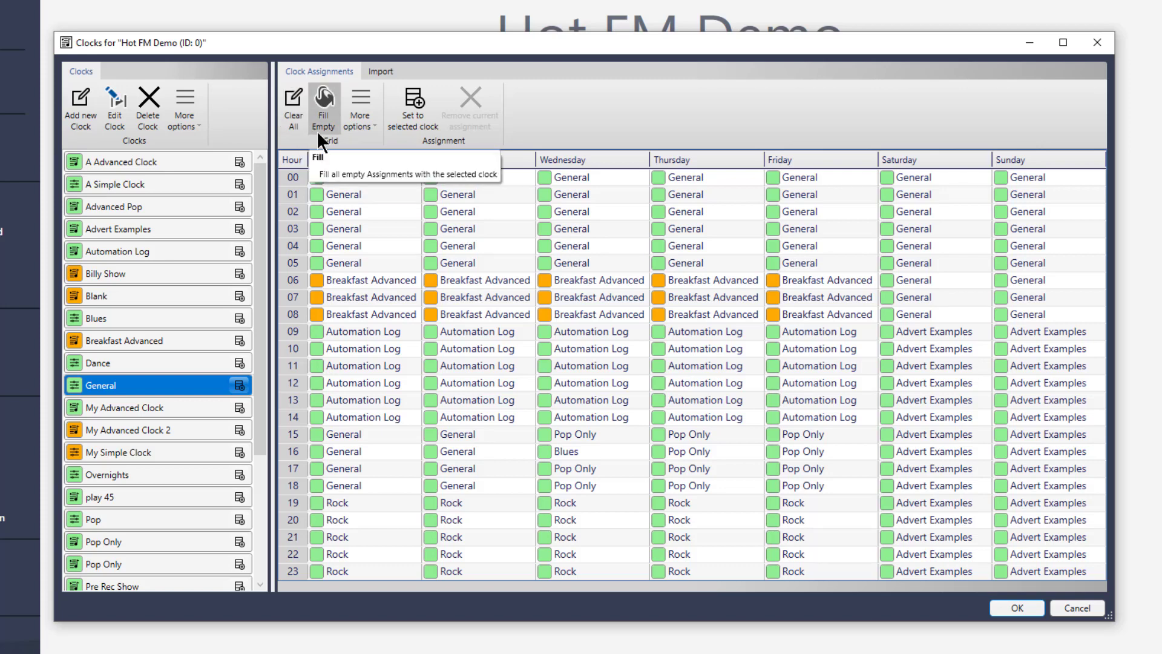
Remove all of Saturday's assignments and fill the empty hours with the General clock.
left_click_drag(972, 180, 936, 575)
key("Delete")
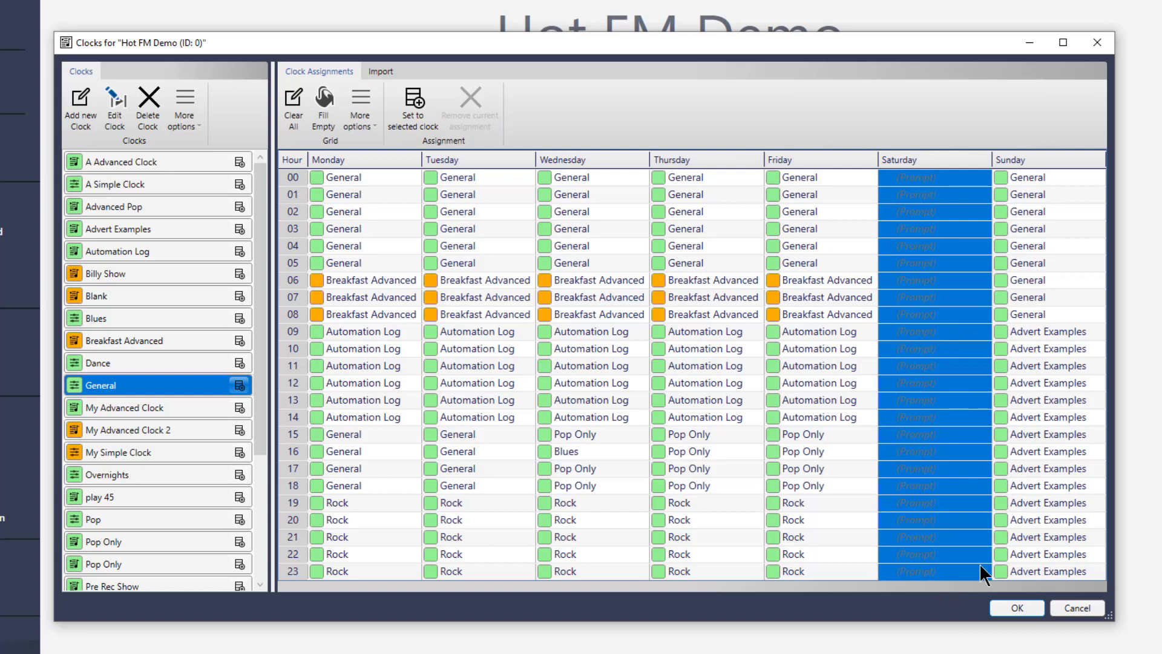
left_click(931, 280)
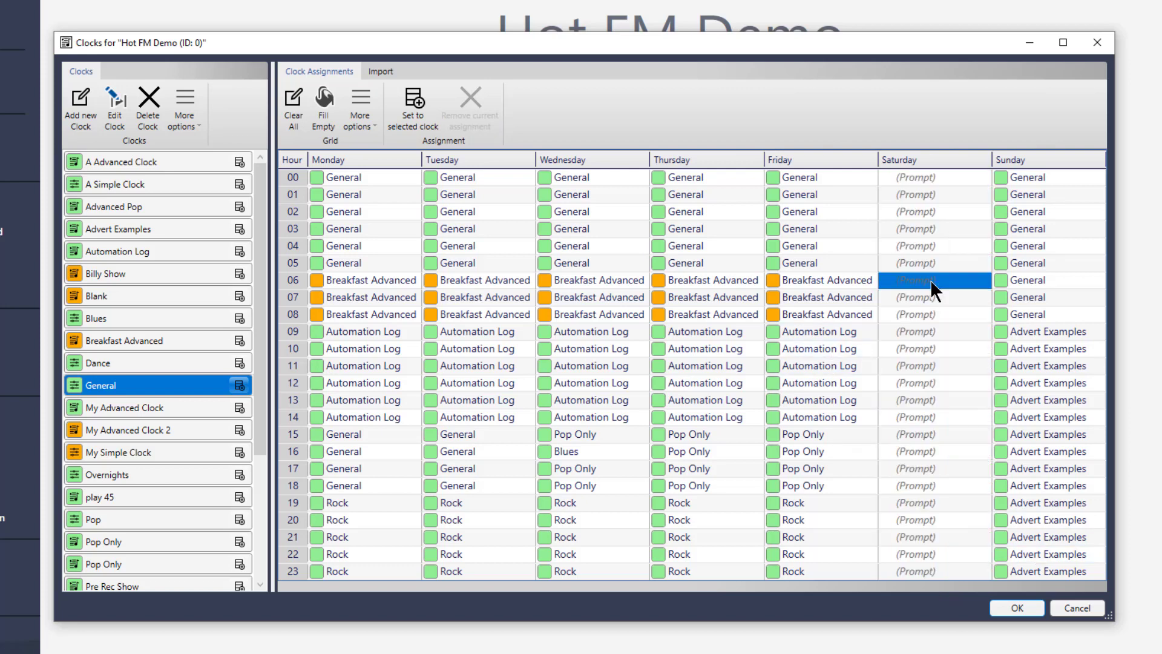
left_click(316, 104)
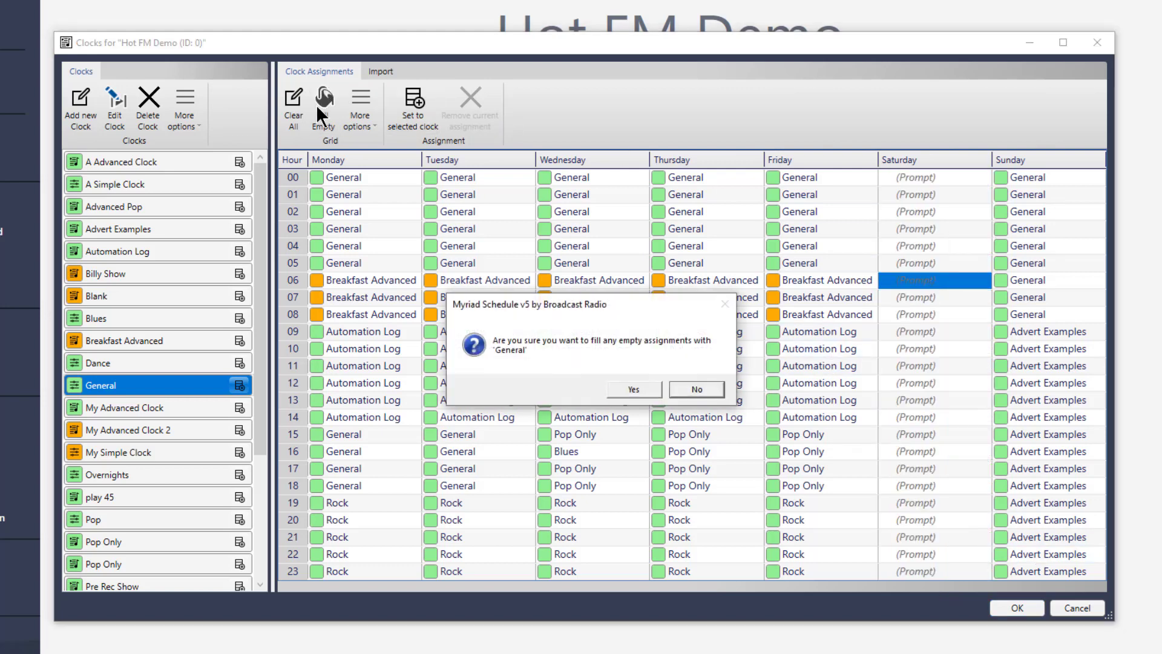
left_click(634, 389)
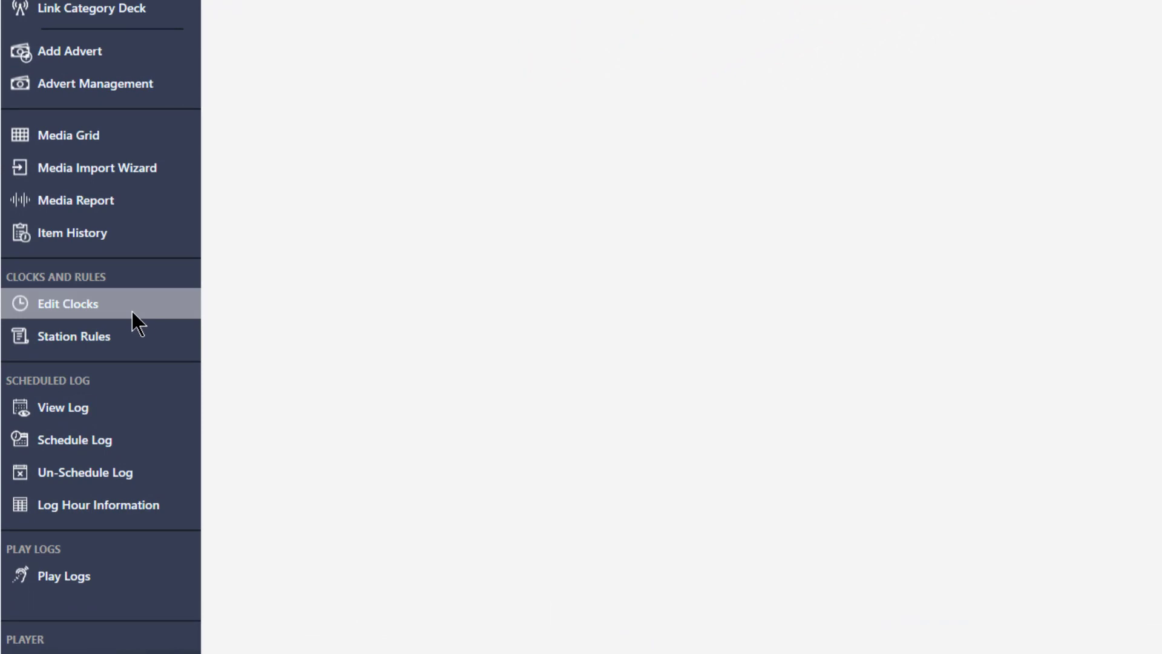
Reopen the station's clocks and clear the assignments for all hours from Monday to Sunday.
left_click(131, 305)
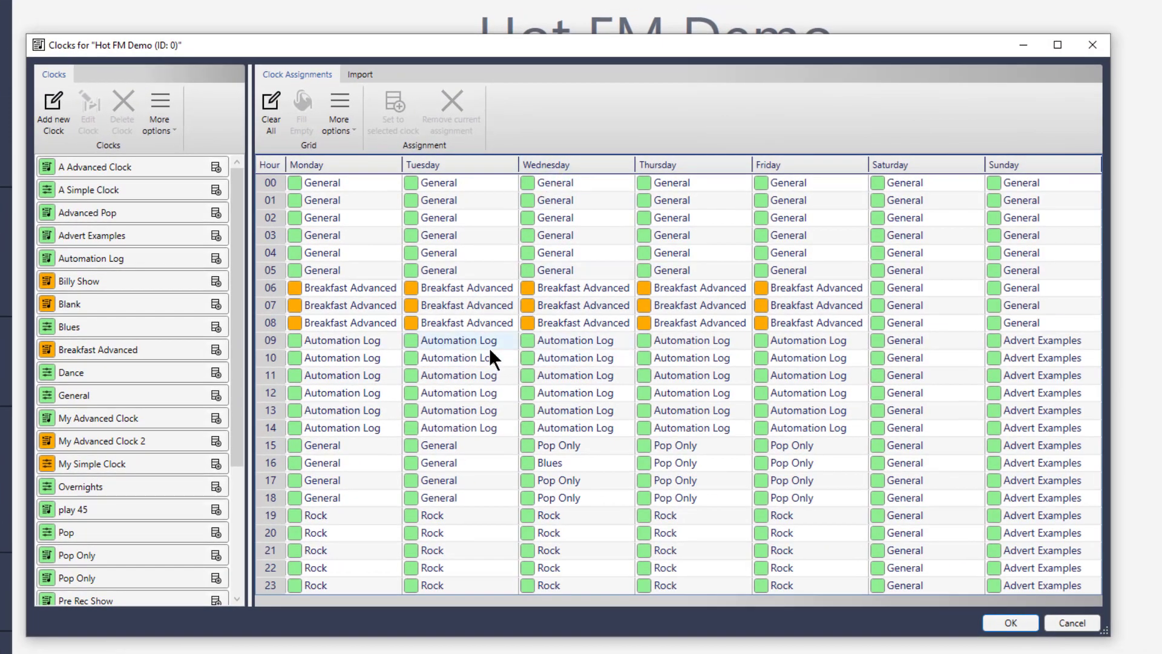
left_click_drag(321, 183, 1033, 587)
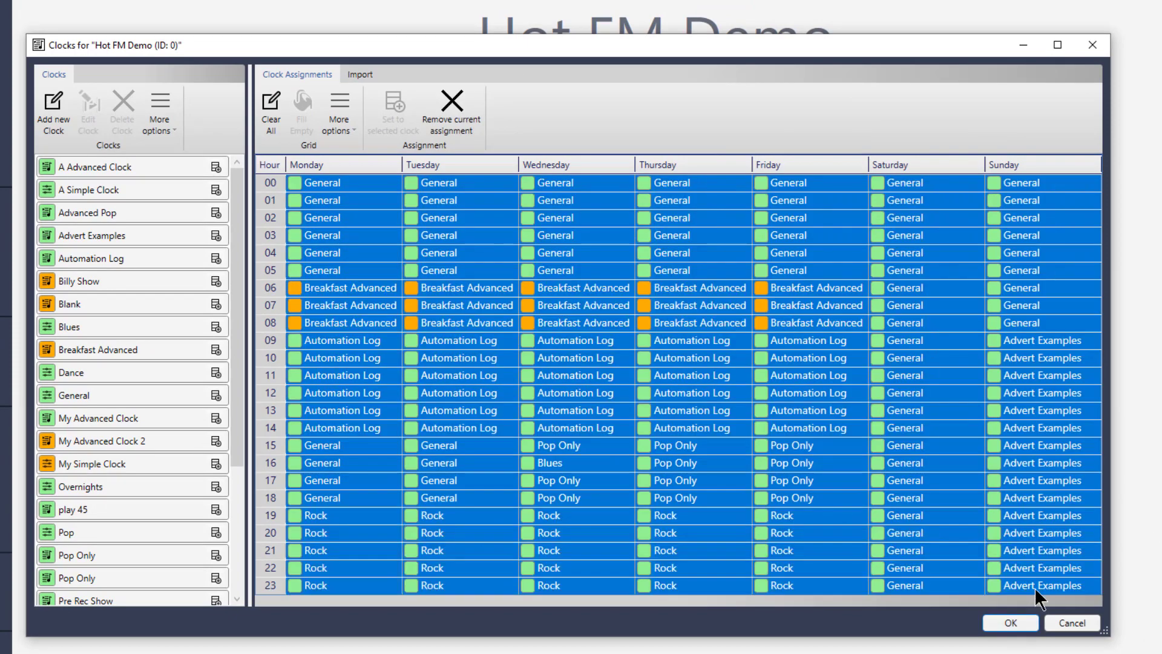
key("Delete")
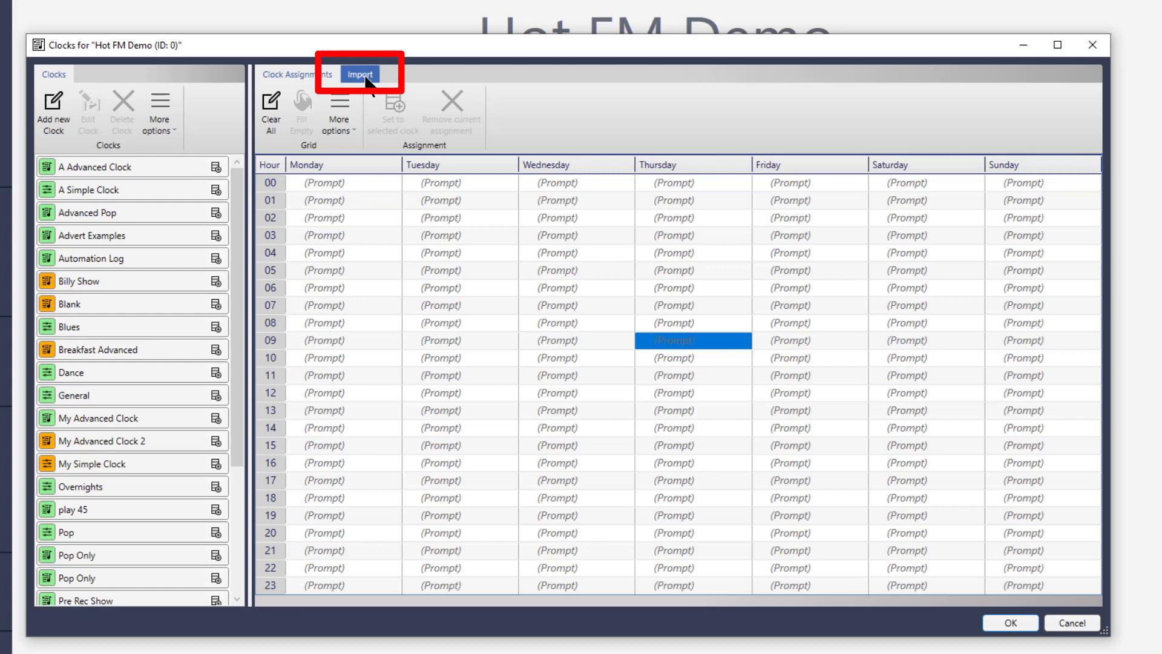
Start importing category and style names from the Myriad v4 Station Database, then cancel the import.
left_click(364, 76)
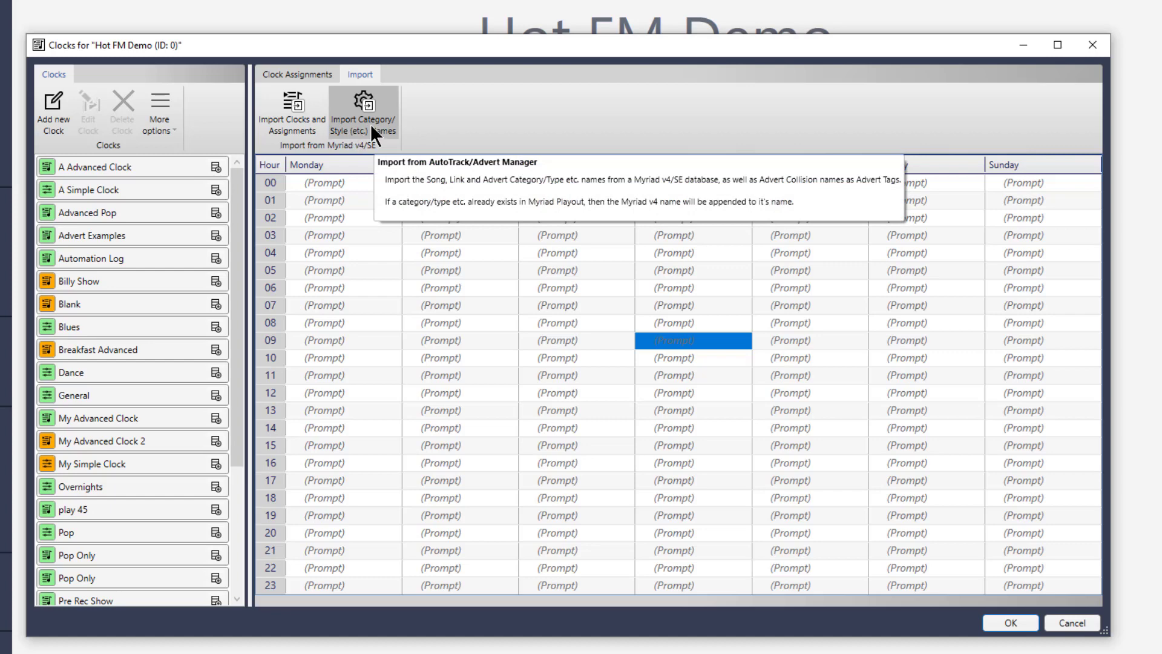
left_click(351, 124)
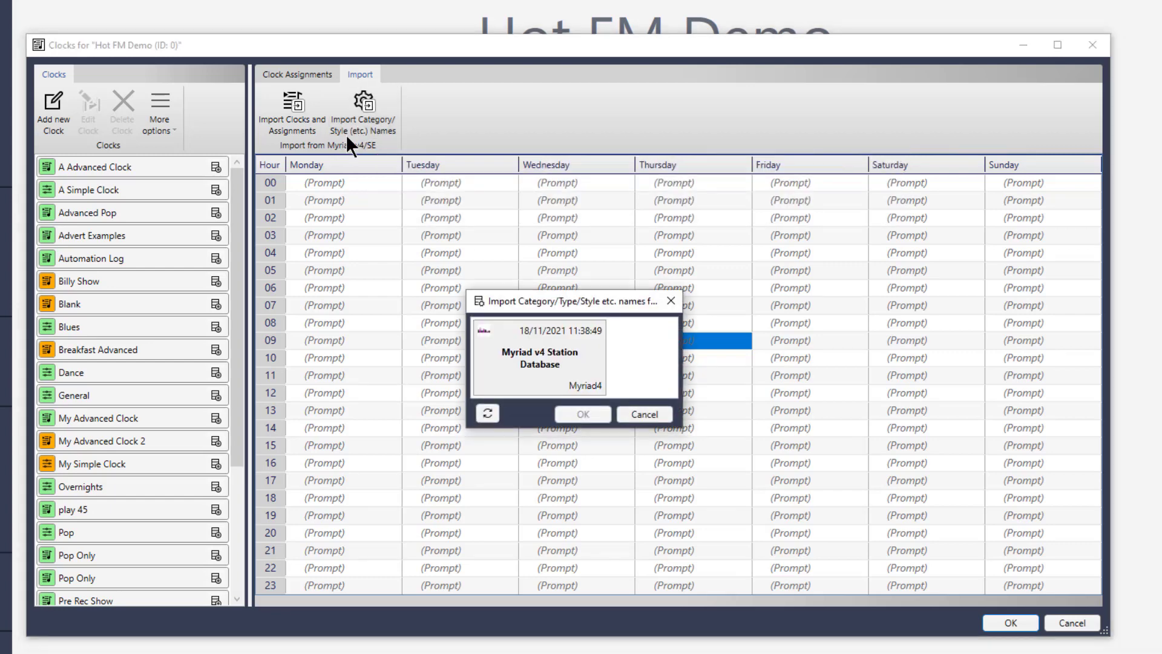
left_click(533, 357)
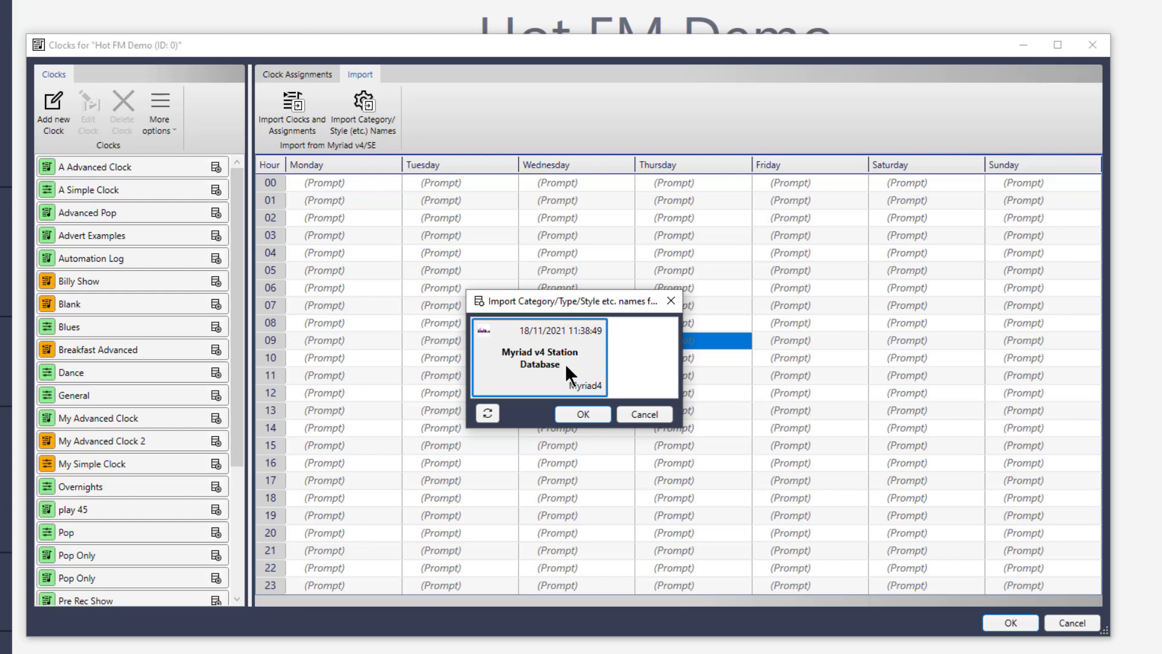
left_click(662, 409)
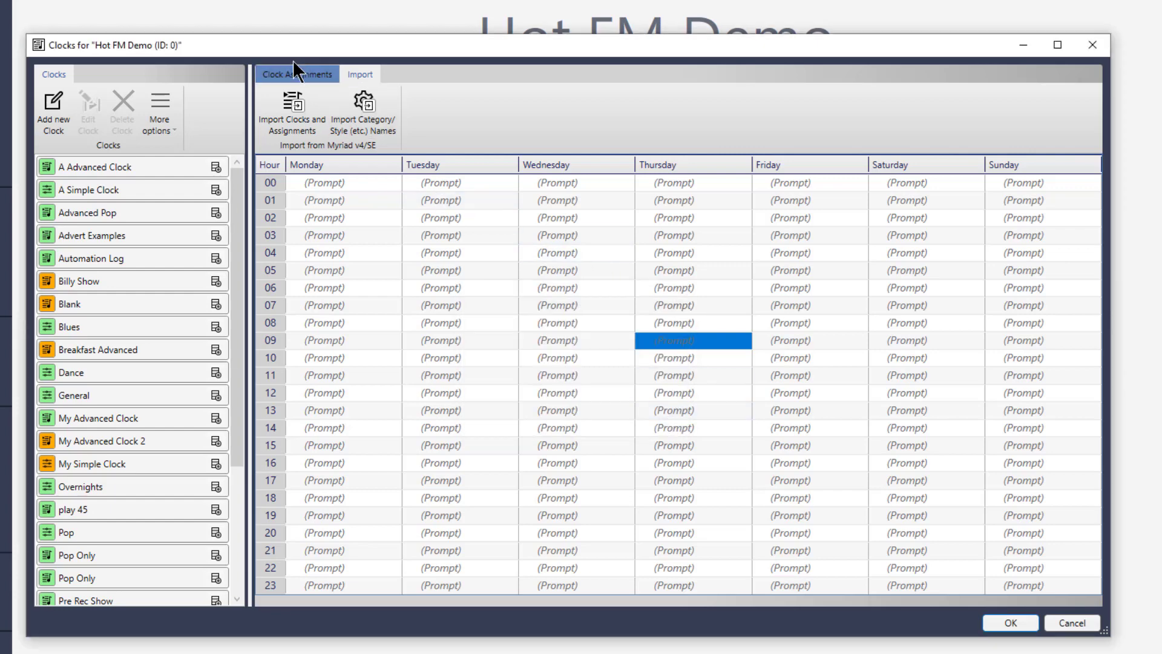
Import the clocks and clock assignments from the Myriad v4 Station Database, saving the current changes first.
left_click(292, 124)
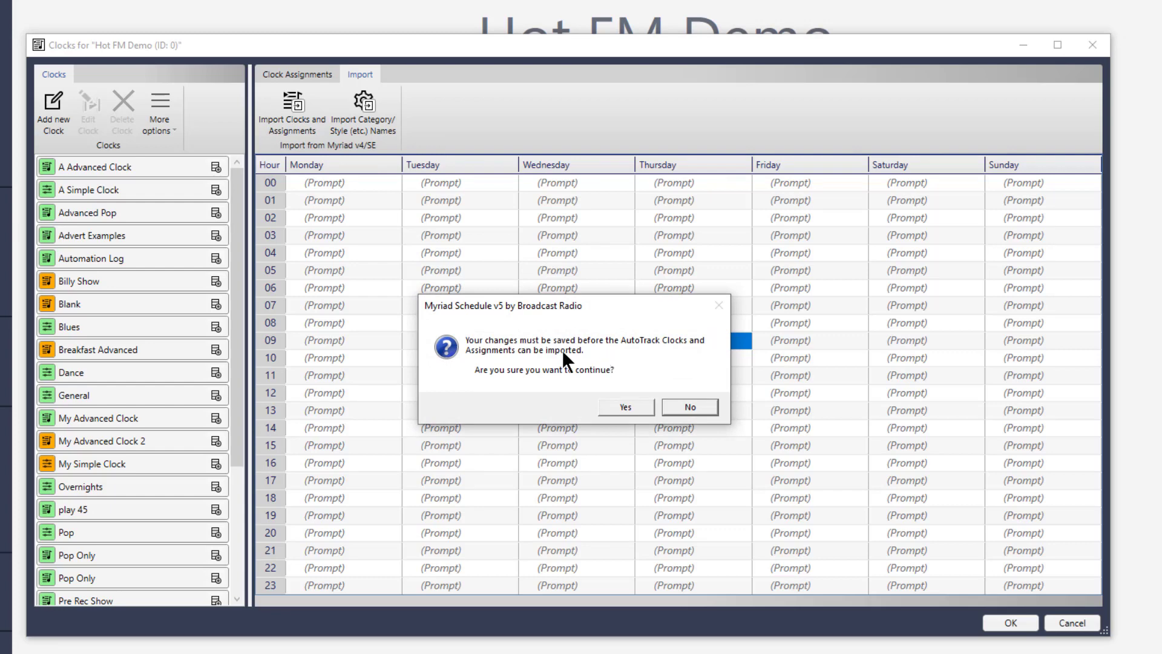
left_click(622, 407)
left_click(519, 340)
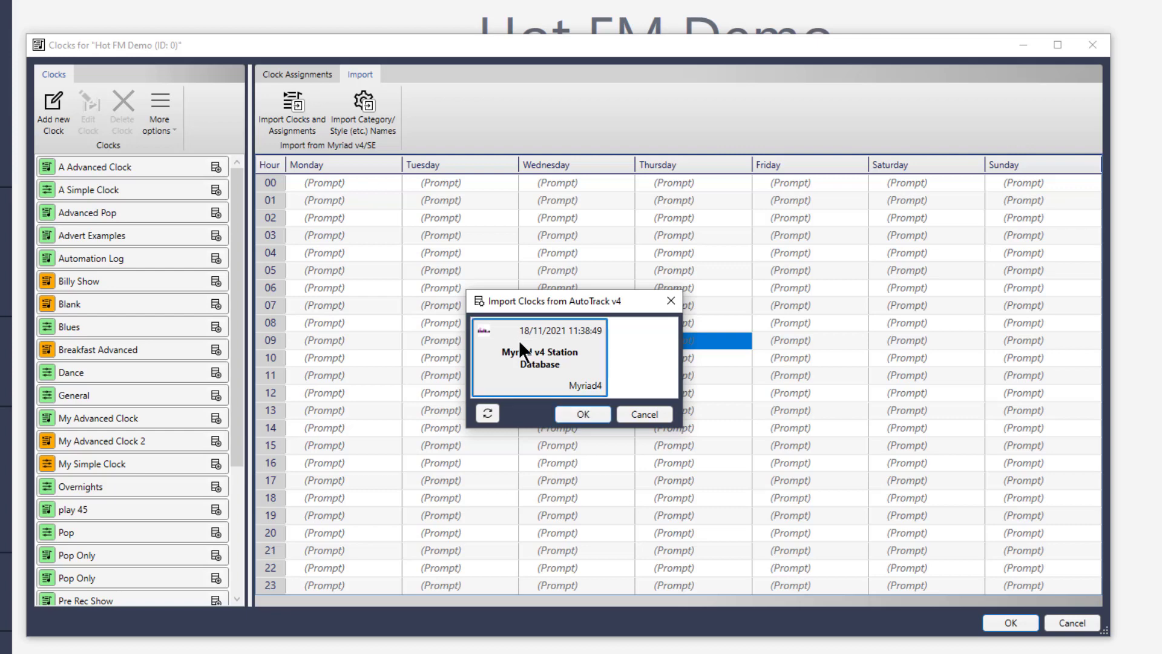
left_click(581, 413)
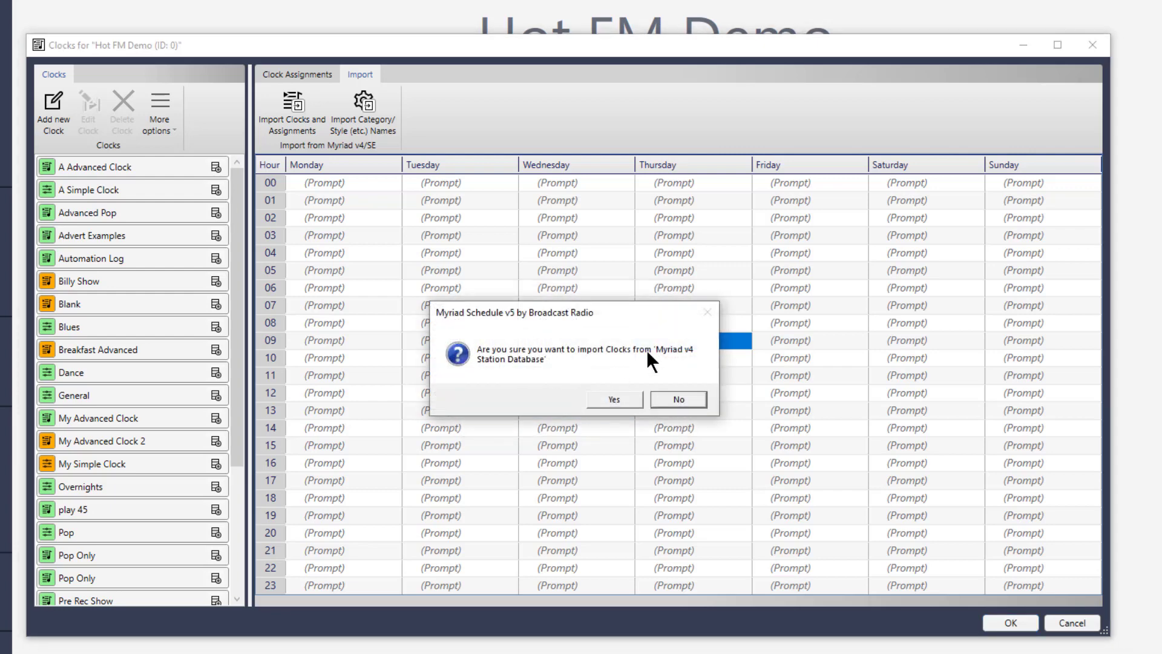
left_click(614, 401)
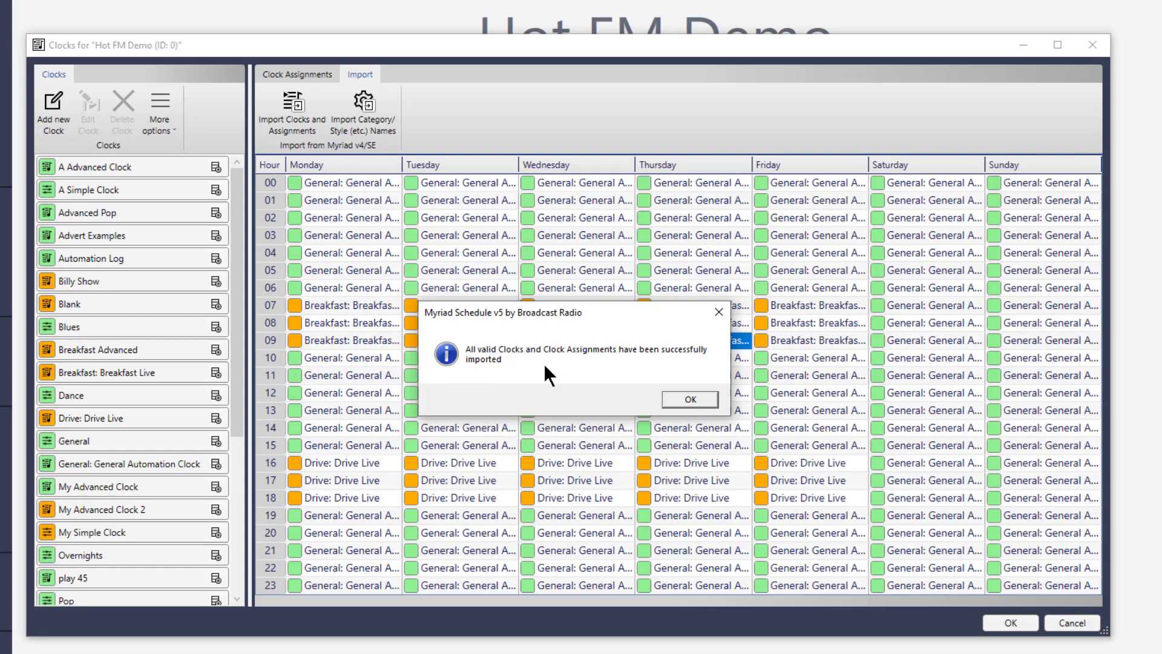
left_click(673, 401)
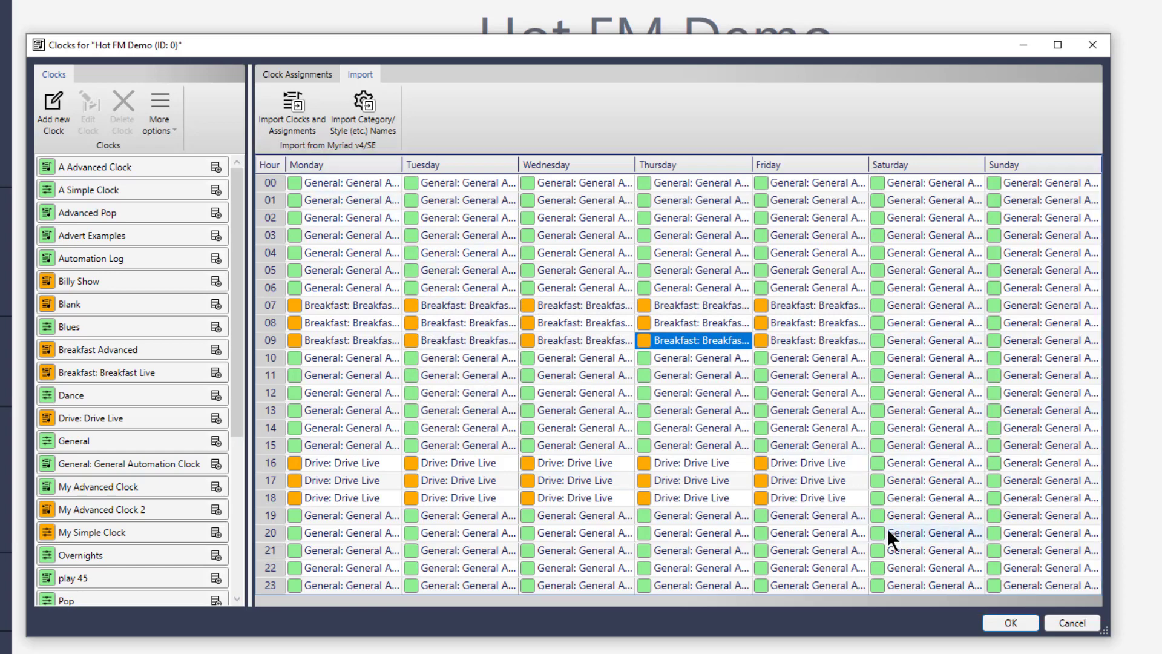
Review the station's clock list, inspect the clock items of Drive: Drive Live, and close that clock without saving.
scroll(139, 375, "down", 4)
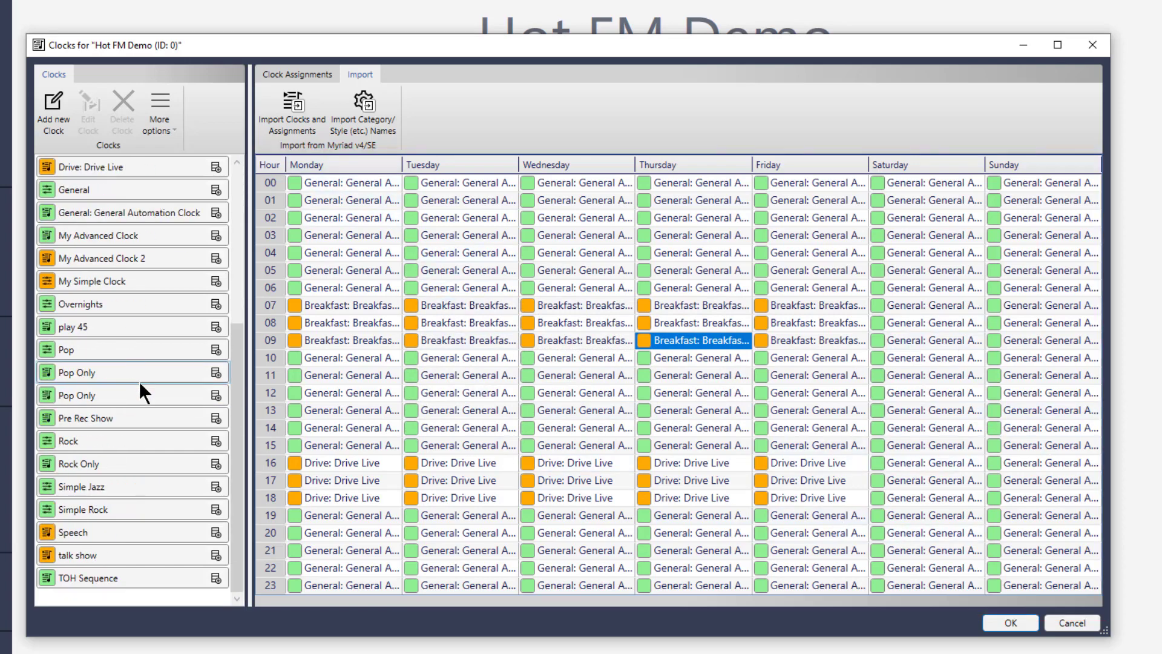
scroll(141, 436, "up", 4)
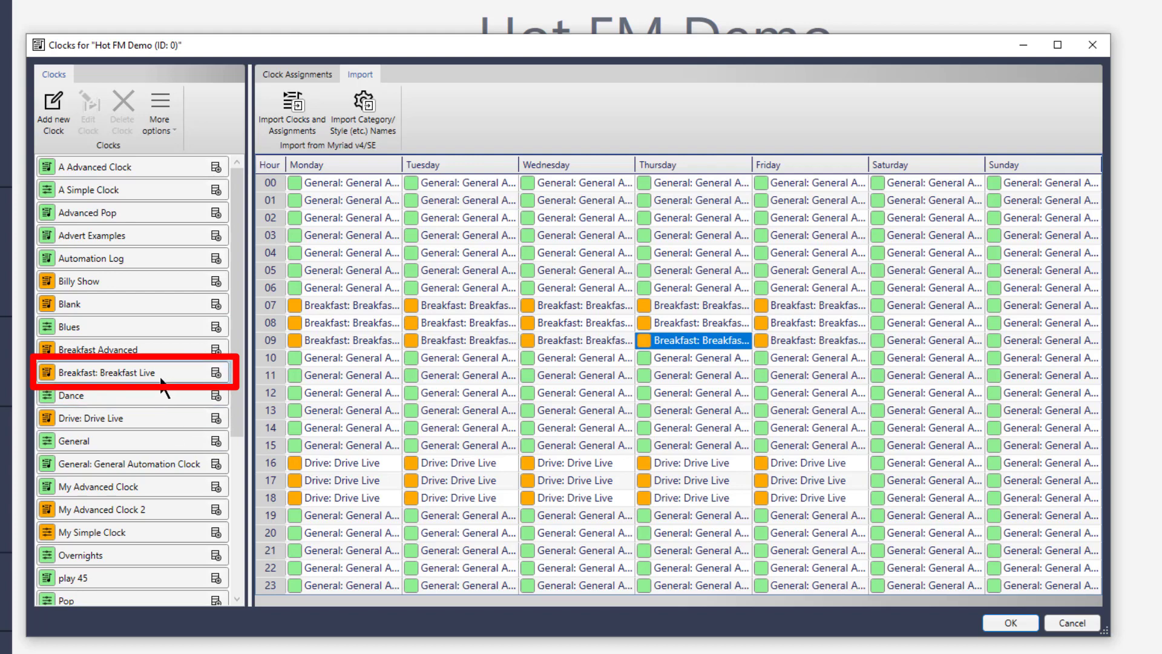
scroll(158, 371, "down", 2)
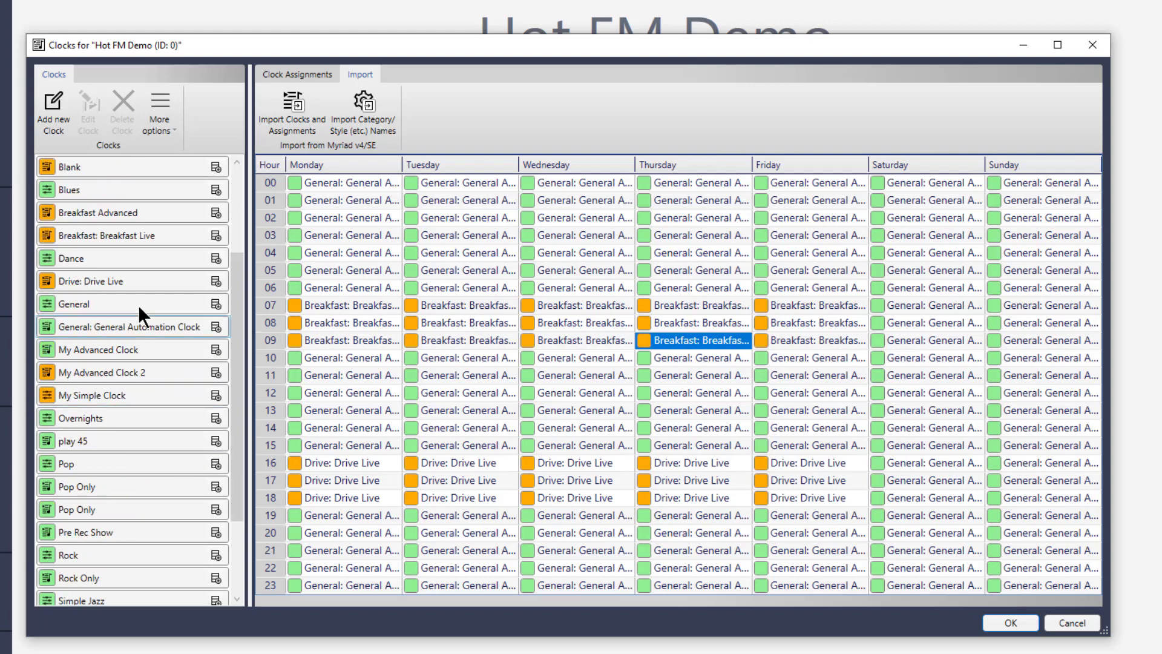
scroll(143, 407, "down", 2)
scroll(144, 409, "up", 4)
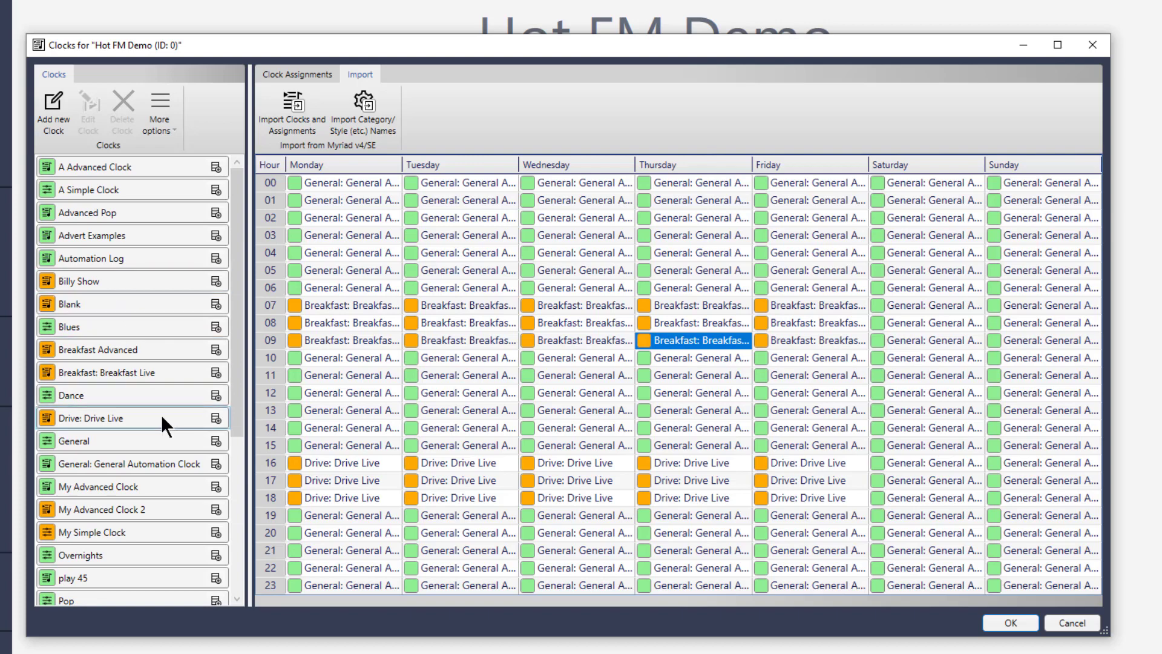
left_click(160, 415)
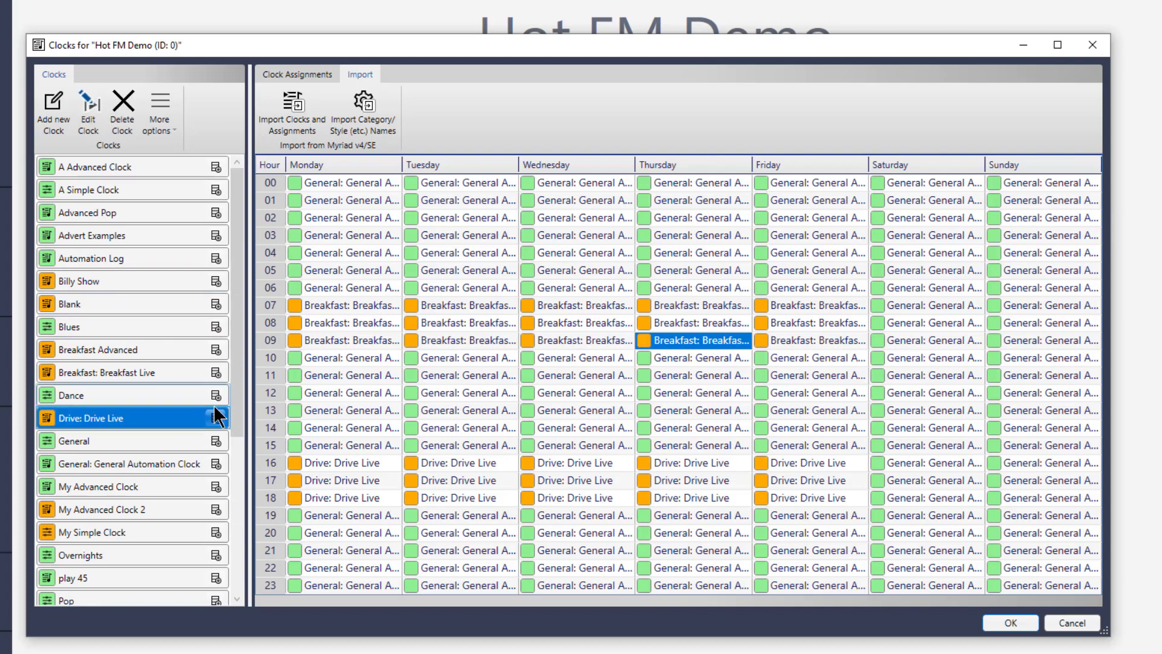
double_click(104, 417)
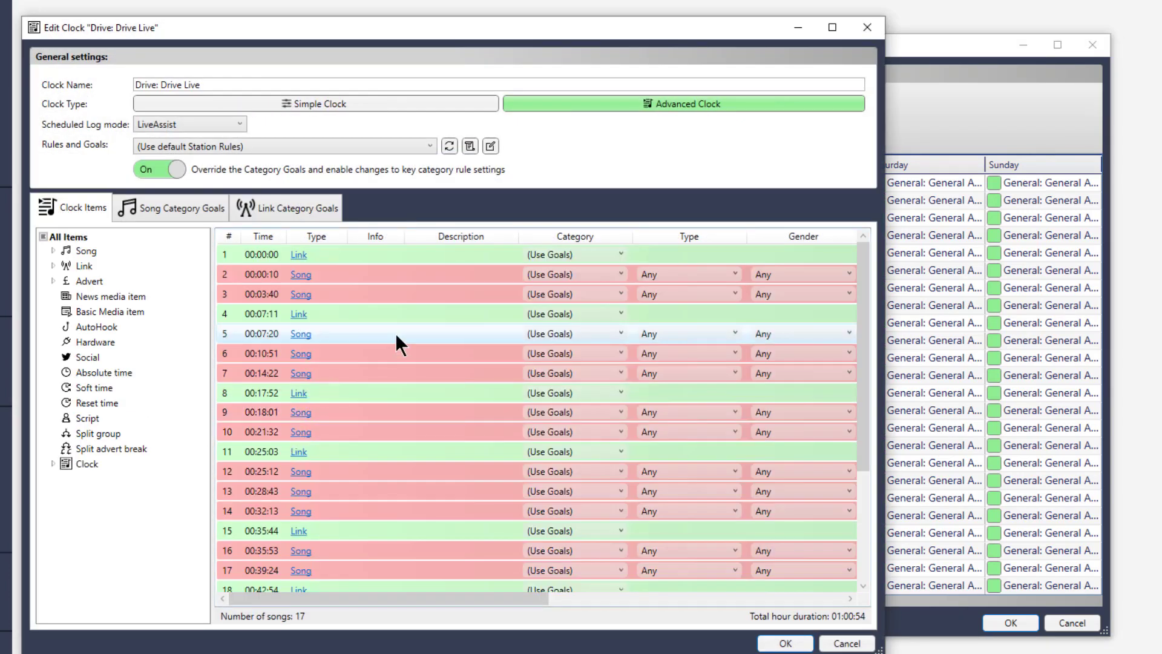
scroll(462, 396, "down", 2)
scroll(464, 400, "up", 2)
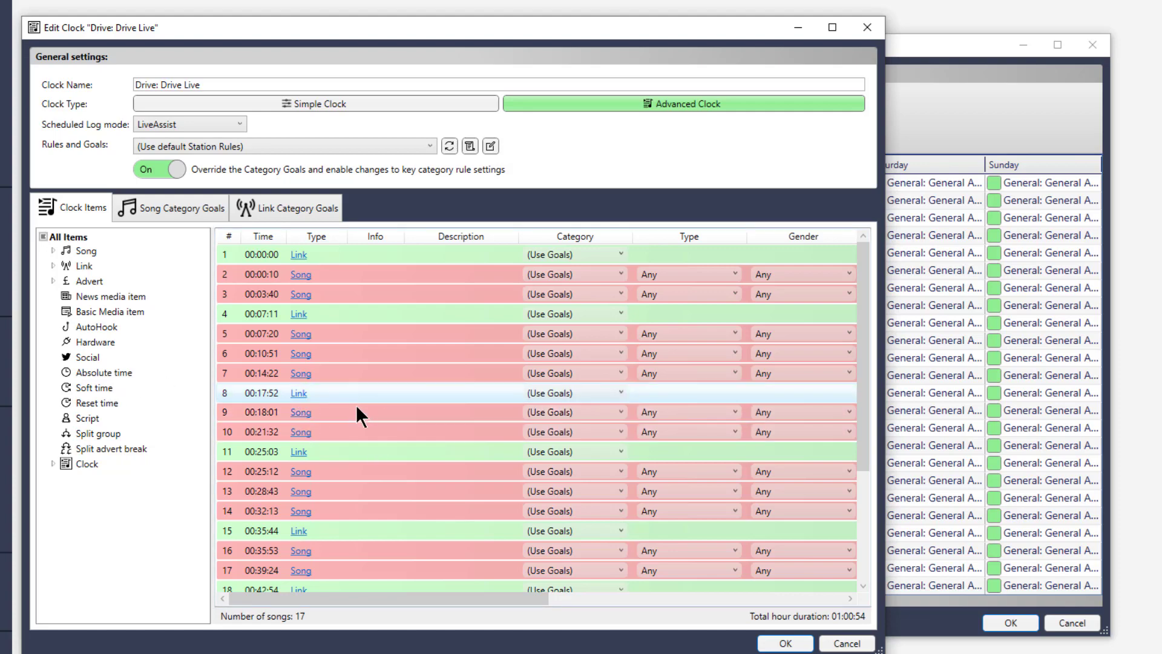
scroll(509, 486, "down", 1)
left_click(845, 643)
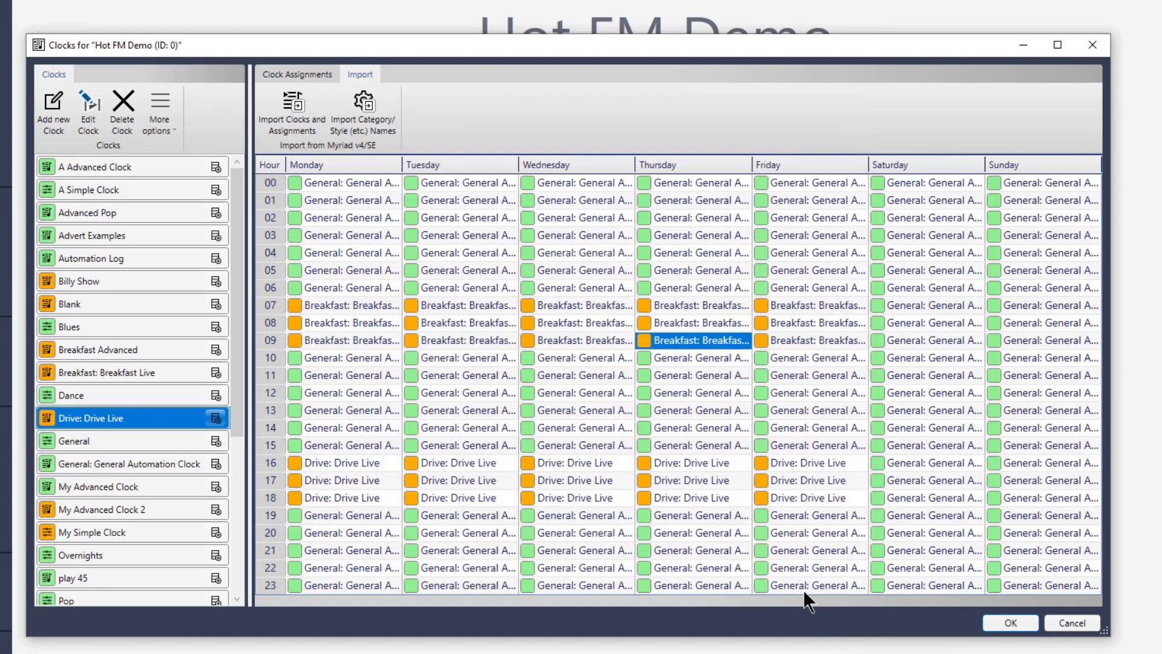